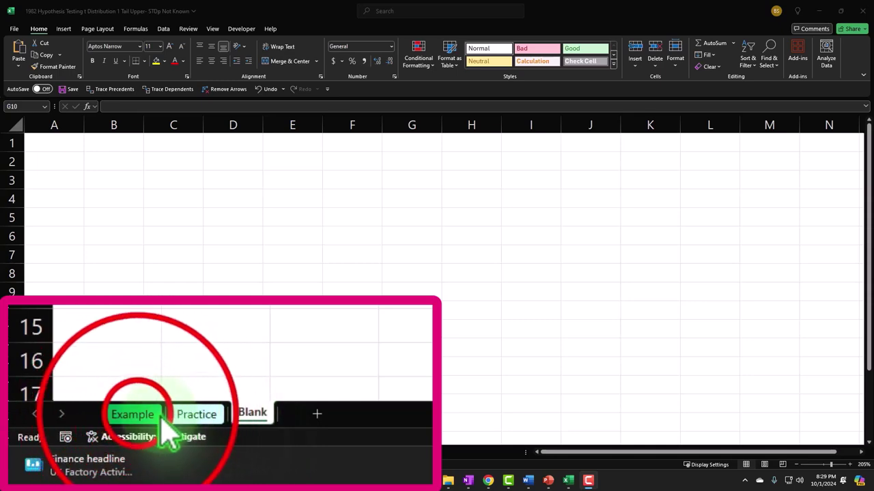
Step: Switch to the Example sheet with the completed upper-tail hypothesis test
{"action": "left_click", "coordinate": [68, 453]}
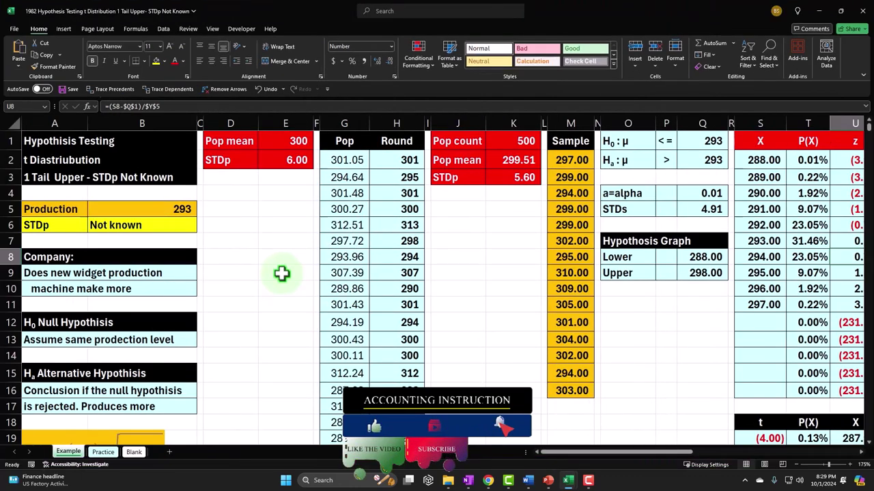
Step: Scroll right to show the t statistic 6.20317, p-value and Reject decision beside the chart
{"action": "left_click_drag", "start_coordinate": [597, 454], "coordinate": [763, 468]}
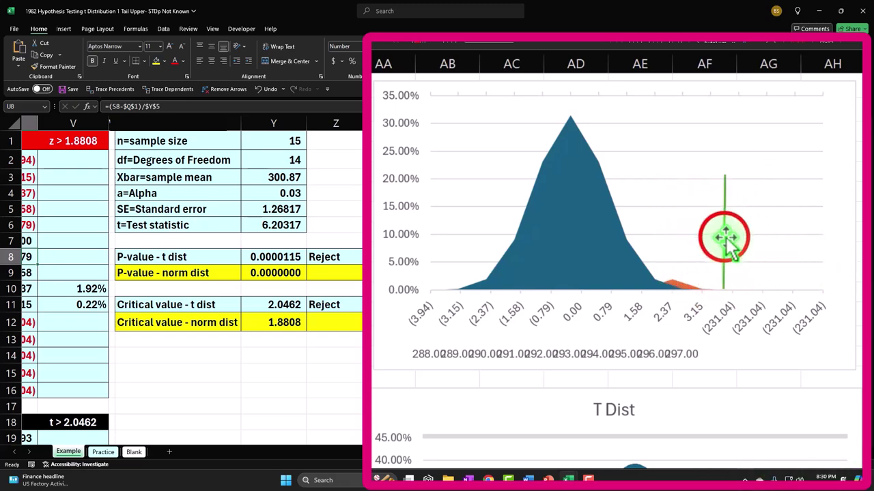
Step: Drag the green marker line onto the curve, then nudge it right toward 1.58
{"action": "left_click_drag", "start_coordinate": [725, 238], "coordinate": [580, 243]}
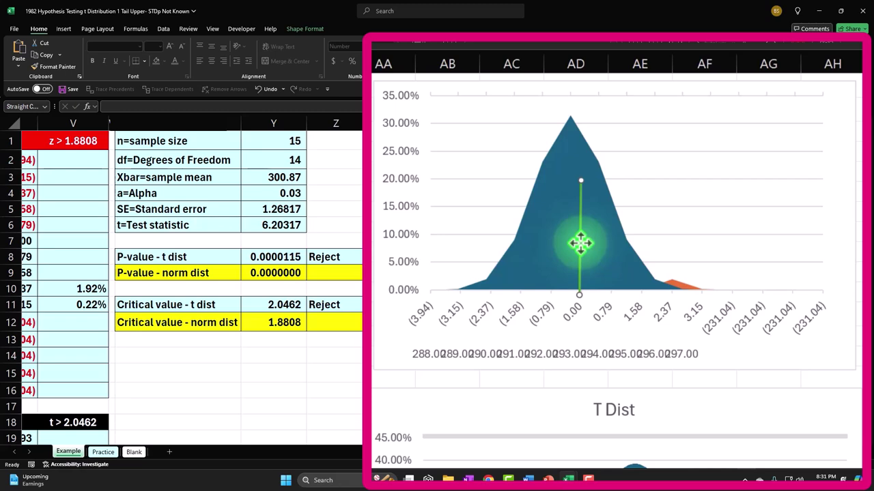
{"action": "left_click_drag", "start_coordinate": [580, 244], "coordinate": [629, 239]}
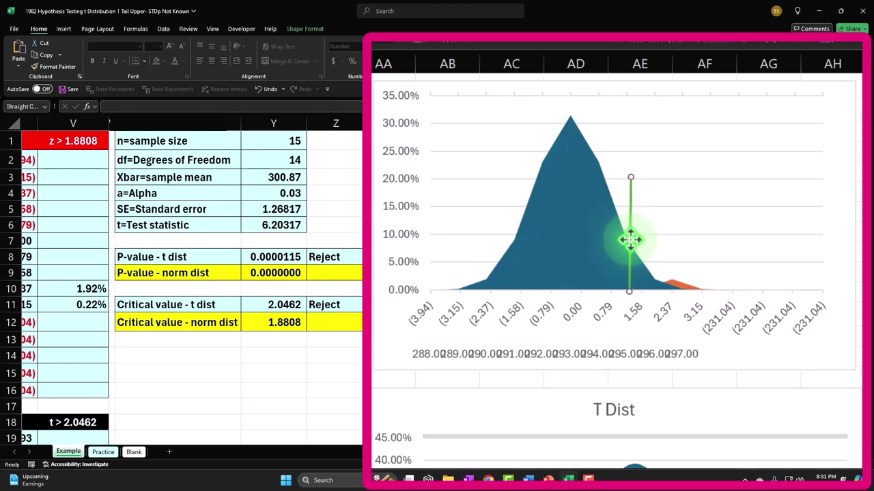
Step: Slide the green marker line to the 2.37 mark where the orange tail starts
{"action": "left_click_drag", "start_coordinate": [628, 243], "coordinate": [660, 232]}
{"action": "left_click", "coordinate": [464, 269]}
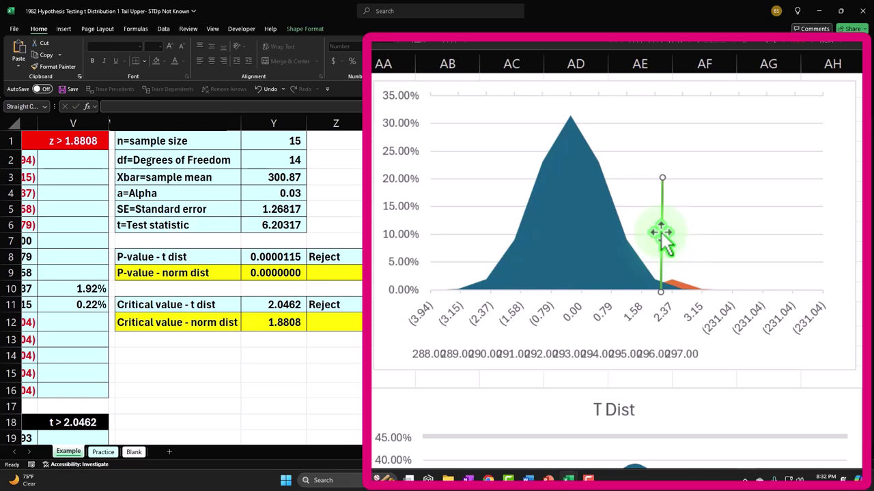
Step: Drag the green marker line back to 0.00 under the curve's peak
{"action": "left_click_drag", "start_coordinate": [662, 233], "coordinate": [568, 228]}
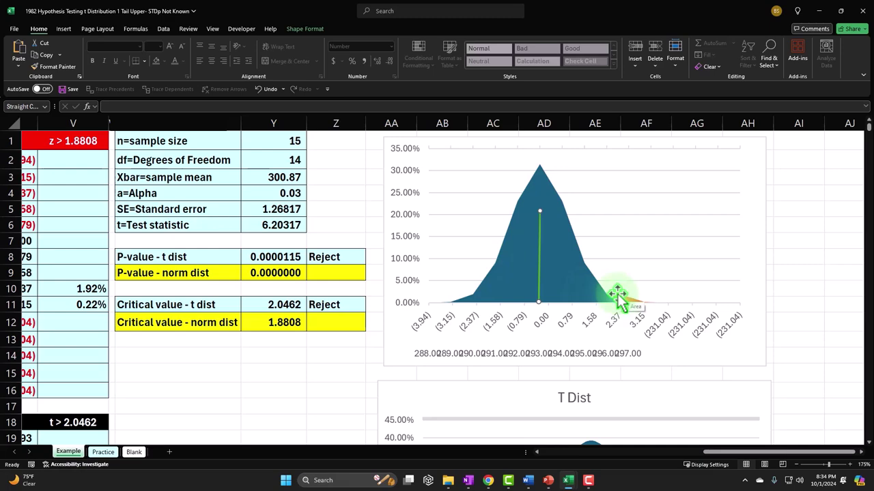
Step: Glance at G2:G6 on the Practice sheet, then switch to the empty Blank sheet
{"action": "left_click", "coordinate": [103, 452]}
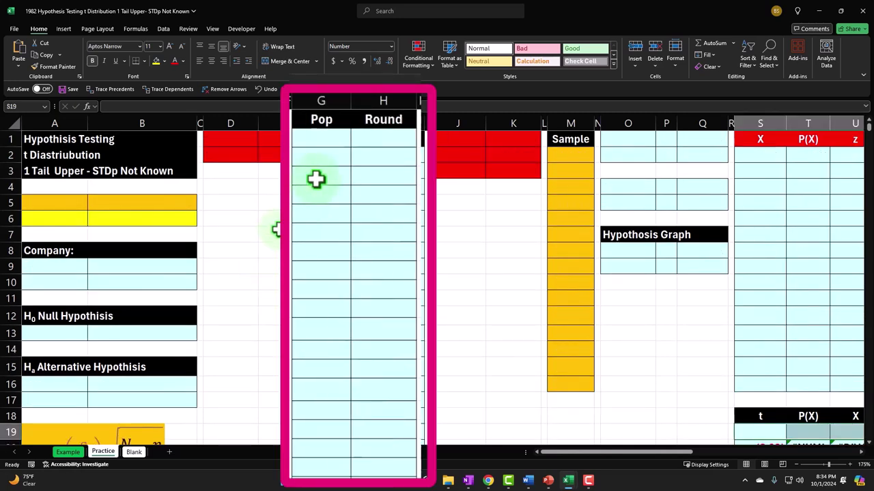
{"action": "left_click_drag", "start_coordinate": [314, 142], "coordinate": [323, 207]}
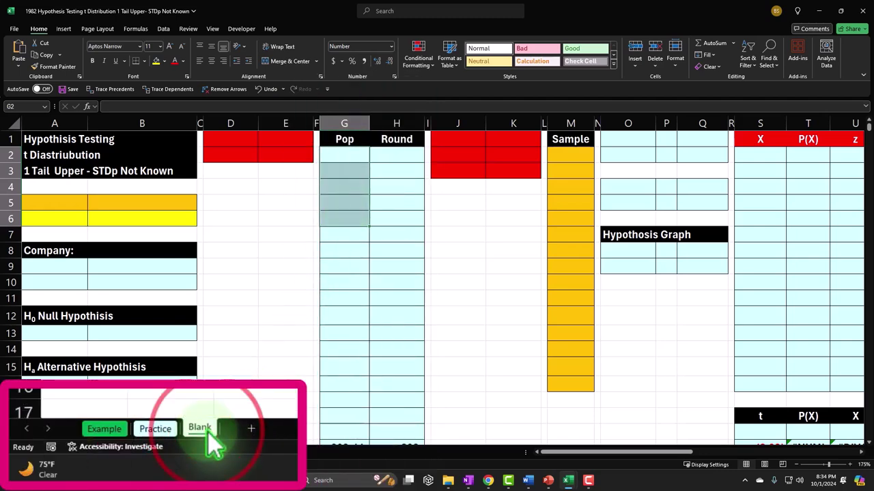
{"action": "left_click", "coordinate": [136, 453]}
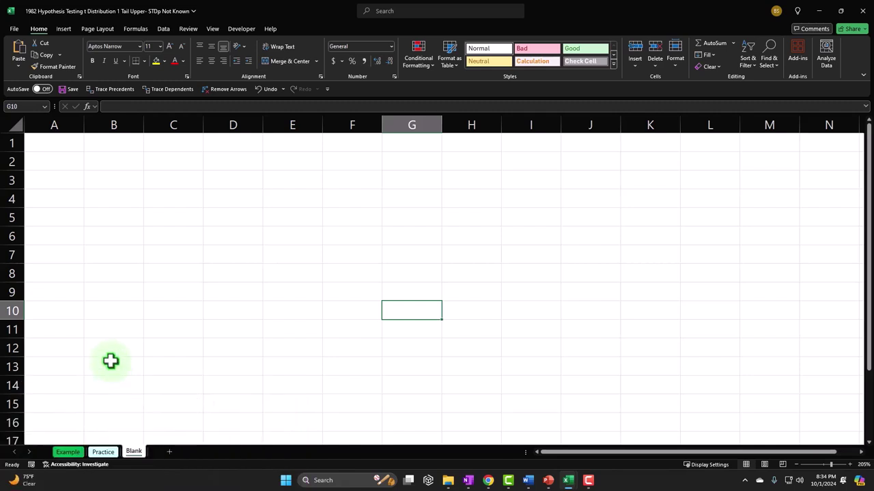
Step: Format the whole sheet as bold Currency, symbol None, 0 decimals, red parenthesised negatives
{"action": "left_click", "coordinate": [14, 126]}
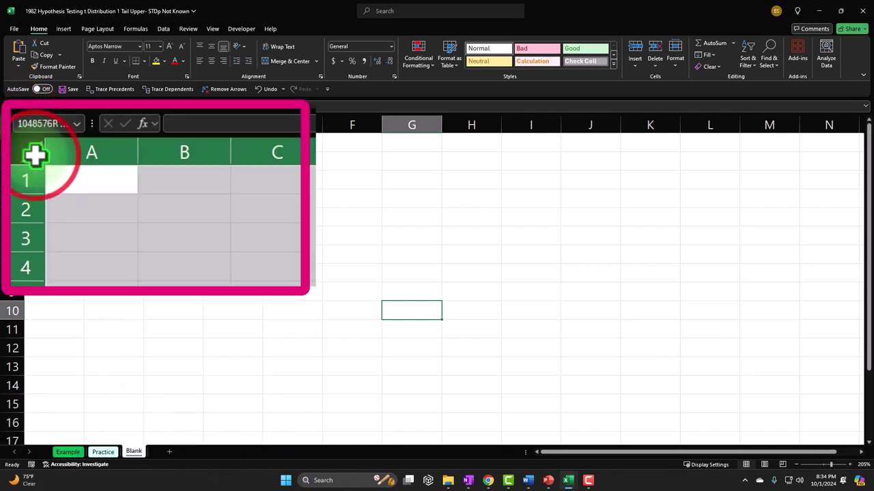
{"action": "right_click", "coordinate": [207, 203]}
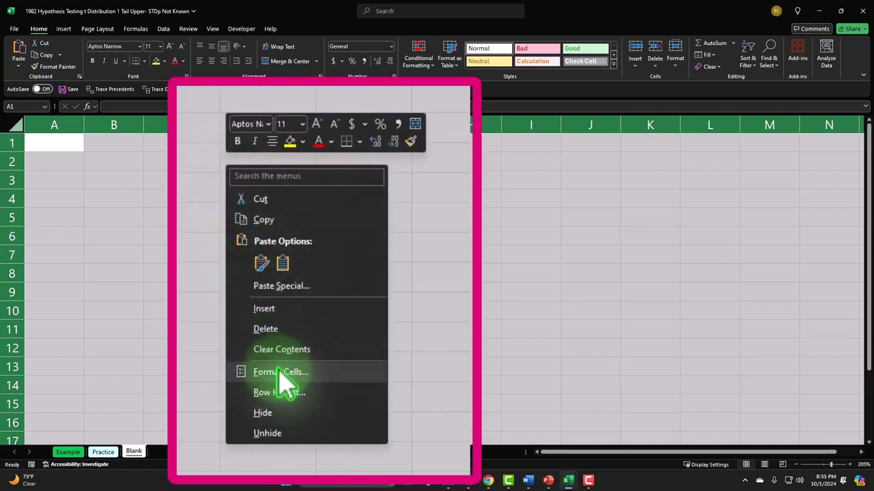
{"action": "left_click", "coordinate": [256, 341]}
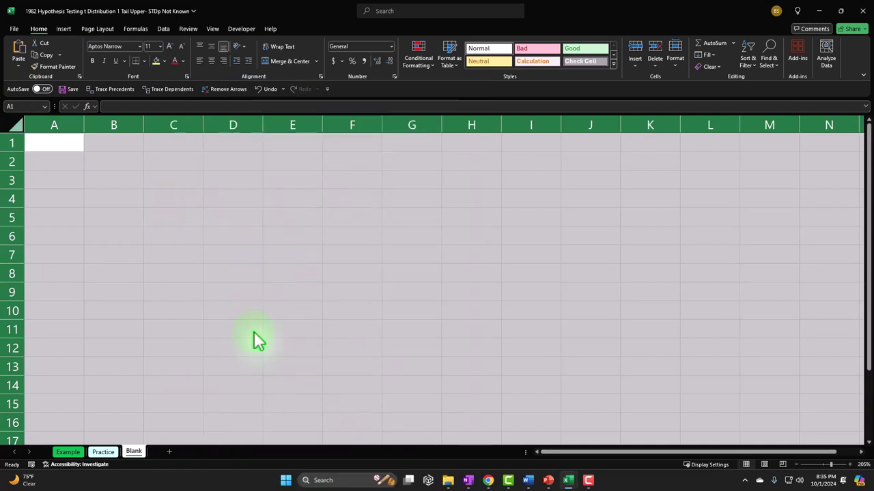
{"action": "left_click", "coordinate": [165, 274]}
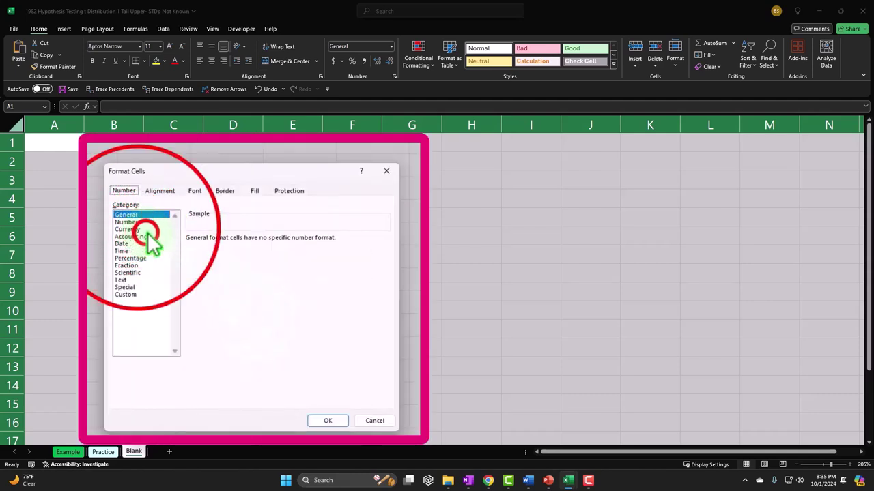
{"action": "left_click", "coordinate": [136, 230]}
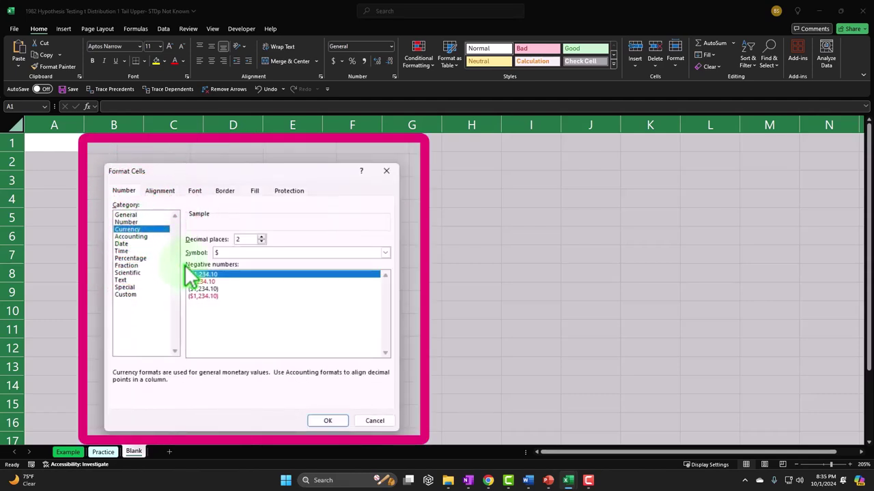
{"action": "left_click", "coordinate": [217, 310]}
{"action": "left_click", "coordinate": [211, 297]}
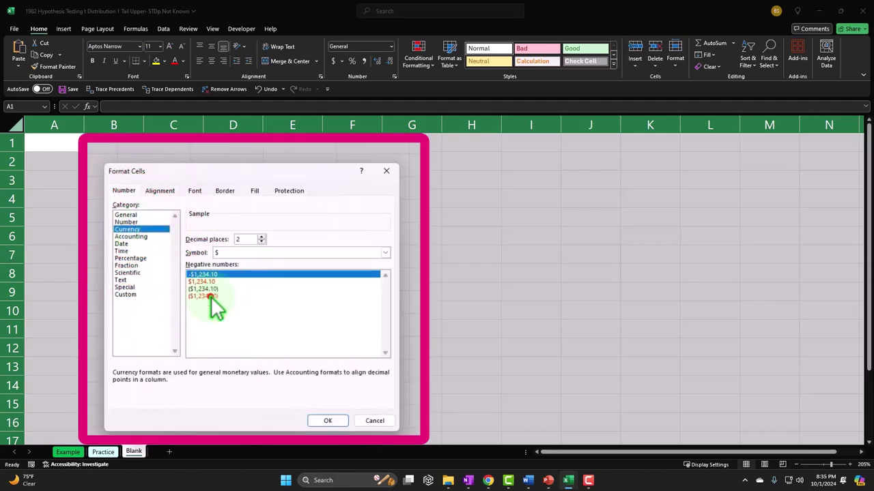
{"action": "left_click", "coordinate": [261, 254]}
{"action": "left_click", "coordinate": [256, 266]}
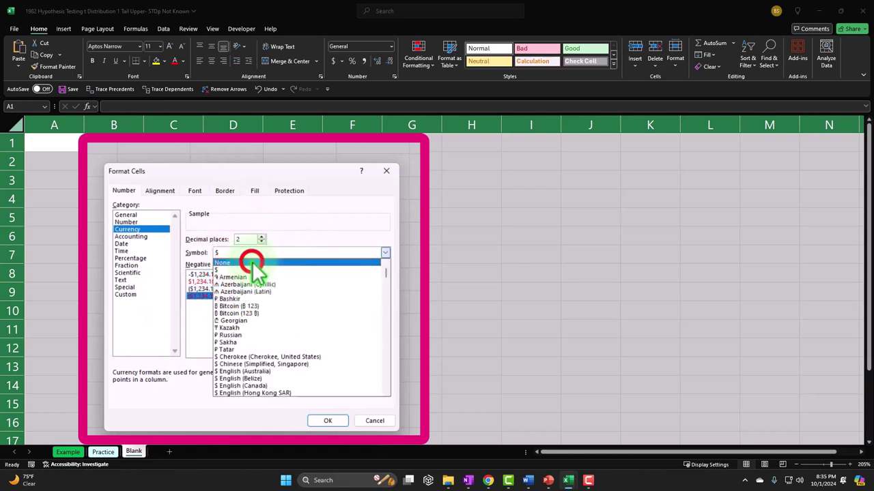
{"action": "left_click", "coordinate": [262, 242]}
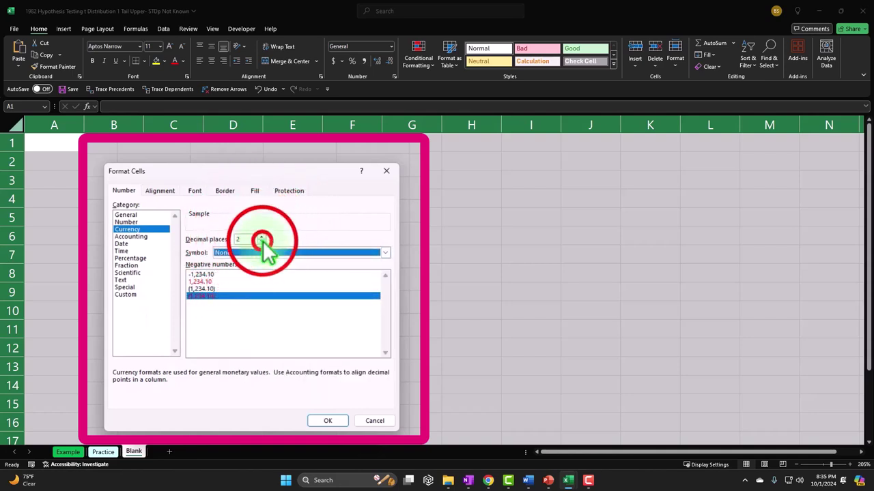
{"action": "left_click", "coordinate": [261, 241]}
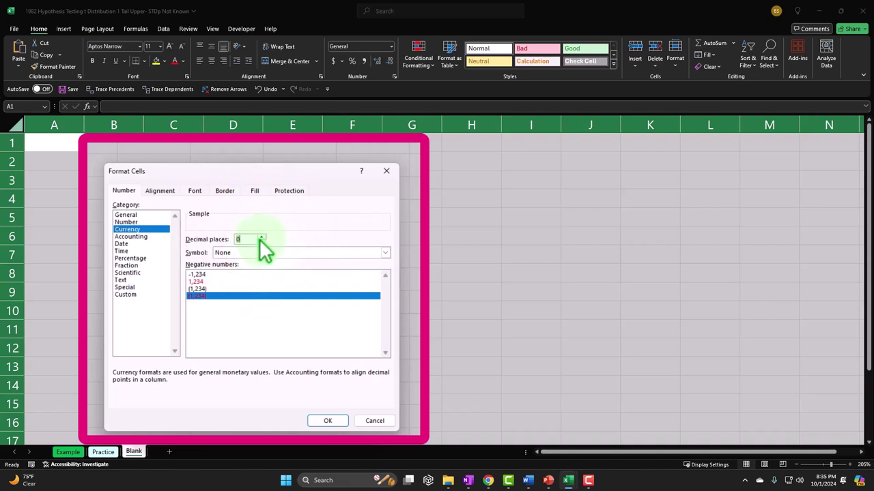
{"action": "left_click", "coordinate": [311, 420]}
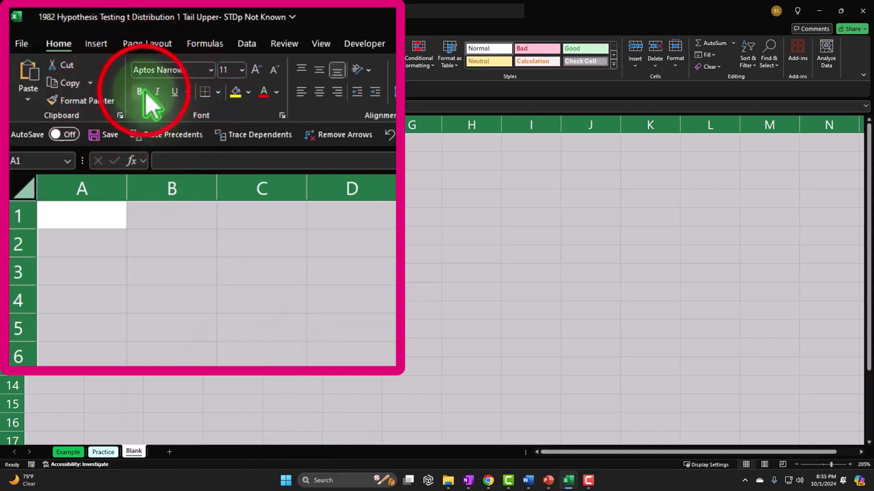
{"action": "left_click", "coordinate": [140, 92]}
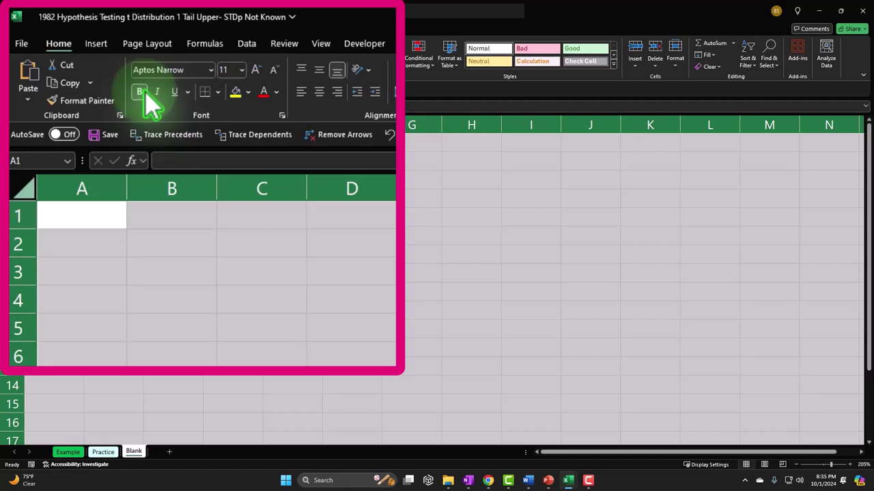
{"action": "left_click", "coordinate": [79, 219]}
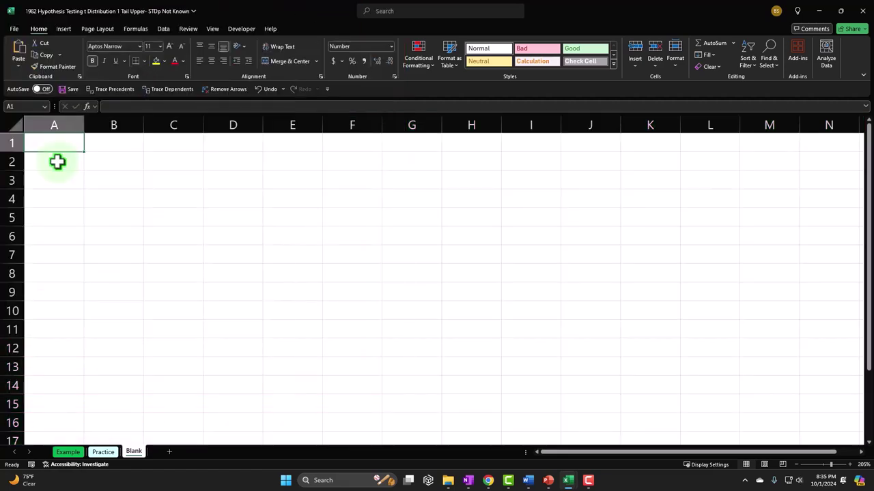
Step: Type 'Hypothisis Testing', 't Distribution' and '1 Tail Upper - STDp Not Known' down A1:A3
{"action": "type", "text": "Hypo"}
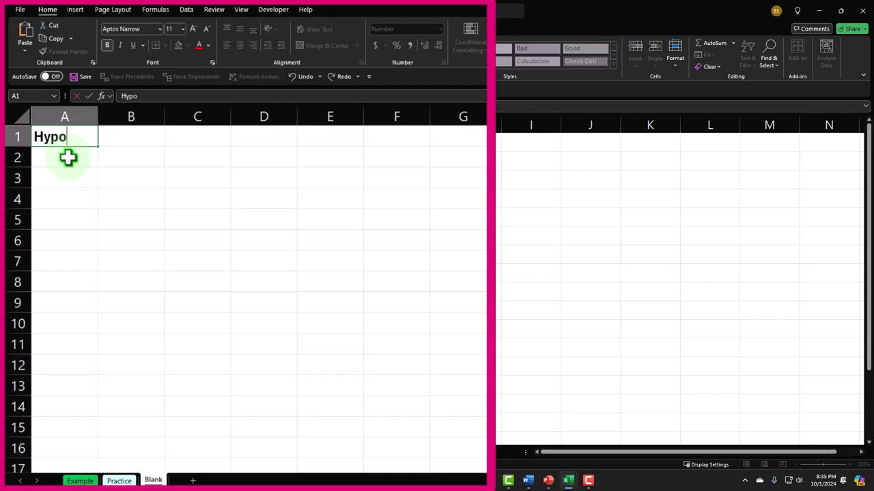
{"action": "type", "text": "thisis Test"}
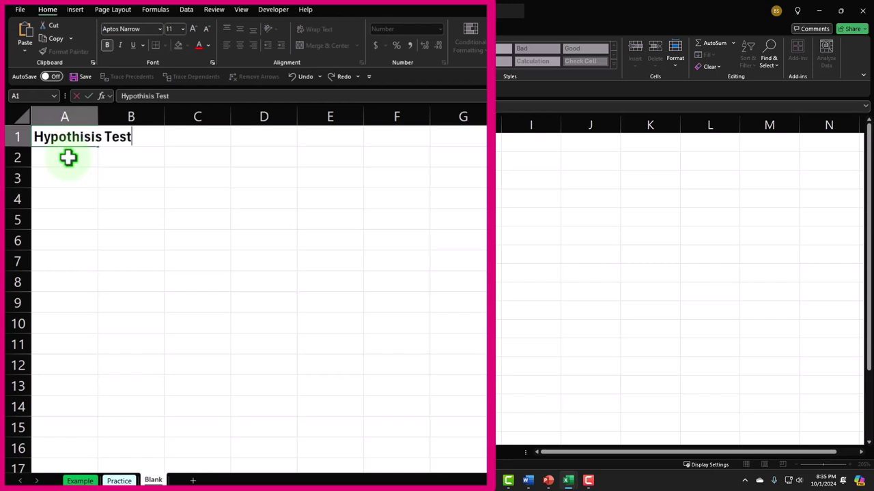
{"action": "type", "text": "ing"}
{"action": "key", "text": "Return"}
{"action": "type", "text": "t"}
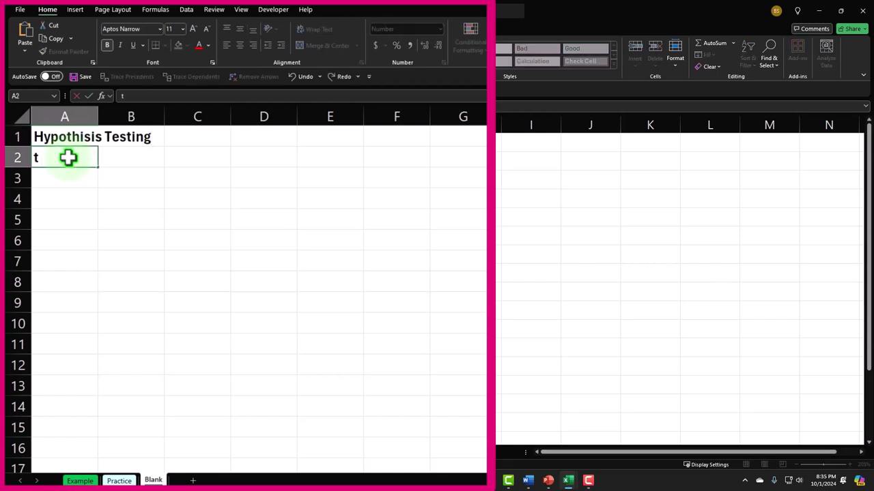
{"action": "type", "text": " Distribution"}
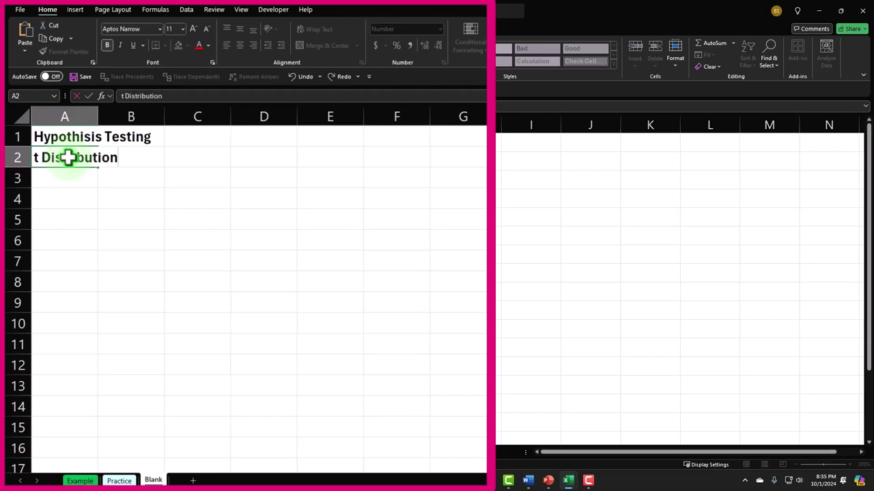
{"action": "key", "text": "Return"}
{"action": "type", "text": "1"}
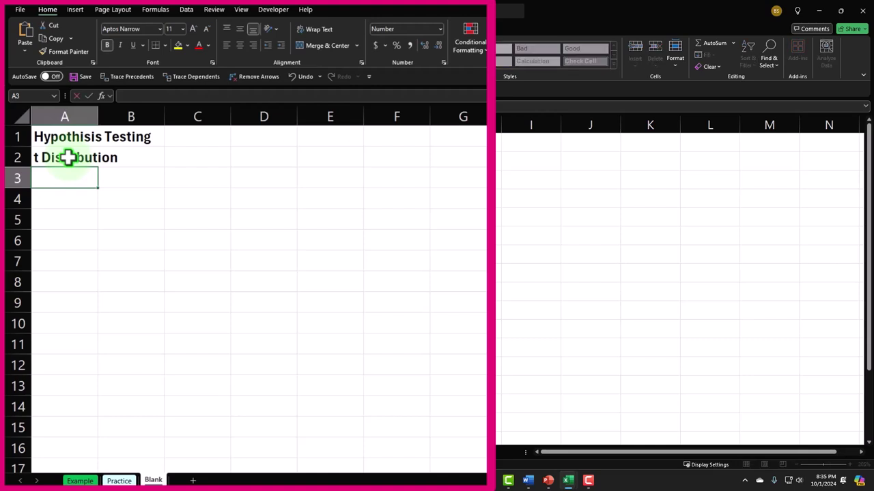
{"action": "type", "text": " Tail Upper"}
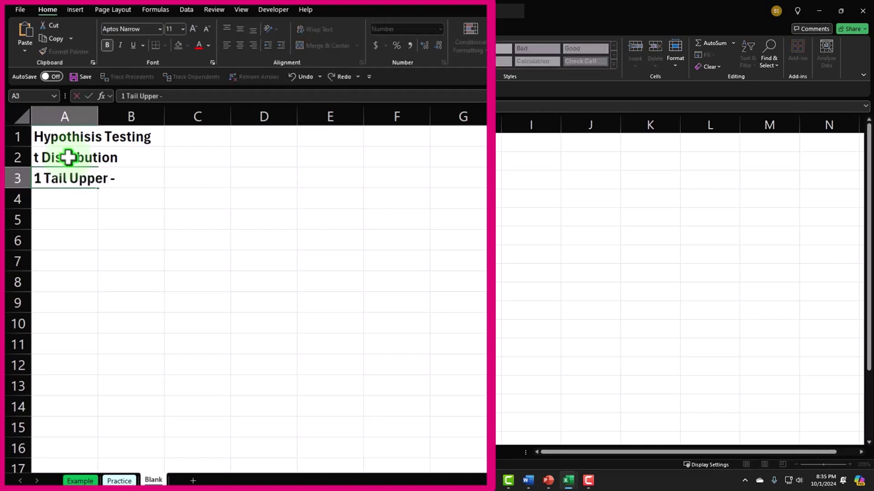
{"action": "type", "text": " - STDp Not Known"}
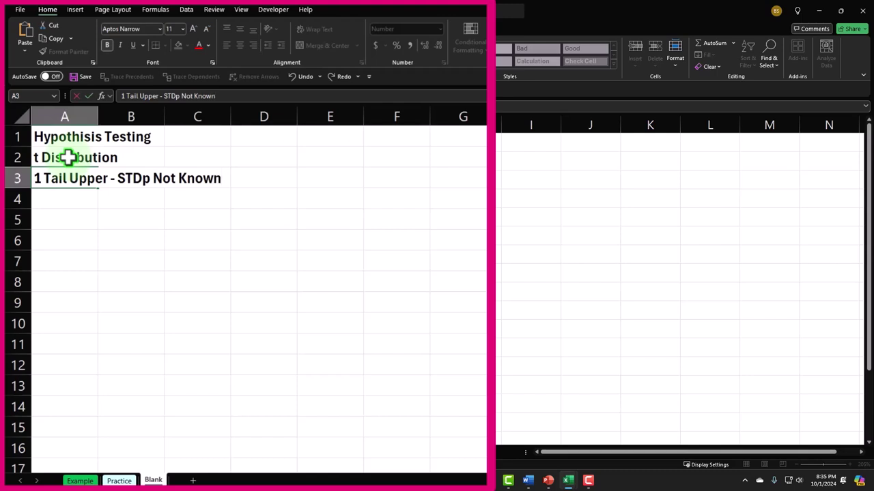
{"action": "key", "text": "Return"}
Step: Widen column A, make A1:A3 white text on black fill, and begin 'Production' in A5
{"action": "left_click_drag", "start_coordinate": [99, 115], "coordinate": [238, 117]}
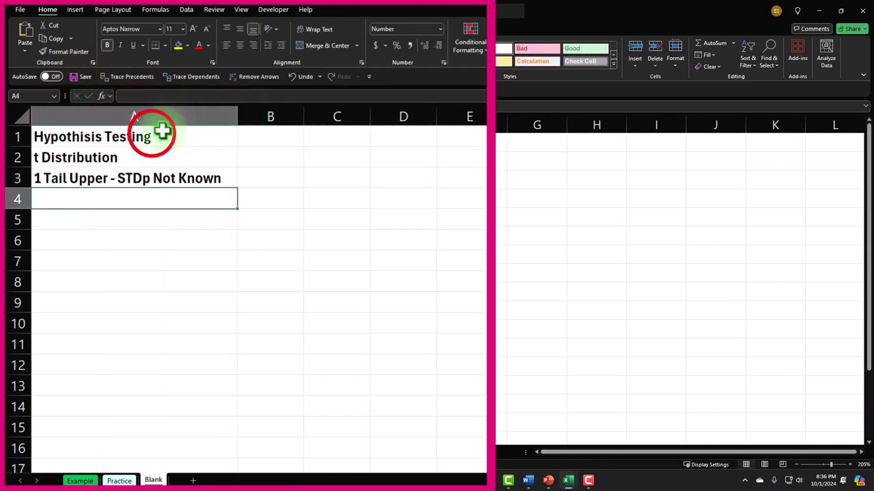
{"action": "left_click_drag", "start_coordinate": [152, 135], "coordinate": [150, 174]}
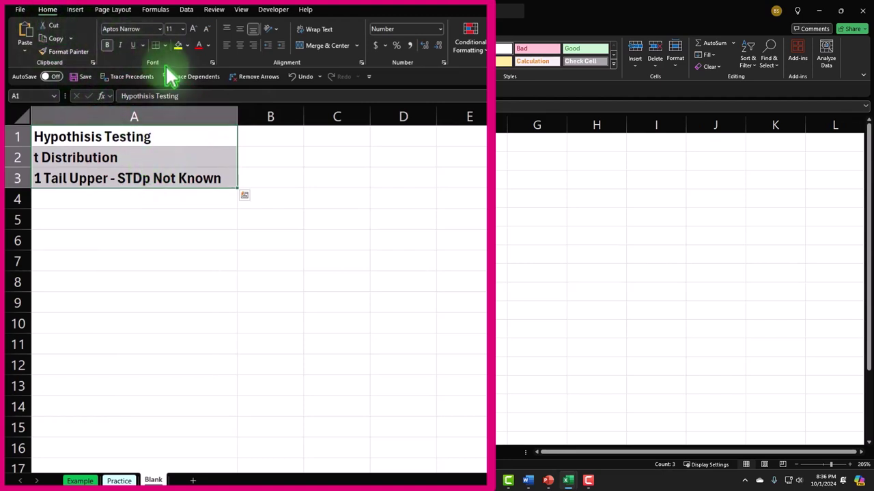
{"action": "left_click", "coordinate": [187, 45]}
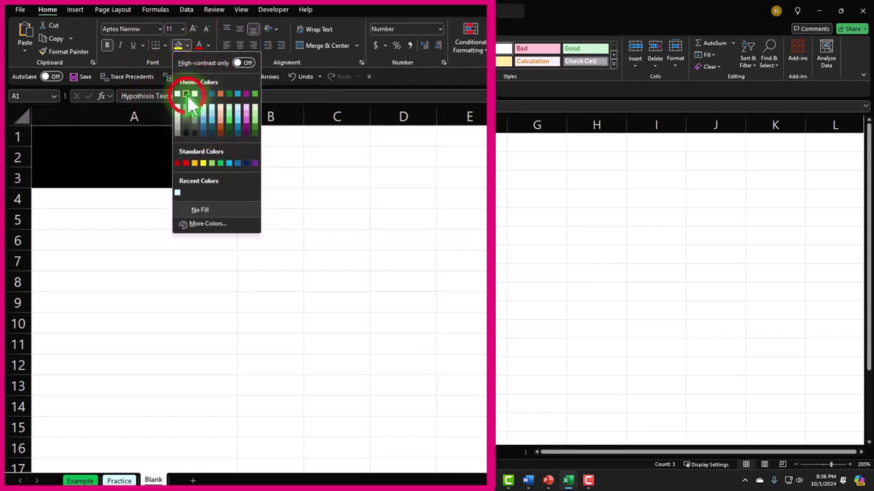
{"action": "left_click", "coordinate": [189, 103]}
{"action": "left_click", "coordinate": [208, 45]}
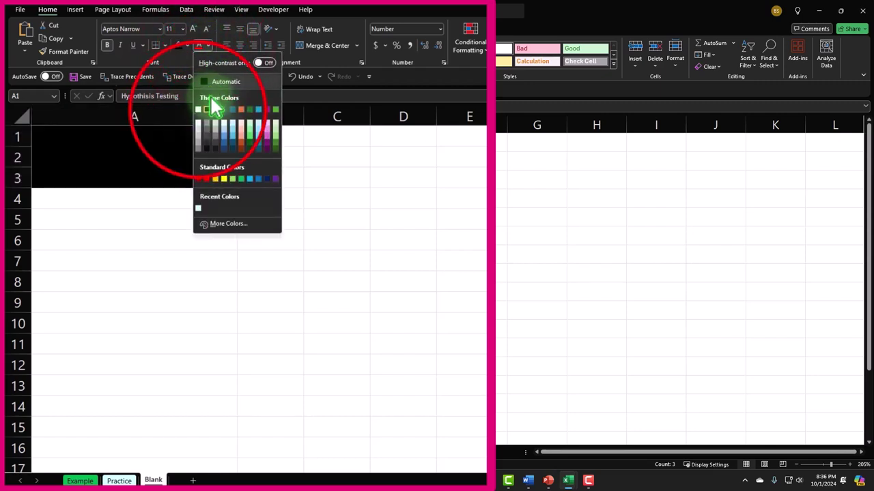
{"action": "left_click", "coordinate": [199, 110]}
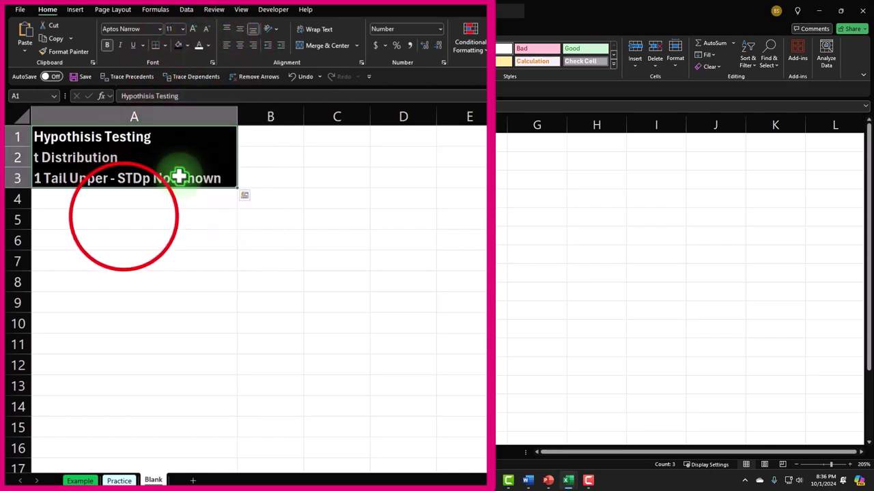
{"action": "left_click", "coordinate": [124, 217]}
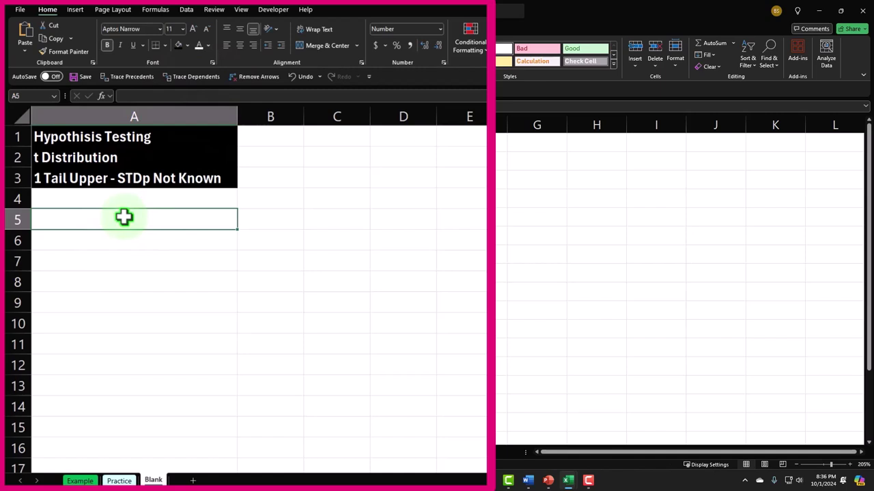
{"action": "type", "text": "Production"}
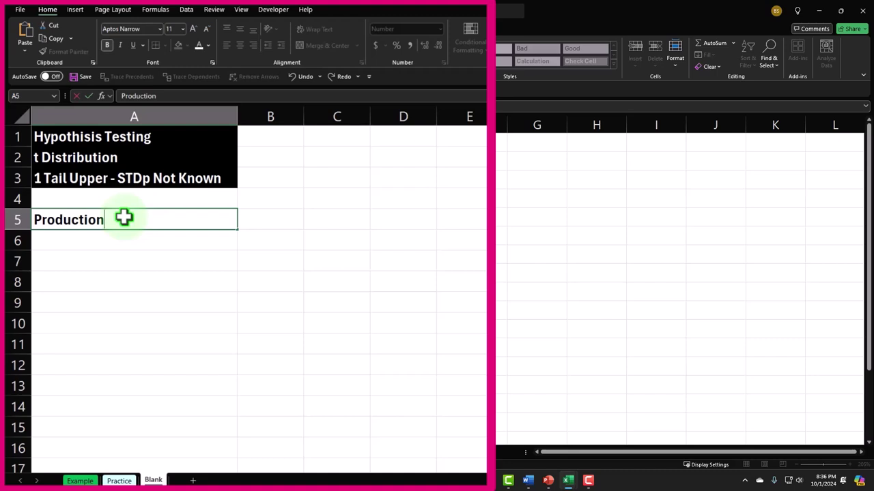
Step: Complete A5 as 'Production old machine' and enter 293 in B5
{"action": "key", "text": "Tab"}
{"action": "double_click", "coordinate": [124, 217]}
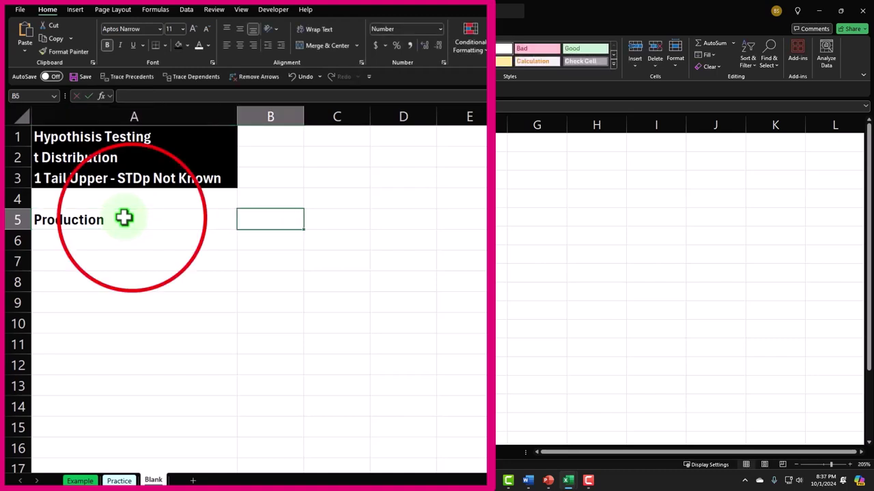
{"action": "type", "text": "o"}
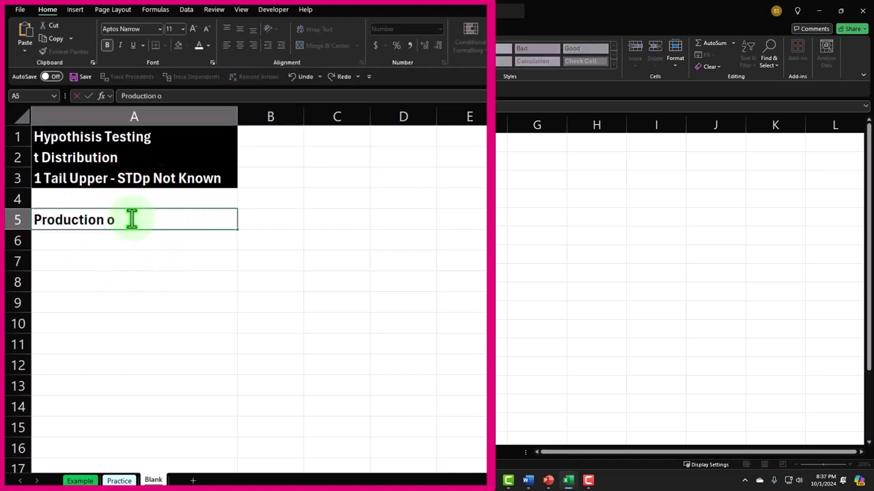
{"action": "type", "text": "ld machine"}
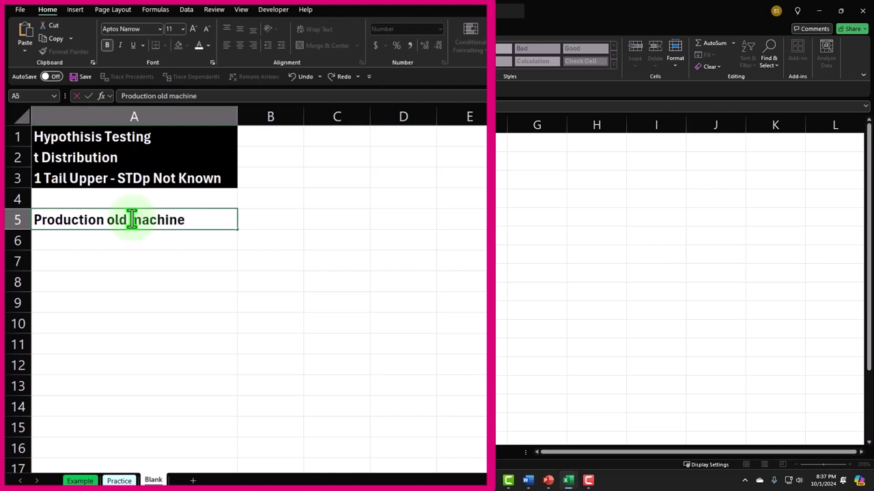
{"action": "key", "text": "Tab"}
{"action": "type", "text": "293"}
{"action": "key", "text": "Return"}
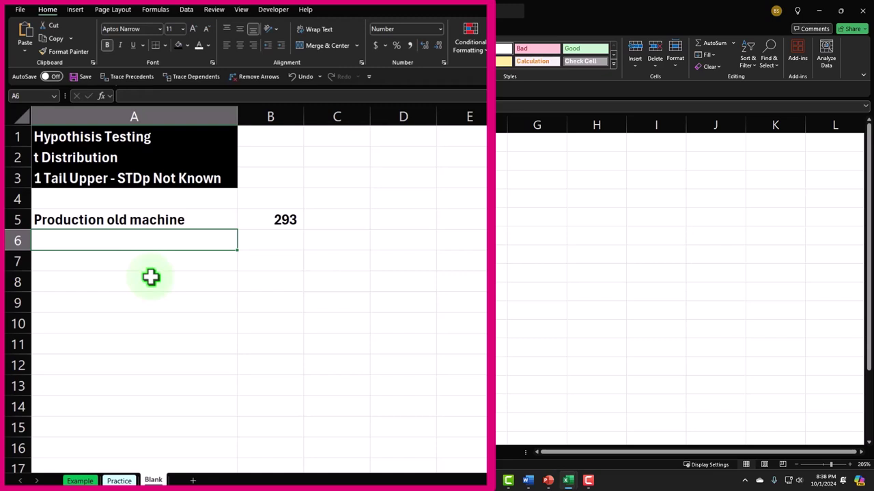
Step: Enter 'STDp' and 'Not known' in A6:B6, then clear that row again
{"action": "type", "text": "ST"}
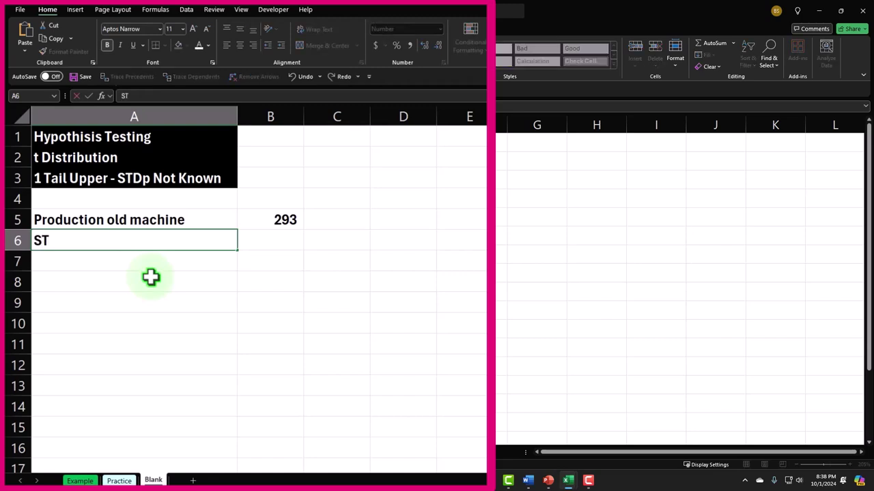
{"action": "type", "text": "Dp"}
{"action": "key", "text": "Tab"}
{"action": "type", "text": "Not"}
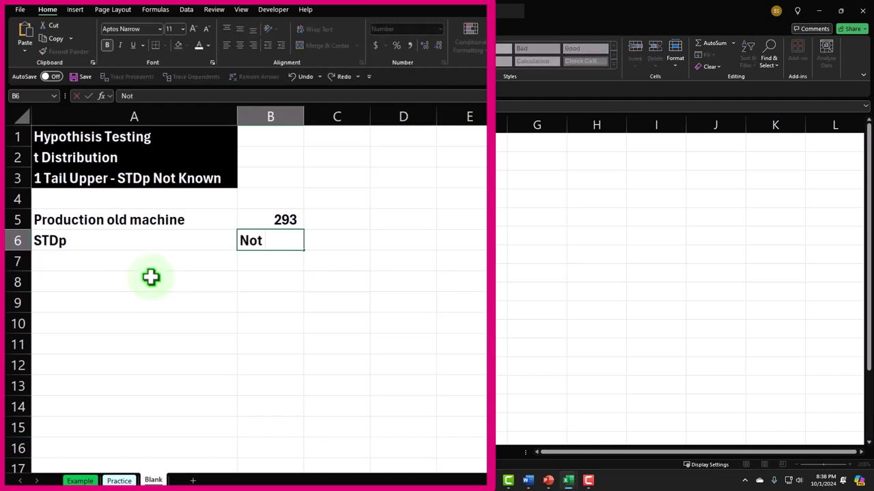
{"action": "type", "text": " known"}
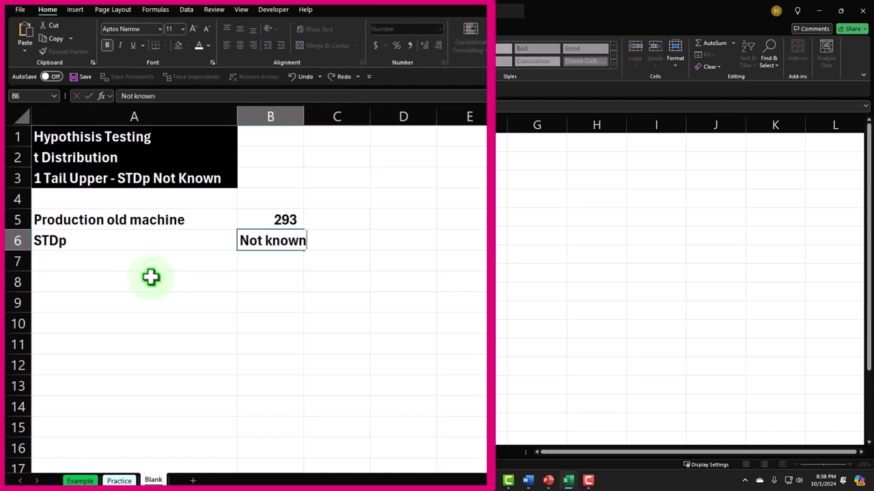
{"action": "key", "text": "Return"}
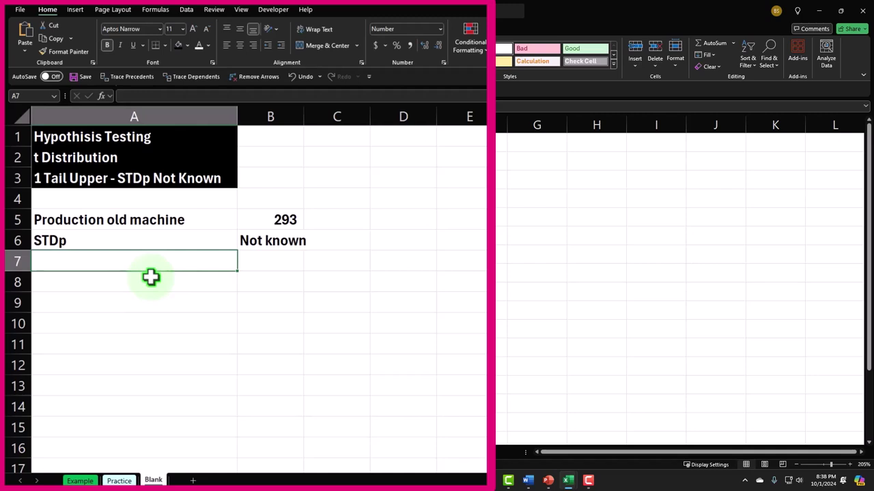
{"action": "left_click_drag", "start_coordinate": [154, 247], "coordinate": [275, 232]}
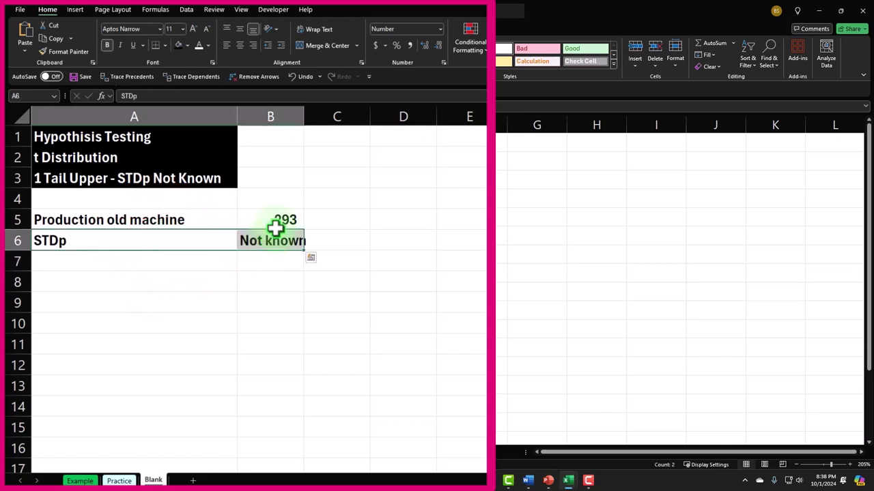
{"action": "key", "text": "Delete"}
{"action": "key", "text": "Down"}
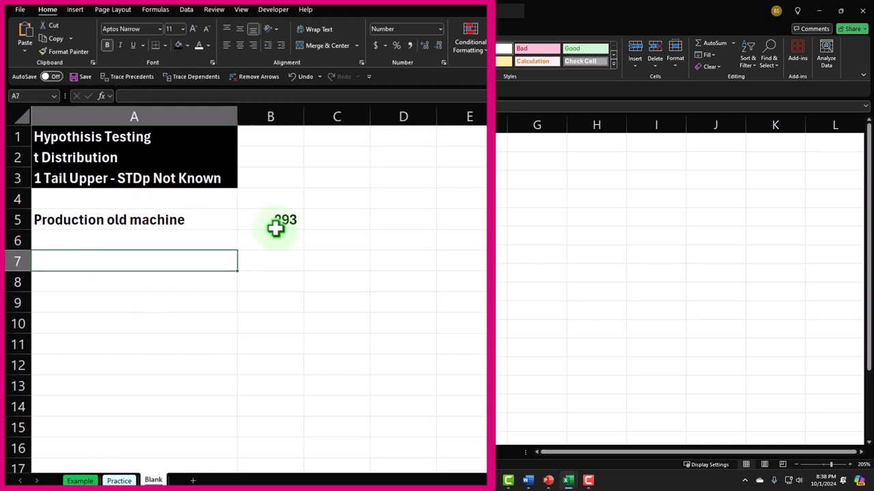
Step: Enter 'Company:' in A7, then 'Does new widget productin' in A8 and 'machine make more' in A9
{"action": "type", "text": "Co"}
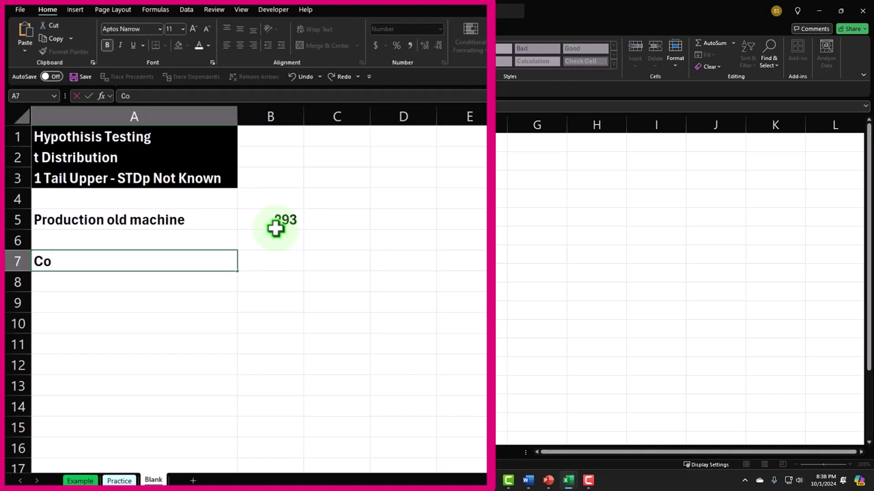
{"action": "type", "text": "mpany:"}
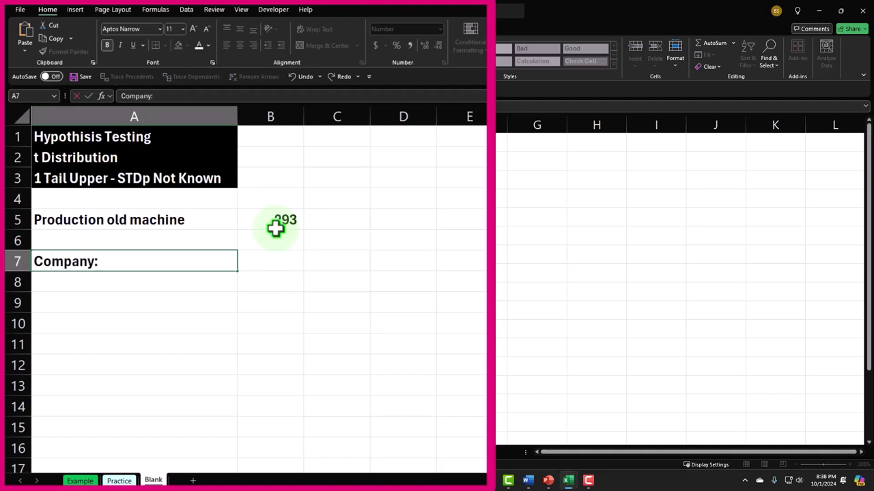
{"action": "key", "text": "Return"}
{"action": "type", "text": "D"}
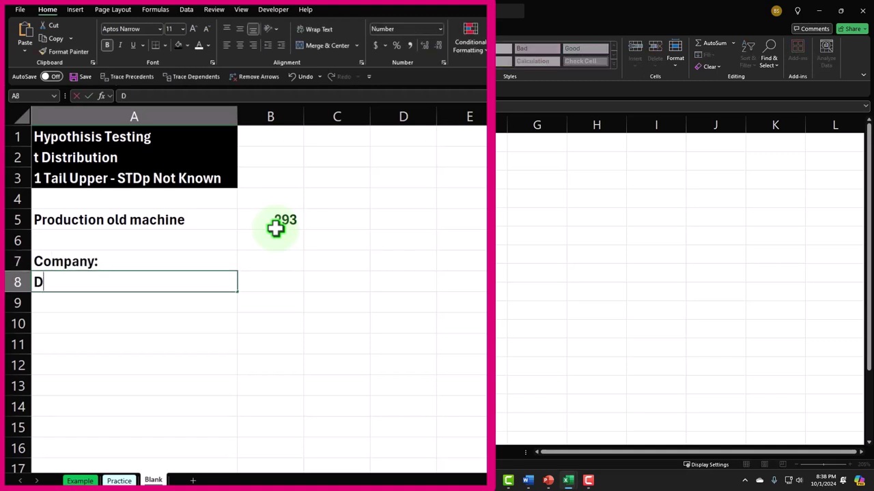
{"action": "type", "text": "oes ne"}
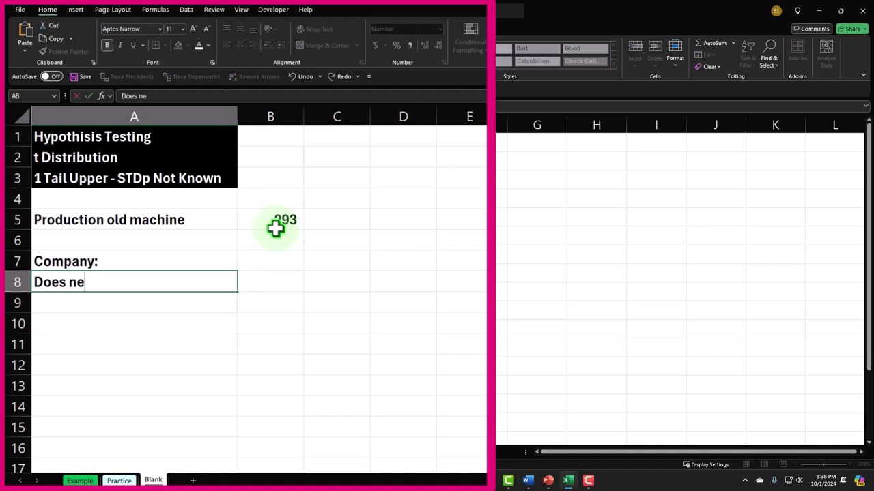
{"action": "type", "text": "w widget"}
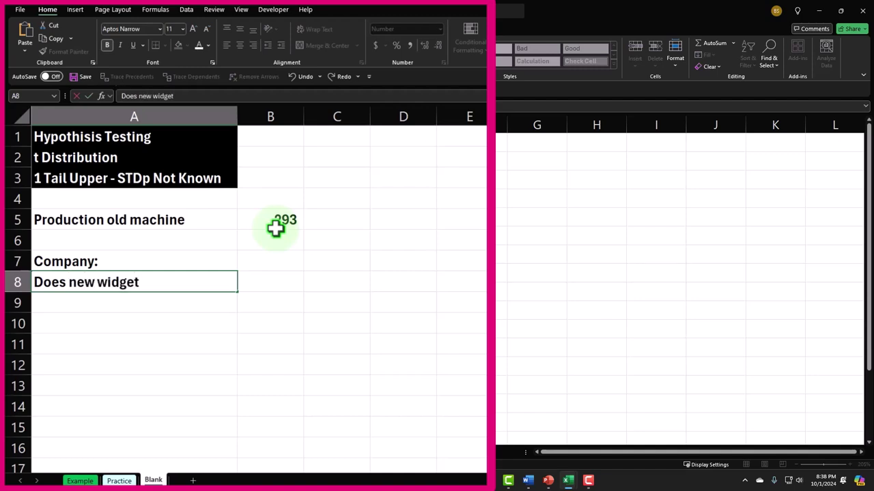
{"action": "type", "text": " productin"}
{"action": "key", "text": "Return"}
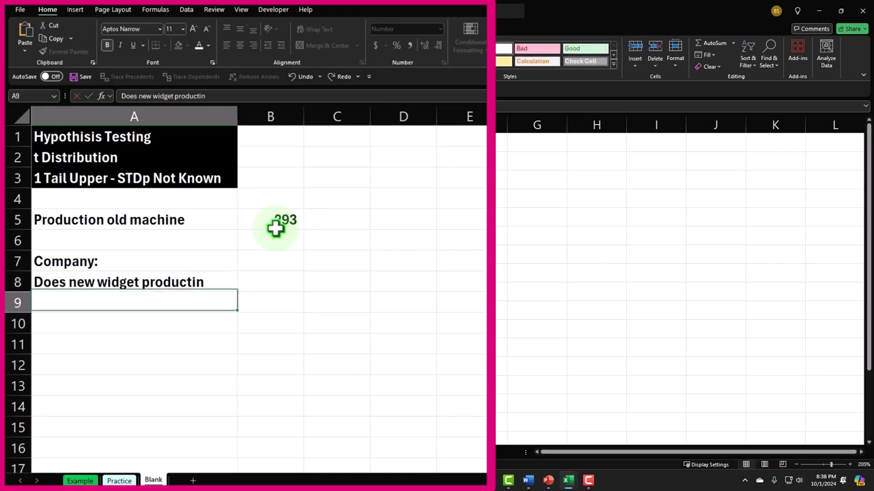
{"action": "type", "text": "machine mak"}
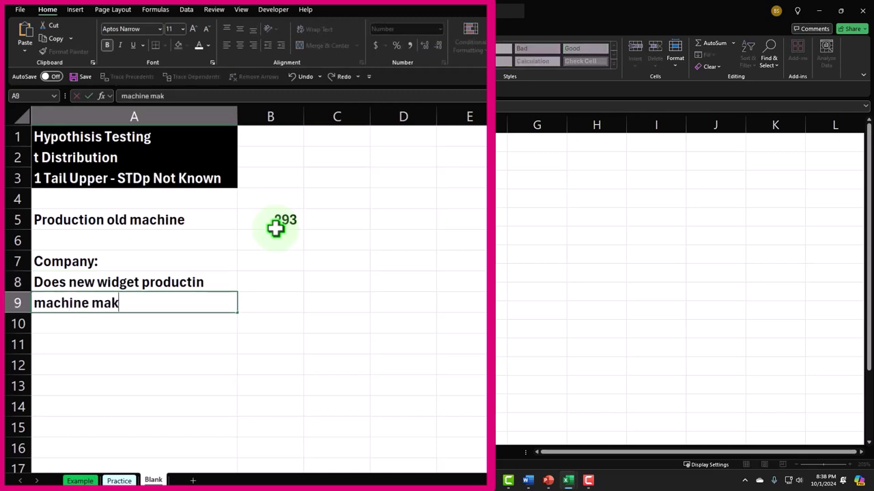
{"action": "type", "text": "e more"}
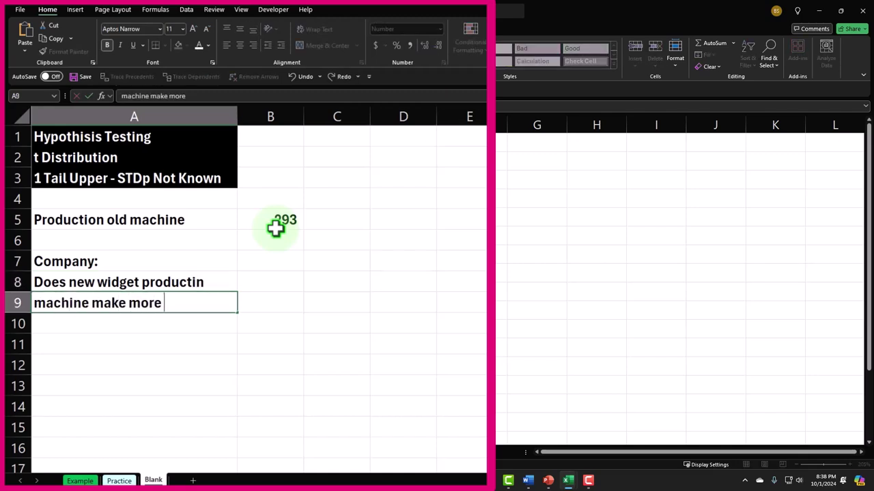
{"action": "key", "text": "Return"}
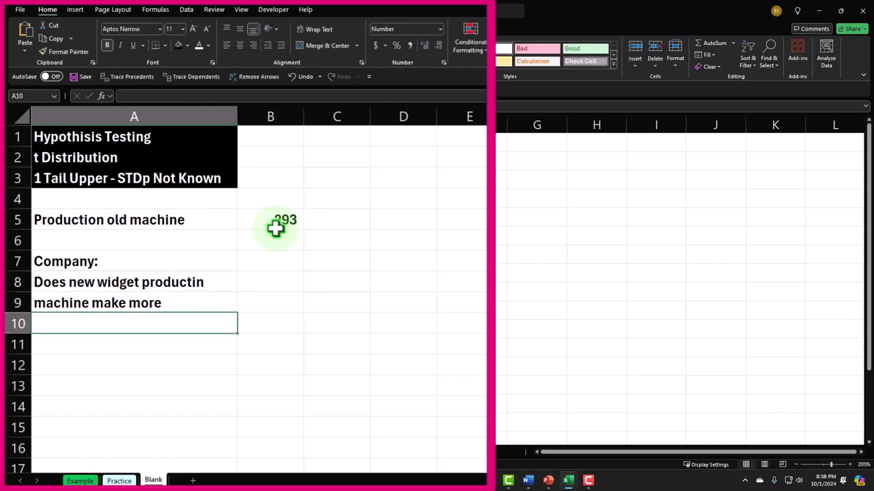
Step: Fill A7 black and give the question cells A8:A9 a yellow-orange fill
{"action": "left_click", "coordinate": [180, 259]}
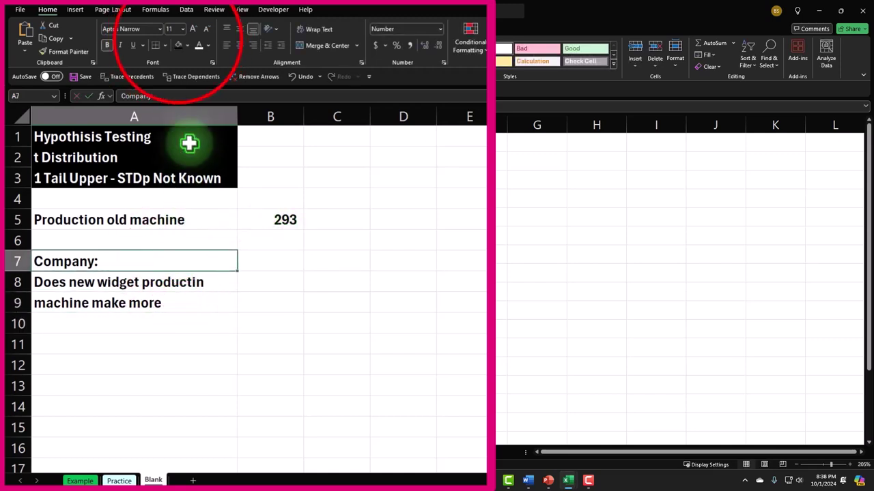
{"action": "left_click", "coordinate": [179, 45]}
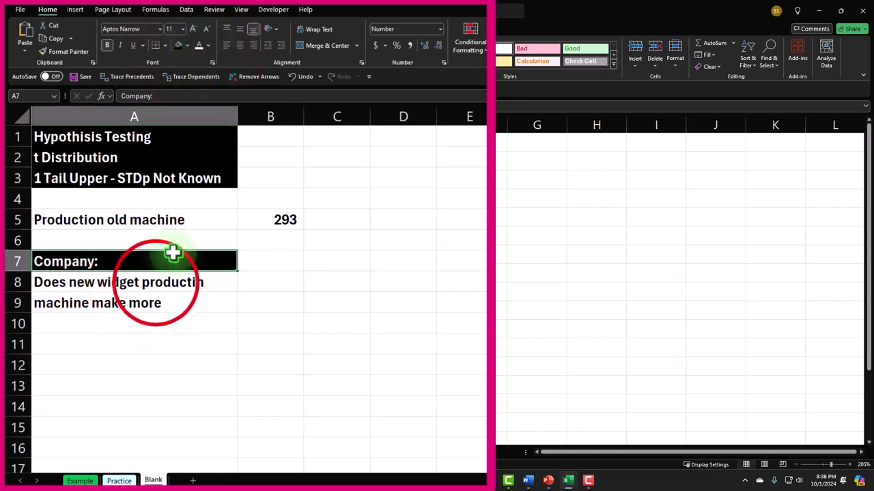
{"action": "left_click_drag", "start_coordinate": [152, 282], "coordinate": [152, 298]}
{"action": "right_click", "coordinate": [154, 300]}
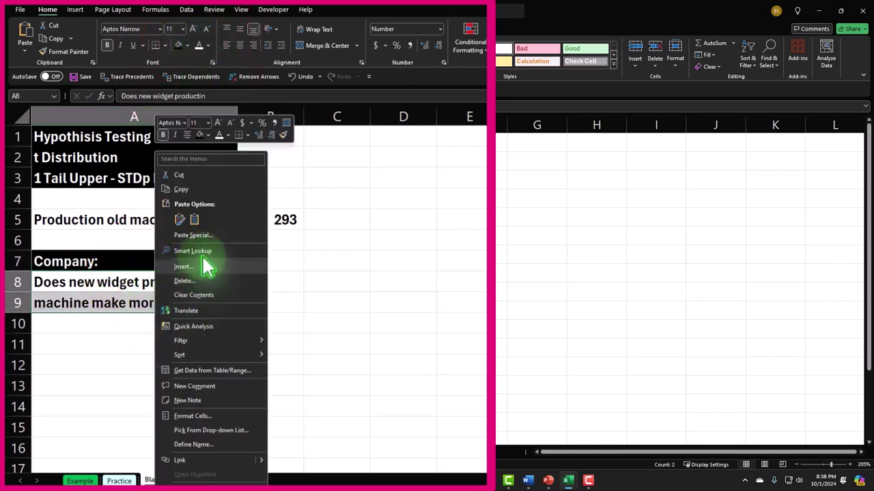
{"action": "left_click", "coordinate": [208, 135]}
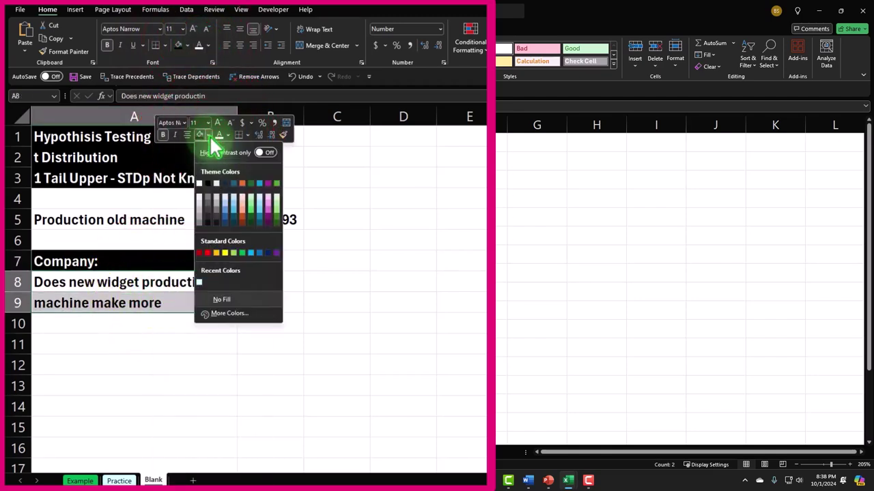
{"action": "left_click", "coordinate": [217, 253]}
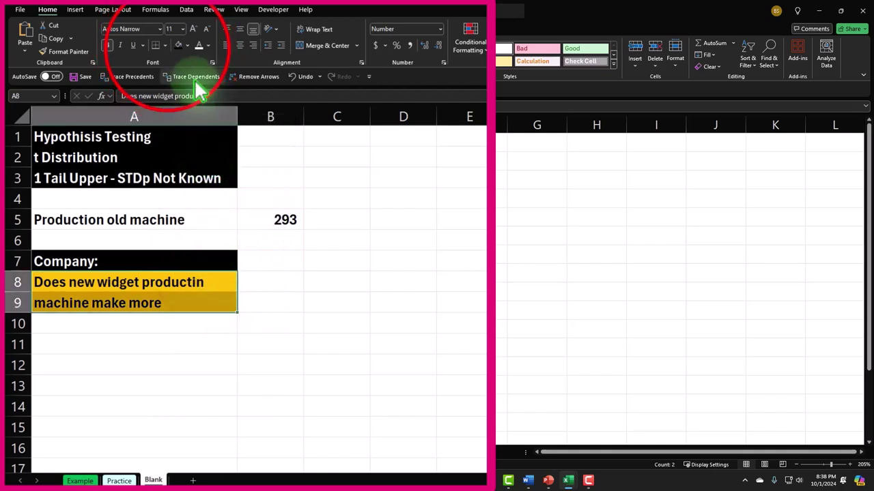
Step: Put all borders on A8:A9 and fill the old machine row A5:B5 yellow
{"action": "left_click", "coordinate": [165, 45]}
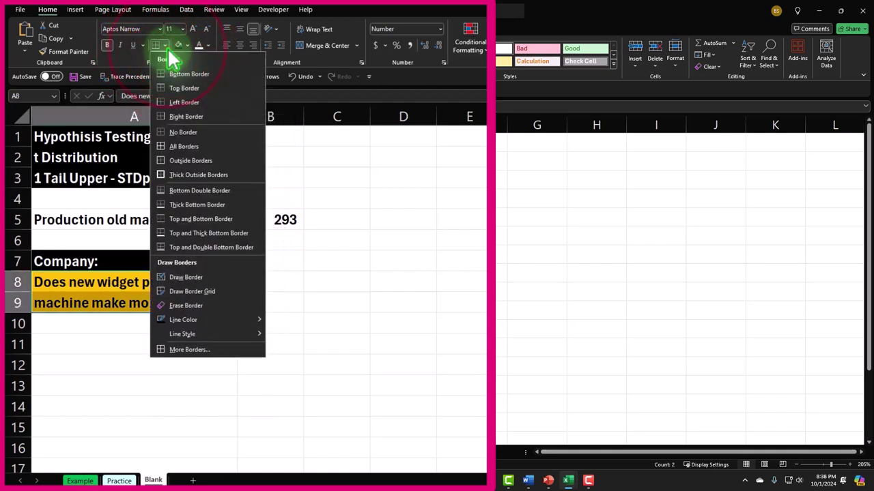
{"action": "left_click", "coordinate": [179, 149]}
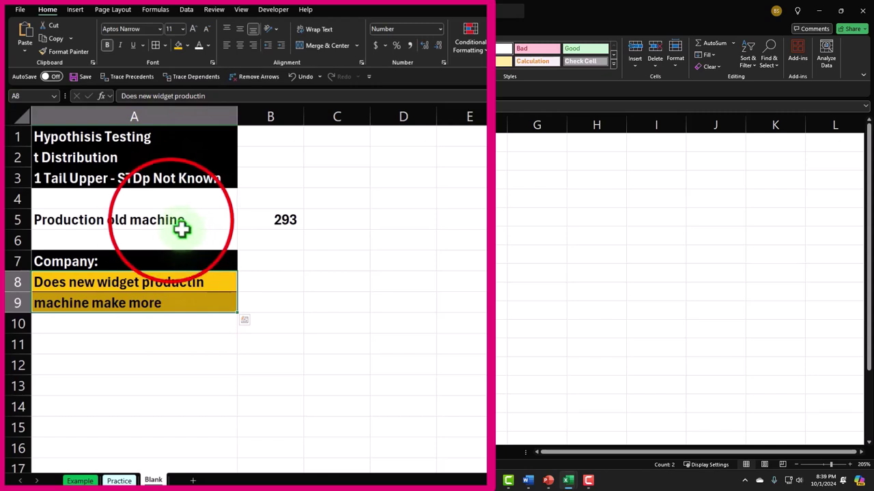
{"action": "left_click_drag", "start_coordinate": [171, 220], "coordinate": [273, 220]}
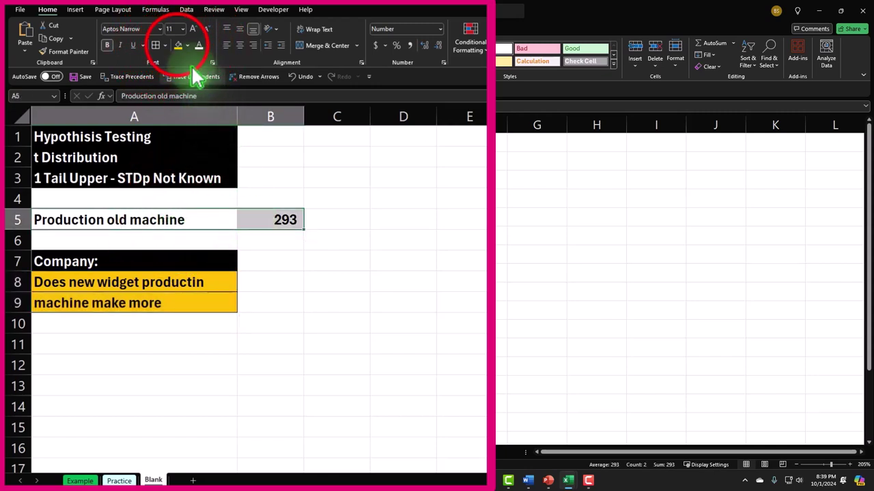
{"action": "left_click", "coordinate": [178, 46]}
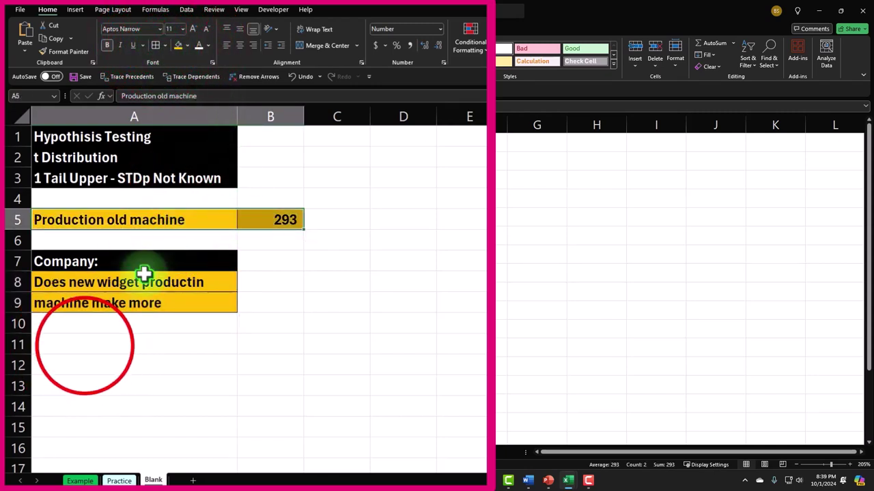
{"action": "left_click", "coordinate": [86, 343]}
Step: Enter 'H0 - Null Hypothesis' in A11 and 'Assume same production level' in A12
{"action": "type", "text": "H"}
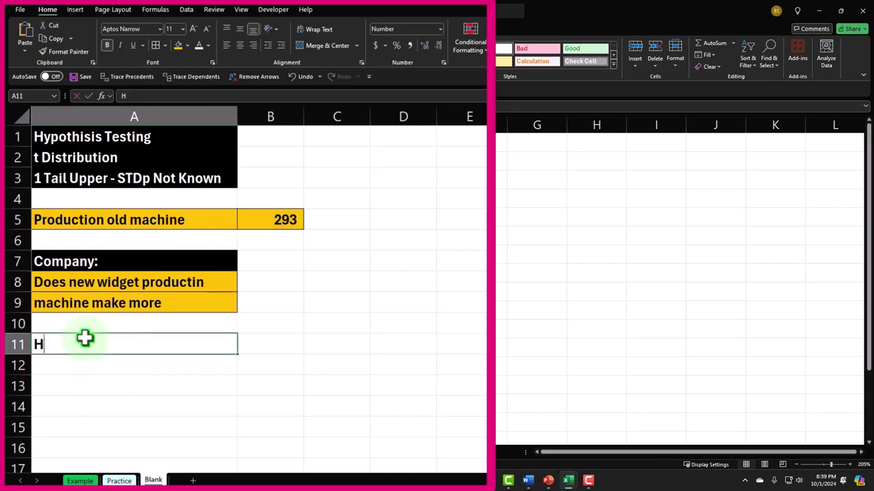
{"action": "type", "text": "0"}
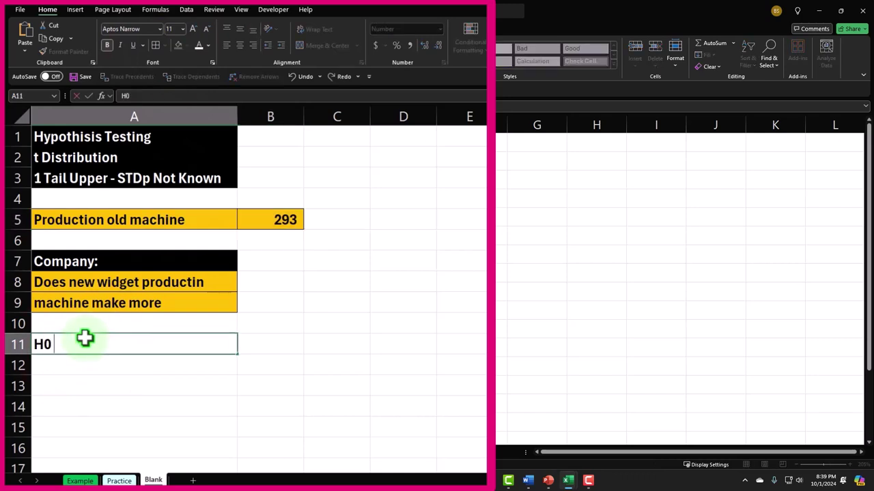
{"action": "type", "text": " - Null Hypothesis"}
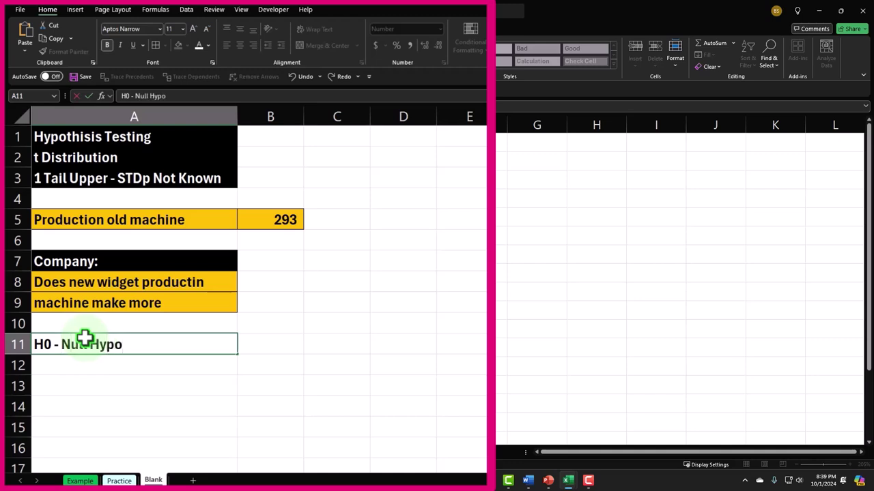
{"action": "key", "text": "Return"}
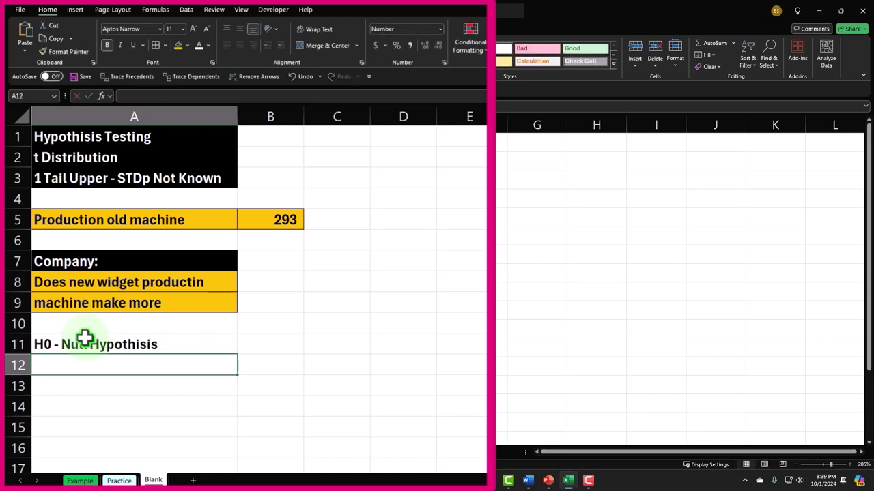
{"action": "type", "text": "Assume "}
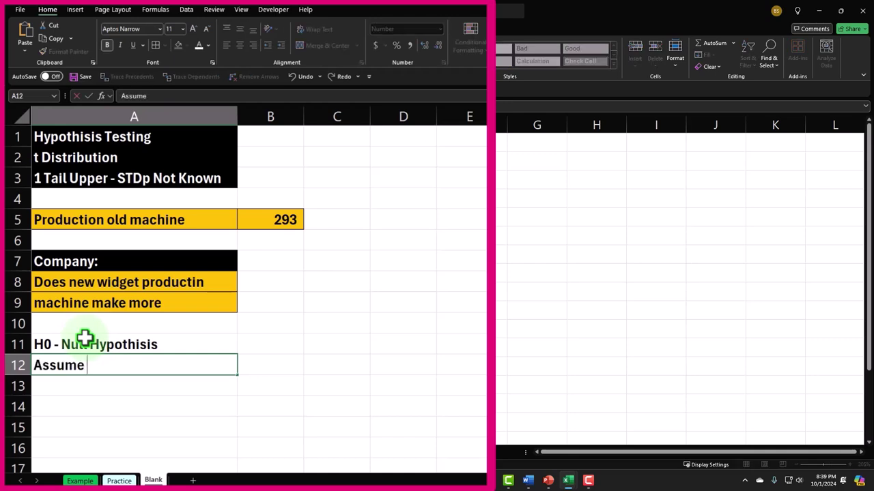
{"action": "type", "text": "same productio"}
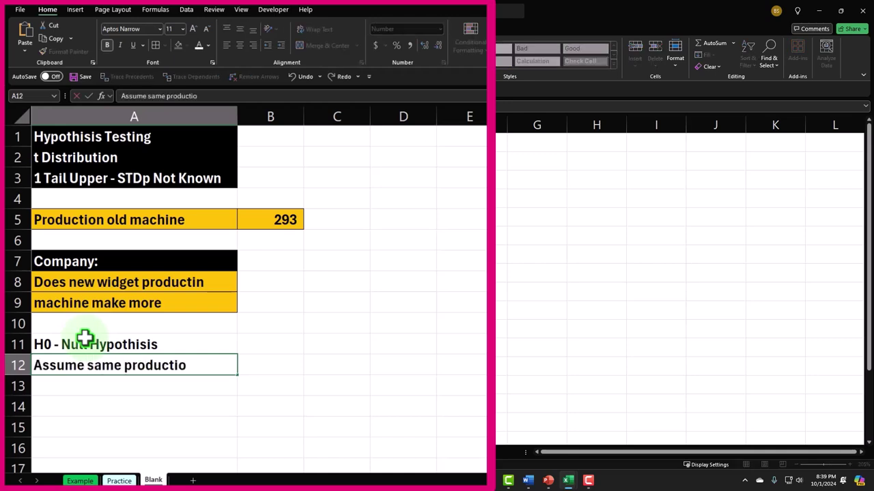
{"action": "type", "text": "n leve"}
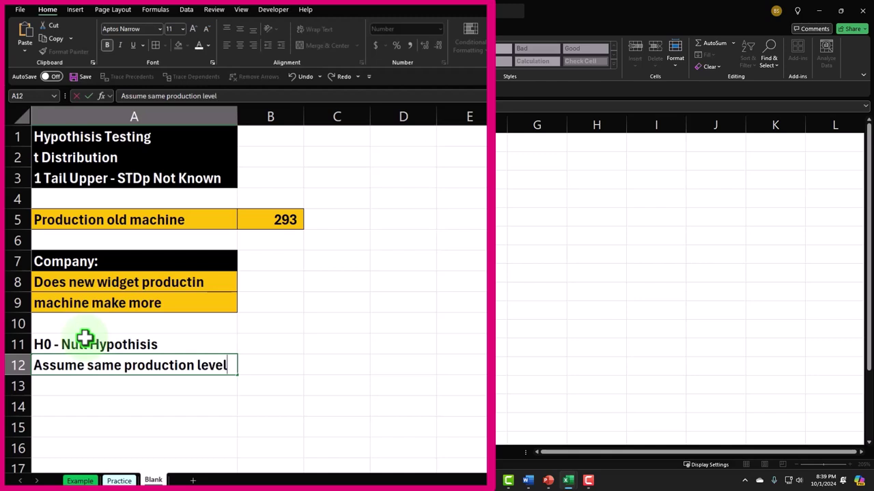
{"action": "type", "text": "l"}
{"action": "key", "text": "Return"}
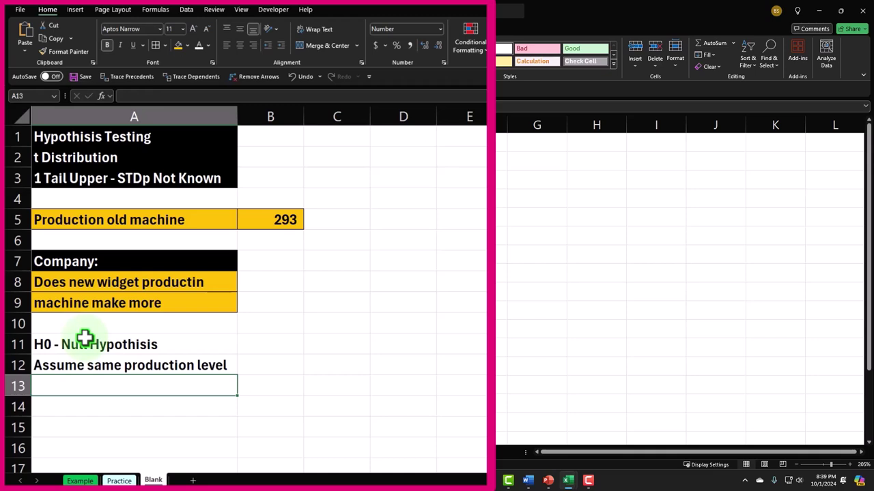
Step: Format the 0 in A11's 'H0' heading as subscript through Format Cells
{"action": "double_click", "coordinate": [43, 344]}
{"action": "left_click_drag", "start_coordinate": [43, 345], "coordinate": [49, 345]}
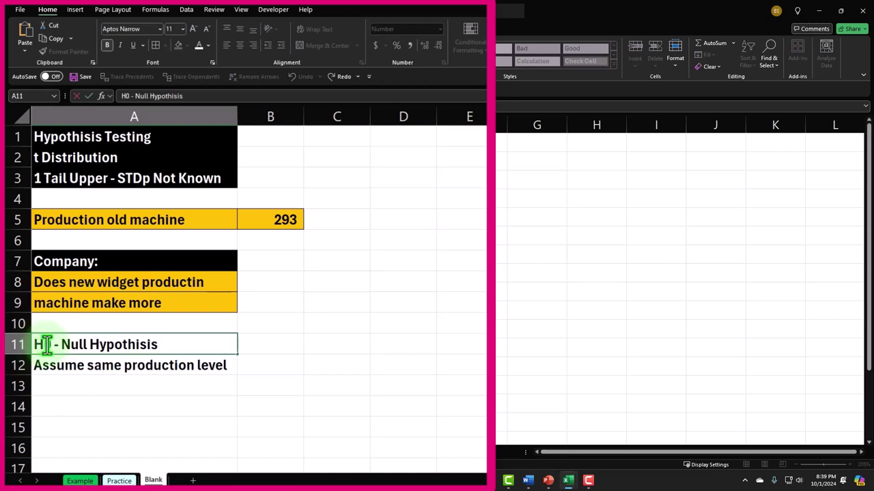
{"action": "right_click", "coordinate": [47, 345]}
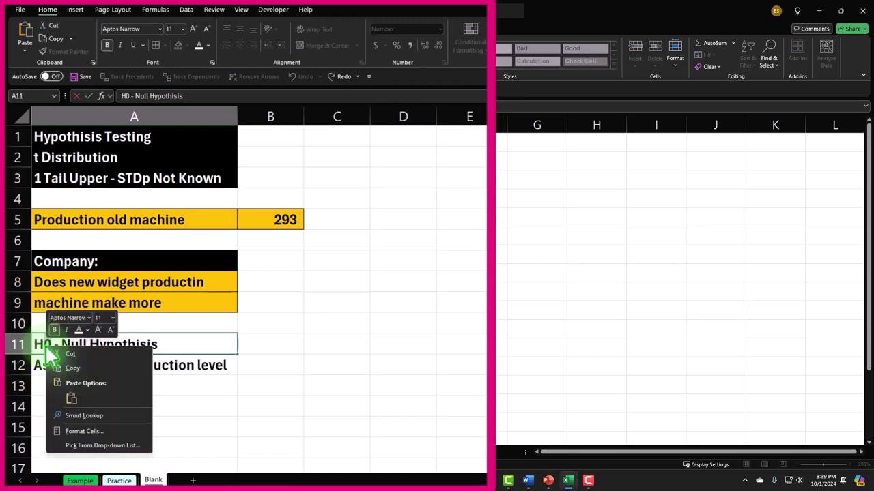
{"action": "left_click", "coordinate": [95, 432]}
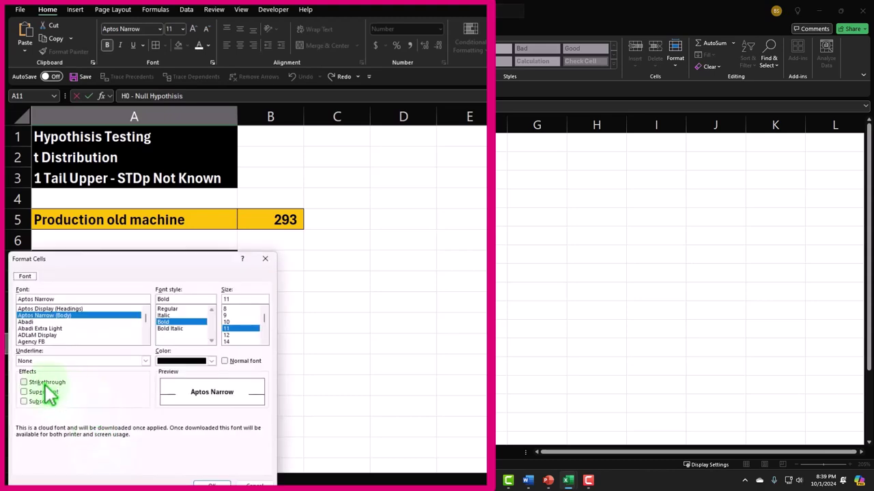
{"action": "left_click", "coordinate": [34, 402]}
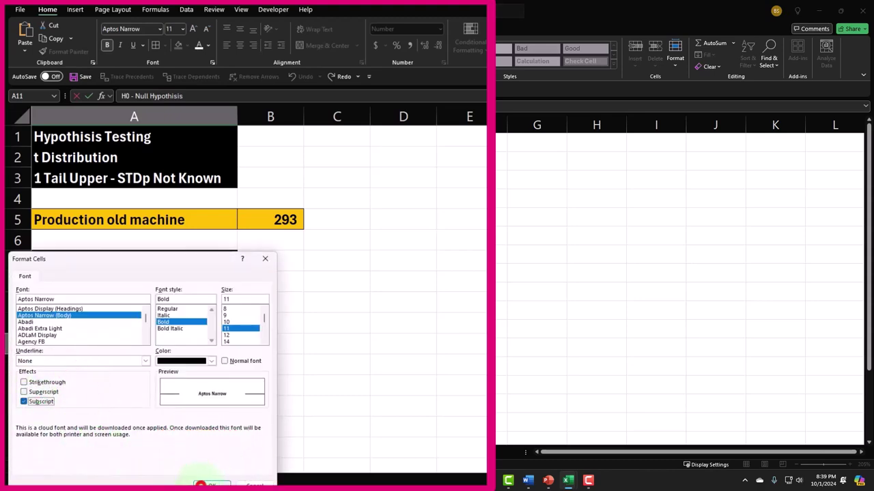
{"action": "left_click", "coordinate": [215, 484]}
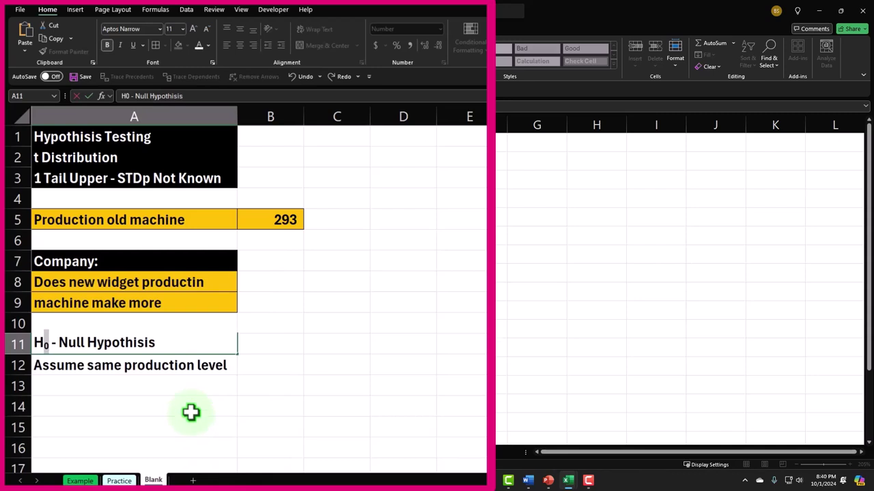
{"action": "key", "text": "Return"}
Step: Give A11 a black fill with white font, and fill A12 gold
{"action": "left_click", "coordinate": [168, 348]}
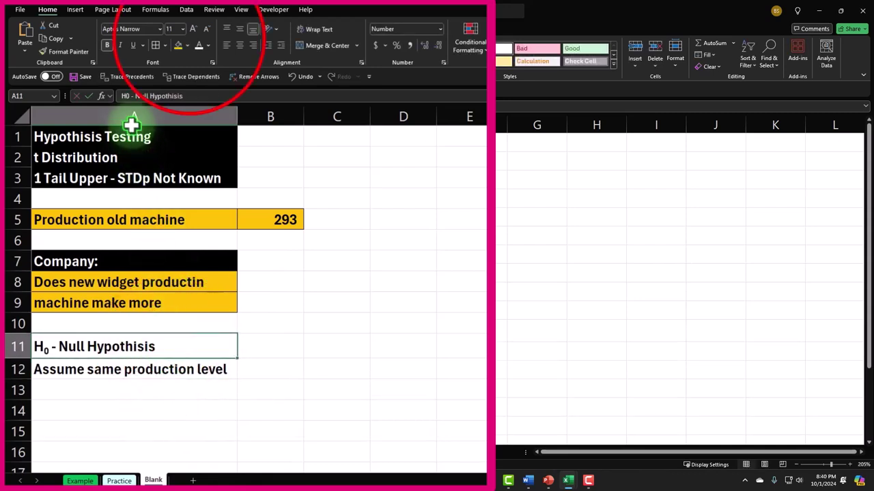
{"action": "left_click", "coordinate": [187, 45]}
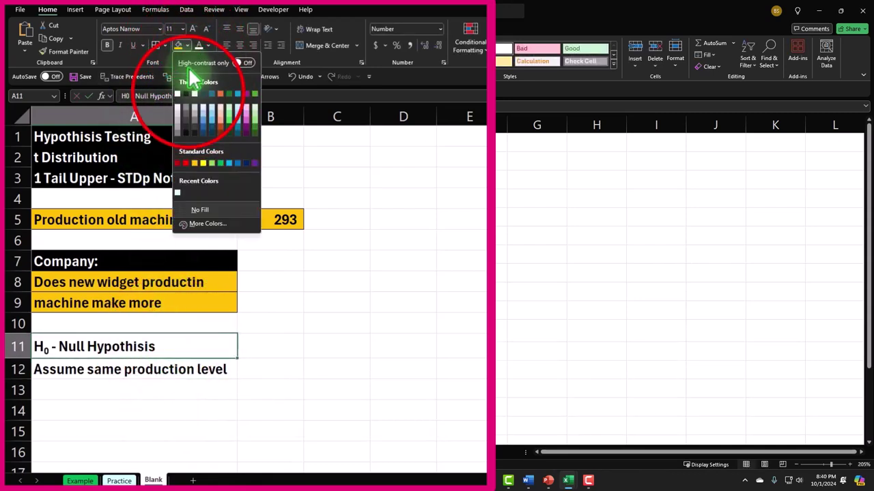
{"action": "left_click", "coordinate": [188, 89]}
{"action": "left_click", "coordinate": [201, 45]}
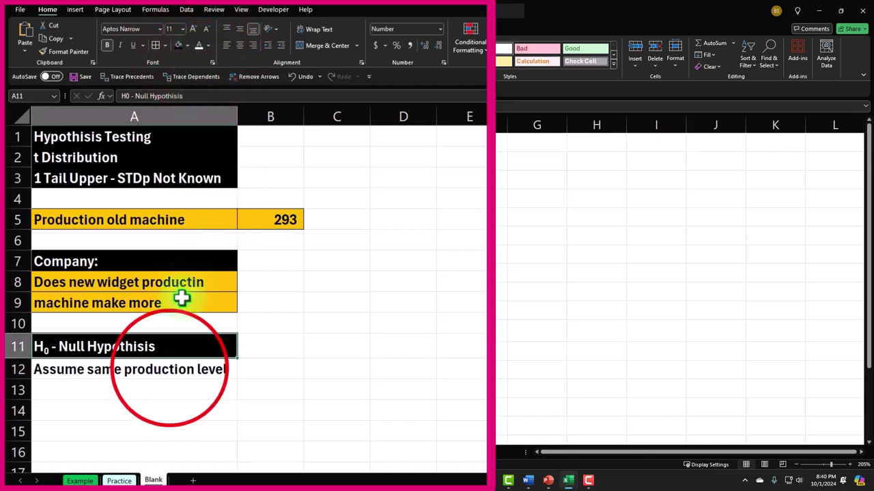
{"action": "left_click", "coordinate": [170, 368]}
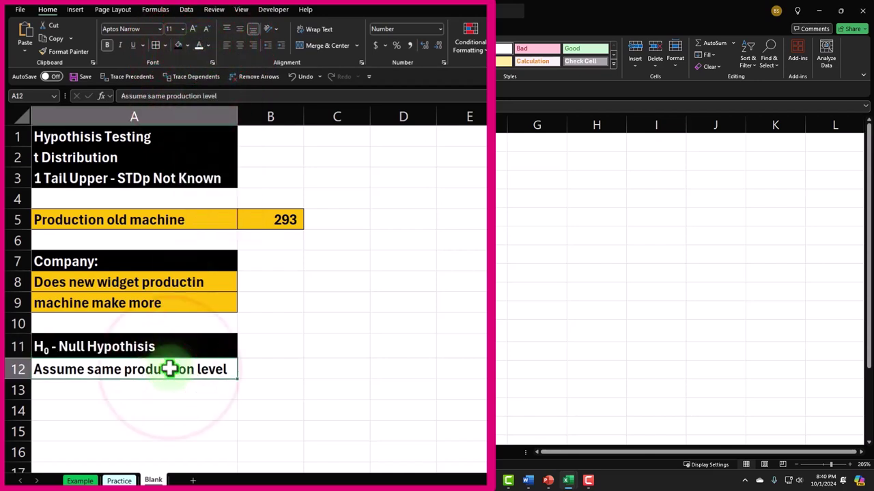
{"action": "left_click", "coordinate": [187, 45]}
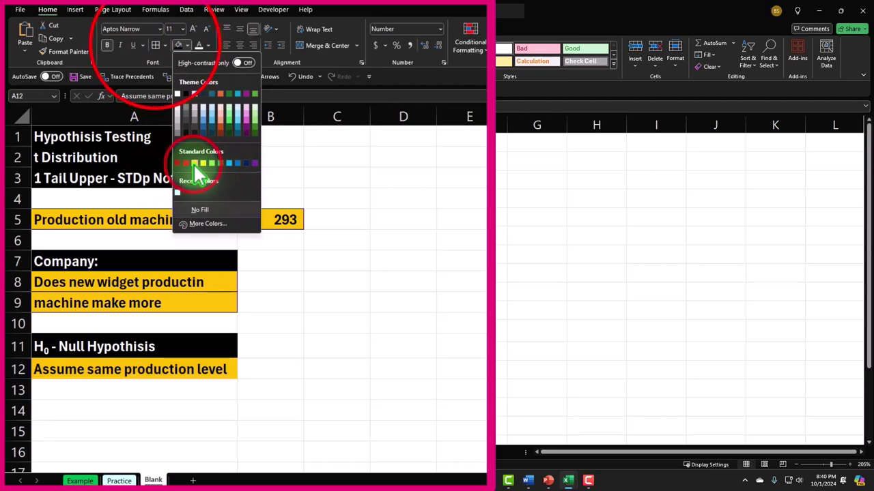
{"action": "left_click", "coordinate": [194, 164]}
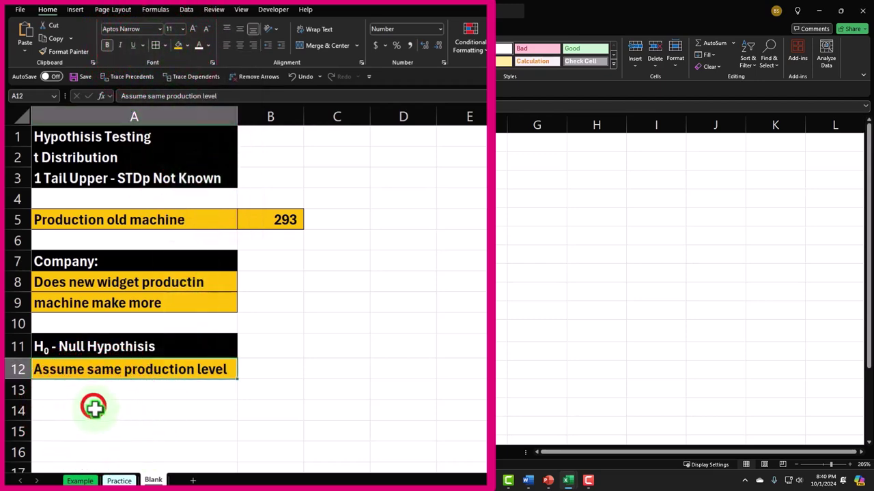
Step: Enter the heading 'Ha Alternative Hypothisis' in A14 and fill it black with white text
{"action": "left_click", "coordinate": [92, 408]}
{"action": "type", "text": "Ha"}
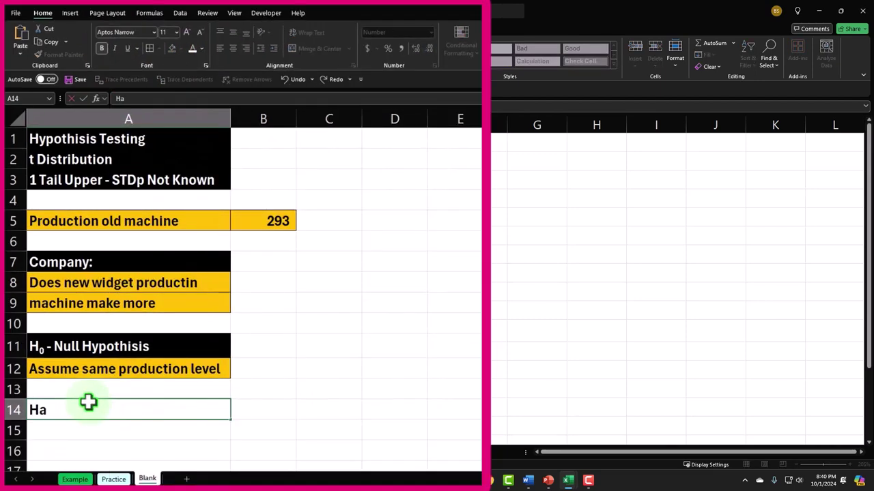
{"action": "type", "text": " Alternative"}
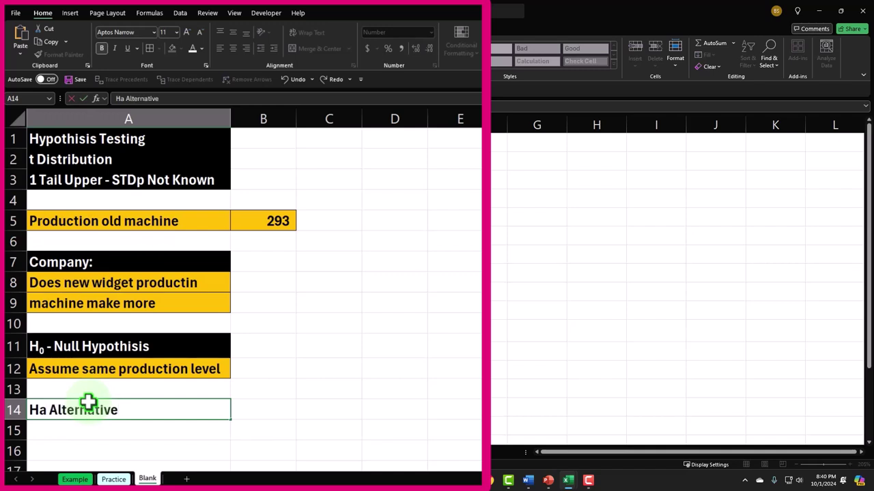
{"action": "type", "text": " Hypothis"}
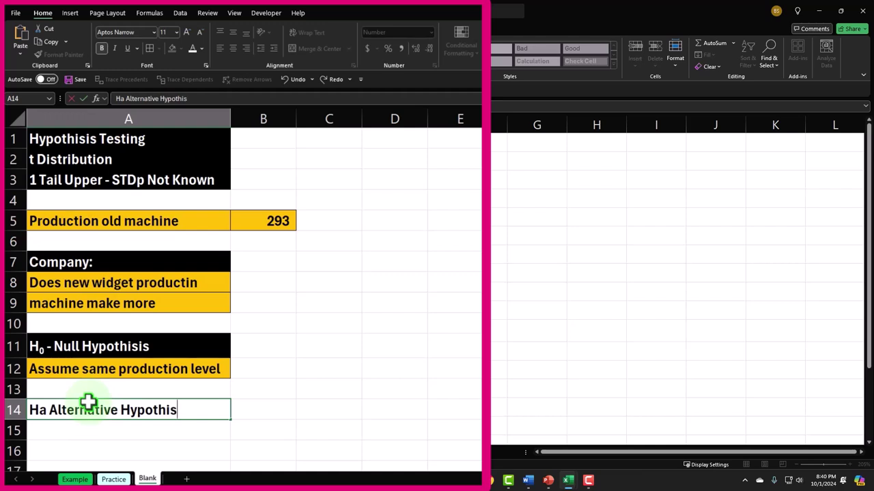
{"action": "key", "text": "BackSpace"}
{"action": "key", "text": "BackSpace"}
{"action": "type", "text": "sis"}
{"action": "key", "text": "Return"}
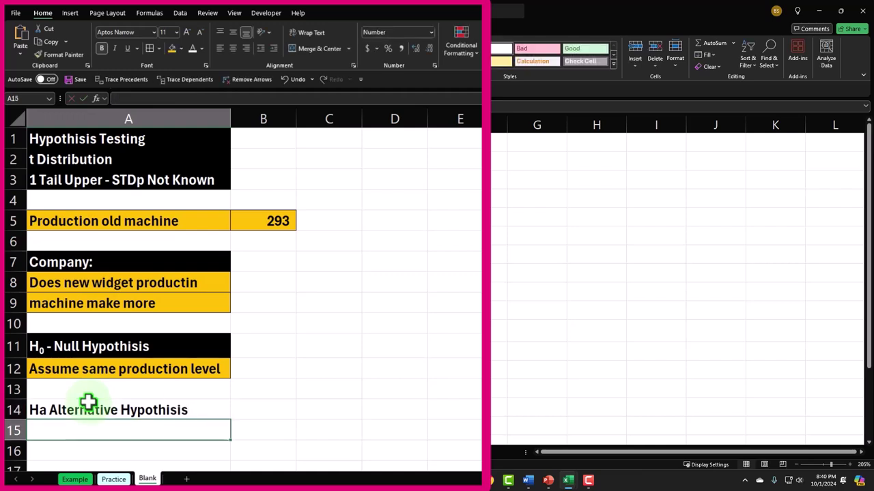
{"action": "left_click", "coordinate": [85, 408]}
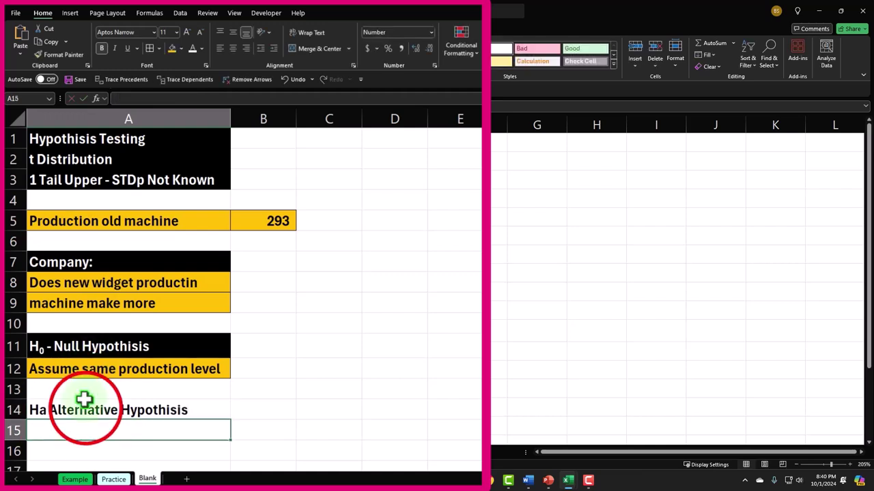
{"action": "left_click", "coordinate": [180, 49]}
{"action": "left_click", "coordinate": [180, 95]}
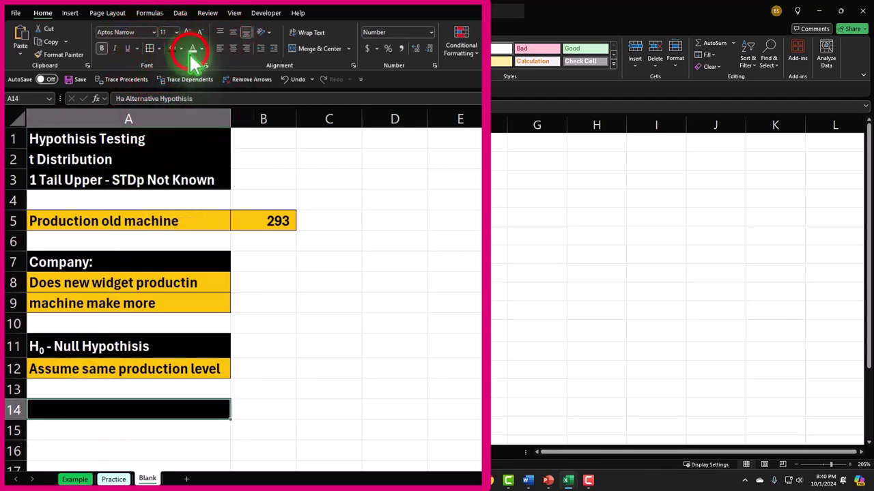
Step: Enter 'Conclusion if the null hypothesis' in A15 and 'is rejected. Produces more' in A16
{"action": "left_click", "coordinate": [86, 429]}
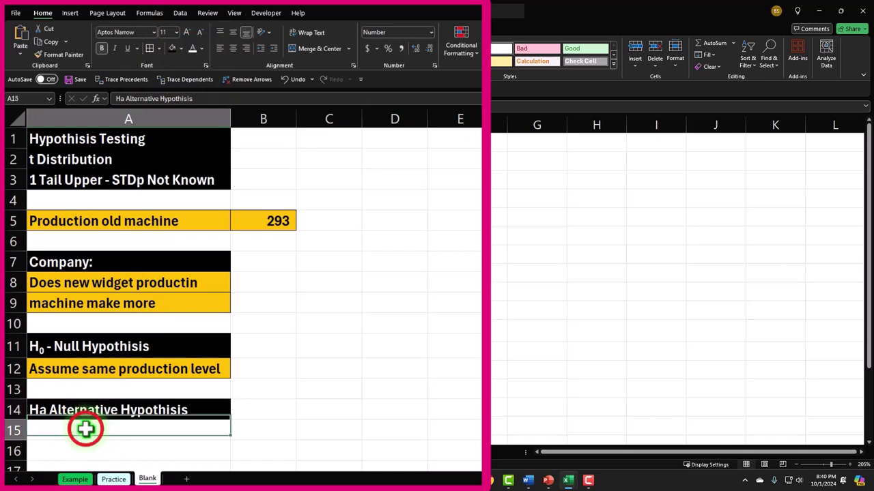
{"action": "type", "text": "Con"}
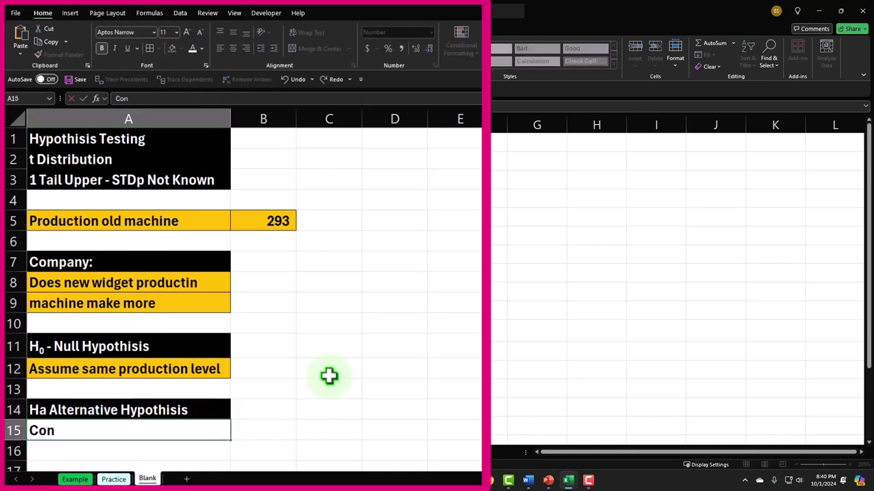
{"action": "type", "text": "clusion if the null"}
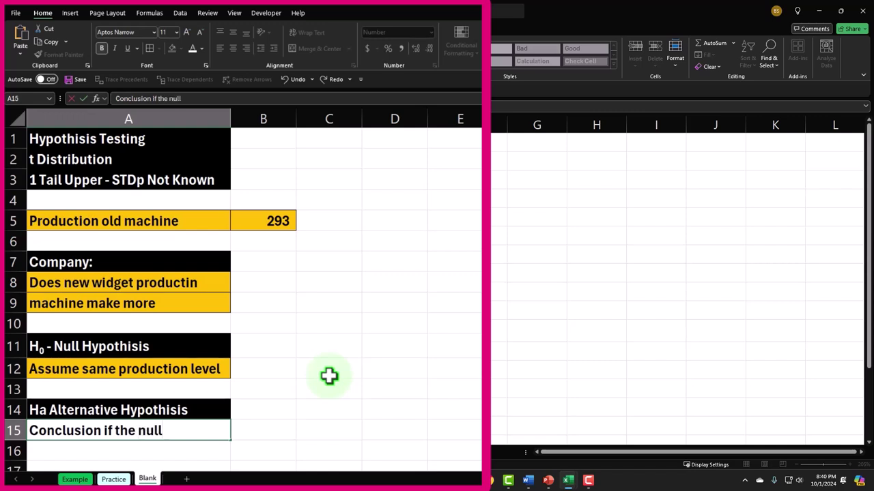
{"action": "type", "text": " hypothesis"}
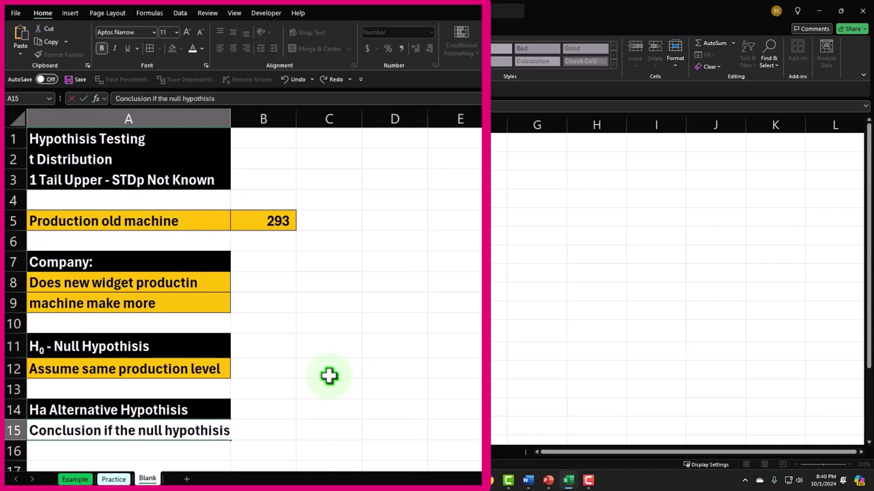
{"action": "key", "text": "Return"}
{"action": "type", "text": "is re"}
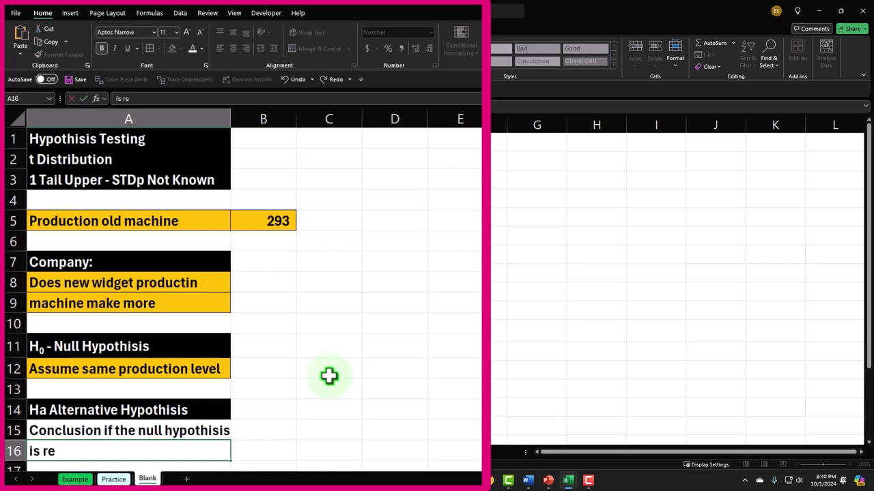
{"action": "type", "text": "jected. Produces more"}
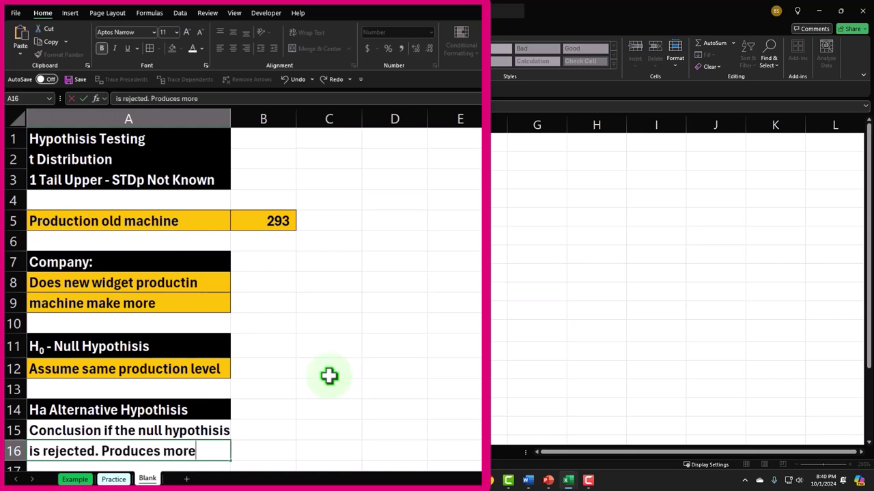
{"action": "key", "text": "Return"}
Step: Fill the conclusion cells A15:A16 with the gold colour
{"action": "left_click", "coordinate": [177, 409]}
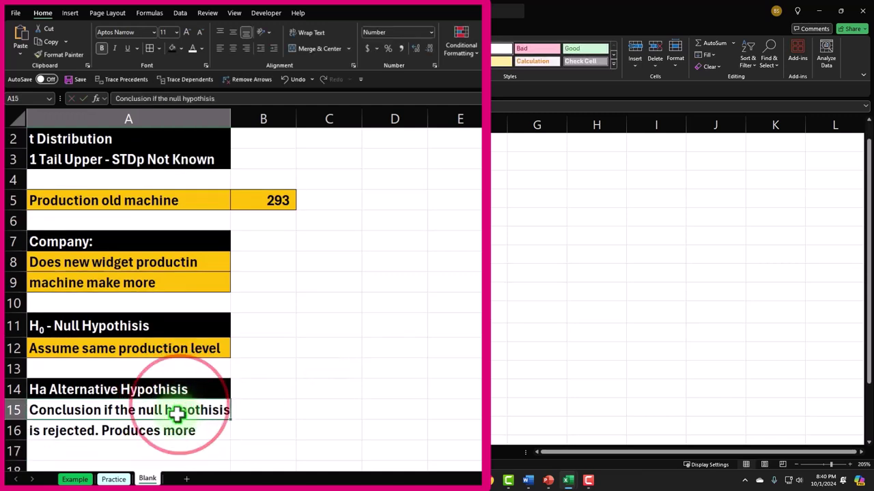
{"action": "left_click_drag", "start_coordinate": [178, 418], "coordinate": [176, 426]}
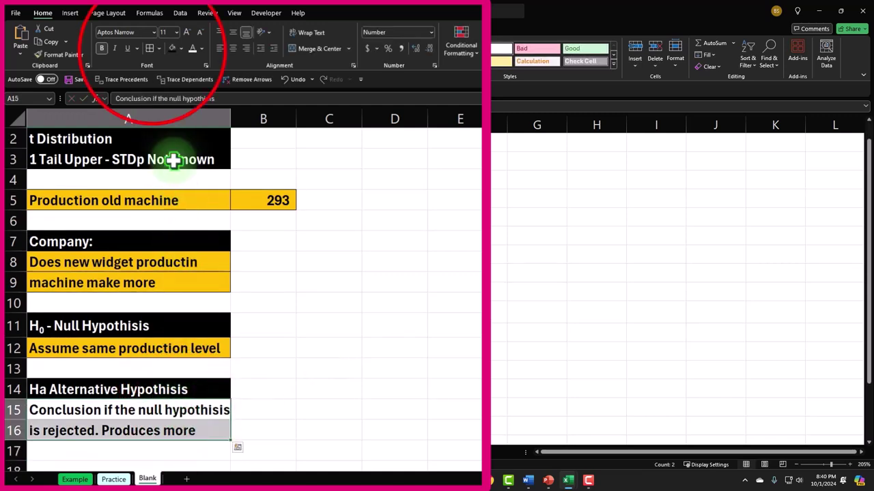
{"action": "left_click", "coordinate": [180, 49]}
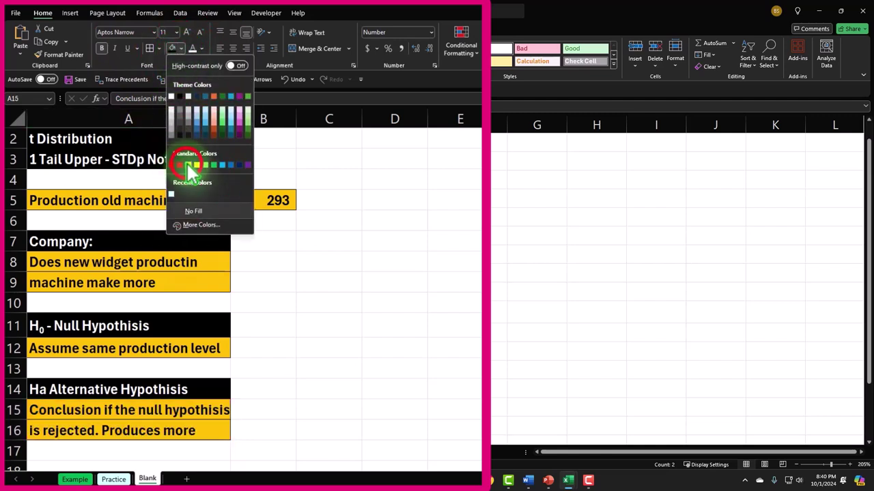
{"action": "left_click", "coordinate": [187, 164]}
{"action": "left_click", "coordinate": [355, 314]}
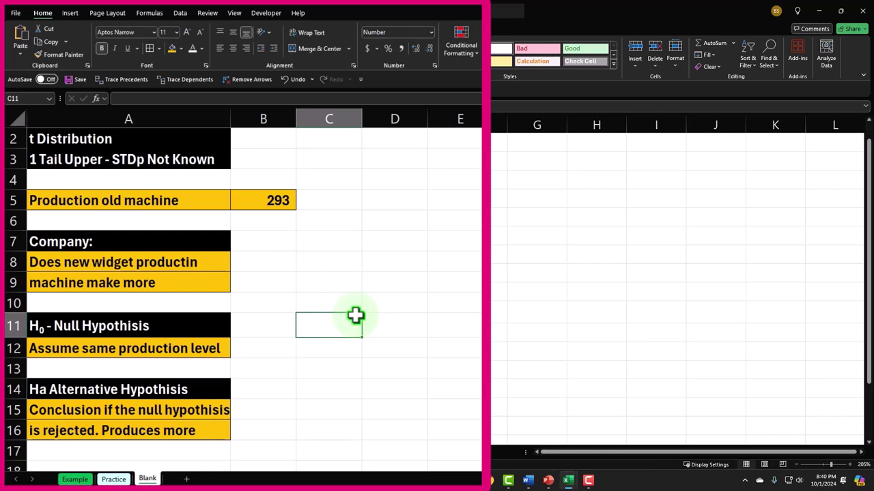
{"action": "scroll", "coordinate": [355, 314], "scroll_direction": "up", "scroll_amount": 1}
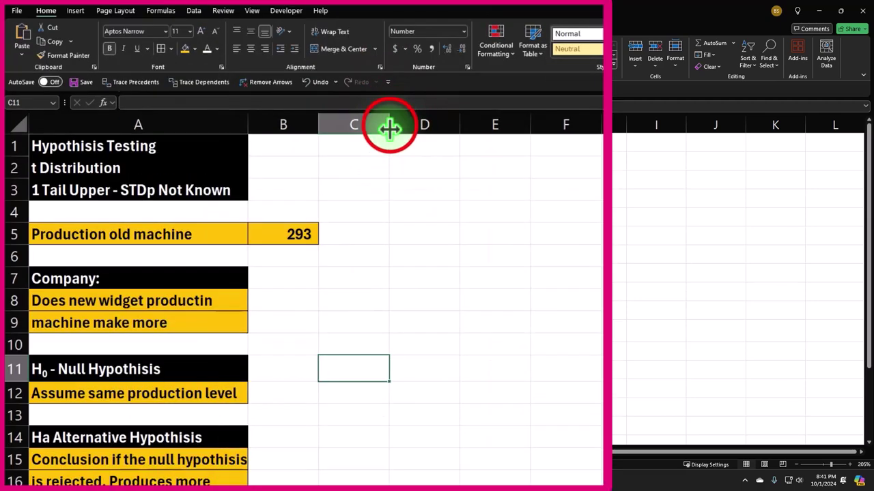
Step: Narrow column C into a spacer and enter 'Pop Mean' with 300 in D1:E1
{"action": "mouse_move", "coordinate": [328, 126]}
{"action": "left_mouse_down"}
{"action": "mouse_move", "coordinate": [291, 125]}
{"action": "mouse_move", "coordinate": [330, 125]}
{"action": "left_mouse_up"}
{"action": "left_click", "coordinate": [371, 150]}
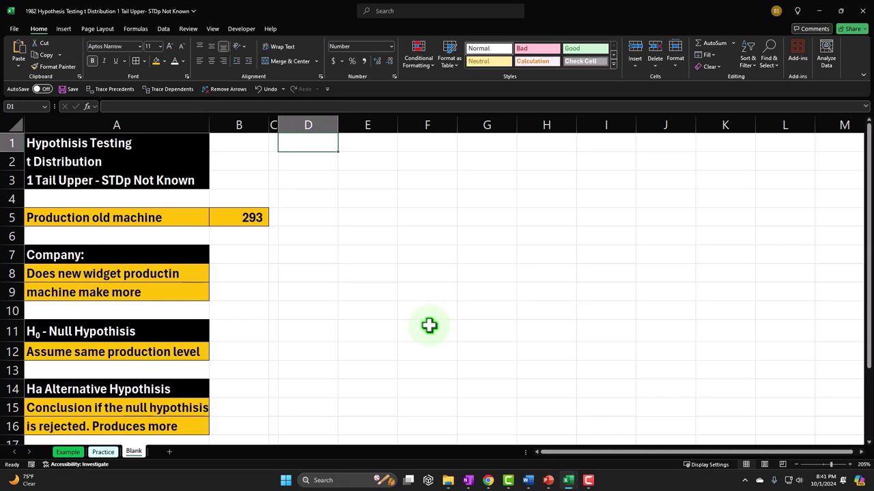
{"action": "type", "text": "Pop Mean"}
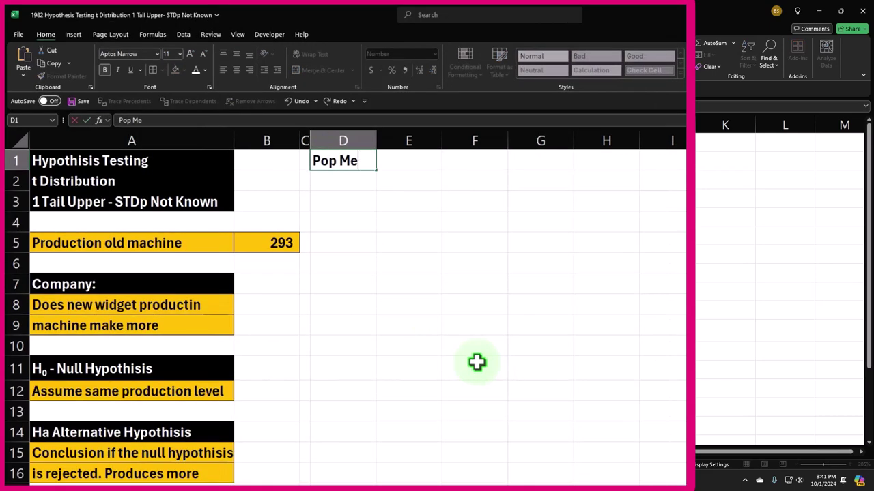
{"action": "key", "text": "Tab"}
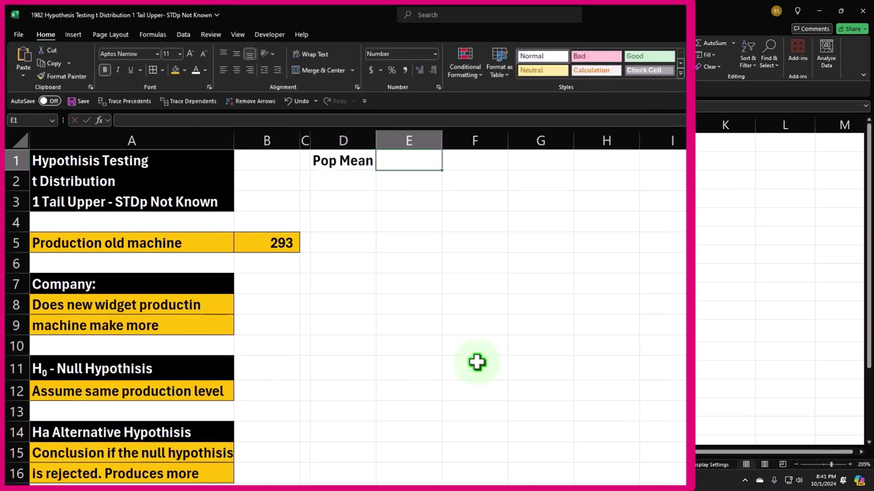
{"action": "type", "text": "300"}
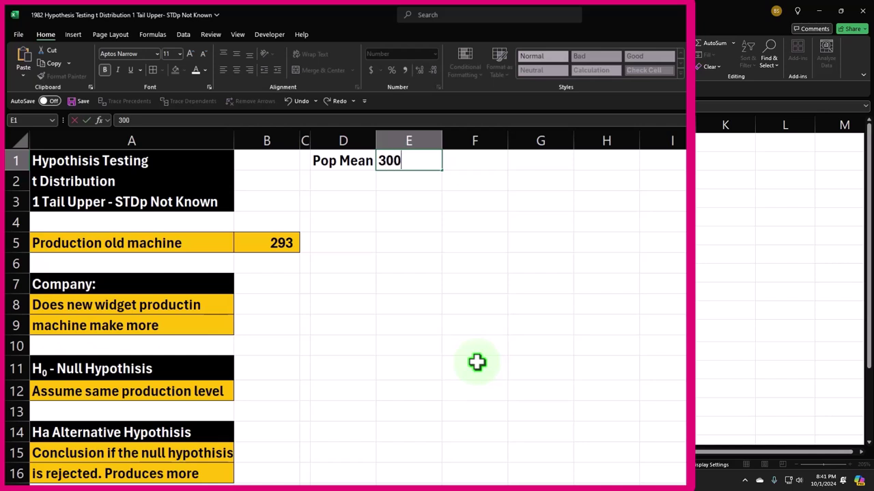
{"action": "key", "text": "Return"}
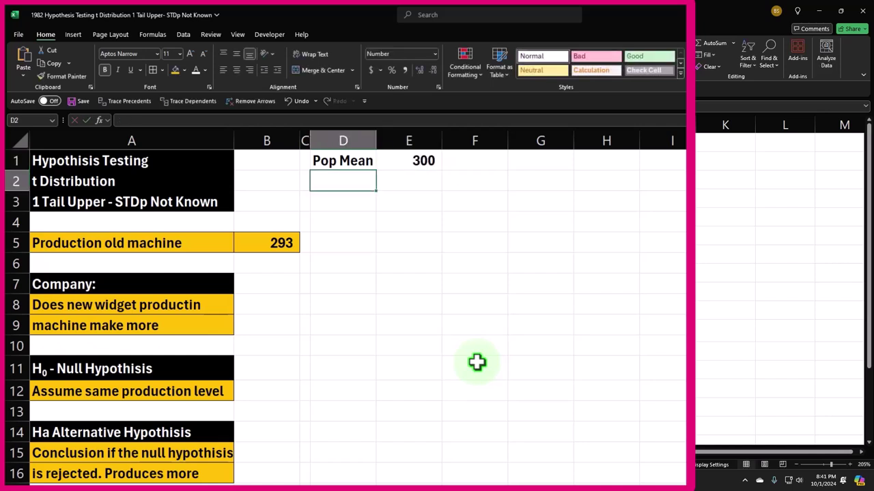
{"action": "left_click", "coordinate": [258, 239]}
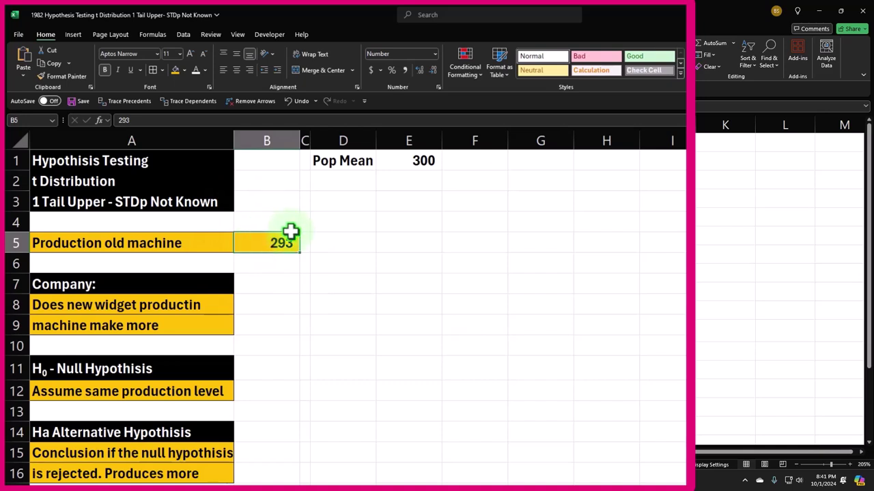
{"action": "left_click", "coordinate": [409, 164]}
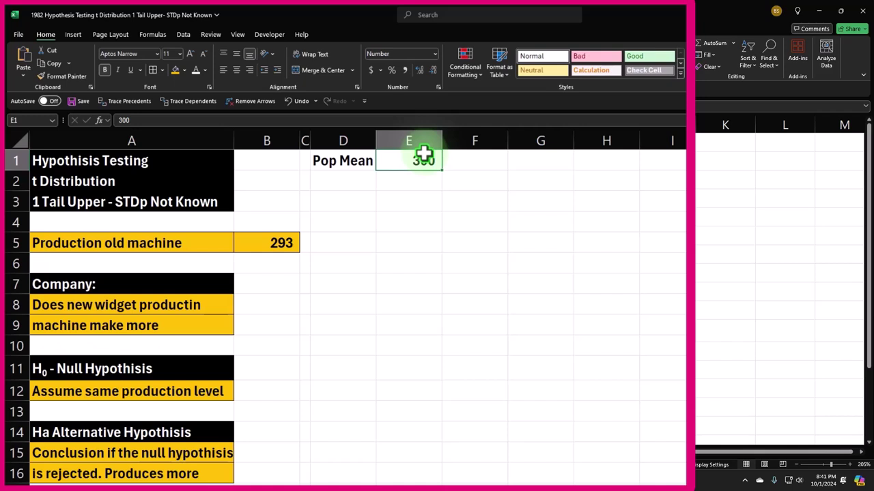
Step: Enter 'STDp' with 6 in D2:E2, then pick up column C's formatting with Format Painter
{"action": "left_click", "coordinate": [360, 182]}
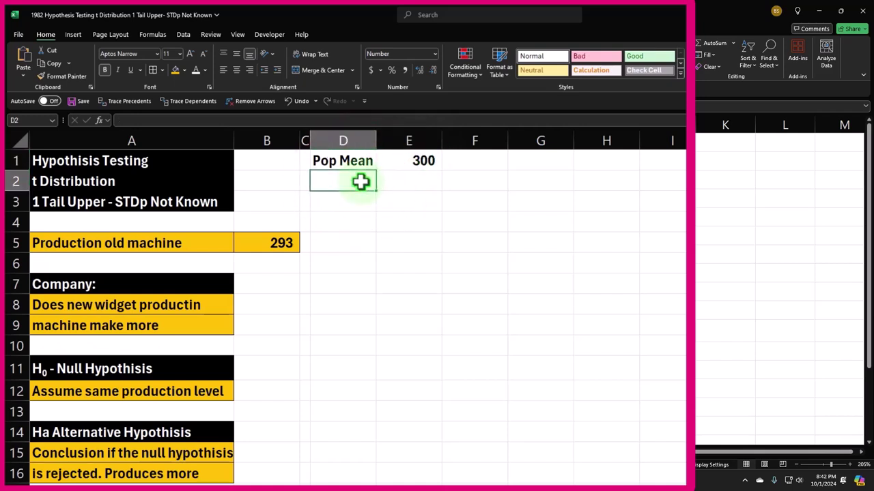
{"action": "type", "text": "STP"}
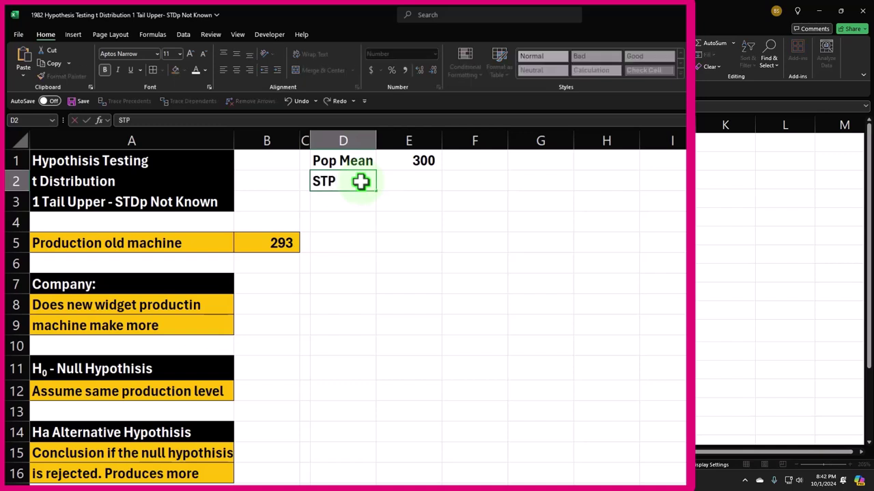
{"action": "key", "text": "BackSpace"}
{"action": "type", "text": "Dp"}
{"action": "key", "text": "Tab"}
{"action": "type", "text": "6"}
{"action": "key", "text": "Return"}
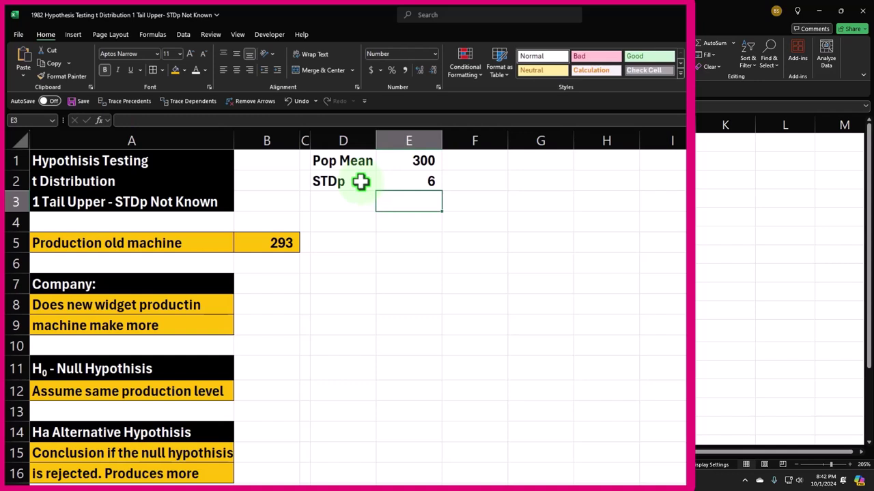
{"action": "key", "text": "Right"}
{"action": "key", "text": "Up"}
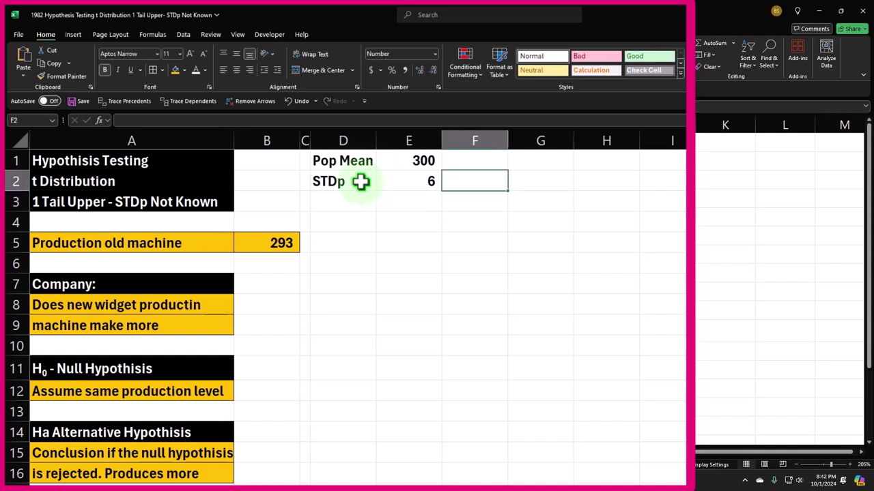
{"action": "left_click", "coordinate": [306, 134]}
{"action": "double_click", "coordinate": [62, 76]}
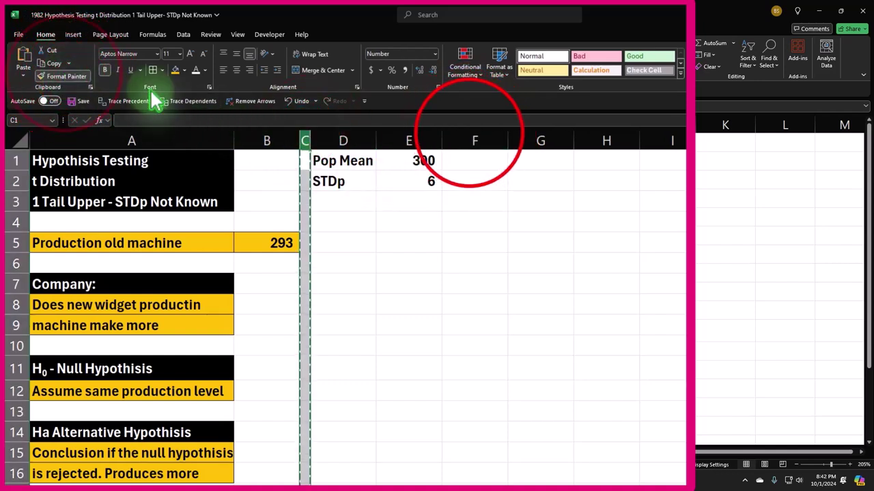
Step: Give column F column C's narrow width and enter the header 'Data' in G1
{"action": "left_click", "coordinate": [472, 139]}
{"action": "key", "text": "Escape"}
{"action": "left_click", "coordinate": [489, 161]}
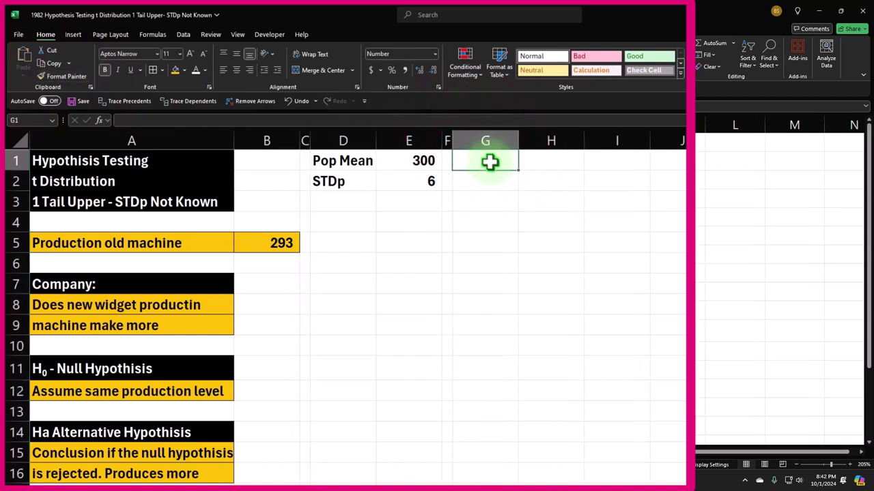
{"action": "type", "text": "Data"}
{"action": "key", "text": "Return"}
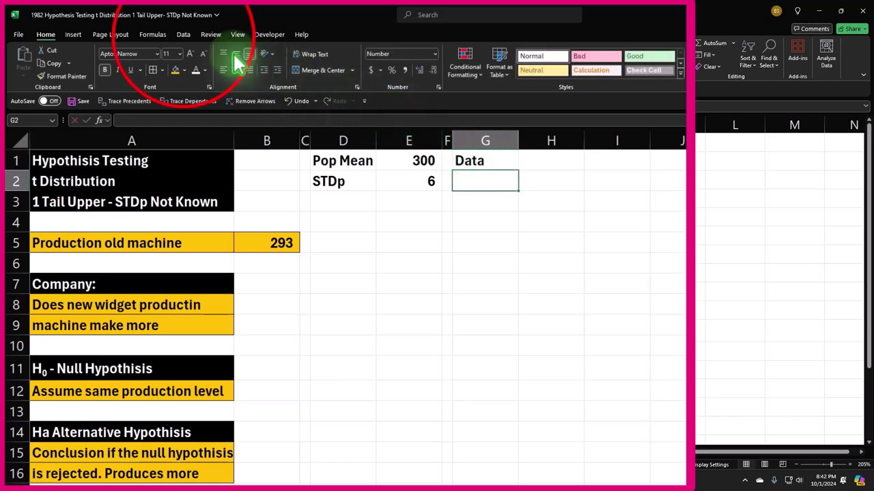
{"action": "left_click", "coordinate": [185, 35]}
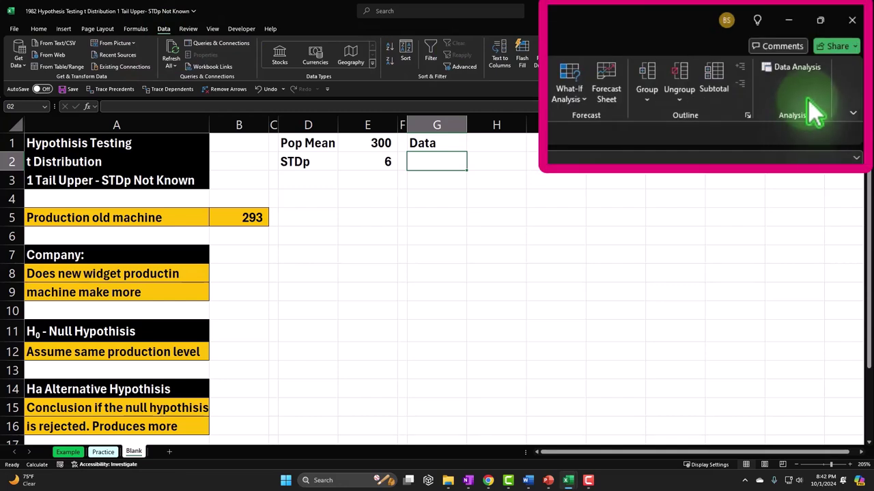
Step: Open the Random Number Generation tool from the Data Analysis list
{"action": "left_click", "coordinate": [810, 68]}
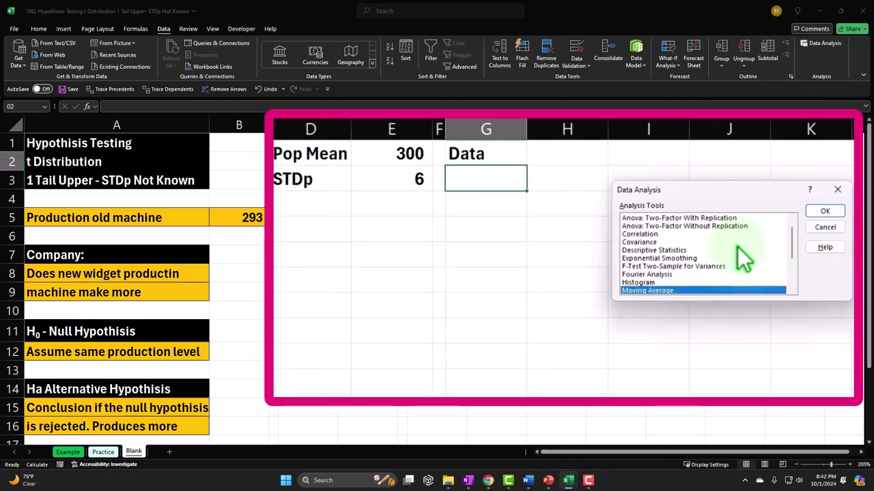
{"action": "scroll", "coordinate": [742, 258], "scroll_direction": "up", "scroll_amount": 1}
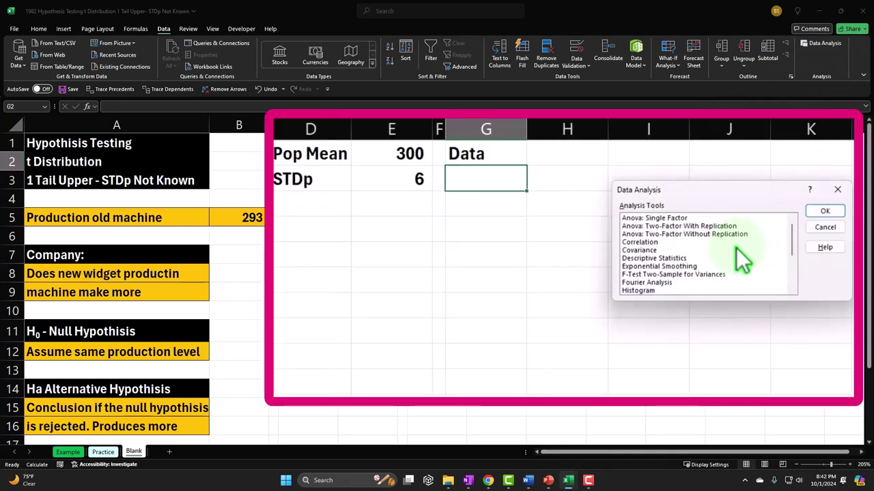
{"action": "scroll", "coordinate": [737, 249], "scroll_direction": "down", "scroll_amount": 2}
{"action": "left_click", "coordinate": [717, 254]}
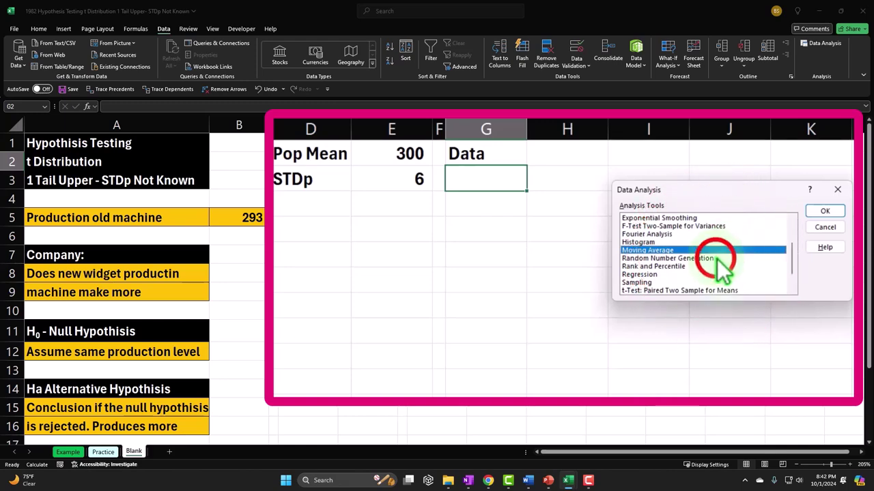
{"action": "left_click", "coordinate": [824, 211]}
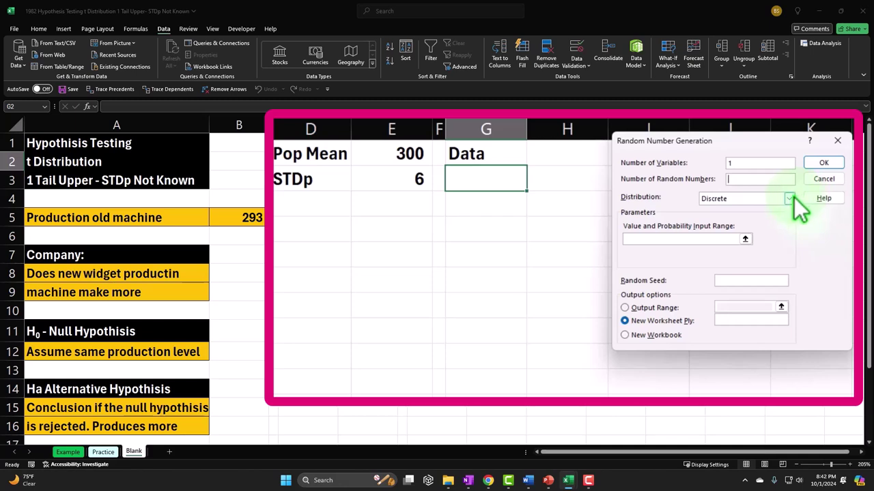
Step: Request 500 Normal-distribution values, mean 300, standard deviation 6, with output range starting at $G$2
{"action": "type", "text": "500"}
{"action": "key", "text": "Tab"}
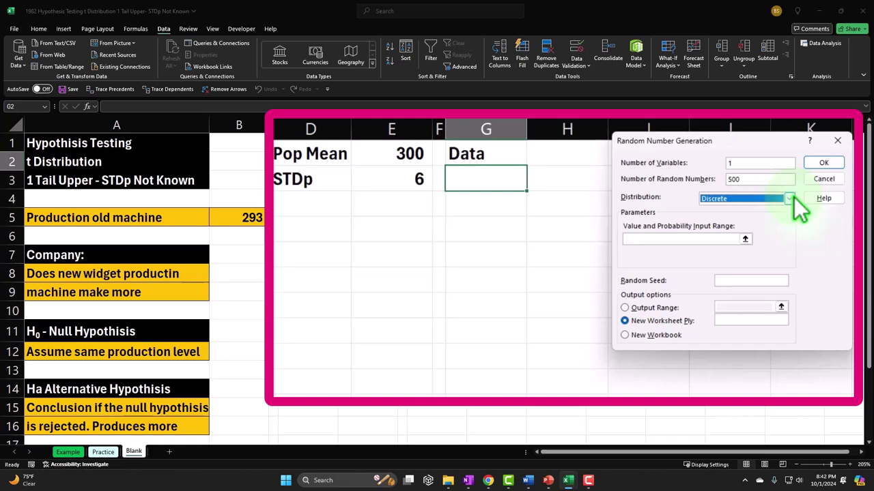
{"action": "key", "text": "n"}
{"action": "key", "text": "Tab"}
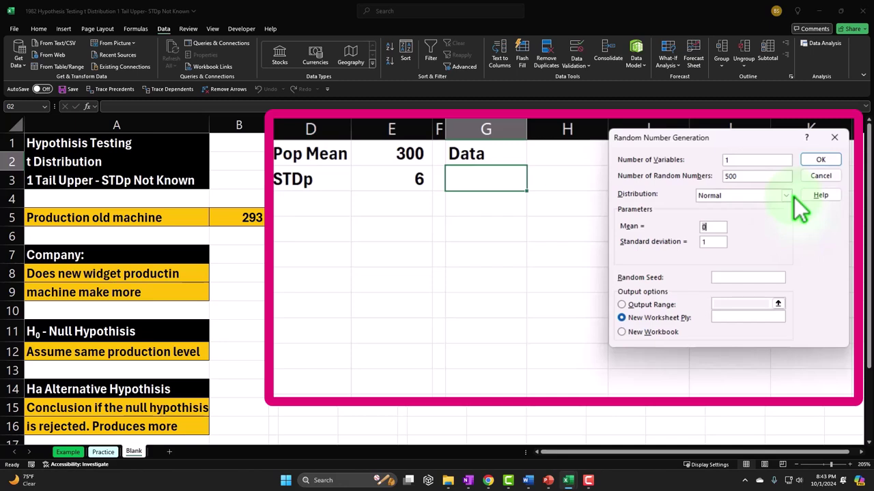
{"action": "type", "text": "300"}
{"action": "key", "text": "Tab"}
{"action": "type", "text": "6"}
{"action": "key", "text": "Tab"}
{"action": "left_click", "coordinate": [632, 305]}
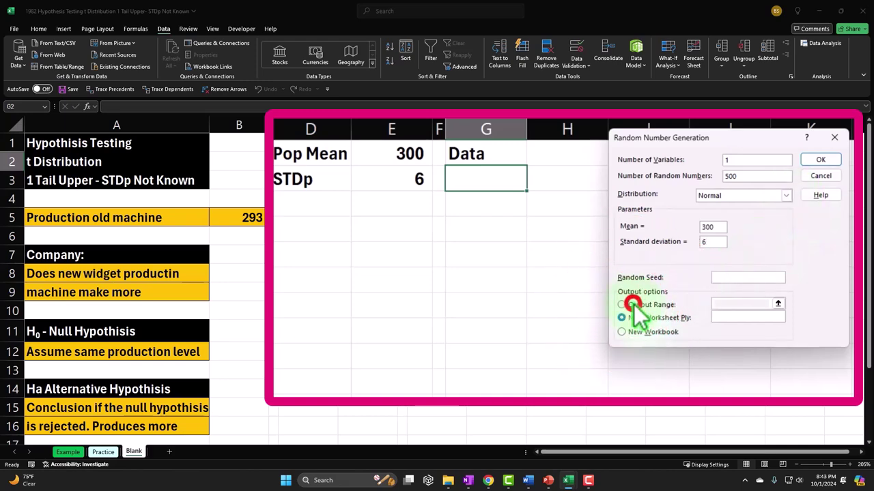
{"action": "left_click", "coordinate": [721, 299]}
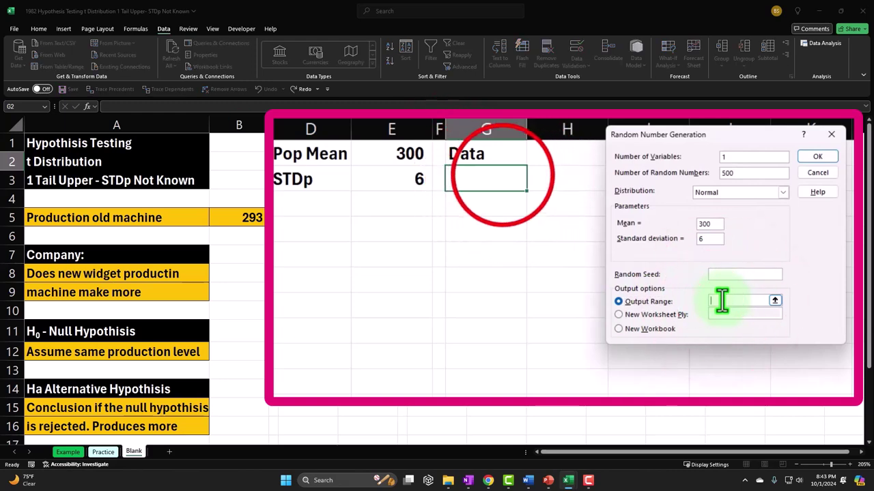
{"action": "left_click", "coordinate": [503, 176]}
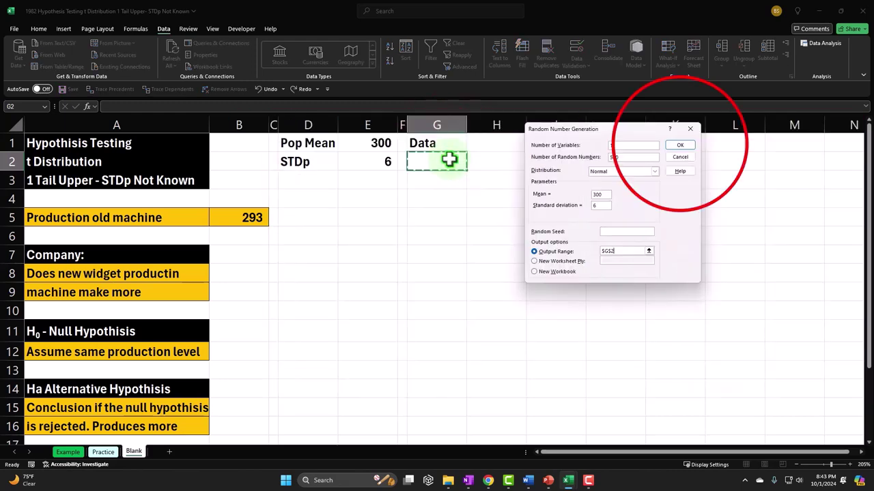
Step: Generate the 500 values, then give the G1 Data header a black fill with white text
{"action": "left_click", "coordinate": [679, 144]}
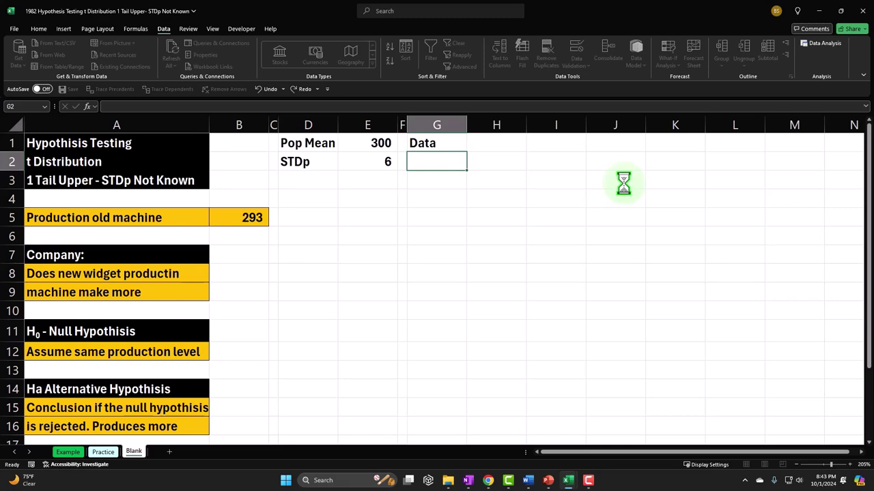
{"action": "key", "text": "Up"}
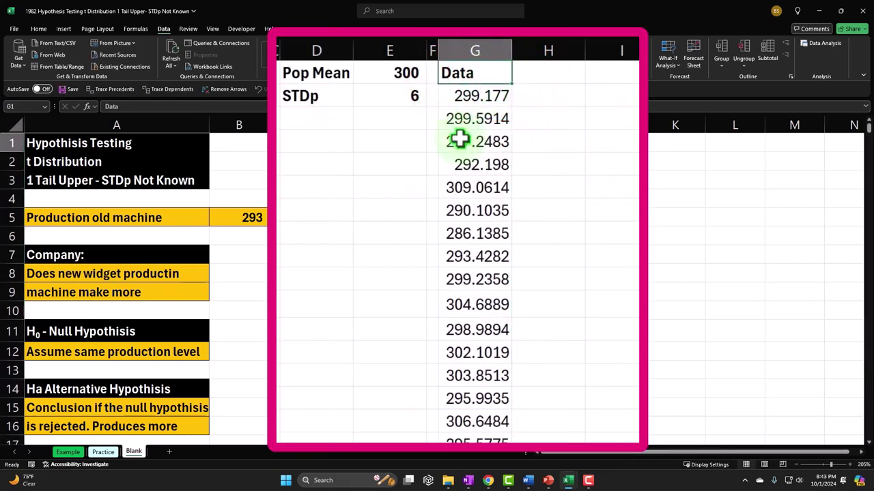
{"action": "left_click", "coordinate": [38, 29]}
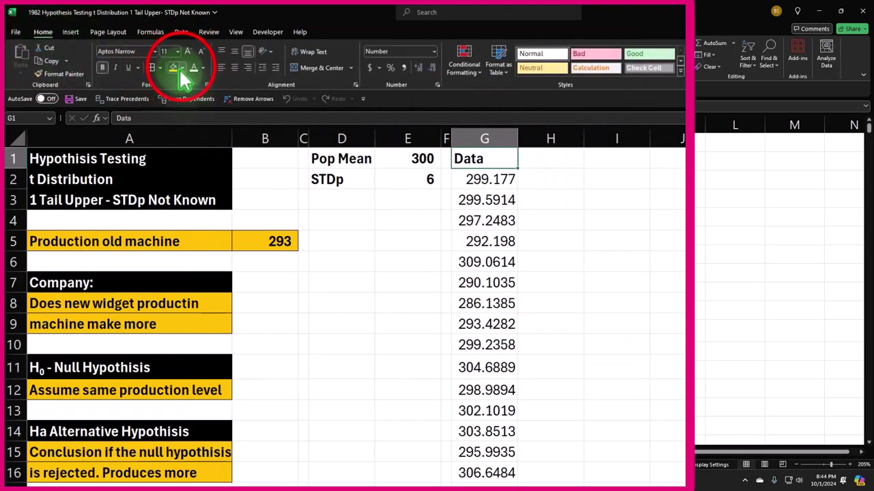
{"action": "left_click", "coordinate": [181, 67]}
{"action": "left_click", "coordinate": [179, 117]}
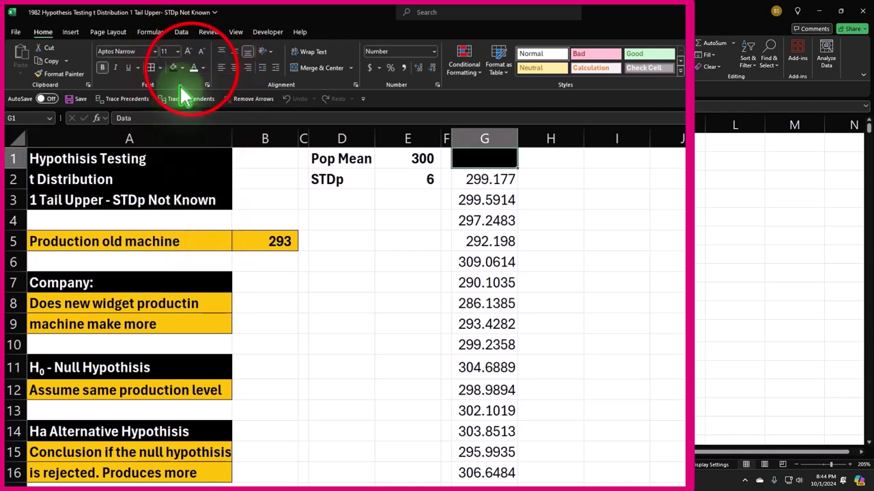
{"action": "left_click", "coordinate": [192, 69]}
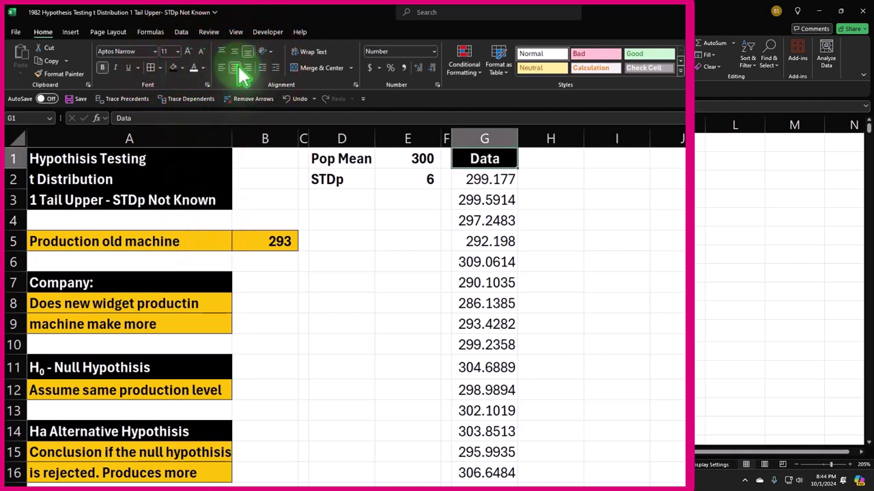
Step: Give the Pop Mean and STDp cells D1:E2 a red fill
{"action": "left_click", "coordinate": [348, 160]}
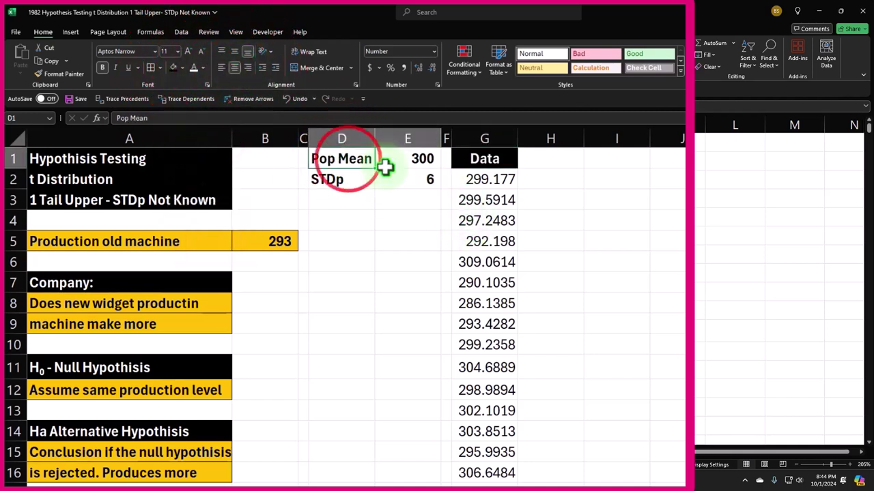
{"action": "left_click_drag", "start_coordinate": [386, 167], "coordinate": [401, 174]}
{"action": "left_click", "coordinate": [151, 68]}
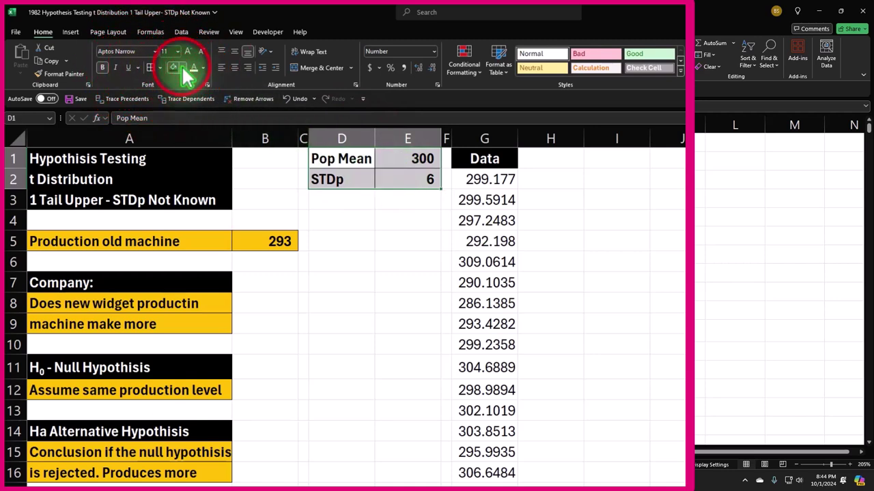
{"action": "left_click", "coordinate": [182, 68]}
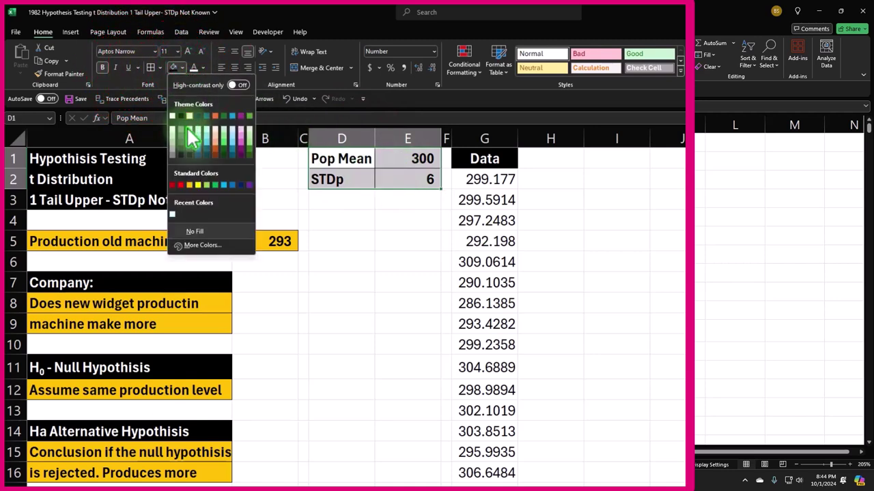
{"action": "left_click", "coordinate": [180, 185]}
{"action": "left_click", "coordinate": [379, 239]}
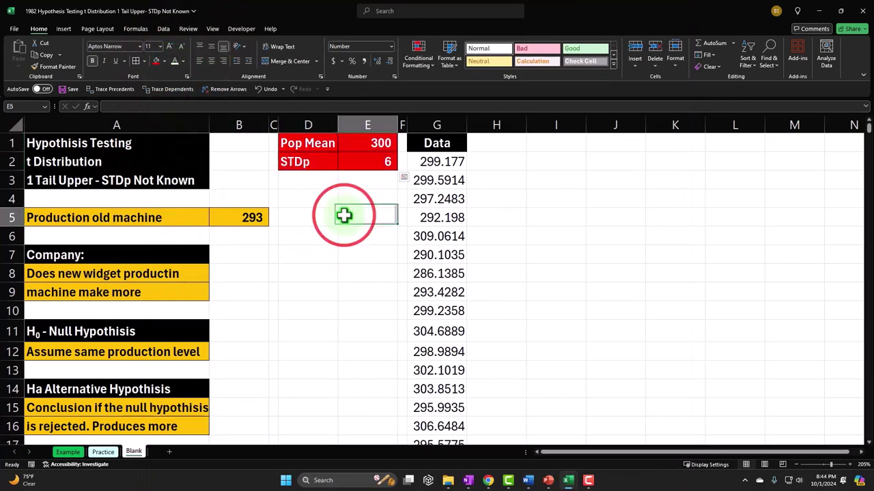
{"action": "left_click", "coordinate": [431, 166]}
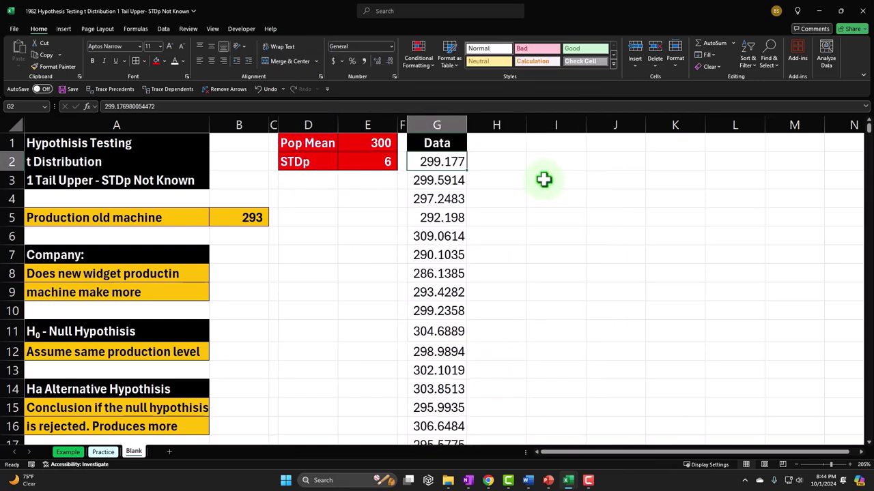
Step: Format all Data values in column G as Currency with 2 decimals and red bracketed negatives
{"action": "key", "text": "ctrl+shift+Down"}
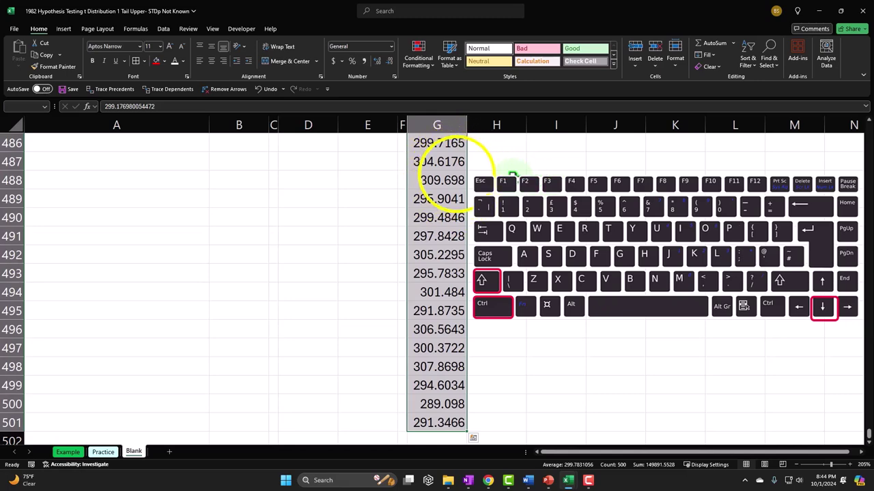
{"action": "right_click", "coordinate": [458, 96]}
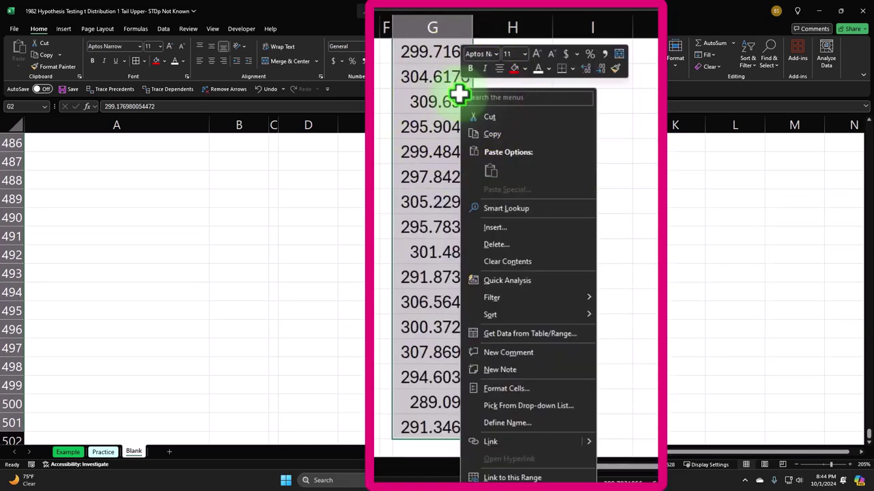
{"action": "left_click", "coordinate": [492, 394]}
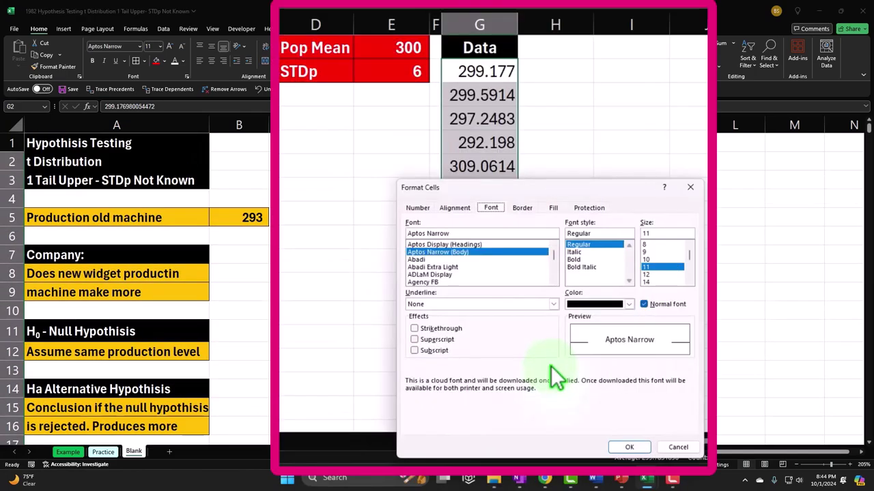
{"action": "left_click", "coordinate": [417, 207]}
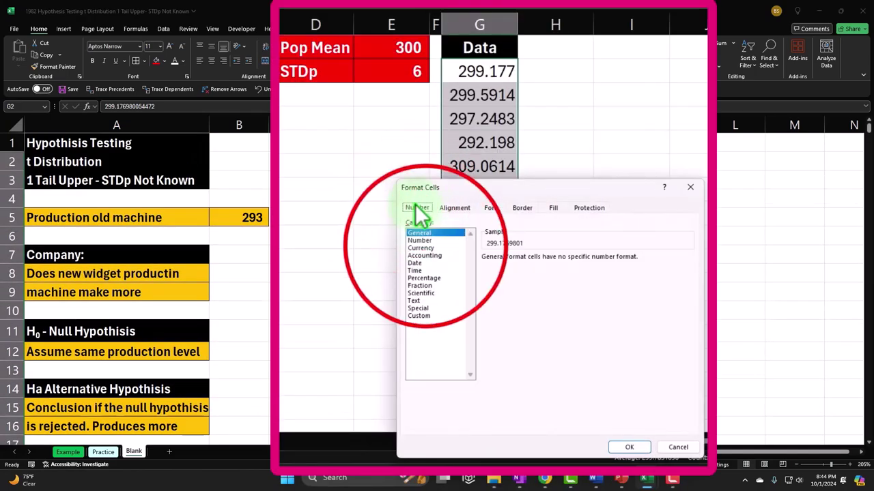
{"action": "left_click", "coordinate": [424, 248]}
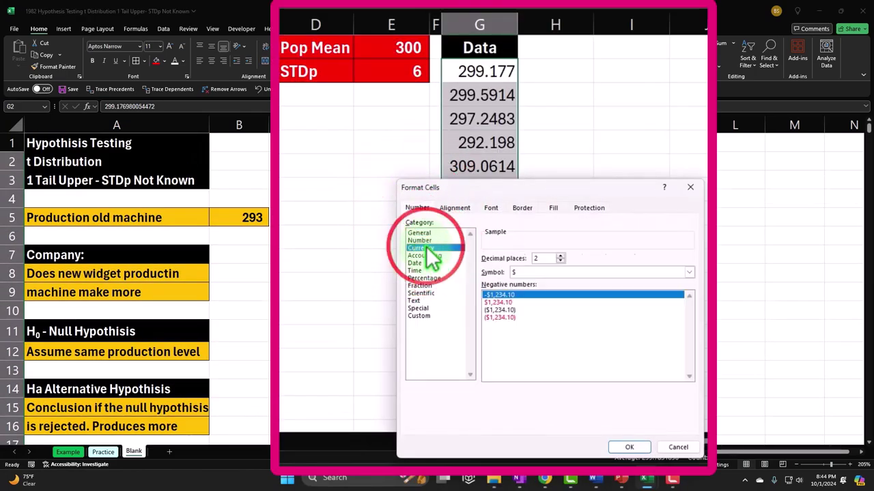
{"action": "left_click", "coordinate": [491, 318]}
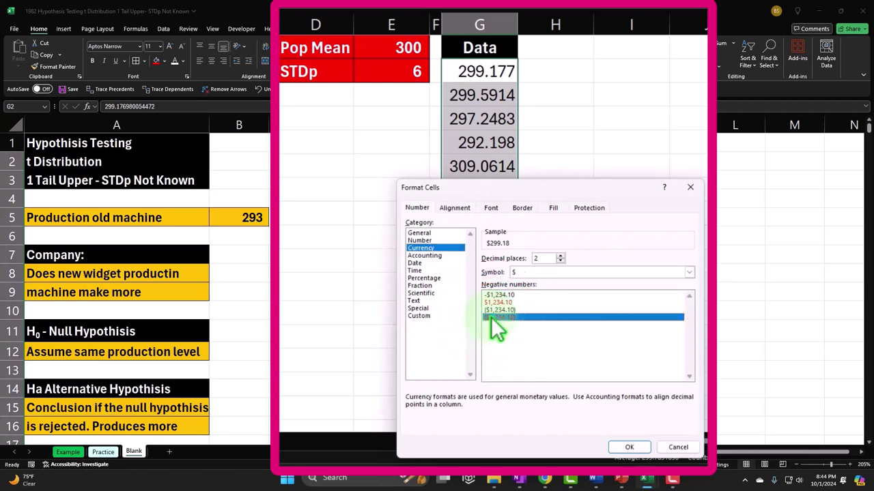
{"action": "left_click", "coordinate": [532, 273]}
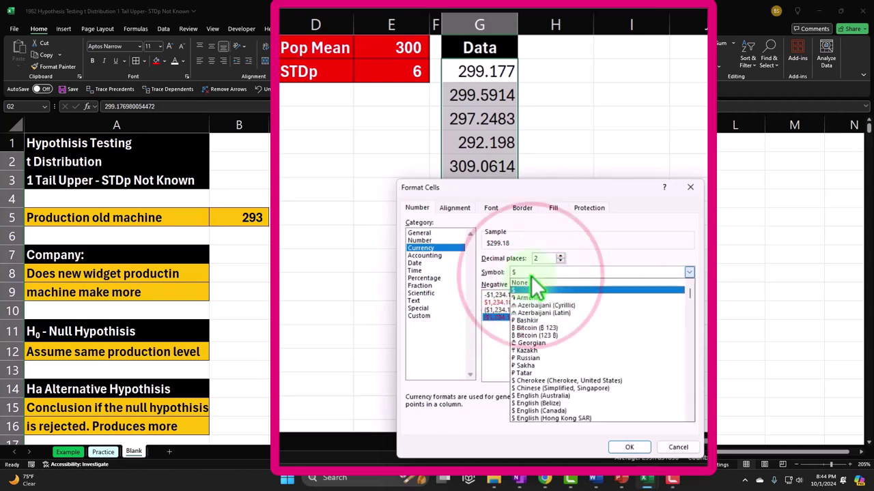
{"action": "left_click", "coordinate": [534, 290]}
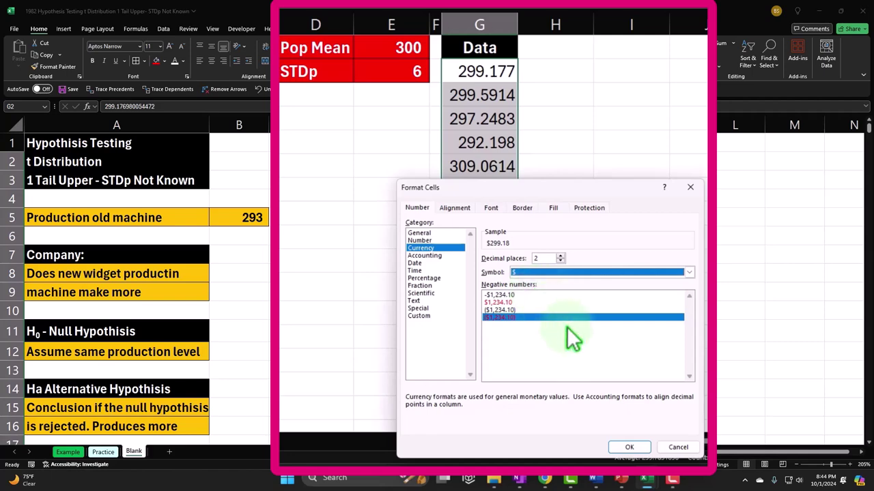
{"action": "left_click", "coordinate": [629, 448]}
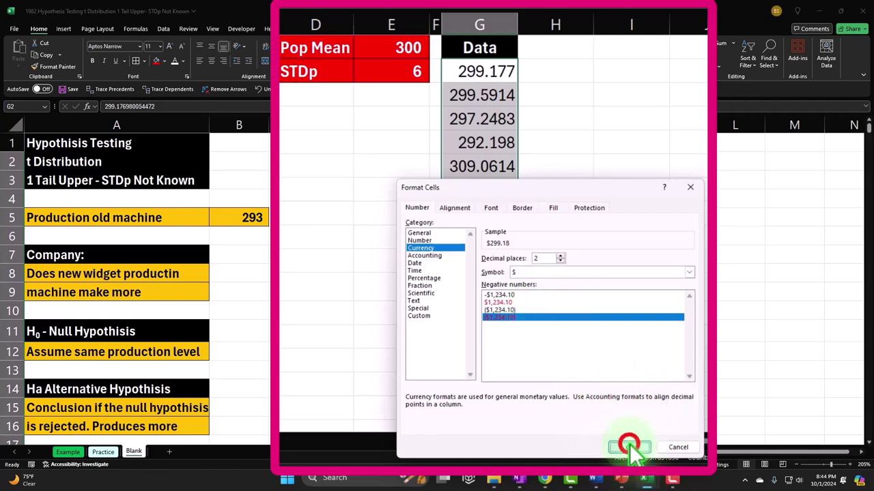
Step: Change the Data values' currency symbol to None, keeping 2 decimal places
{"action": "right_click", "coordinate": [444, 224]}
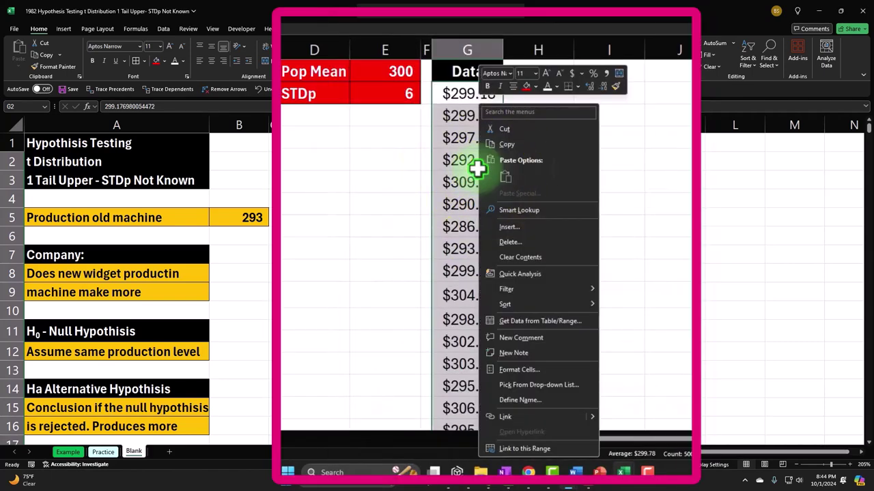
{"action": "left_click", "coordinate": [493, 393]}
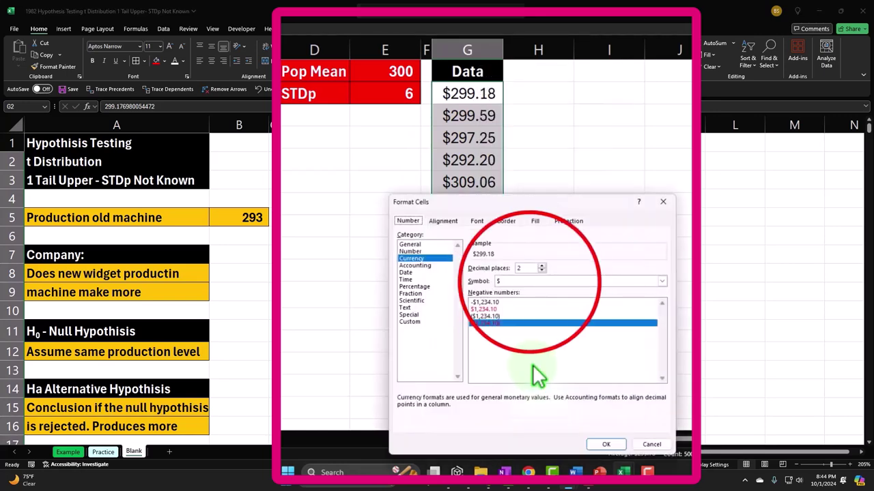
{"action": "left_click", "coordinate": [530, 284]}
{"action": "left_click", "coordinate": [530, 292]}
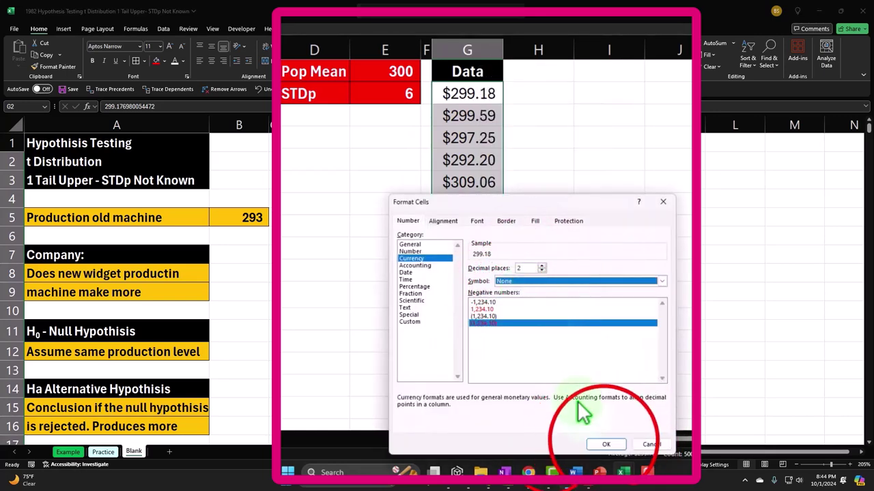
{"action": "left_click", "coordinate": [607, 445]}
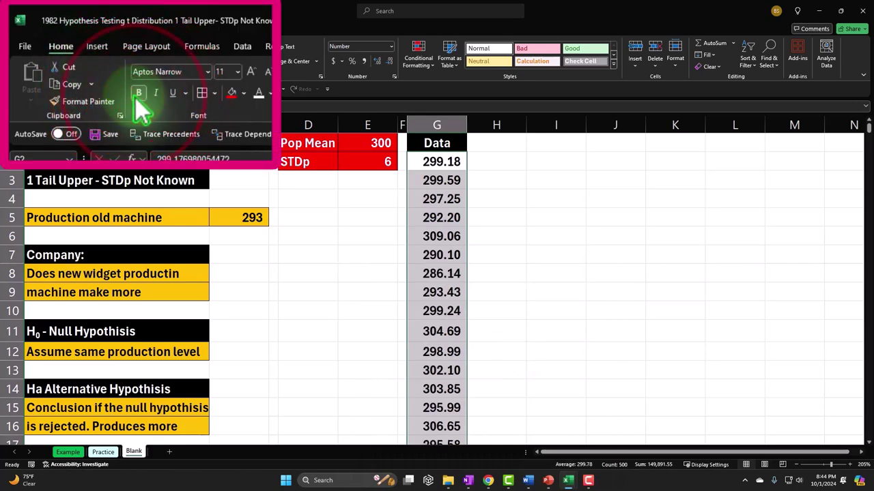
{"action": "left_click", "coordinate": [524, 147]}
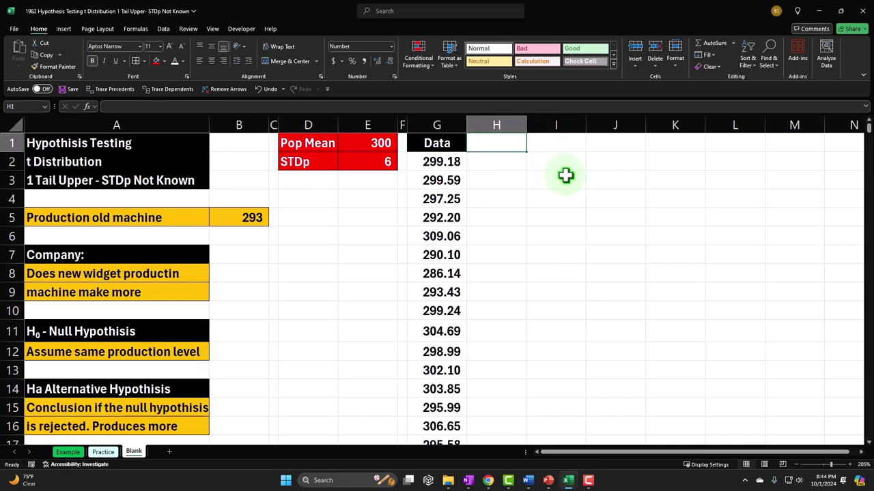
Step: Enter 'Round' in H1 and copy the Data header's black-and-white style onto it
{"action": "type", "text": "Ron"}
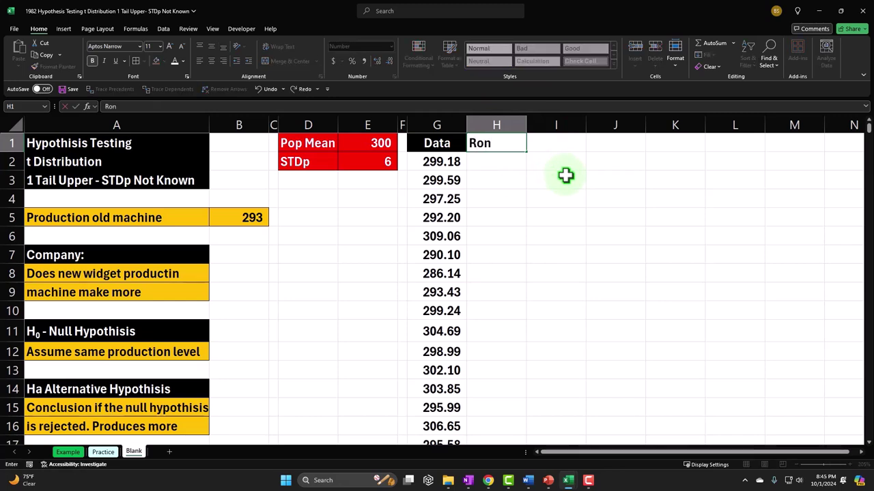
{"action": "type", "text": "d"}
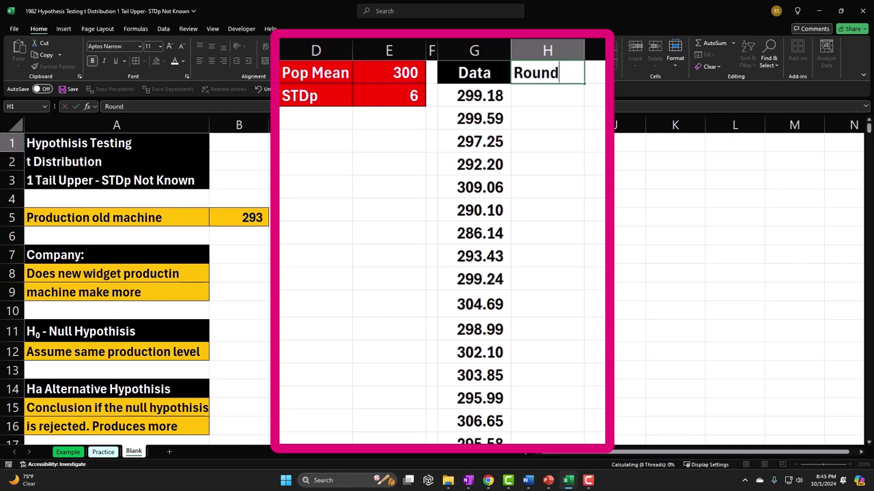
{"action": "left_click", "coordinate": [475, 65]}
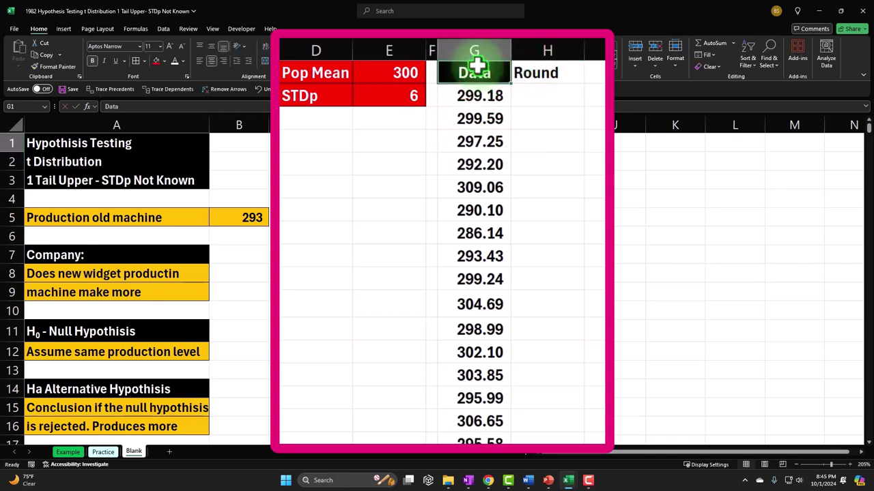
{"action": "left_click", "coordinate": [55, 66]}
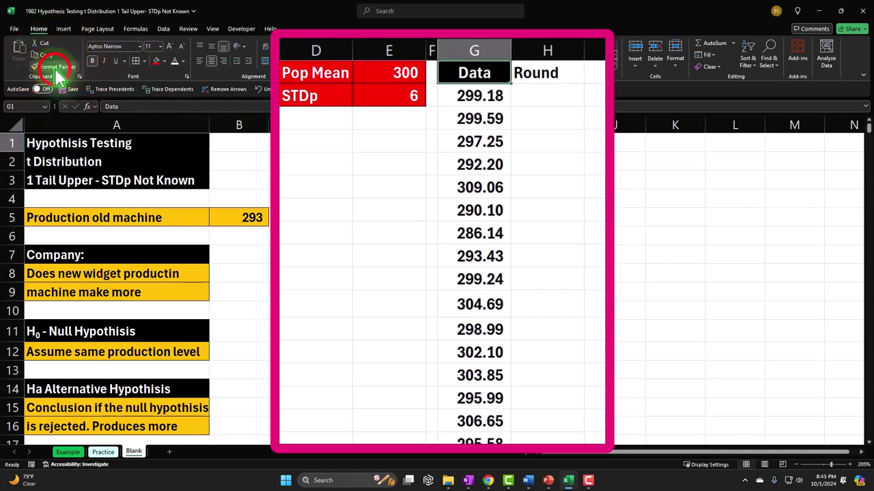
{"action": "left_click", "coordinate": [546, 68]}
{"action": "left_click", "coordinate": [548, 102]}
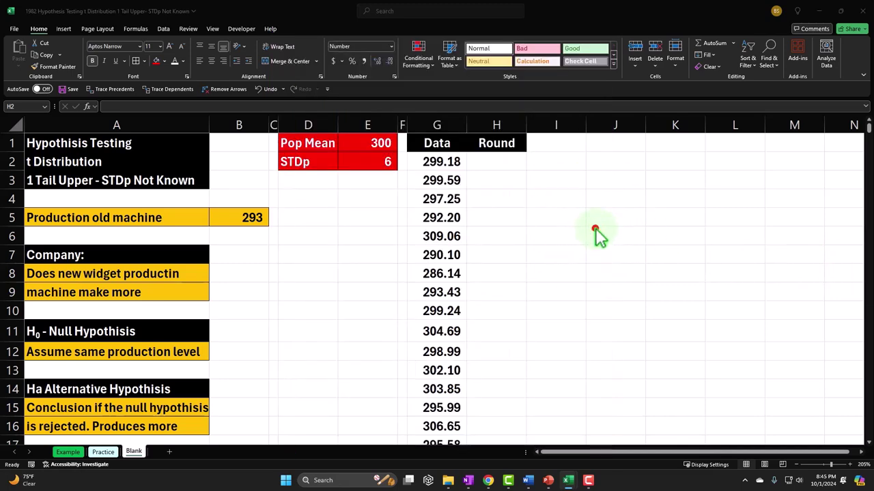
Step: Enter =ROUND(G2,0) in H2 and compare it with G2's stored value
{"action": "type", "text": "="}
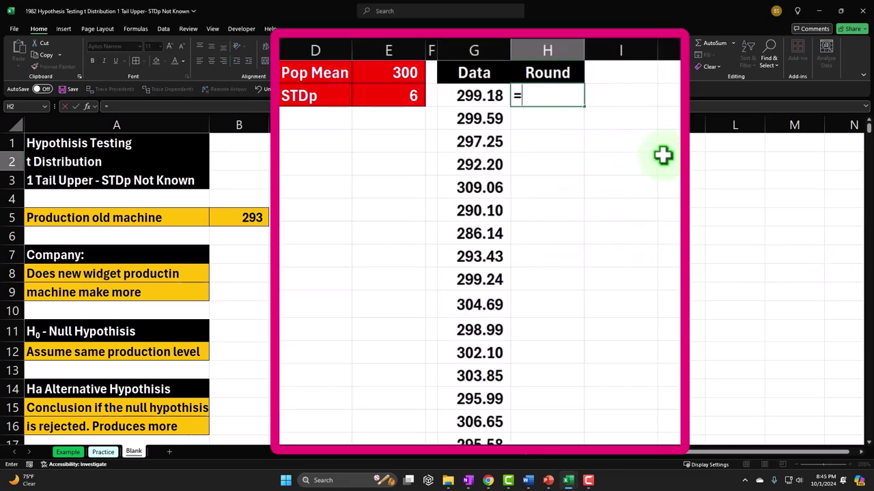
{"action": "type", "text": "round"}
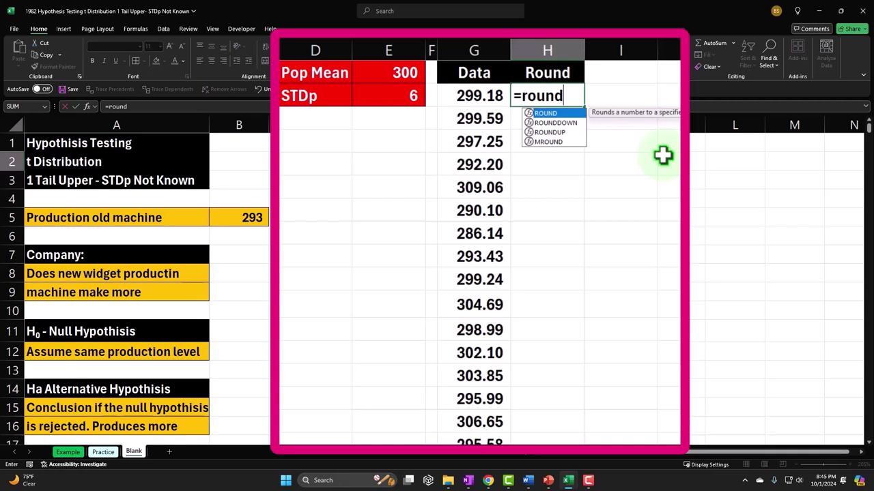
{"action": "key", "text": "Tab"}
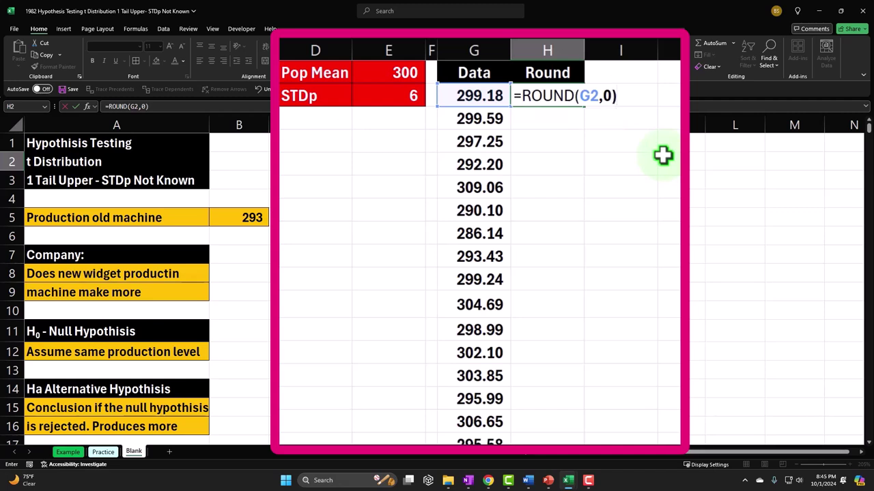
{"action": "key", "text": "Return"}
{"action": "left_click", "coordinate": [559, 94]}
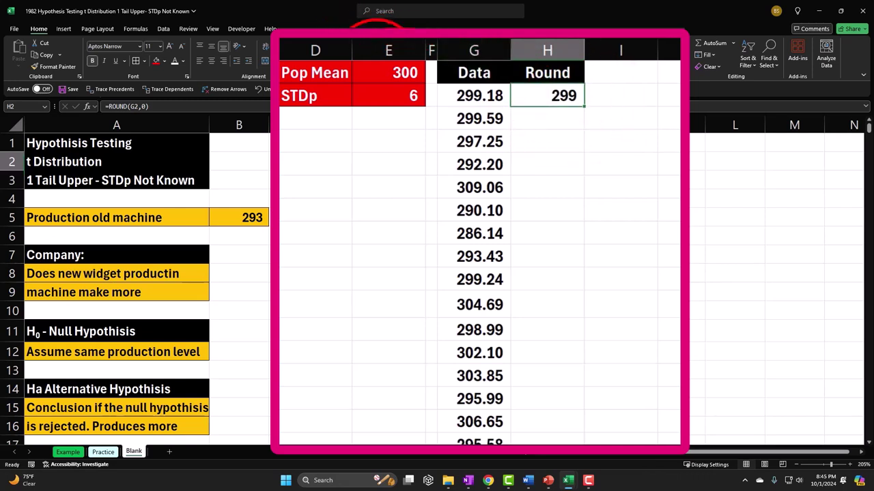
{"action": "left_click", "coordinate": [468, 94]}
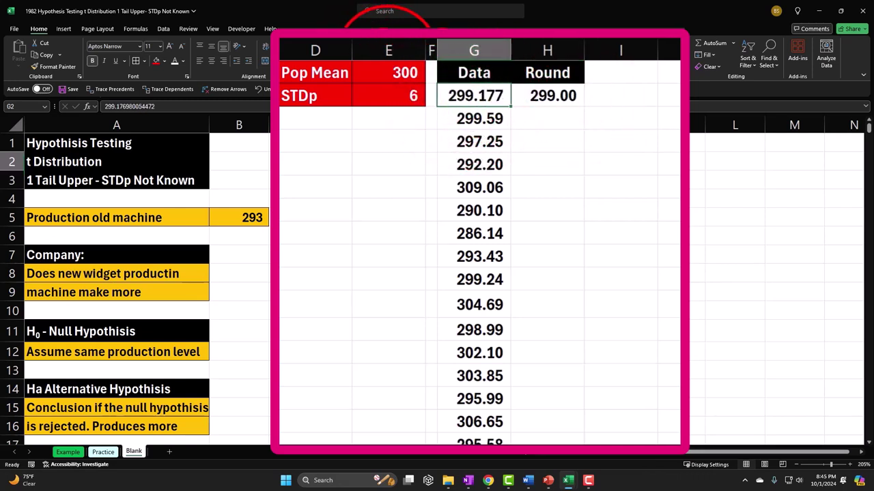
{"action": "left_click", "coordinate": [382, 60]}
{"action": "left_click", "coordinate": [382, 60]}
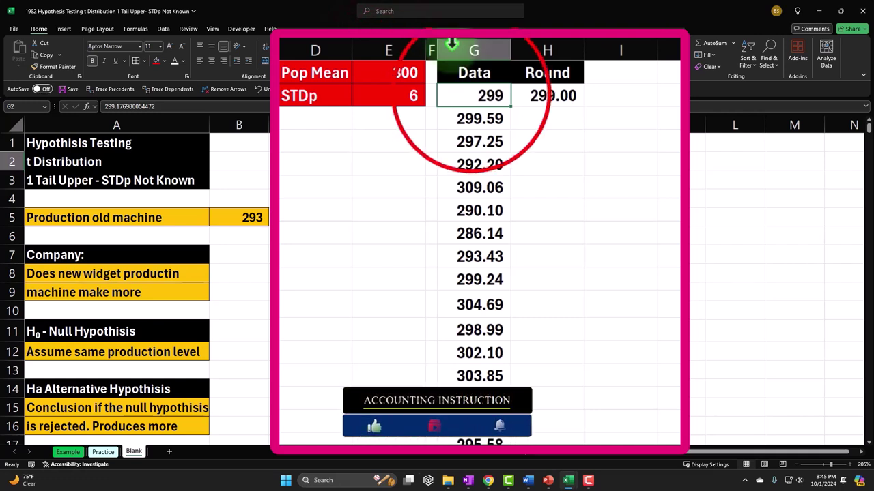
{"action": "double_click", "coordinate": [471, 96]}
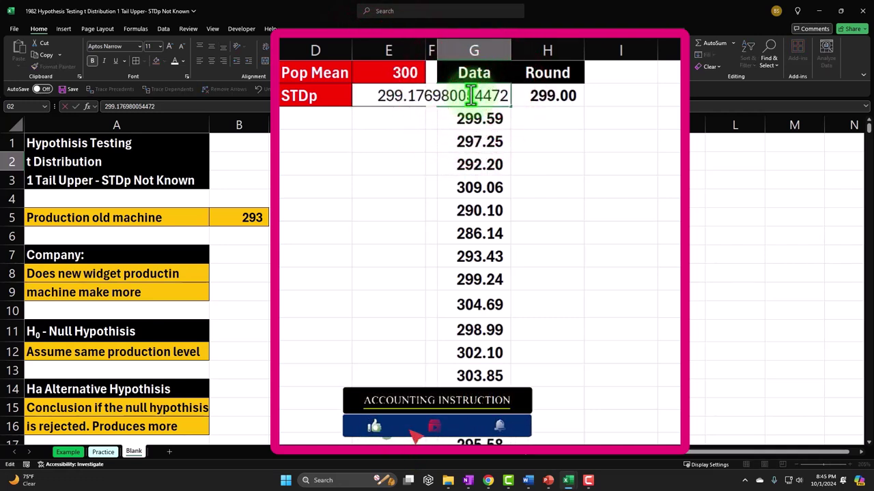
{"action": "left_click", "coordinate": [474, 97]}
{"action": "key", "text": "Escape"}
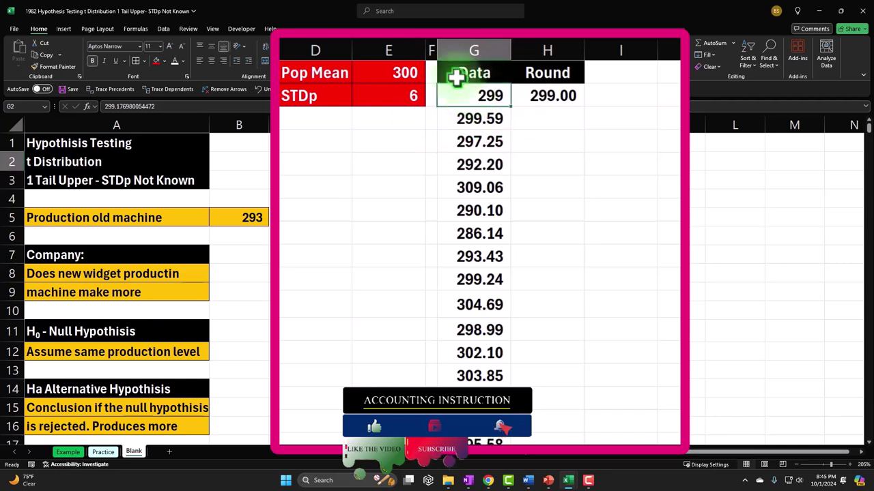
Step: Fill the ROUND formula down to row 501 and select G2:H501
{"action": "left_click", "coordinate": [555, 102]}
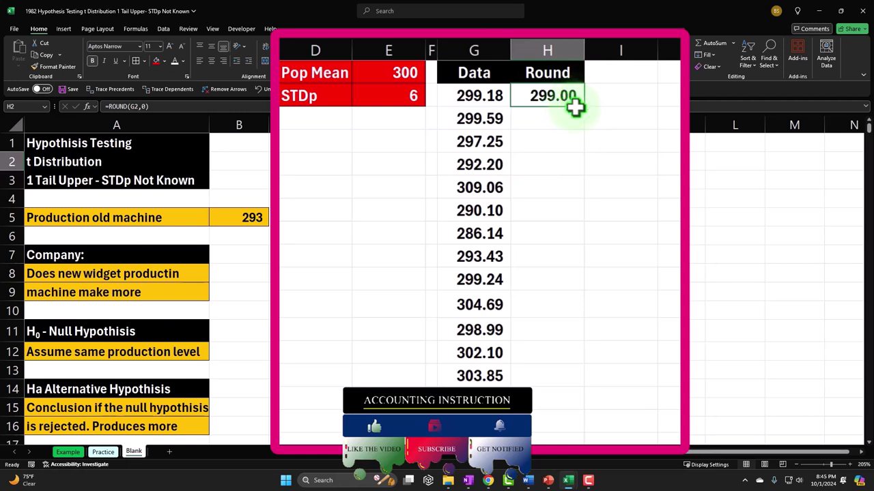
{"action": "double_click", "coordinate": [586, 108]}
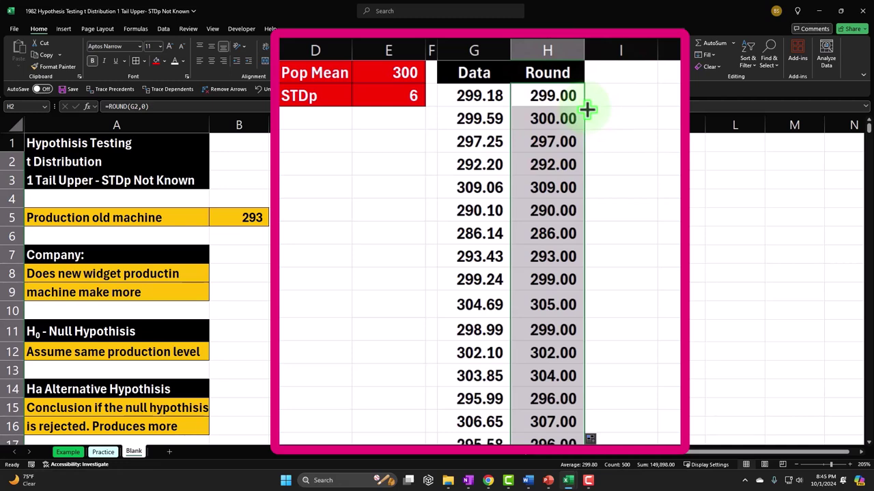
{"action": "mouse_move", "coordinate": [509, 97]}
{"action": "left_mouse_down"}
{"action": "mouse_move", "coordinate": [495, 91]}
{"action": "mouse_move", "coordinate": [519, 96]}
{"action": "left_mouse_up"}
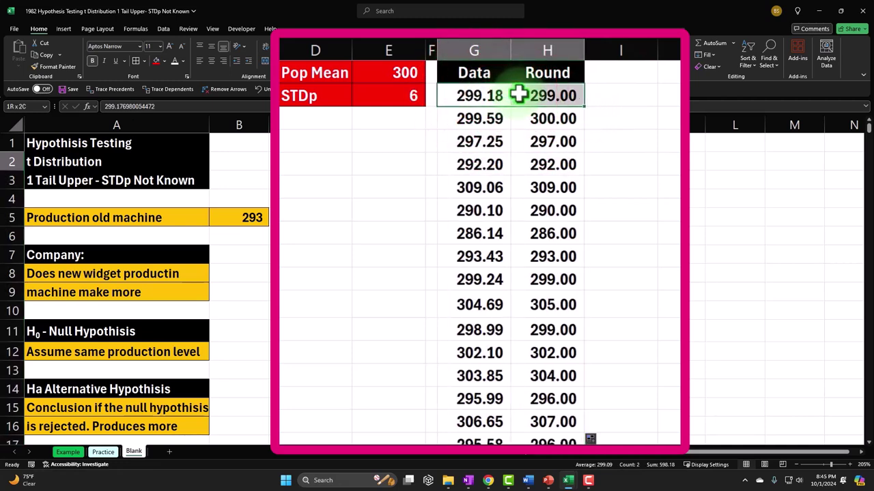
{"action": "key", "text": "ctrl+shift+Down"}
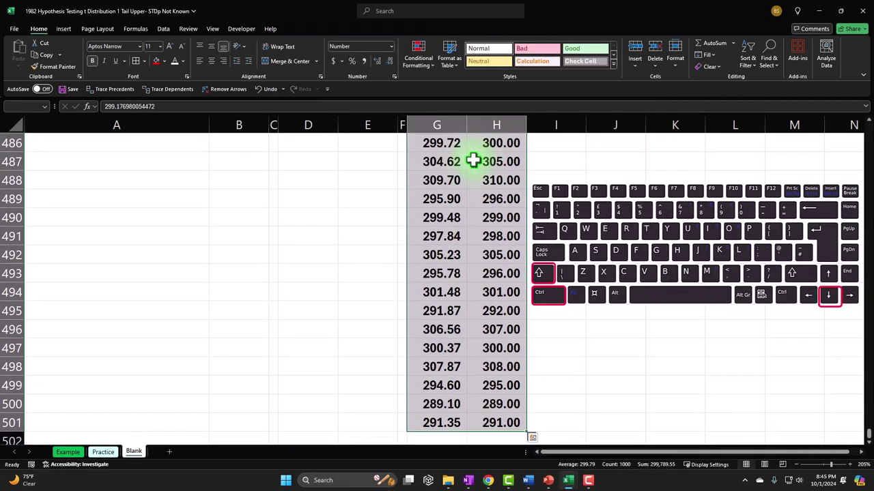
Step: Give G2:H501 a red fill with white text and narrow column F to a thin spacer
{"action": "left_click", "coordinate": [154, 61]}
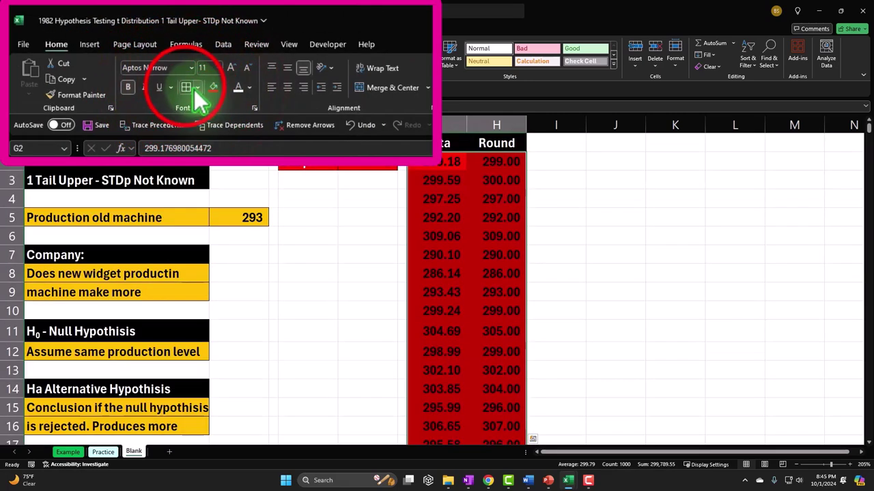
{"action": "left_click", "coordinate": [239, 89]}
{"action": "mouse_move", "coordinate": [274, 122]}
{"action": "left_mouse_down"}
{"action": "mouse_move", "coordinate": [371, 123]}
{"action": "mouse_move", "coordinate": [402, 118]}
{"action": "mouse_move", "coordinate": [417, 97]}
{"action": "mouse_move", "coordinate": [414, 107]}
{"action": "left_mouse_up"}
{"action": "left_click", "coordinate": [412, 106]}
{"action": "left_click", "coordinate": [344, 218]}
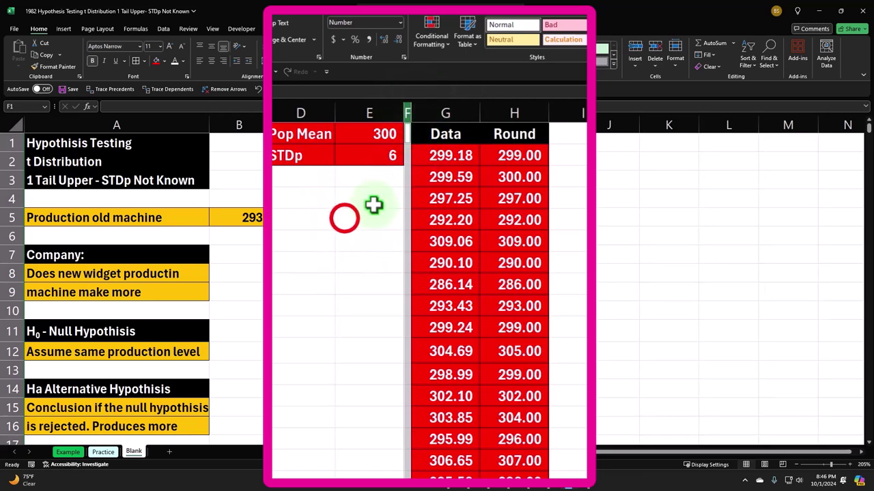
Step: Copy column F's narrow width onto column I
{"action": "left_click", "coordinate": [398, 124]}
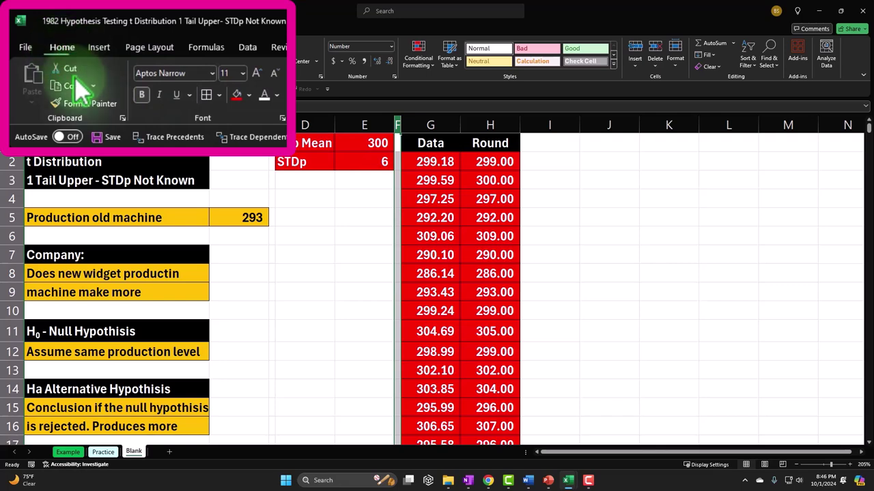
{"action": "left_click", "coordinate": [56, 67]}
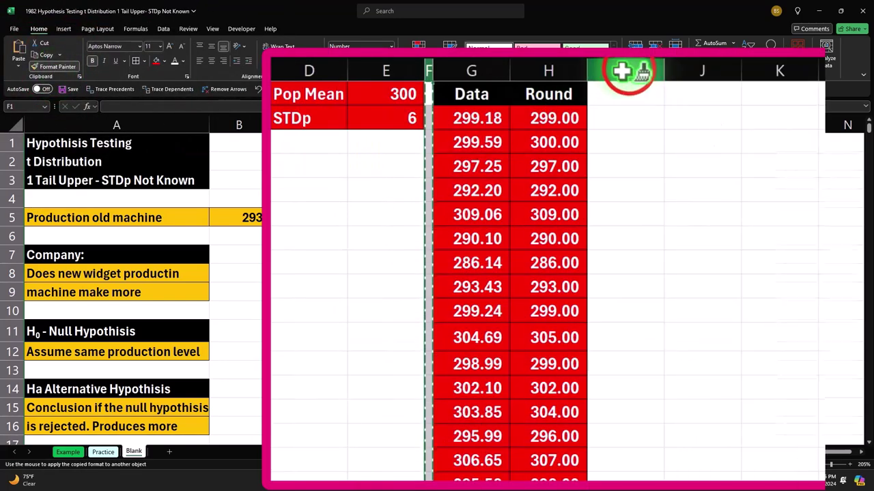
{"action": "left_click", "coordinate": [549, 124]}
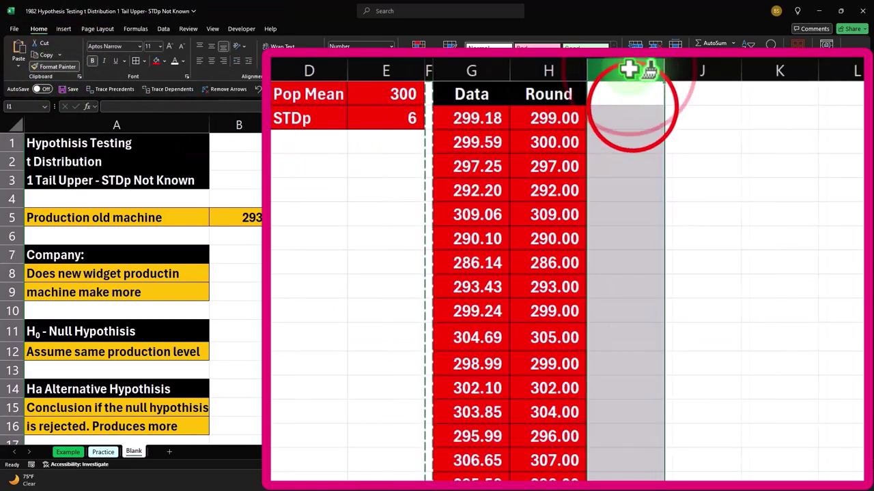
{"action": "left_click", "coordinate": [556, 162]}
{"action": "left_click", "coordinate": [632, 97]}
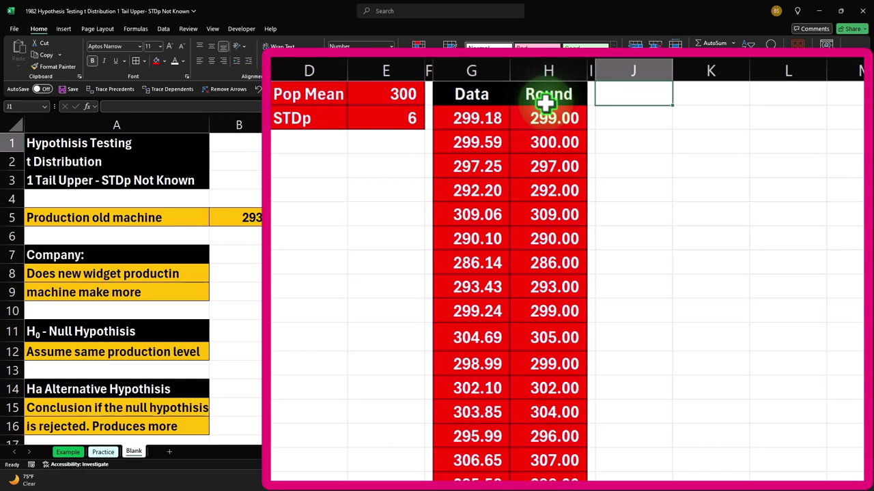
Step: Enter the labels Pop count, Pop mean and STDp in J1:J3 and autofit column J
{"action": "type", "text": "Pop count"}
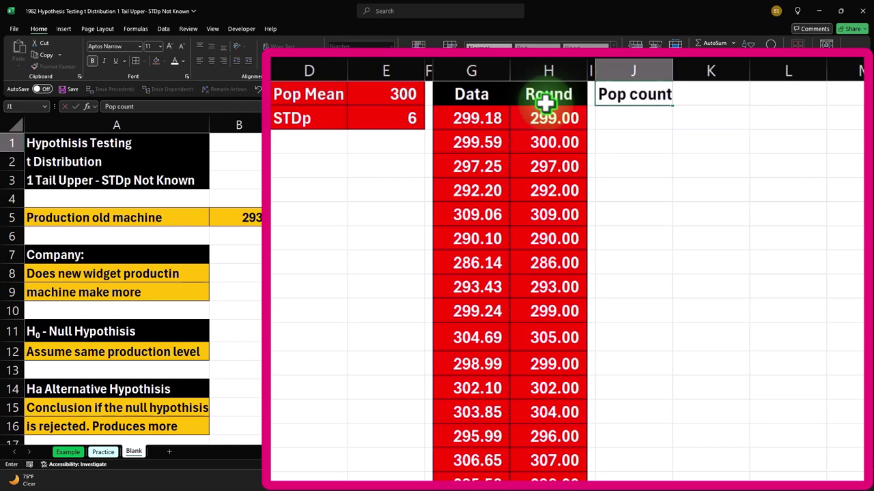
{"action": "key", "text": "Return"}
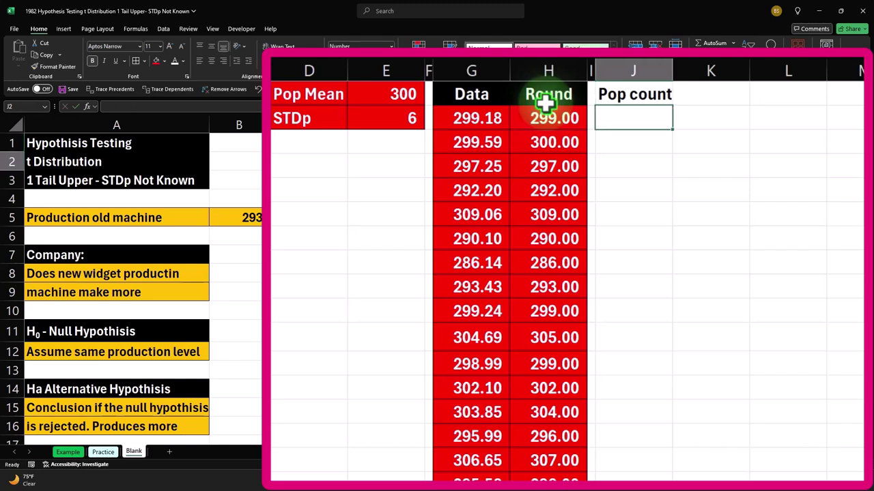
{"action": "type", "text": "Pop mean"}
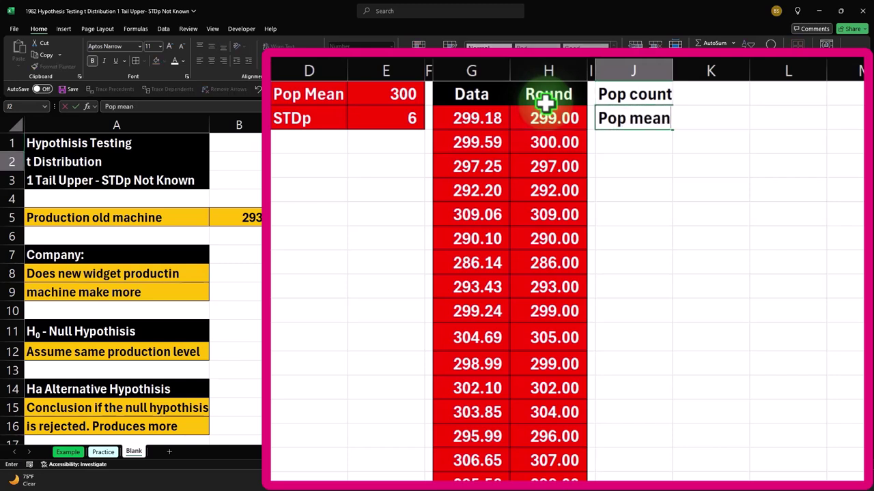
{"action": "key", "text": "Return"}
{"action": "type", "text": "STDp"}
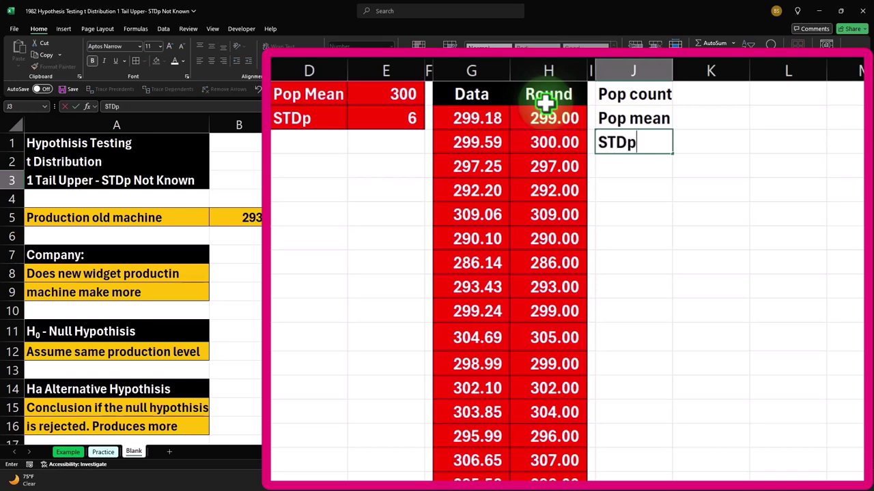
{"action": "key", "text": "Return"}
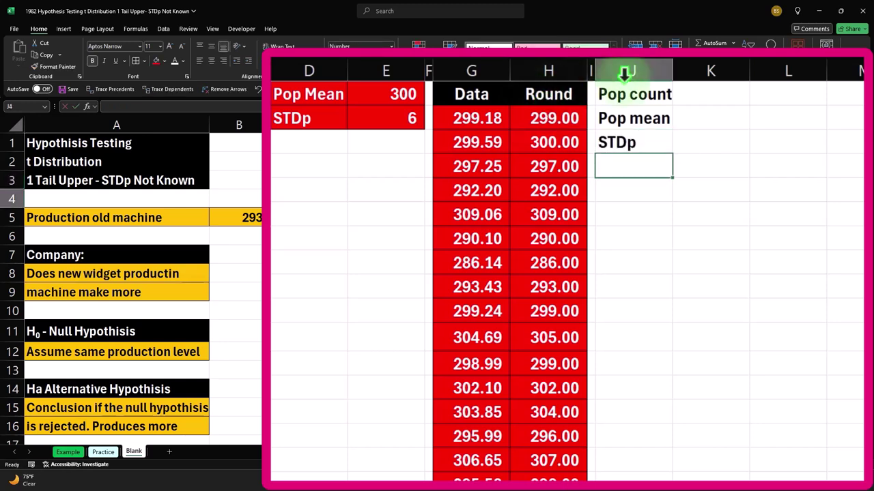
{"action": "double_click", "coordinate": [673, 68]}
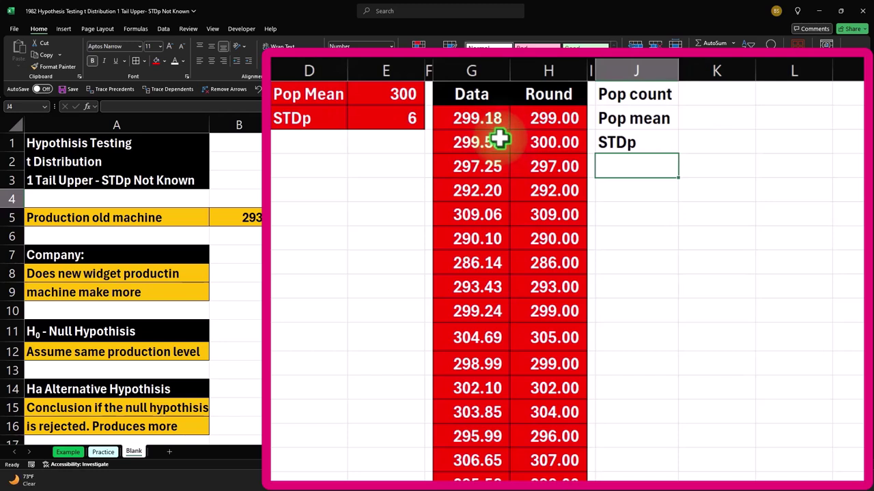
{"action": "left_click", "coordinate": [705, 95]}
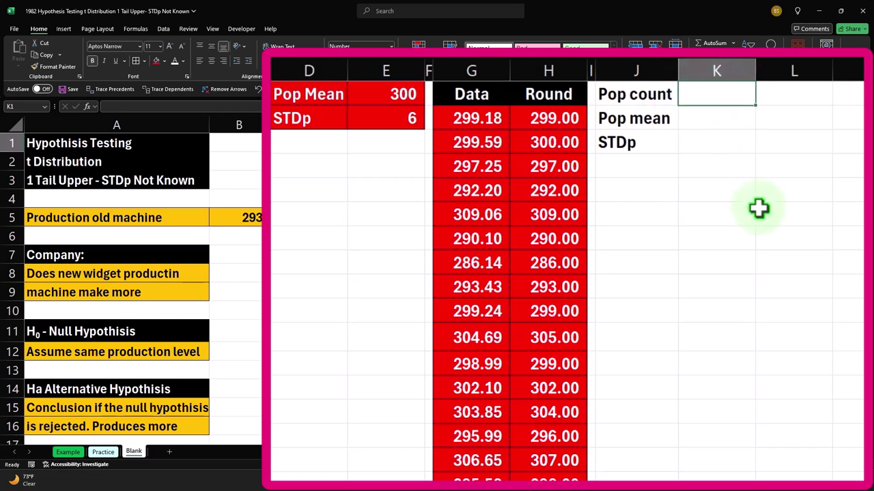
Step: Count the rounded values with =COUNT(H2:H501) in K1
{"action": "type", "text": "=count"}
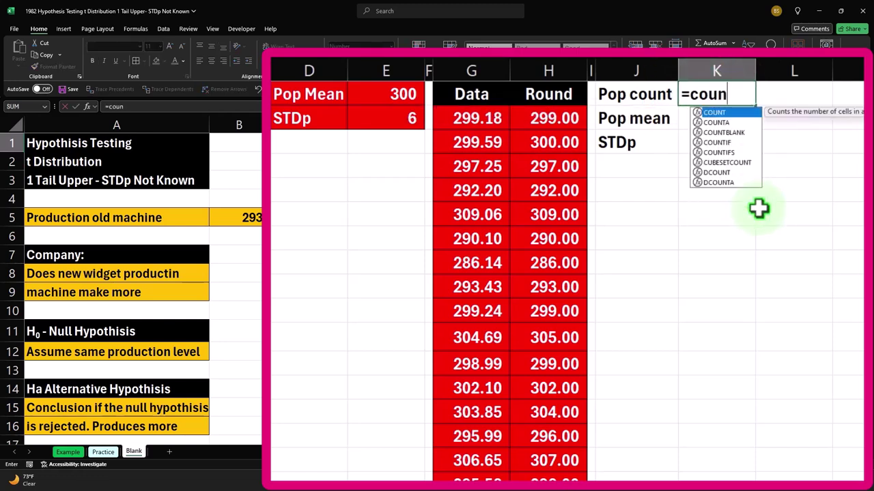
{"action": "key", "text": "Tab"}
{"action": "key", "text": "Left"}
{"action": "key", "text": "Left"}
{"action": "key", "text": "Down"}
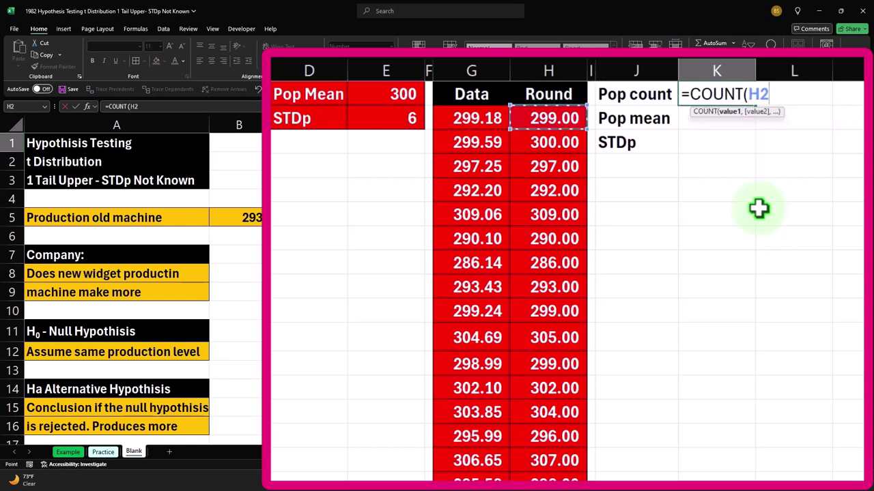
{"action": "key", "text": "ctrl+shift+Down"}
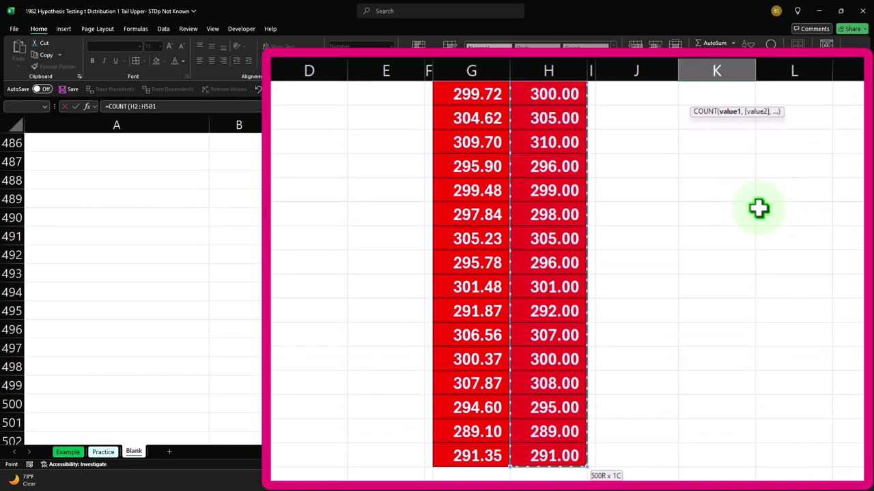
{"action": "key", "text": "ctrl+BackSpace"}
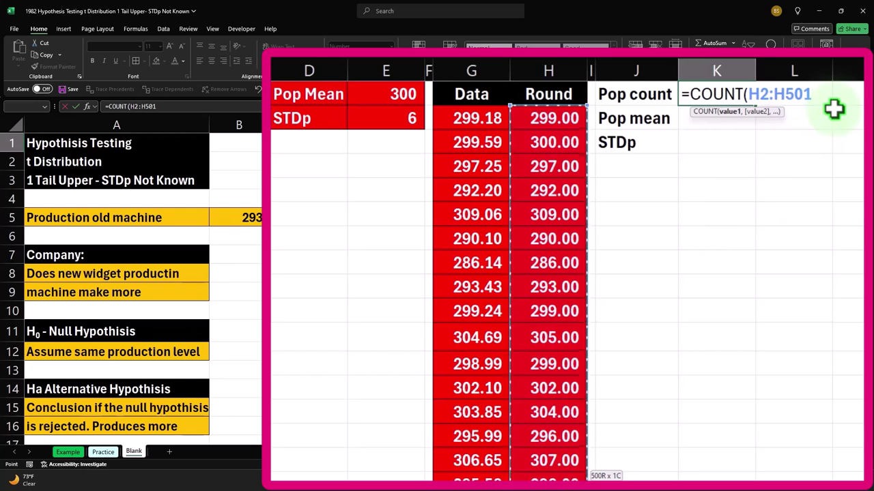
{"action": "key", "text": "Return"}
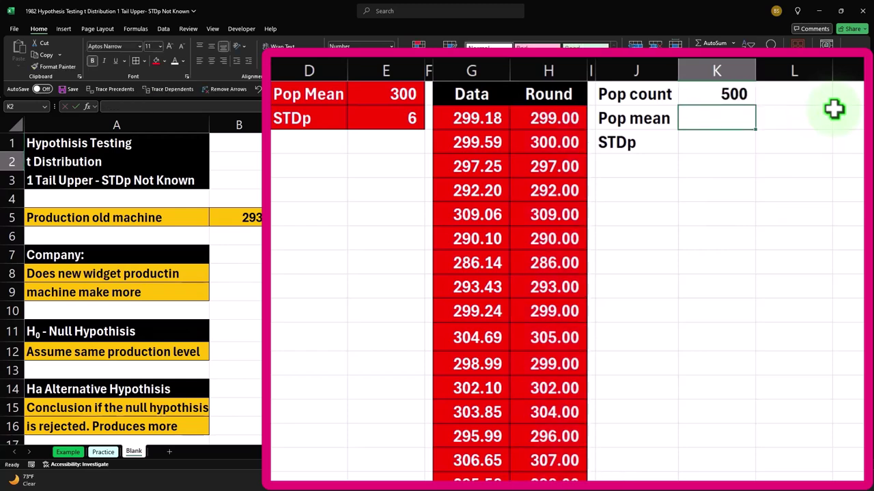
Step: Enter =AVERAGE(H2:H501) in K2 and show it to two decimals (299.80)
{"action": "type", "text": "="}
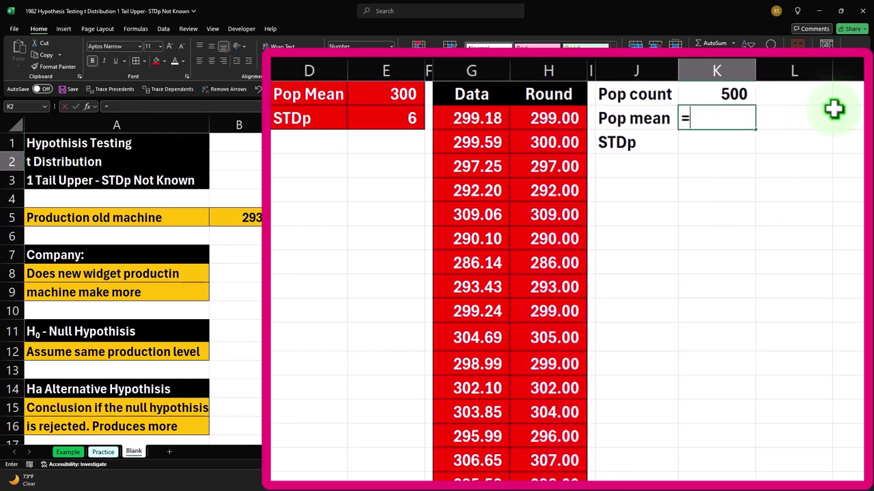
{"action": "type", "text": "aver"}
{"action": "key", "text": "Tab"}
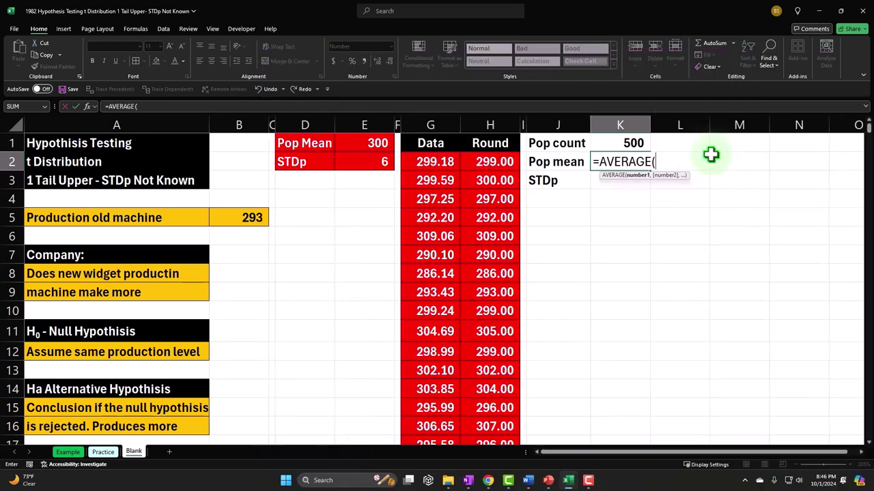
{"action": "key", "text": "Left"}
{"action": "key", "text": "Left"}
{"action": "key", "text": "Left"}
{"action": "key", "text": "ctrl+shift+Down"}
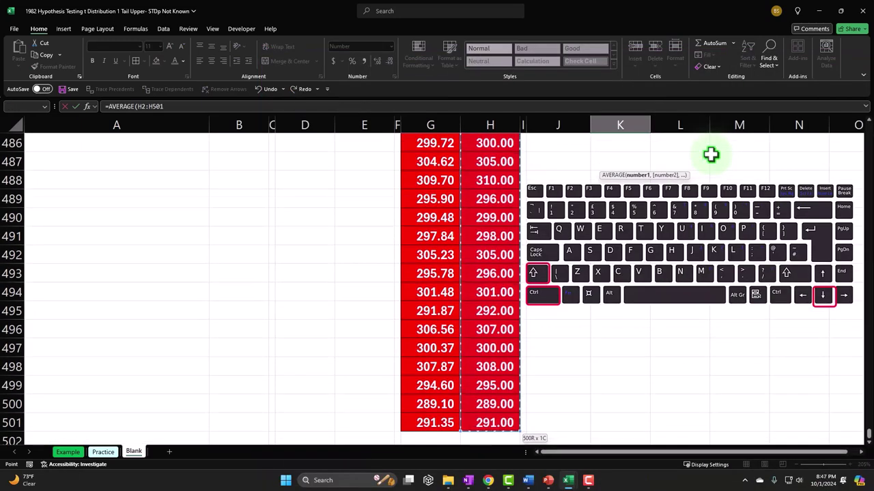
{"action": "key", "text": "ctrl+BackSpace"}
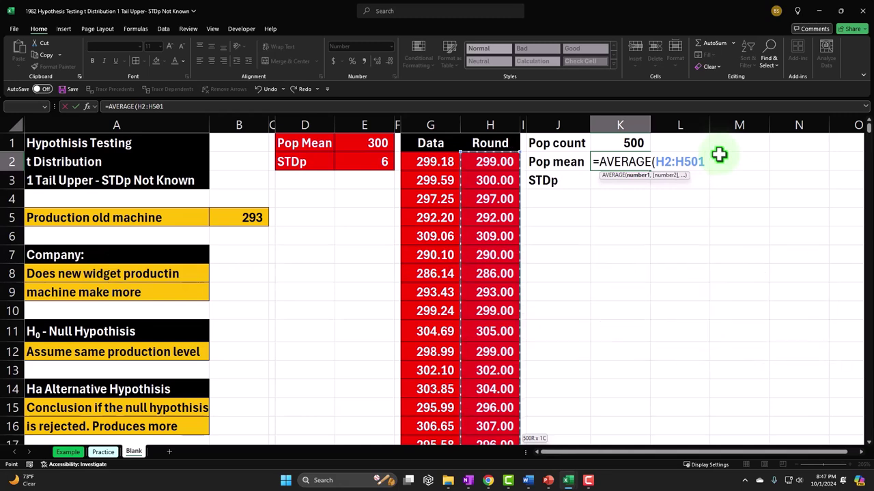
{"action": "key", "text": "Return"}
{"action": "key", "text": "Up"}
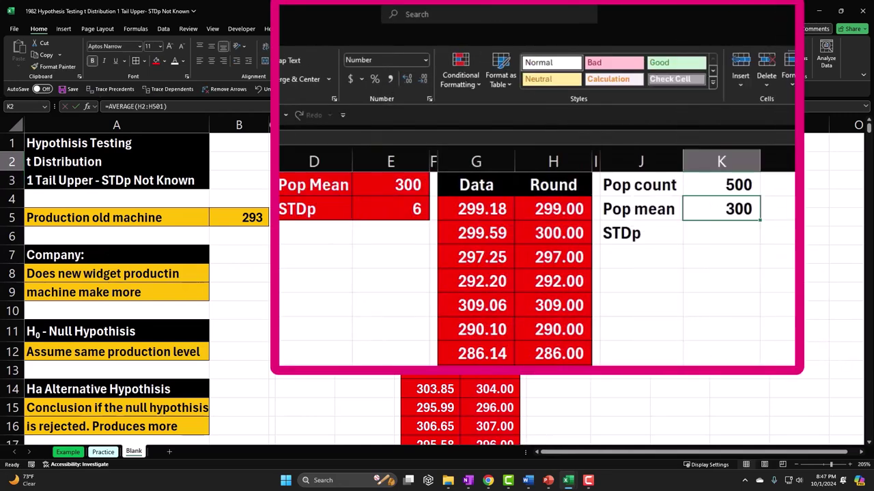
{"action": "left_click", "coordinate": [377, 60]}
{"action": "left_click", "coordinate": [408, 78]}
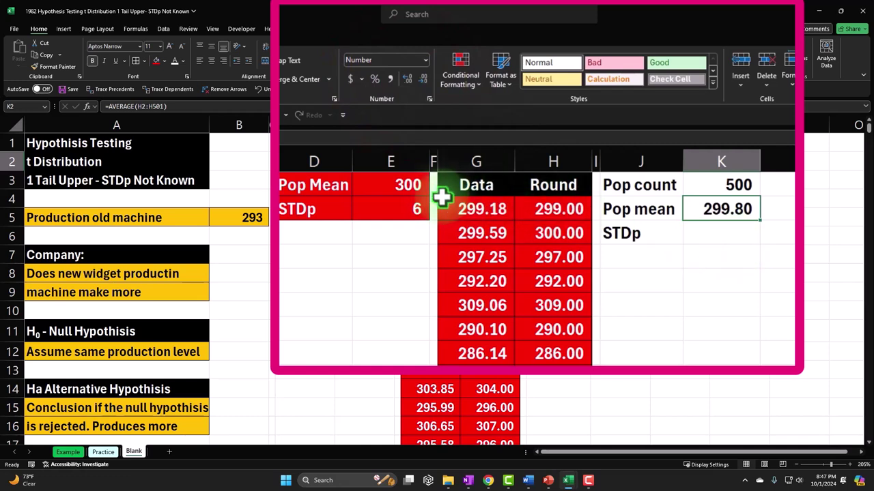
Step: Enter =STDEV.P(H2:H501) in K3 and show it to two decimals as 6.08
{"action": "left_click", "coordinate": [717, 235]}
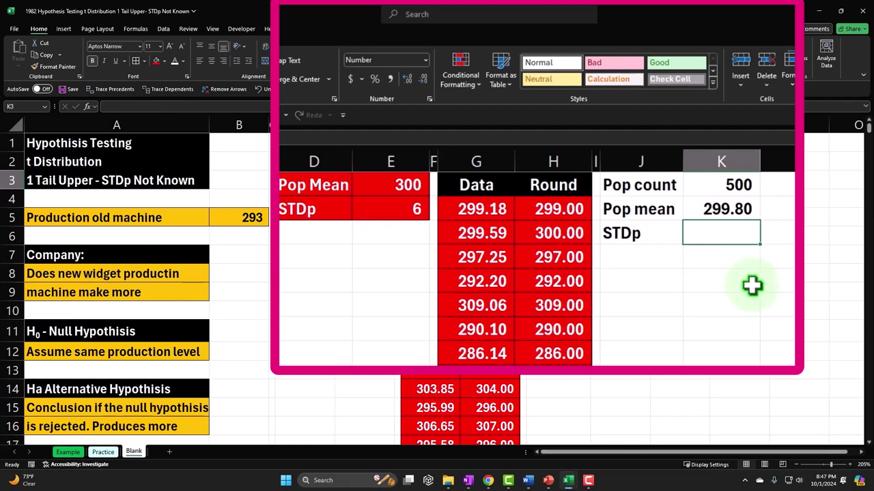
{"action": "type", "text": "=std"}
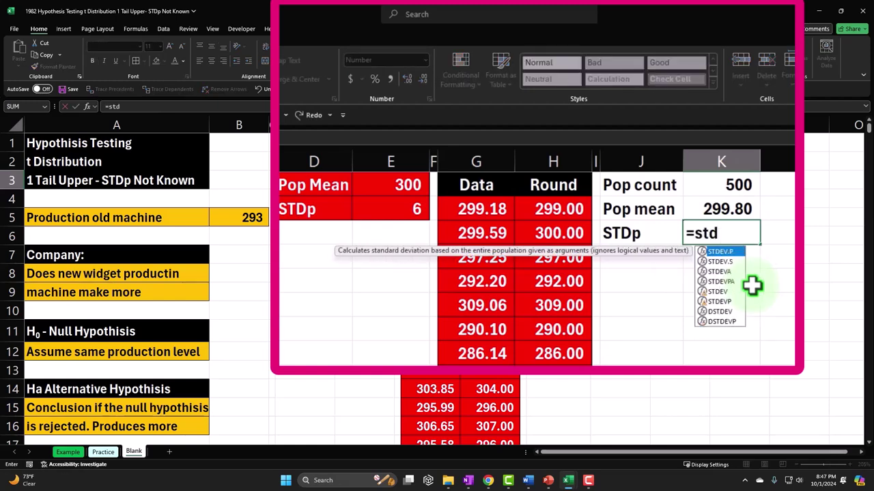
{"action": "key", "text": "Down"}
{"action": "key", "text": "Tab"}
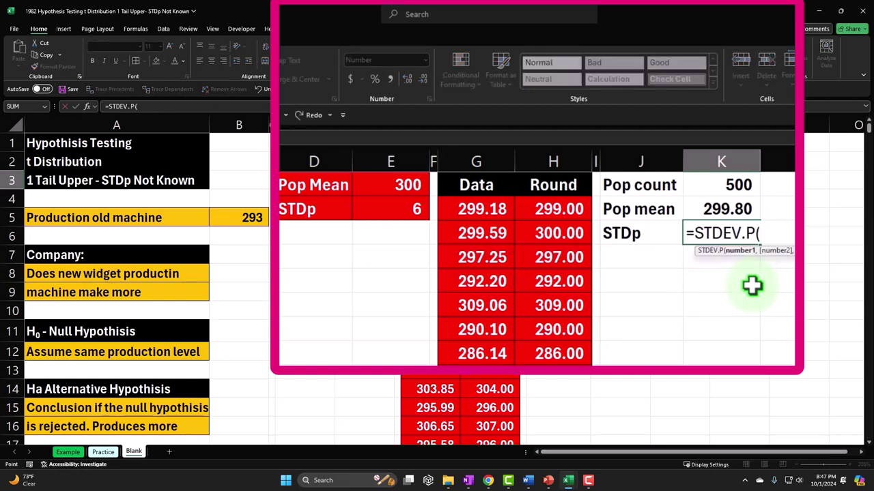
{"action": "key", "text": "Left"}
{"action": "key", "text": "Left"}
{"action": "key", "text": "Left"}
{"action": "key", "text": "Up"}
{"action": "key", "text": "ctrl+shift+Down"}
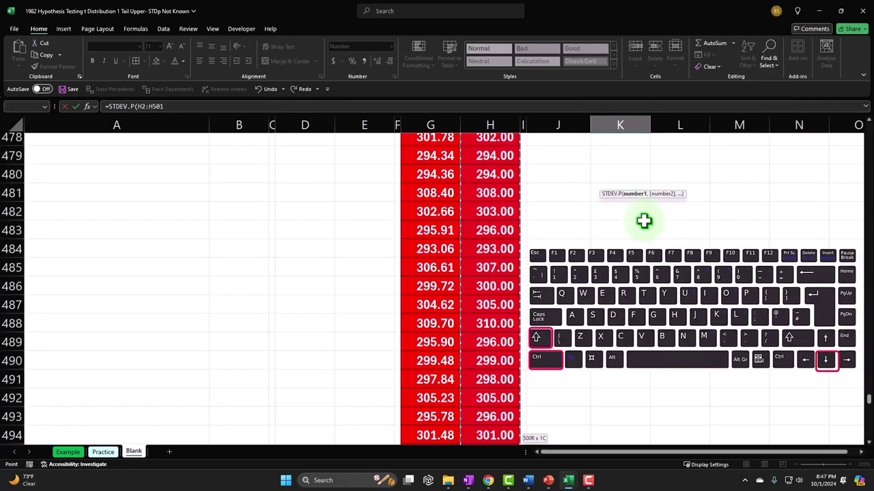
{"action": "key", "text": "ctrl+BackSpace"}
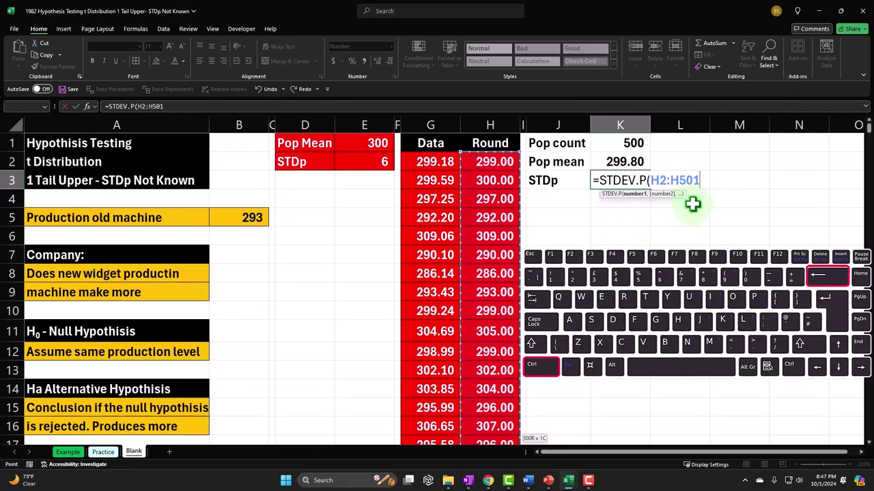
{"action": "key", "text": "Return"}
{"action": "key", "text": "Up"}
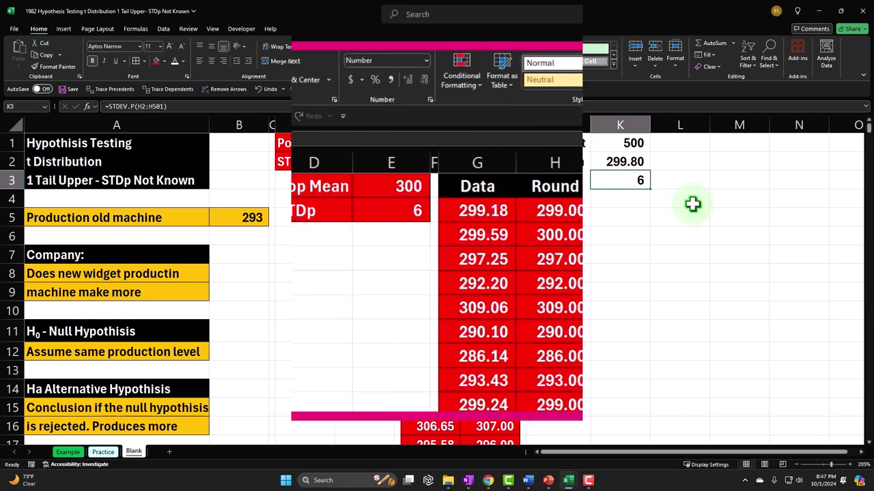
{"action": "left_click", "coordinate": [407, 79]}
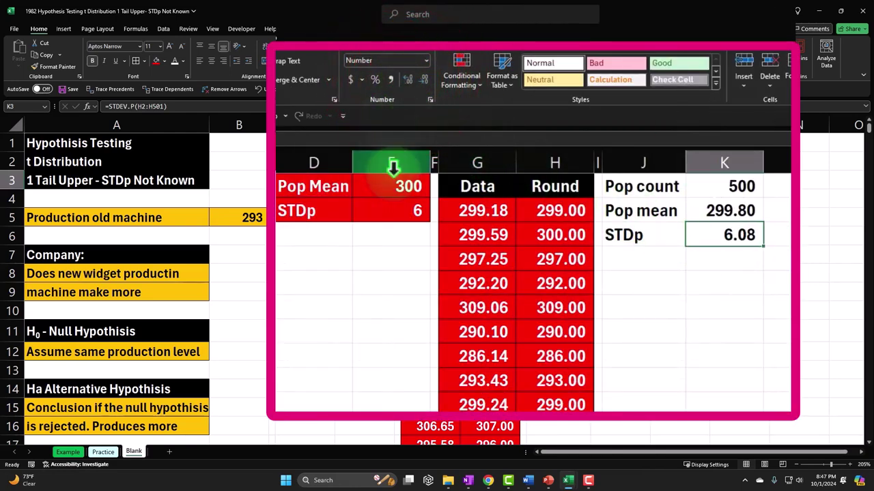
{"action": "left_click", "coordinate": [402, 217]}
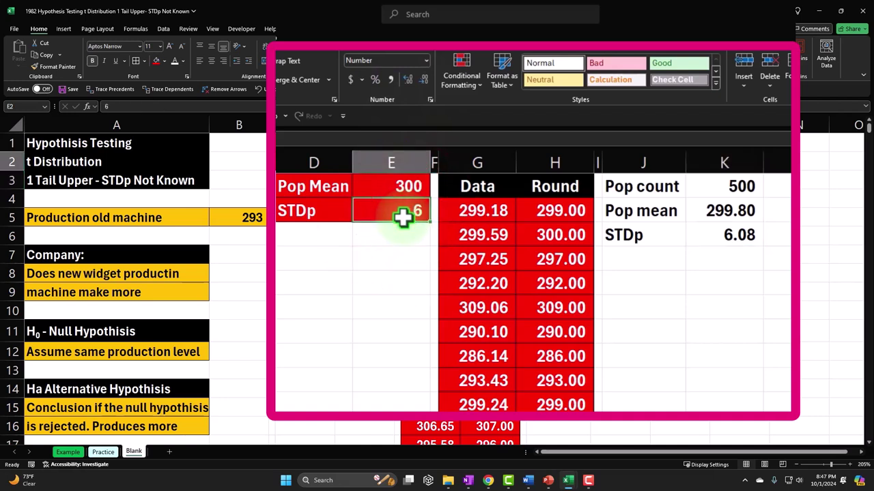
{"action": "left_click", "coordinate": [560, 217]}
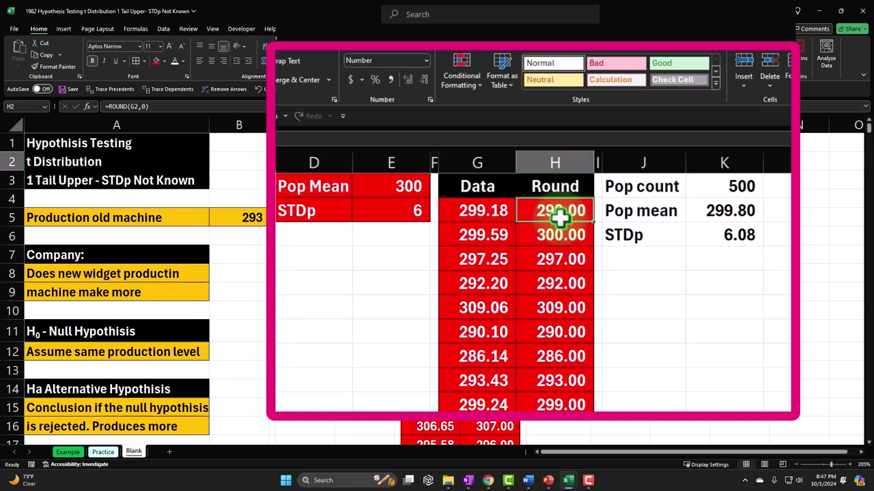
Step: Insert a histogram of the rounded values H2:H501 and delete its chart title
{"action": "key", "text": "ctrl+shift+Down"}
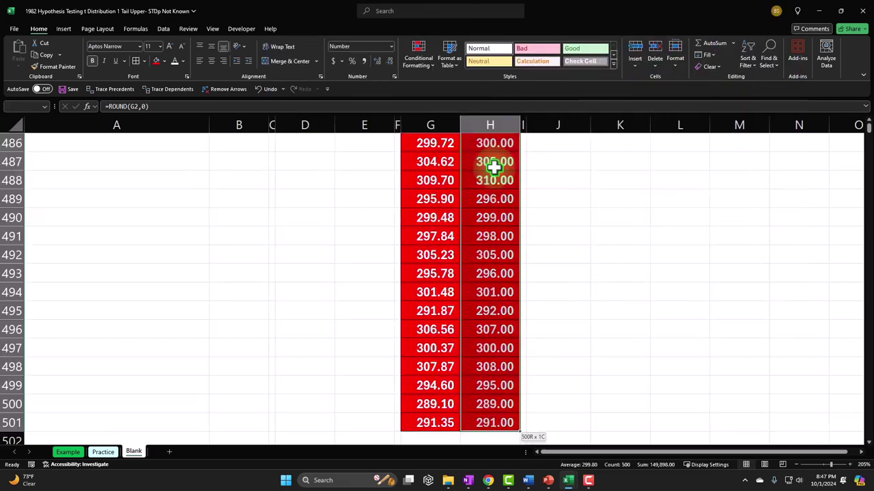
{"action": "key", "text": "ctrl+BackSpace"}
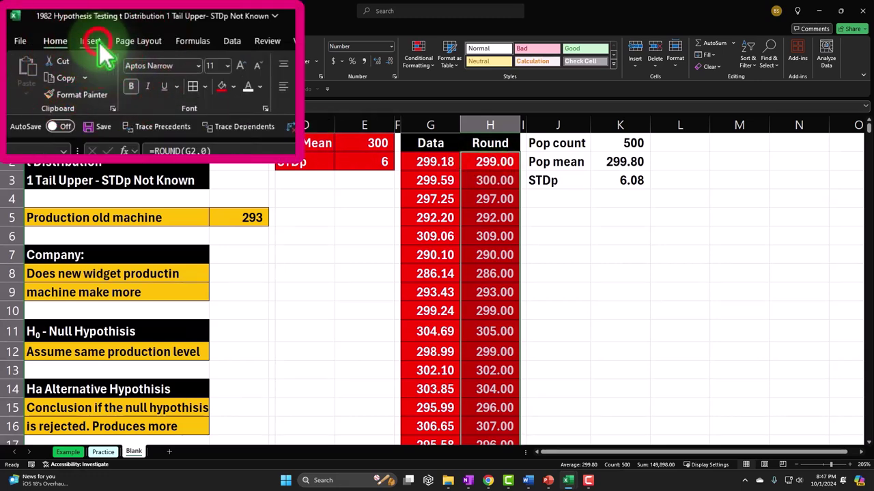
{"action": "left_click", "coordinate": [96, 43]}
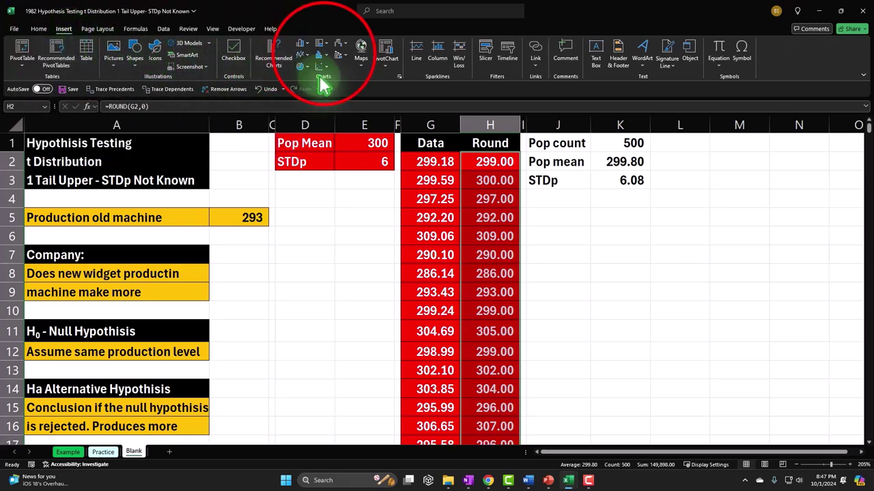
{"action": "left_click", "coordinate": [319, 54]}
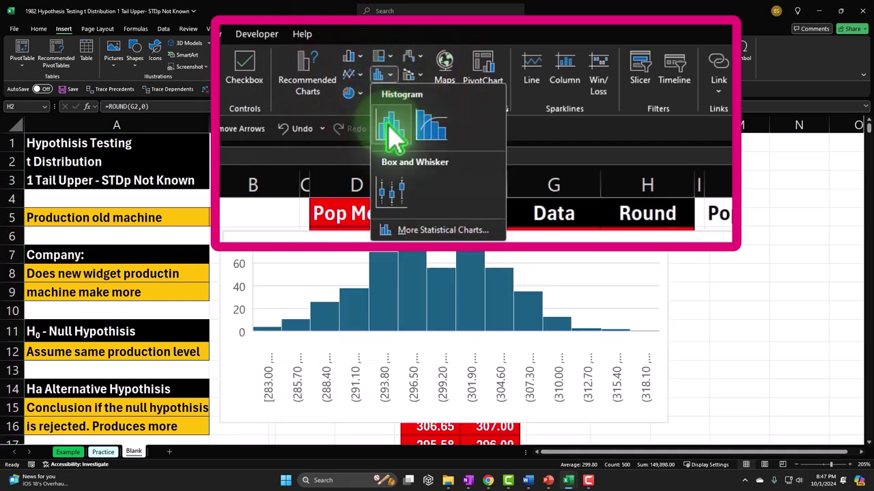
{"action": "left_click", "coordinate": [322, 89]}
{"action": "mouse_move", "coordinate": [431, 274]}
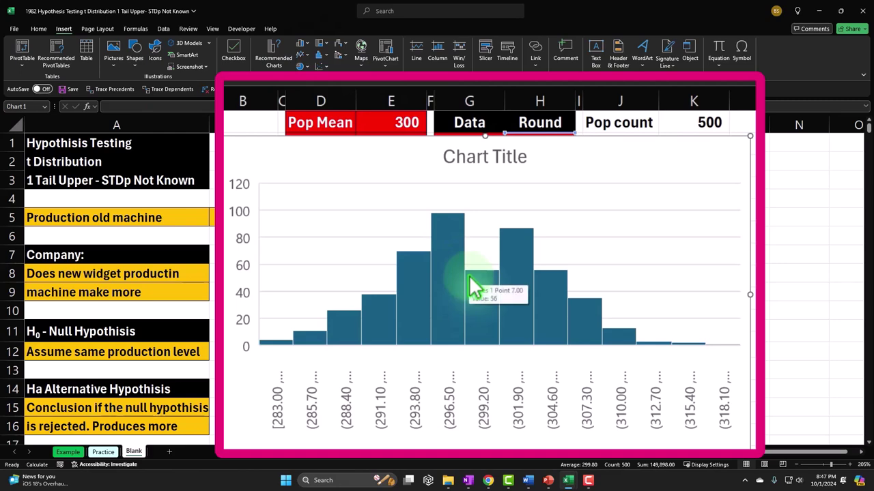
{"action": "left_click", "coordinate": [509, 162]}
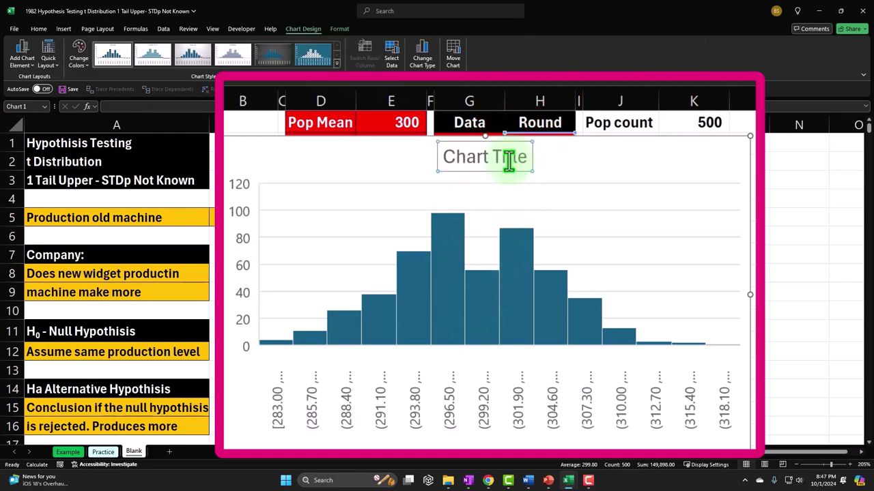
{"action": "key", "text": "Delete"}
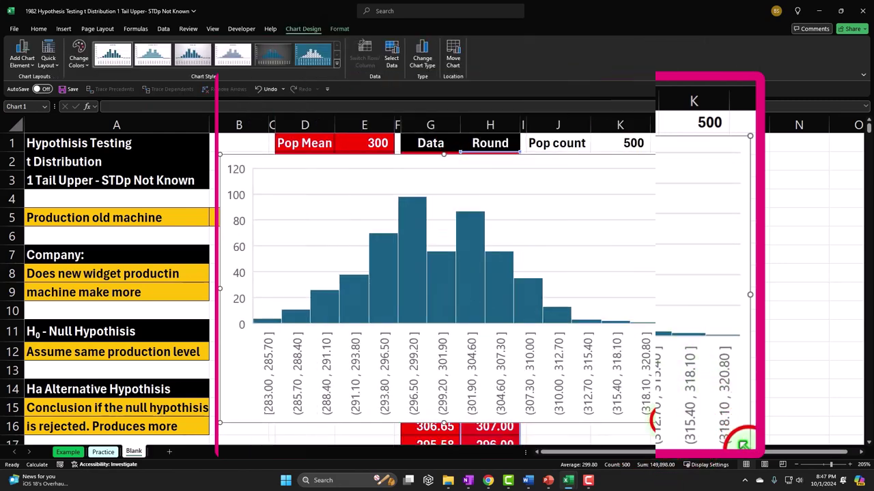
Step: Resize the histogram and move it below the hypothesis notes, from row 17
{"action": "left_click_drag", "start_coordinate": [667, 423], "coordinate": [517, 348]}
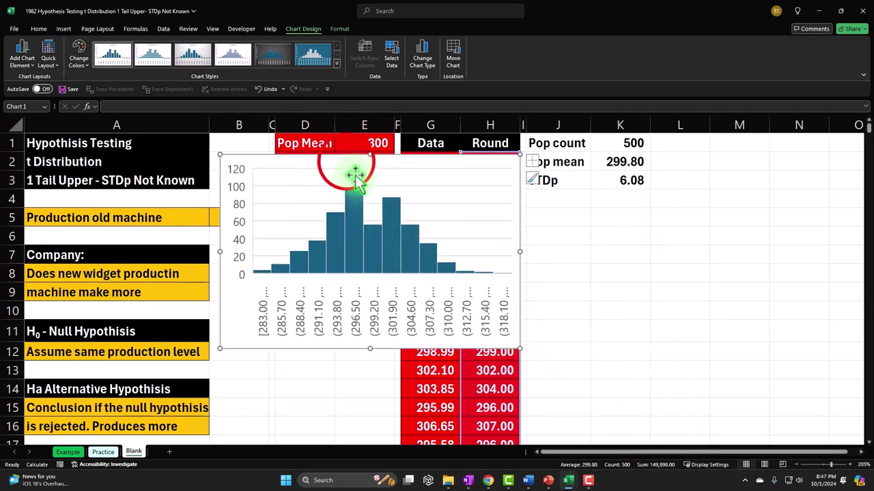
{"action": "left_click_drag", "start_coordinate": [322, 211], "coordinate": [117, 344]}
{"action": "scroll", "coordinate": [168, 296], "scroll_direction": "down", "scroll_amount": 2}
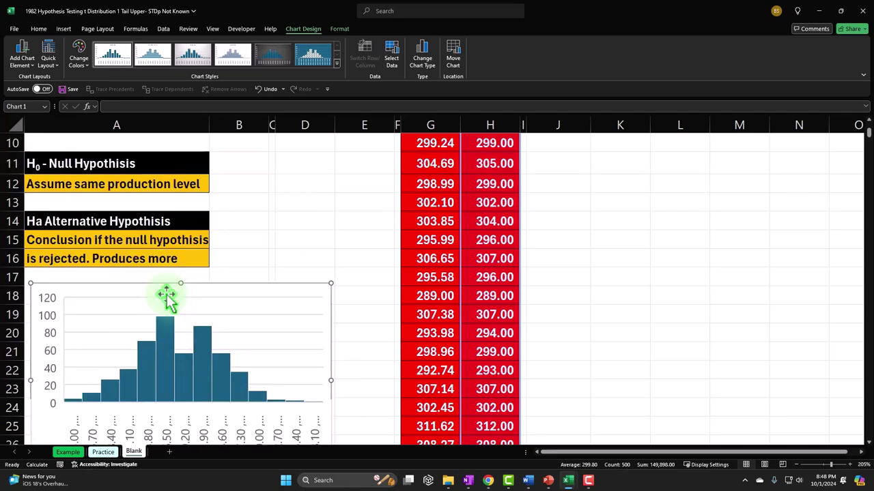
{"action": "left_click_drag", "start_coordinate": [332, 422], "coordinate": [382, 426]}
{"action": "scroll", "coordinate": [431, 413], "scroll_direction": "up", "scroll_amount": 4}
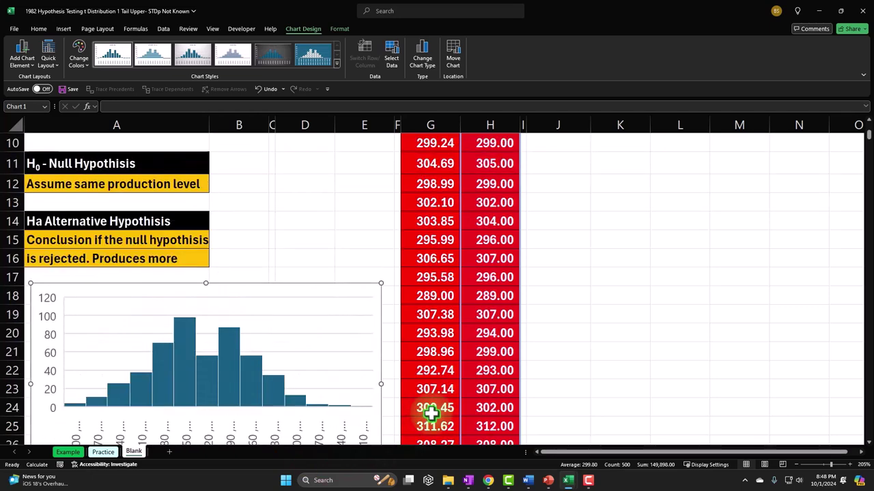
{"action": "left_click_drag", "start_coordinate": [570, 145], "coordinate": [623, 178]}
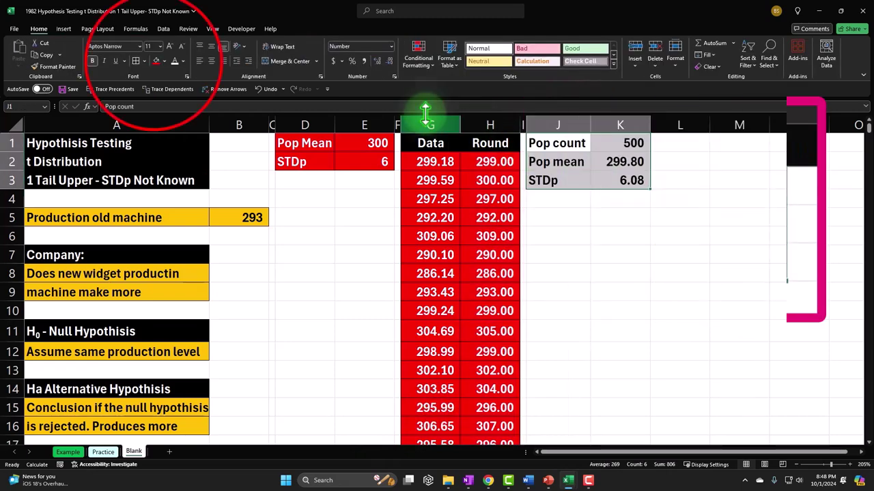
Step: Give the J1:K3 summary block a red fill with white text
{"action": "left_click", "coordinate": [156, 61]}
{"action": "left_click", "coordinate": [174, 60]}
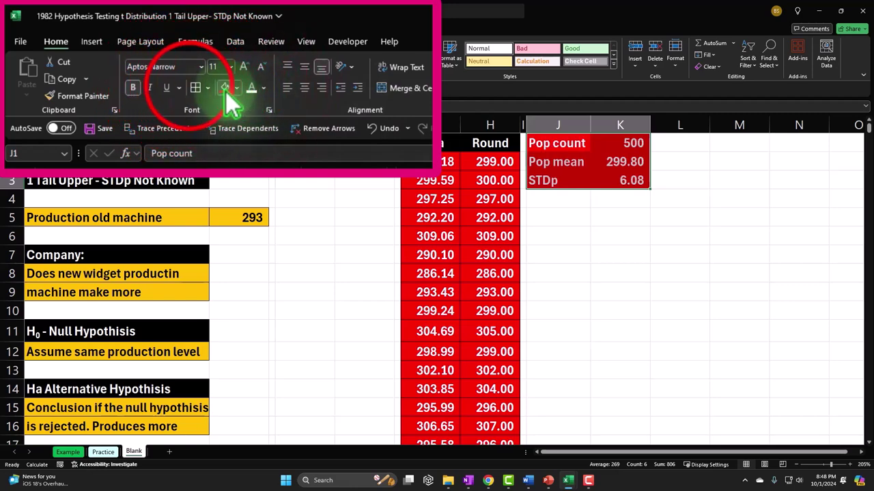
{"action": "left_click", "coordinate": [670, 254]}
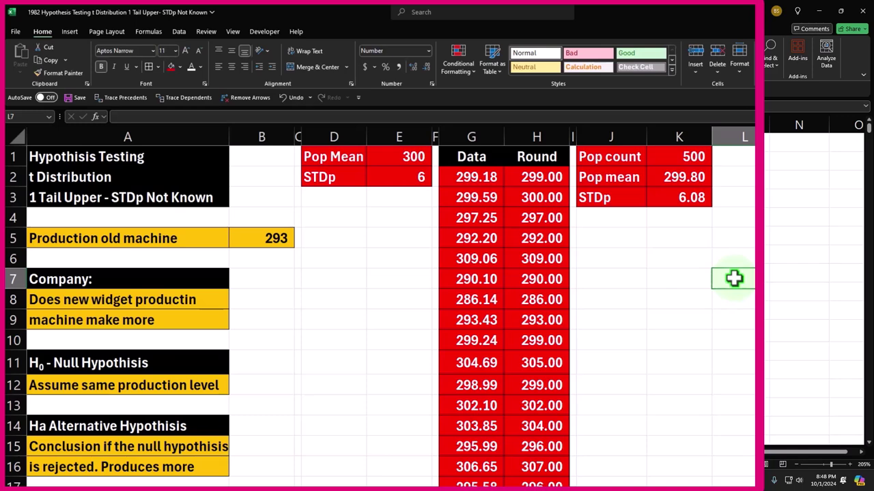
Step: Pick up column I's narrow spacer formatting with Format Painter for column L
{"action": "left_click", "coordinate": [574, 128]}
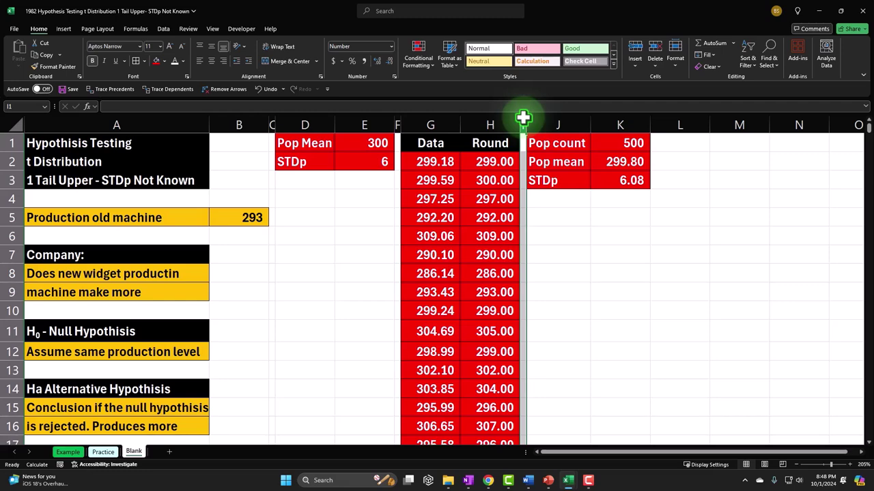
{"action": "scroll", "coordinate": [327, 307], "scroll_direction": "down", "scroll_amount": 3}
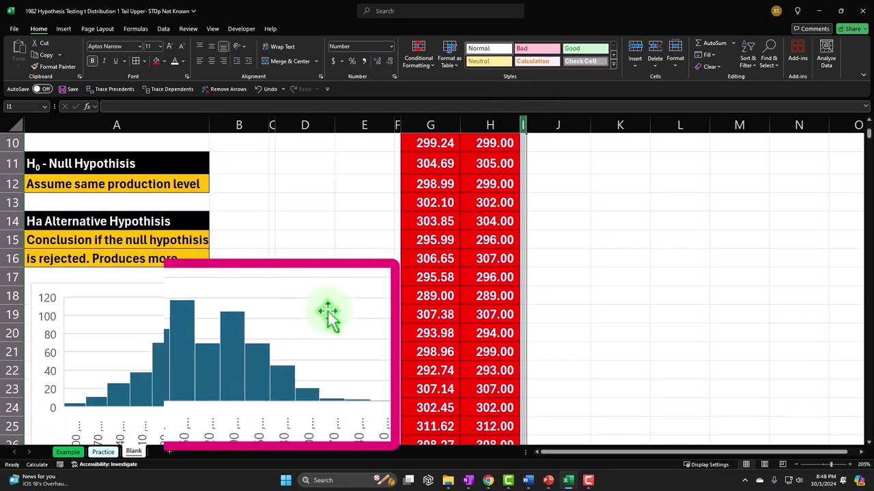
{"action": "scroll", "coordinate": [242, 355], "scroll_direction": "up", "scroll_amount": 3}
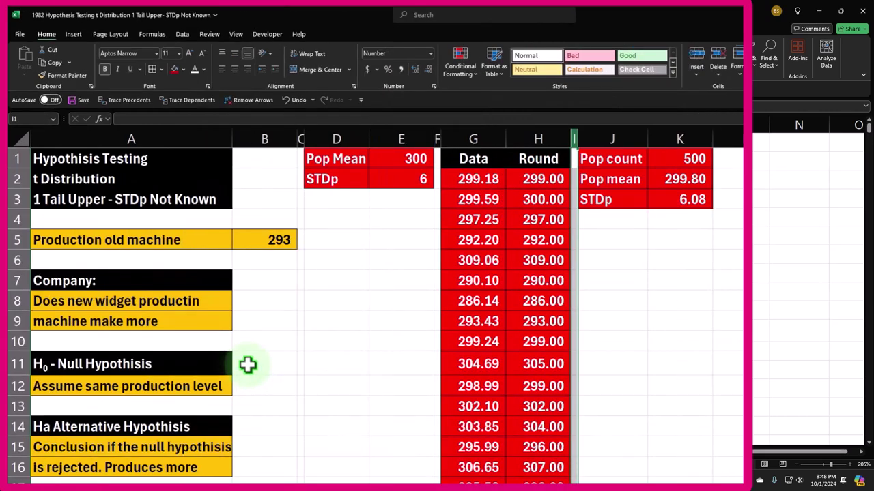
{"action": "left_click", "coordinate": [67, 75]}
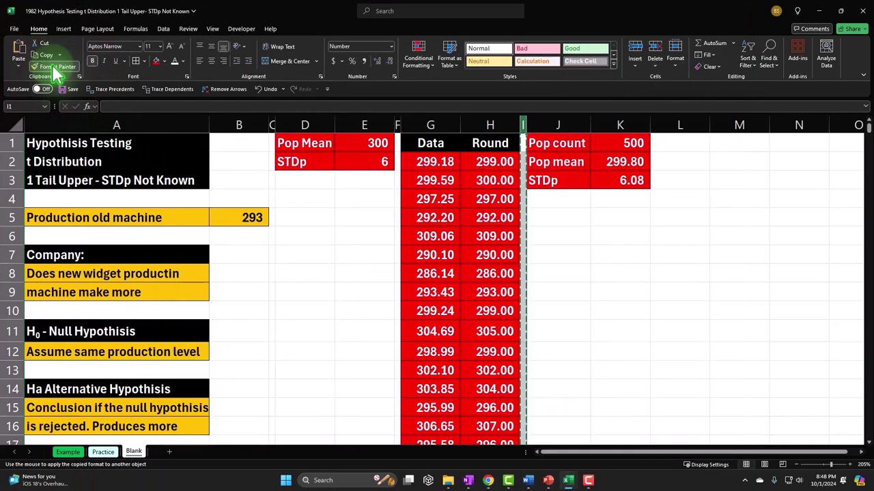
Step: Narrow column L to column I's width and label M1 'Count'
{"action": "left_click", "coordinate": [674, 126]}
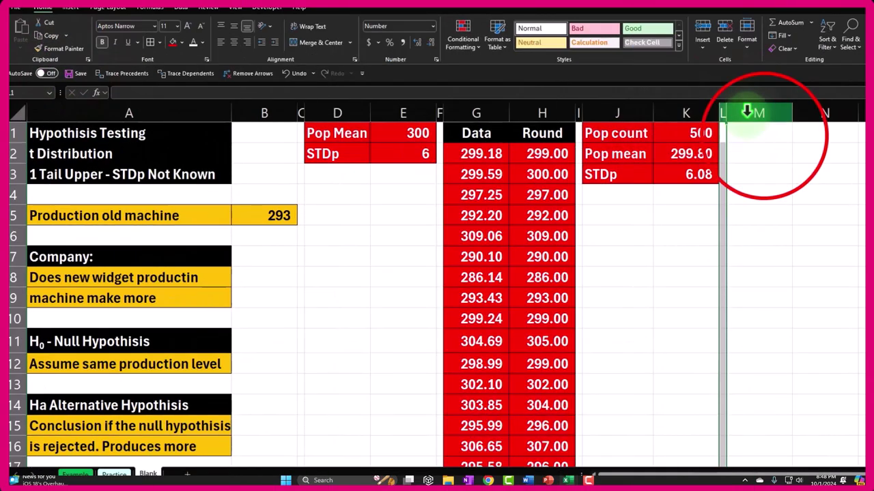
{"action": "left_click", "coordinate": [763, 136]}
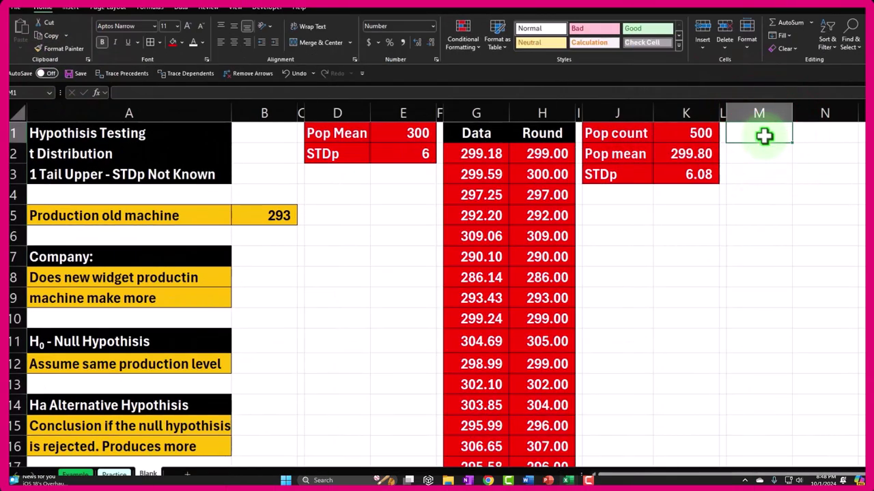
{"action": "type", "text": "Sample"}
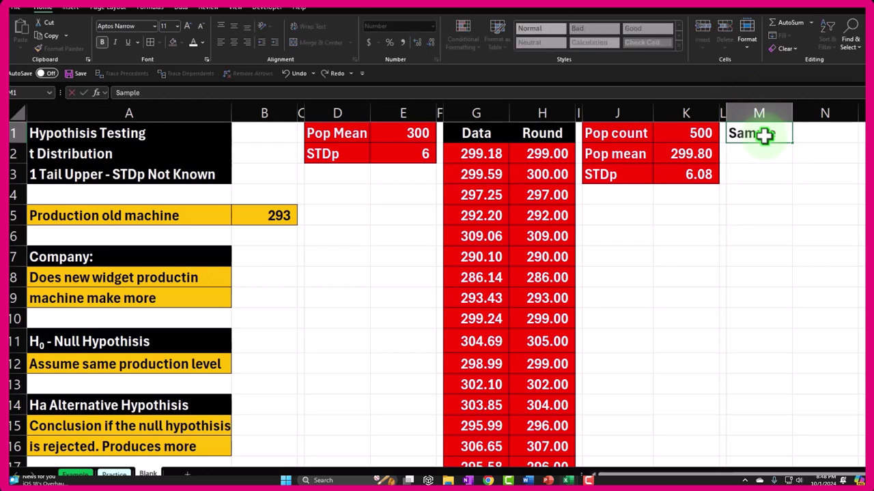
{"action": "key", "text": "Return"}
{"action": "left_click", "coordinate": [763, 134]}
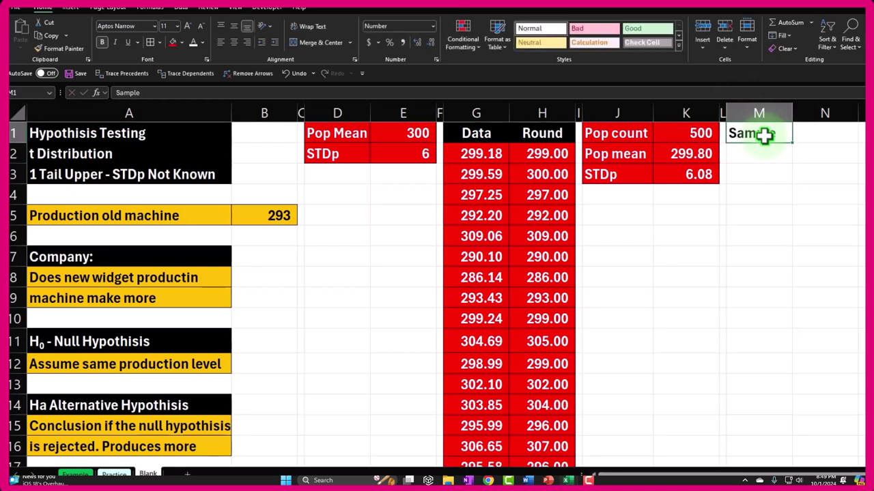
{"action": "type", "text": "Count"}
{"action": "key", "text": "Tab"}
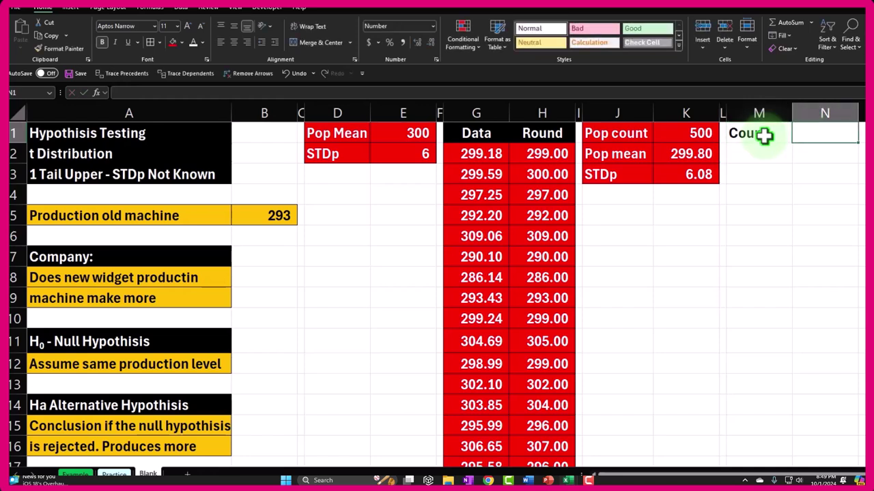
Step: Number the Count column 1 through 15 below the heading
{"action": "key", "text": "Return"}
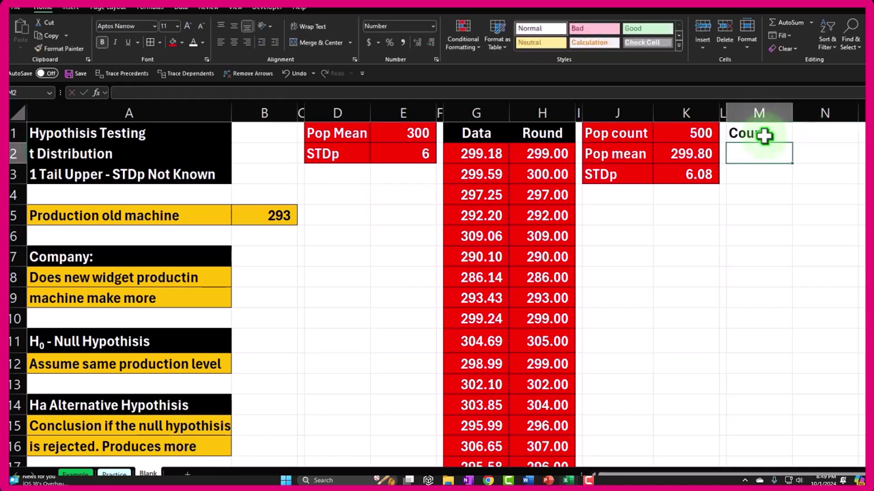
{"action": "type", "text": "1"}
{"action": "key", "text": "Return"}
{"action": "type", "text": "2"}
{"action": "key", "text": "Return"}
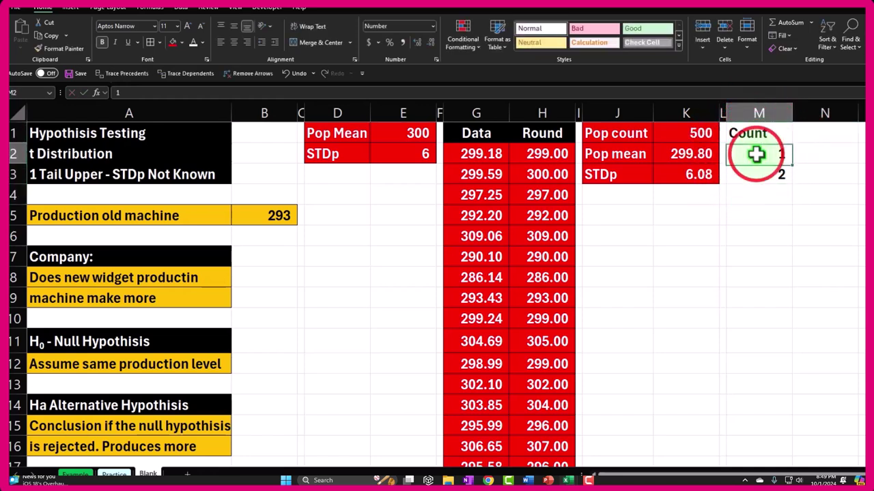
{"action": "left_click_drag", "start_coordinate": [757, 157], "coordinate": [780, 462]}
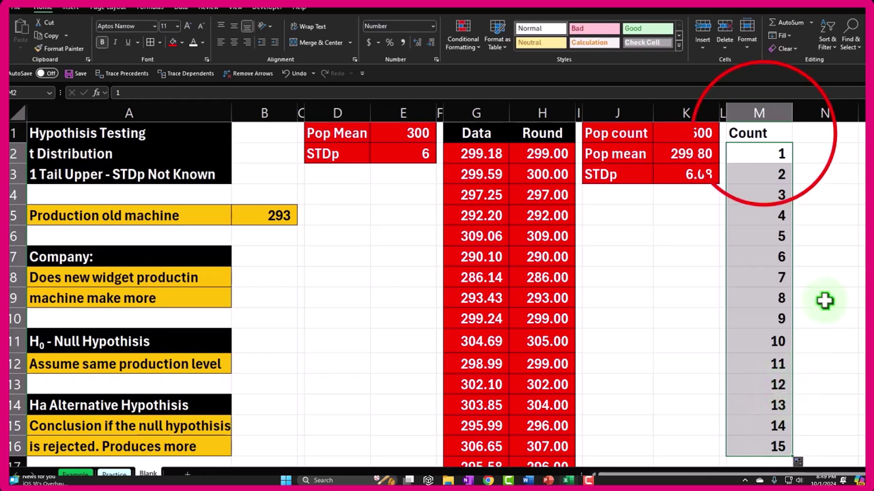
Step: Make the Count header in M1 black with white, centred text
{"action": "left_click", "coordinate": [763, 133]}
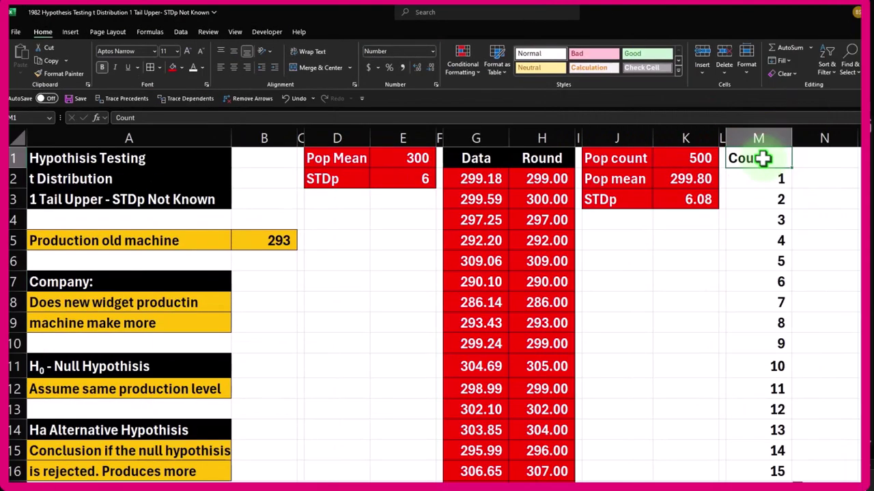
{"action": "left_click", "coordinate": [181, 67]}
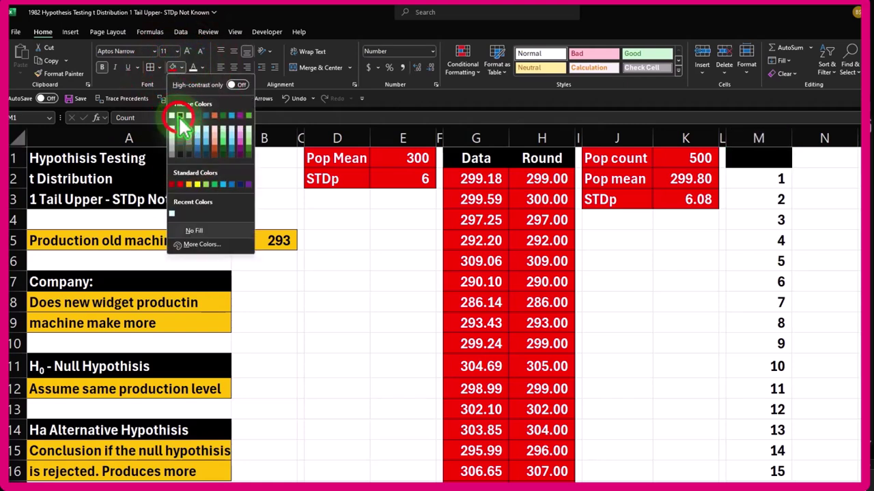
{"action": "left_click", "coordinate": [181, 123]}
{"action": "left_click", "coordinate": [191, 68]}
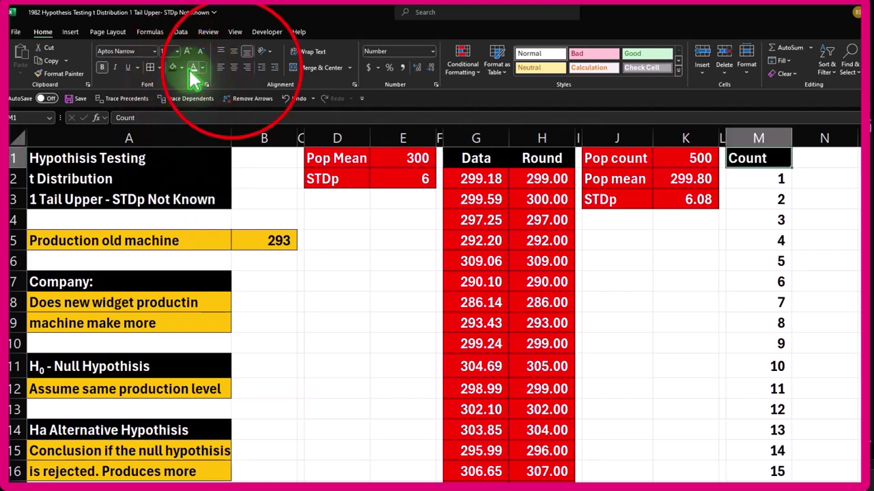
{"action": "left_click", "coordinate": [233, 67]}
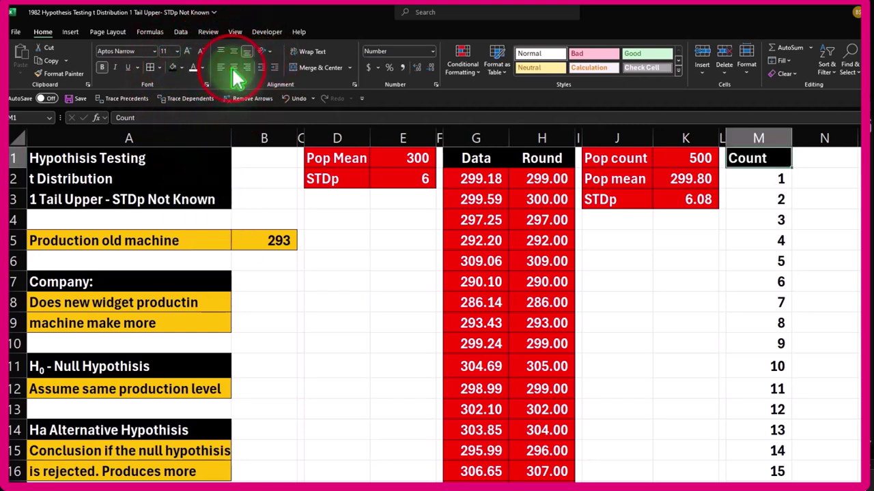
Step: Enter 'Sample' as the header in N1
{"action": "left_click", "coordinate": [829, 158]}
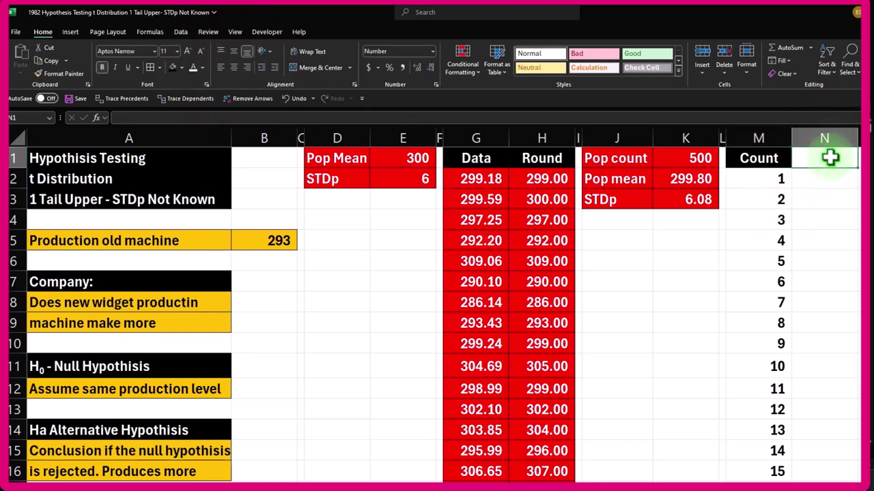
{"action": "type", "text": "Sample"}
{"action": "key", "text": "Return"}
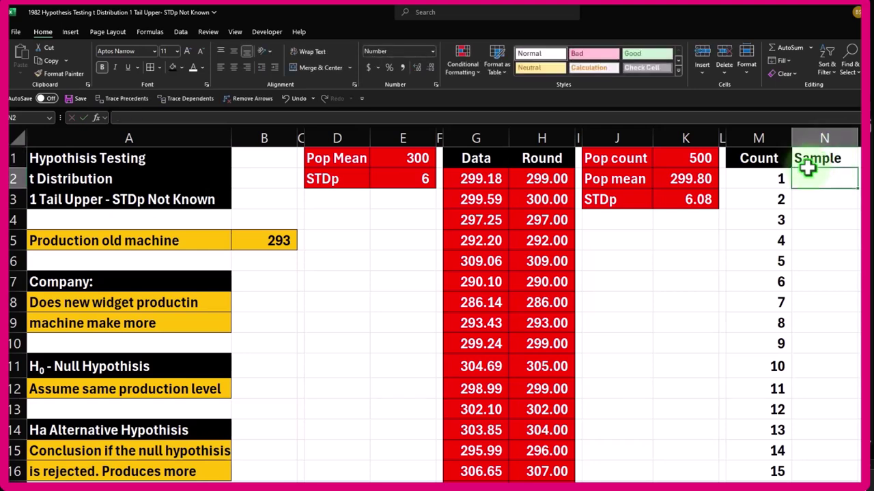
Step: Start an INDEX formula in N2 over the absolute Round range $H$2:$H$501
{"action": "left_click_drag", "start_coordinate": [541, 179], "coordinate": [542, 341]}
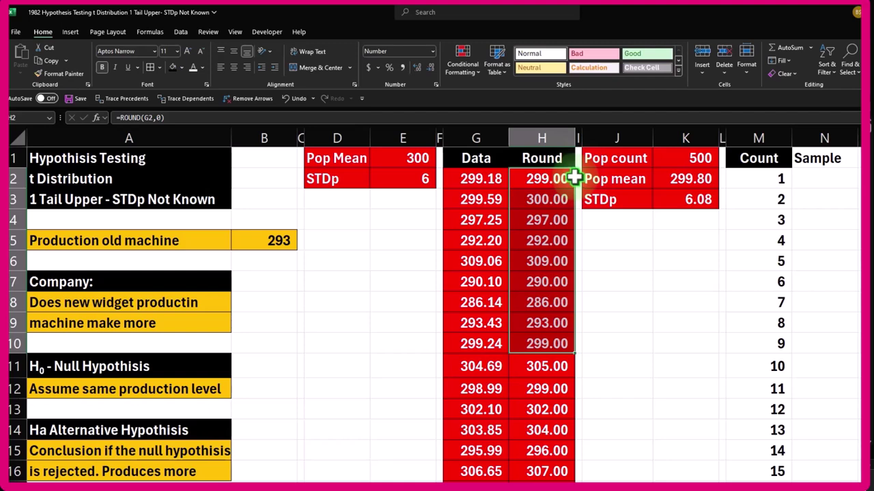
{"action": "left_click", "coordinate": [823, 178]}
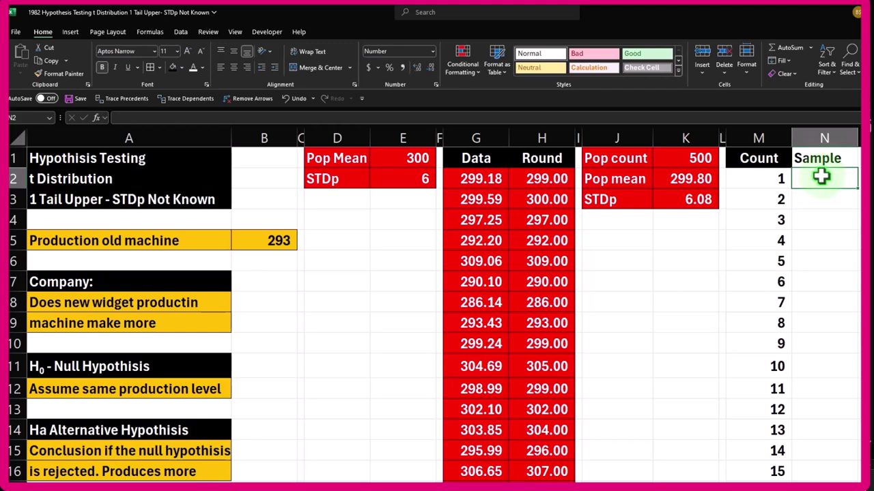
{"action": "type", "text": "=ind"}
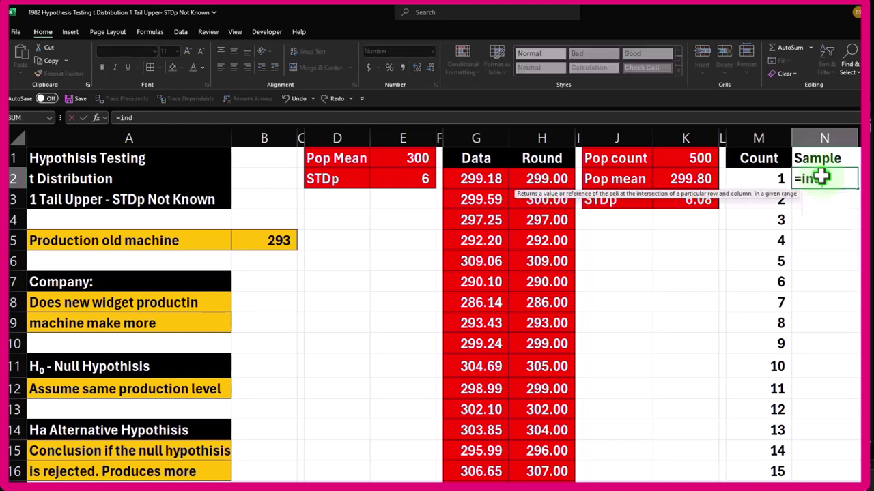
{"action": "key", "text": "Tab"}
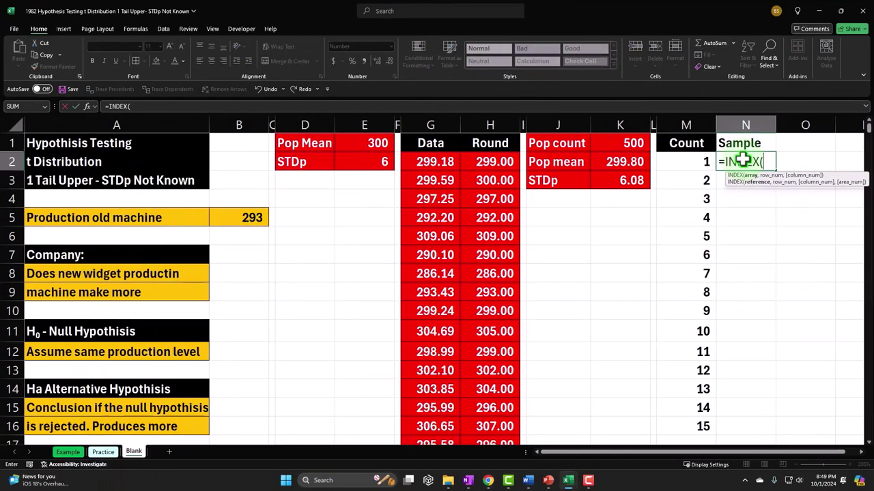
{"action": "left_click", "coordinate": [482, 162]}
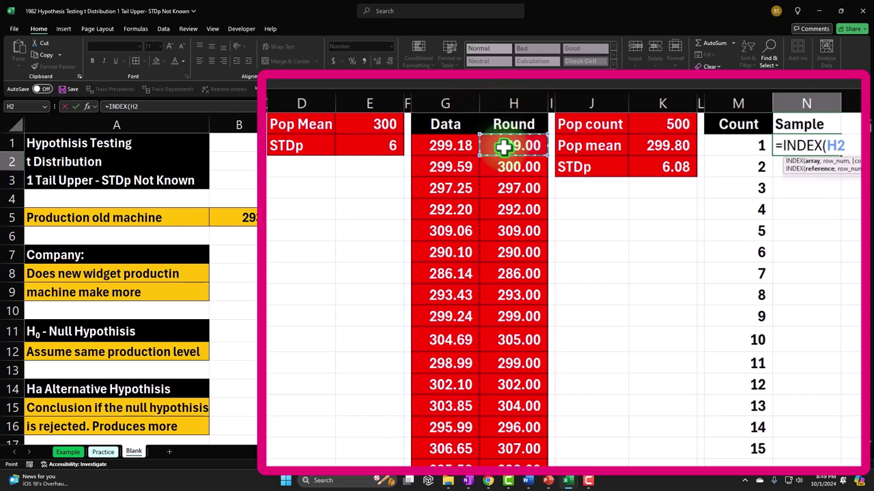
{"action": "key", "text": "ctrl+shift+Down"}
{"action": "key", "text": "ctrl+BackSpace"}
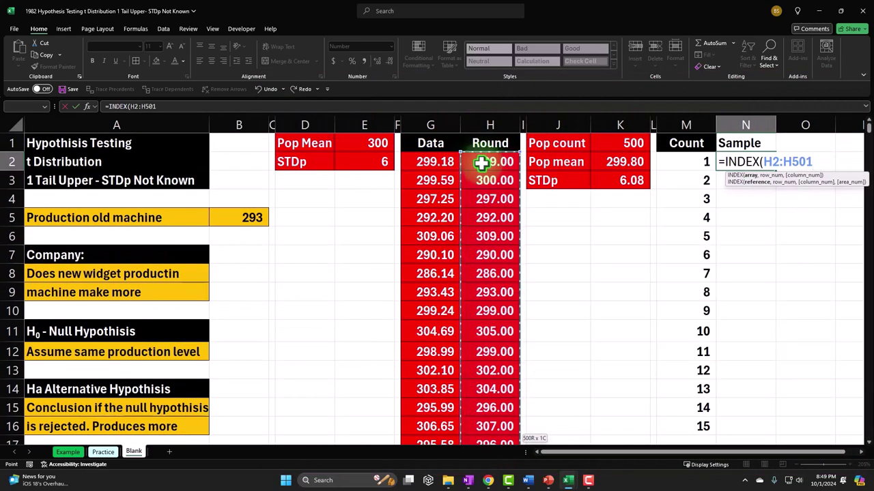
{"action": "key", "text": "F4"}
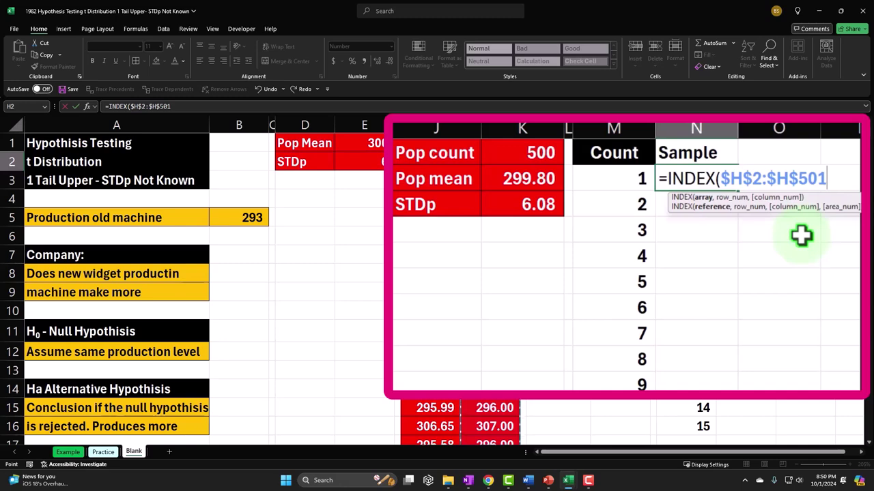
Step: Complete it with RANDBETWEEN(1,500) so N2 draws a random Round value, now 298
{"action": "type", "text": ",rand"}
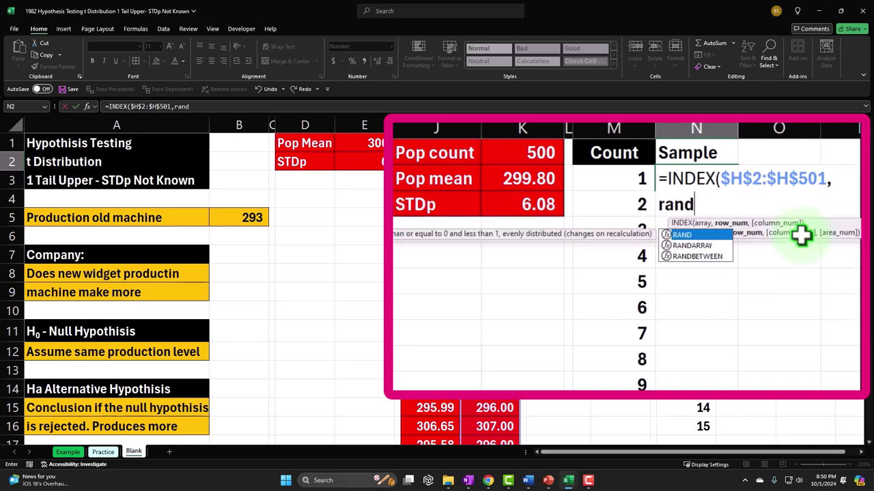
{"action": "left_click", "coordinate": [718, 256]}
{"action": "double_click", "coordinate": [718, 257]}
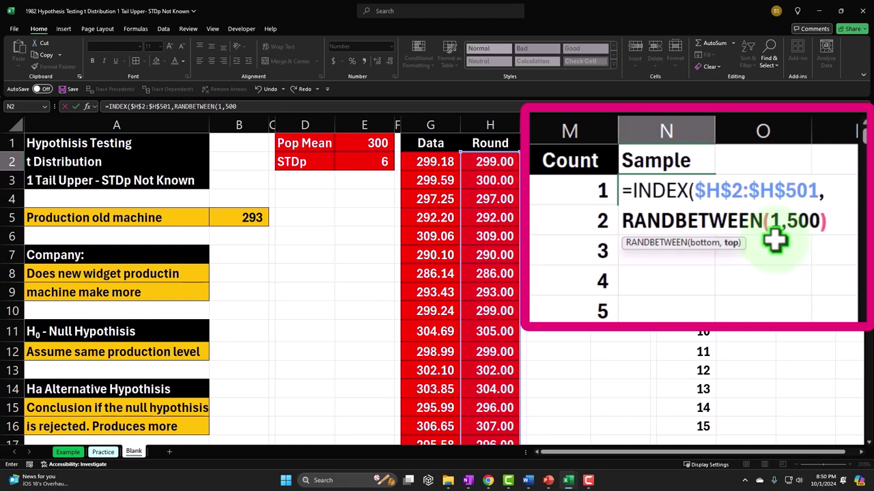
{"action": "type", "text": ")"}
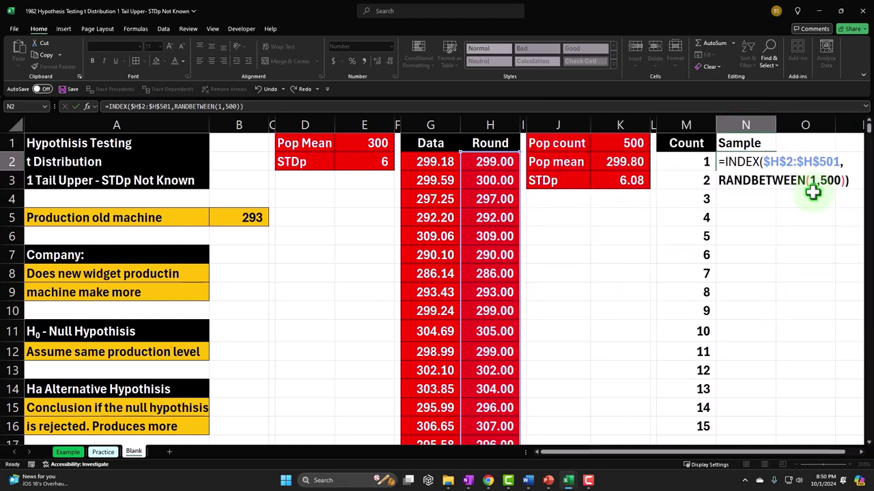
{"action": "key", "text": "Return"}
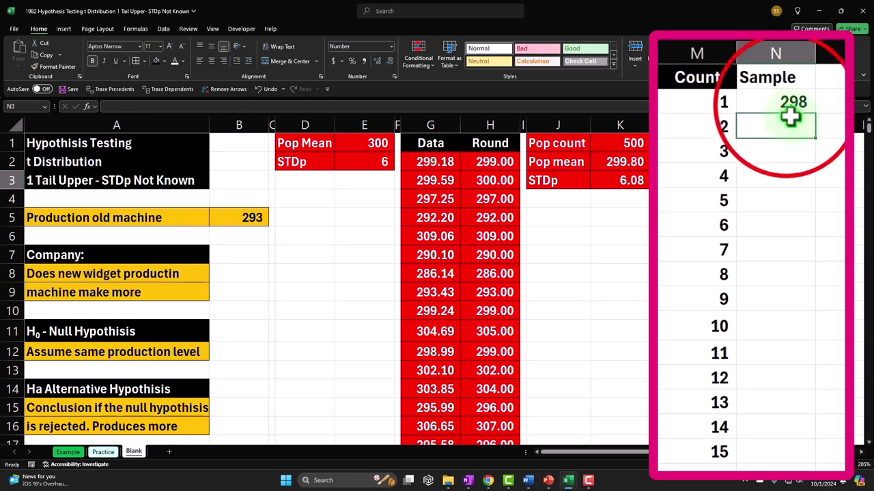
Step: Fill the random sample formula down N2:N16 for all 15 counts
{"action": "left_click", "coordinate": [788, 107]}
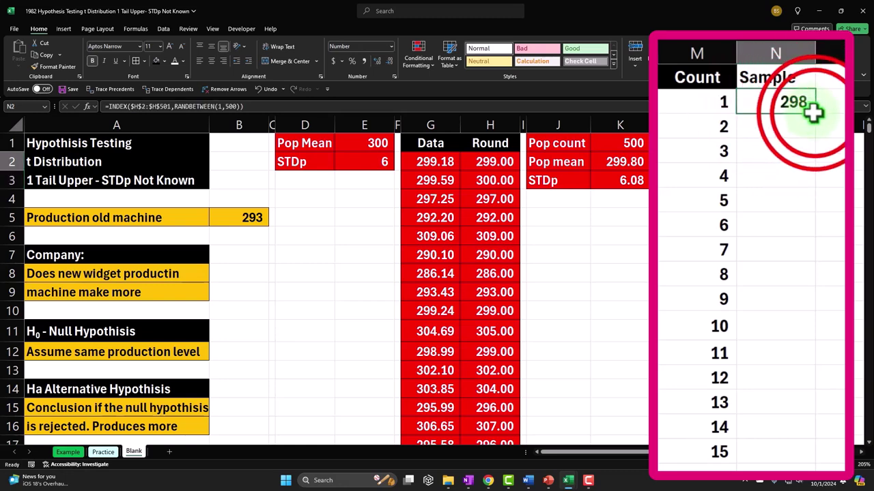
{"action": "double_click", "coordinate": [812, 114]}
{"action": "scroll", "coordinate": [802, 279], "scroll_direction": "down", "scroll_amount": 1}
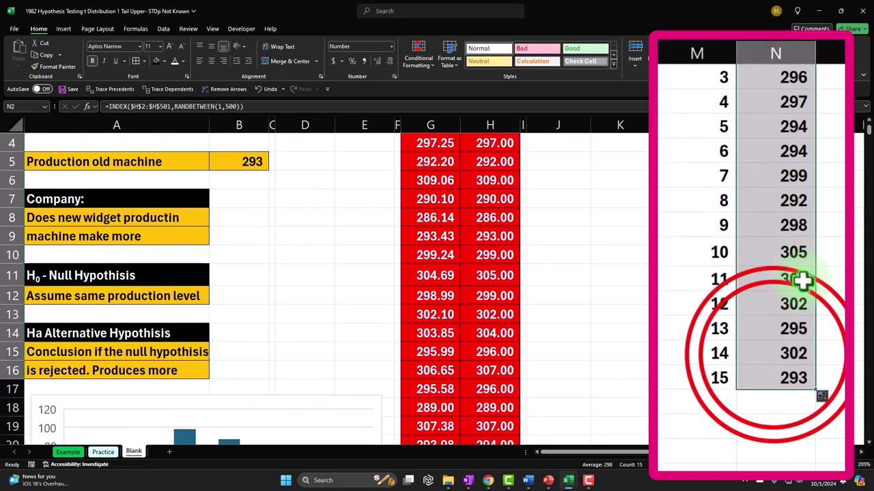
{"action": "double_click", "coordinate": [773, 353]}
{"action": "key", "text": "Return"}
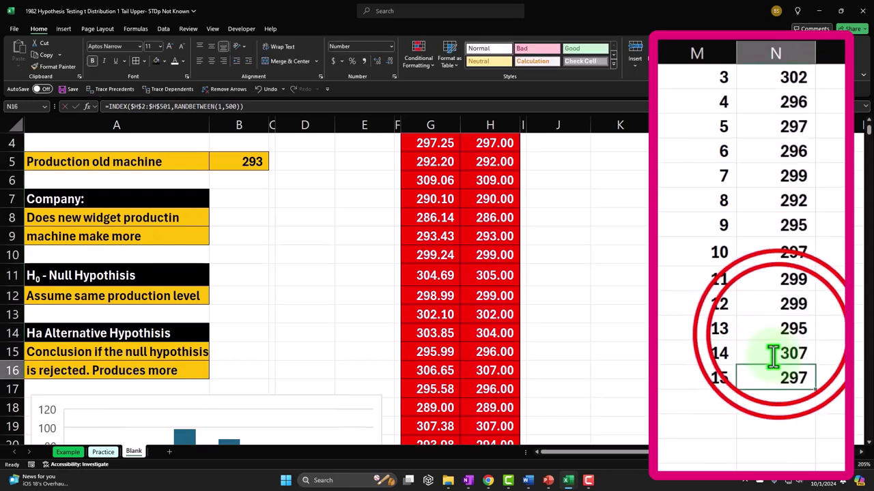
Step: Redraw the random samples a few times, then pick up M1's Count header formatting
{"action": "double_click", "coordinate": [773, 354]}
{"action": "key", "text": "ctrl+Return"}
{"action": "scroll", "coordinate": [779, 333], "scroll_direction": "up", "scroll_amount": 1}
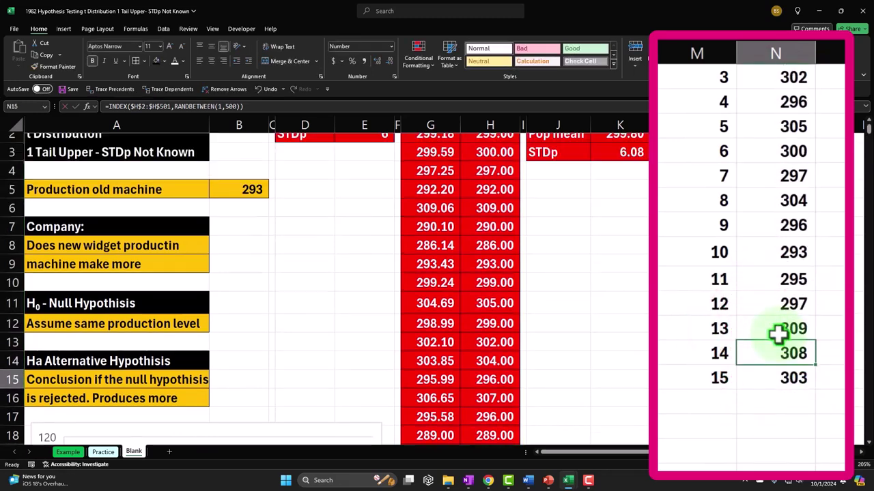
{"action": "scroll", "coordinate": [778, 333], "scroll_direction": "up", "scroll_amount": 1}
{"action": "double_click", "coordinate": [786, 223]}
{"action": "key", "text": "Return"}
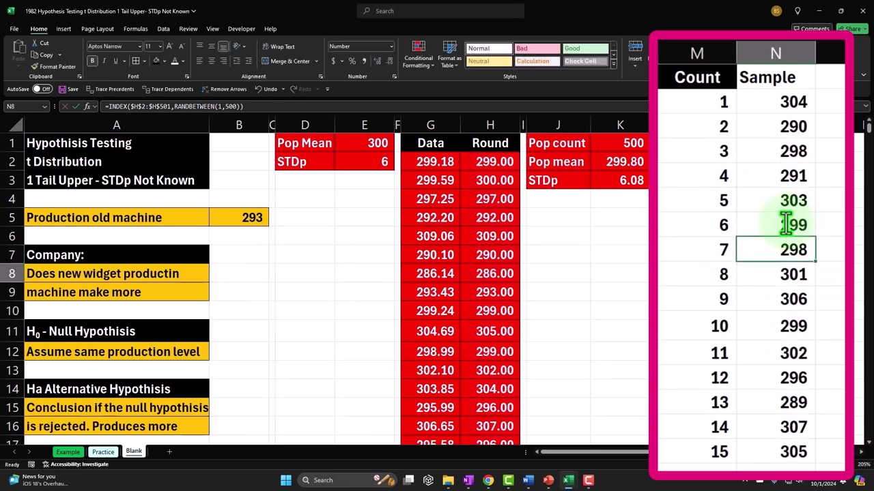
{"action": "left_click", "coordinate": [682, 74]}
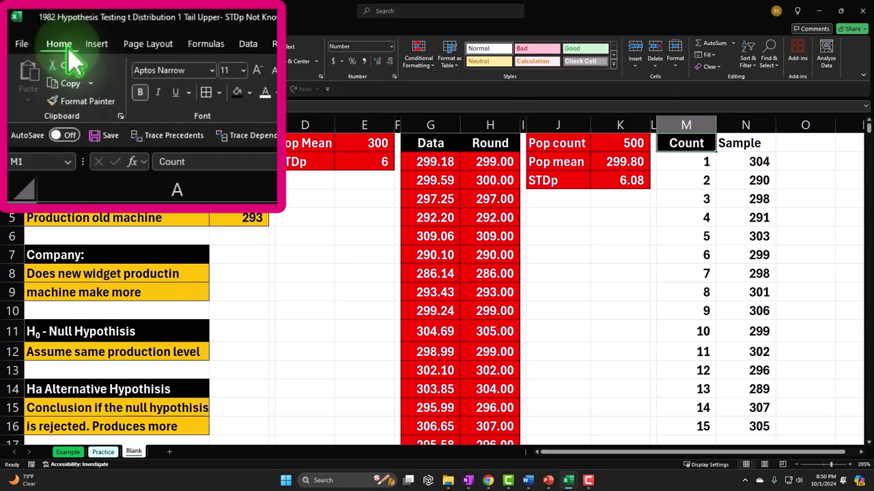
{"action": "left_click", "coordinate": [88, 101]}
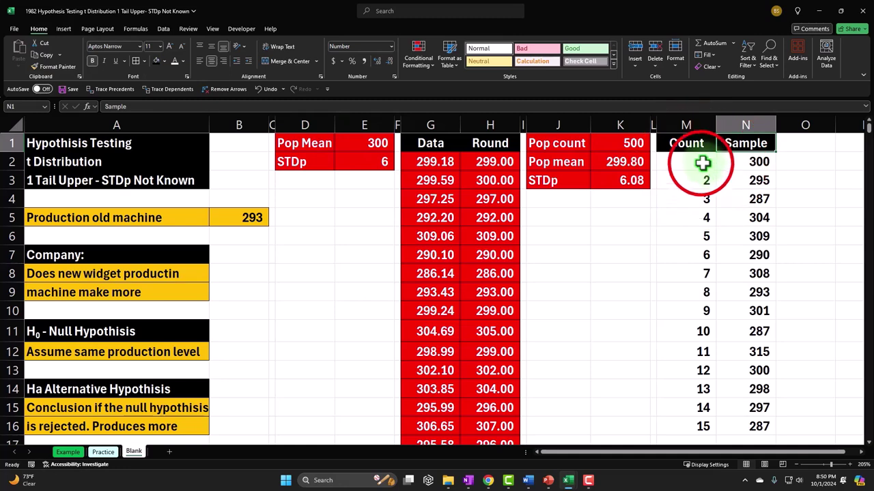
Step: Fill the Count and Sample values in M2:N16 with a custom light cyan colour
{"action": "left_click_drag", "start_coordinate": [703, 162], "coordinate": [738, 388]}
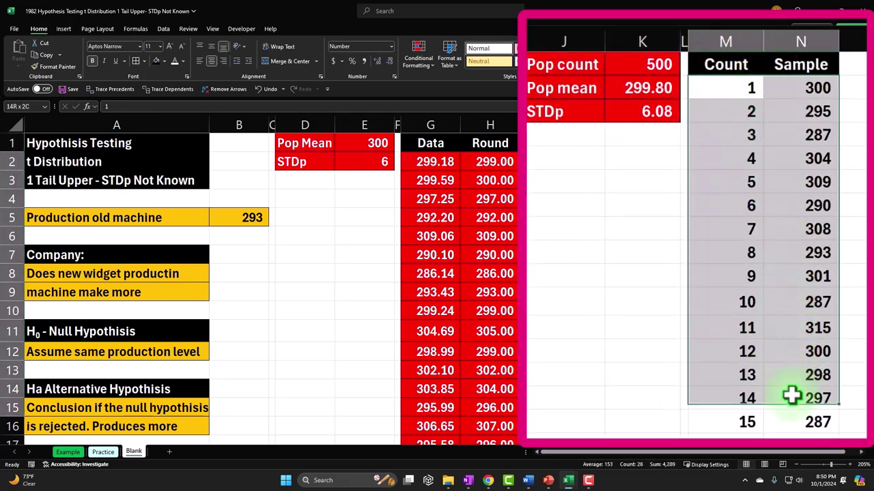
{"action": "left_click_drag", "start_coordinate": [792, 396], "coordinate": [792, 413]}
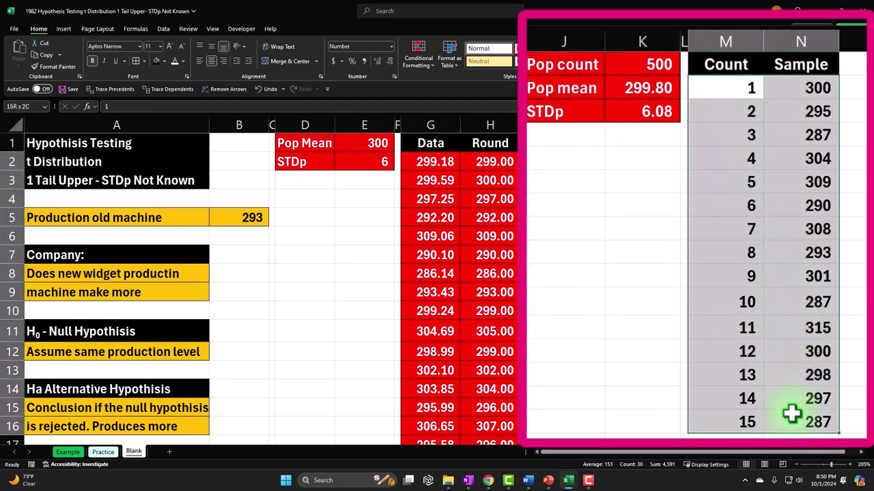
{"action": "right_click", "coordinate": [714, 199]}
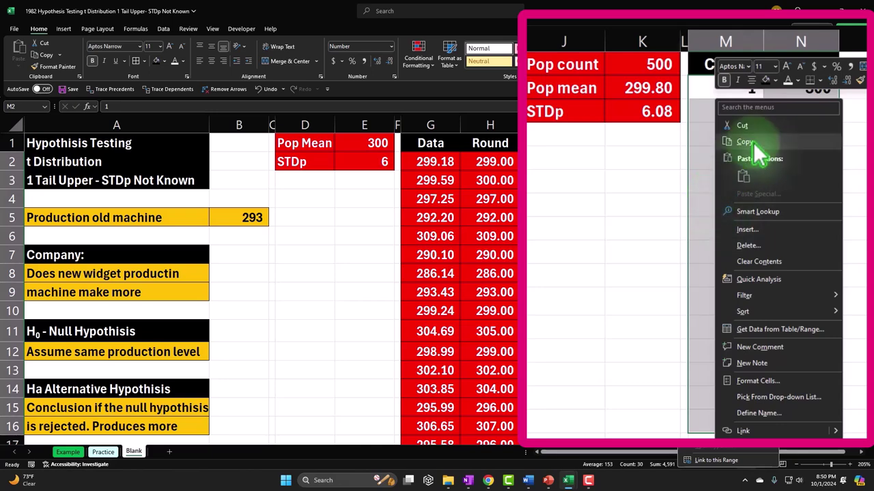
{"action": "left_click", "coordinate": [774, 80]}
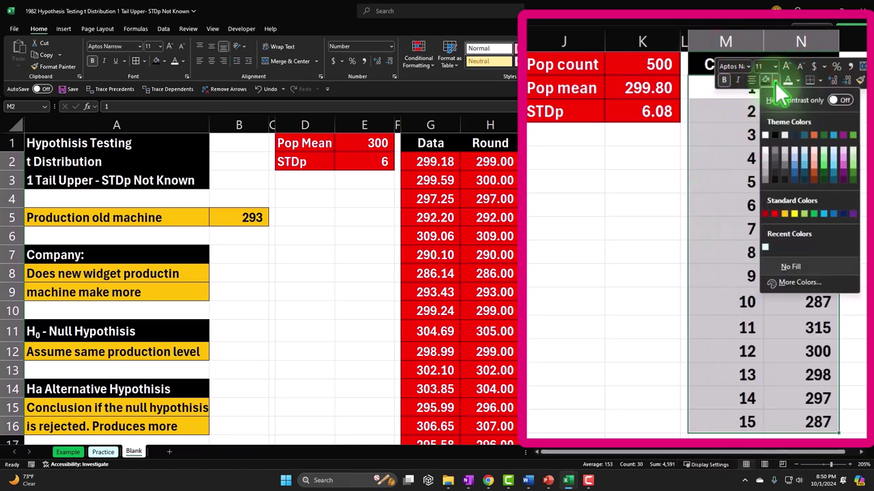
{"action": "left_click", "coordinate": [777, 272]}
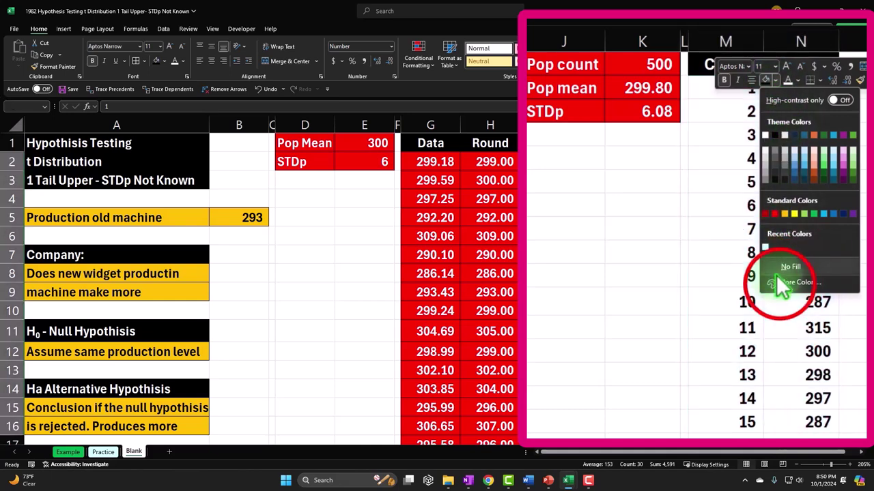
{"action": "left_click", "coordinate": [581, 66]}
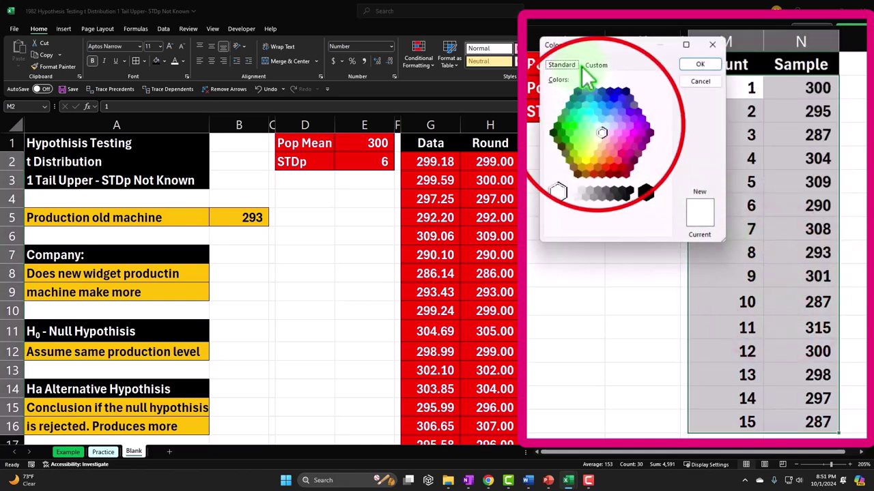
{"action": "left_click", "coordinate": [597, 125]}
{"action": "left_click", "coordinate": [696, 65]}
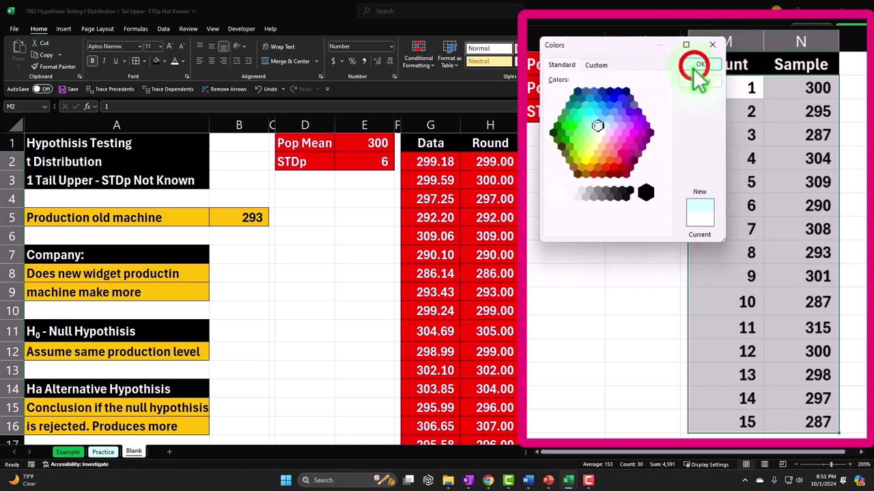
{"action": "left_click", "coordinate": [163, 62]}
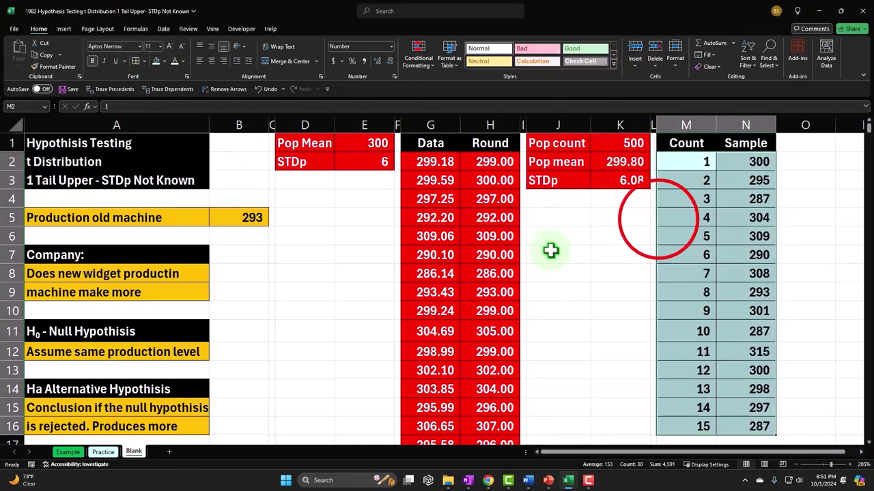
{"action": "left_click", "coordinate": [685, 236]}
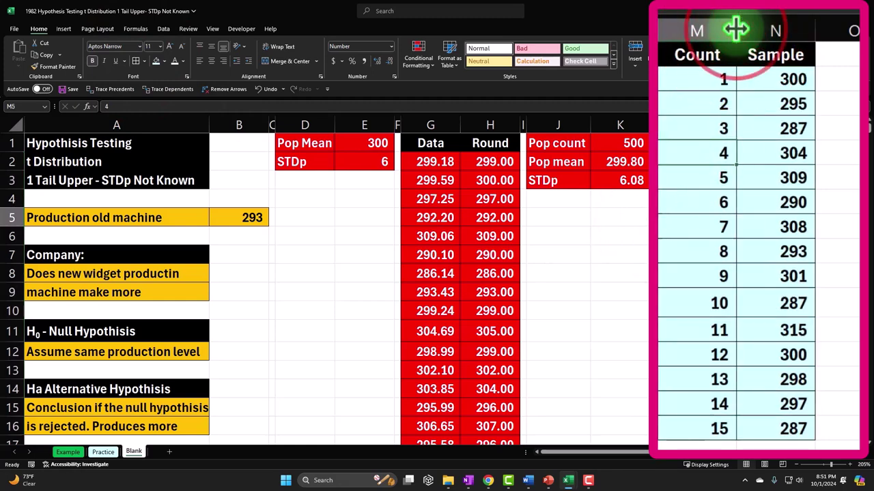
Step: Autofit columns M and N to their Count and Sample headers
{"action": "double_click", "coordinate": [735, 28]}
{"action": "double_click", "coordinate": [815, 29]}
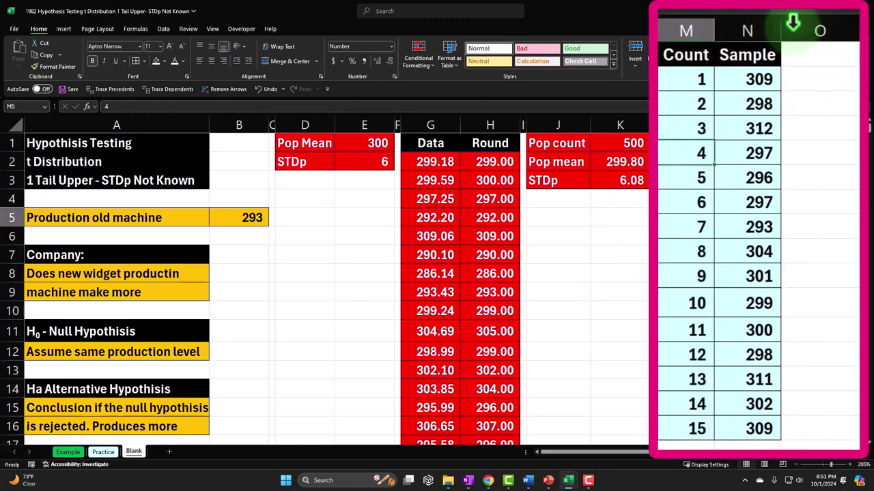
{"action": "left_click", "coordinate": [802, 77]}
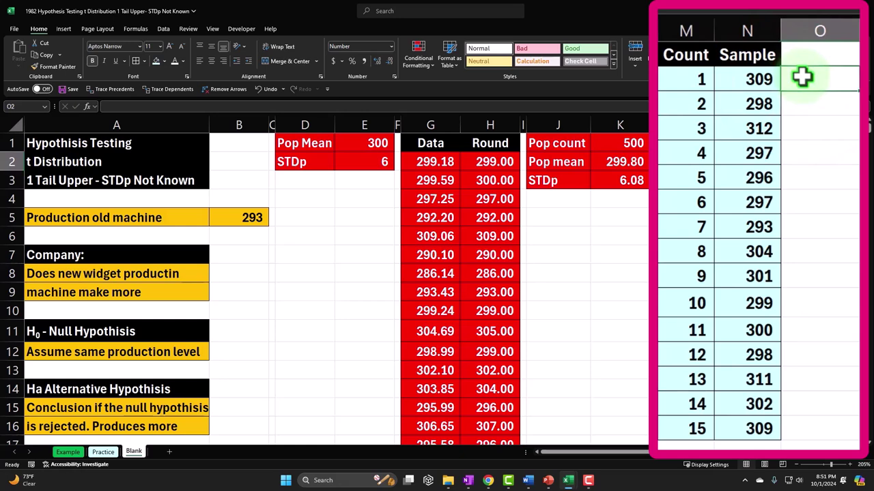
{"action": "key", "text": "Right"}
{"action": "key", "text": "Right"}
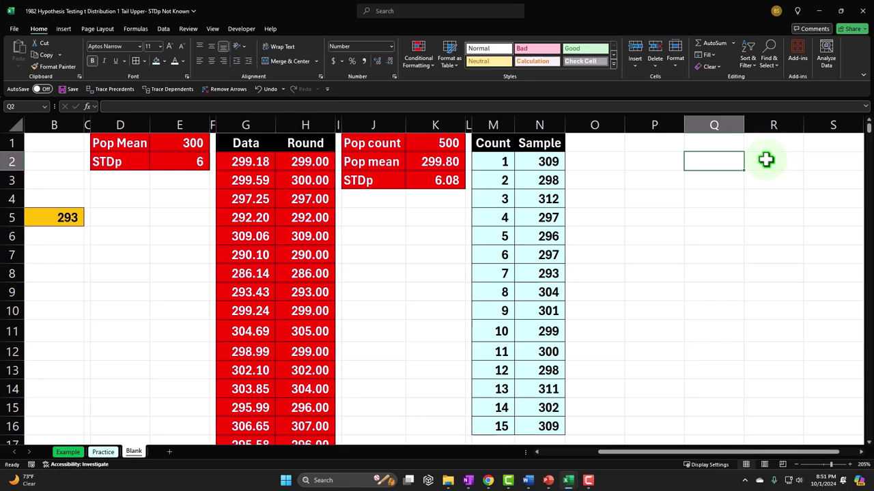
Step: Give column O column L's narrow width and start the 'H0:' label in P1
{"action": "left_click", "coordinate": [468, 125]}
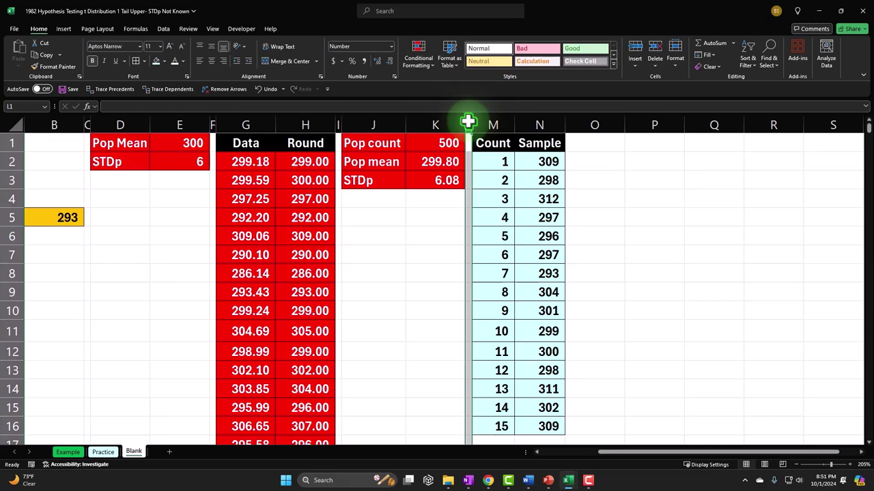
{"action": "left_click", "coordinate": [56, 66]}
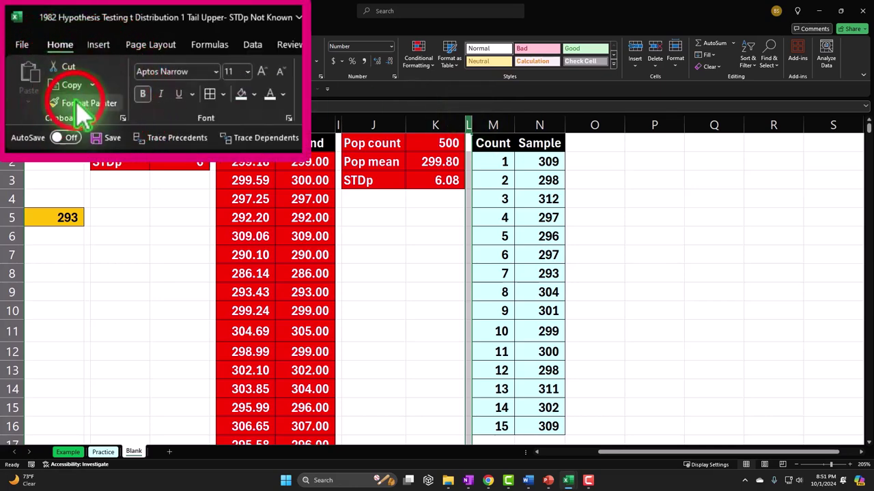
{"action": "left_click", "coordinate": [595, 125]}
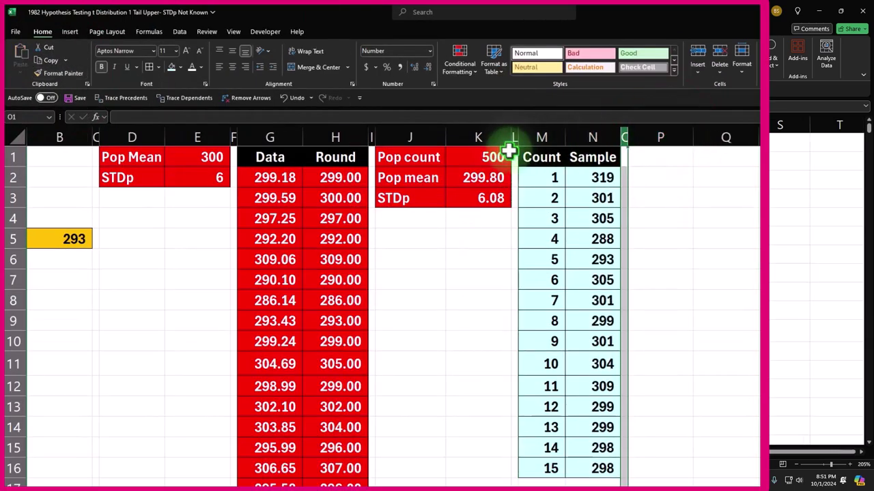
{"action": "left_click", "coordinate": [650, 161]}
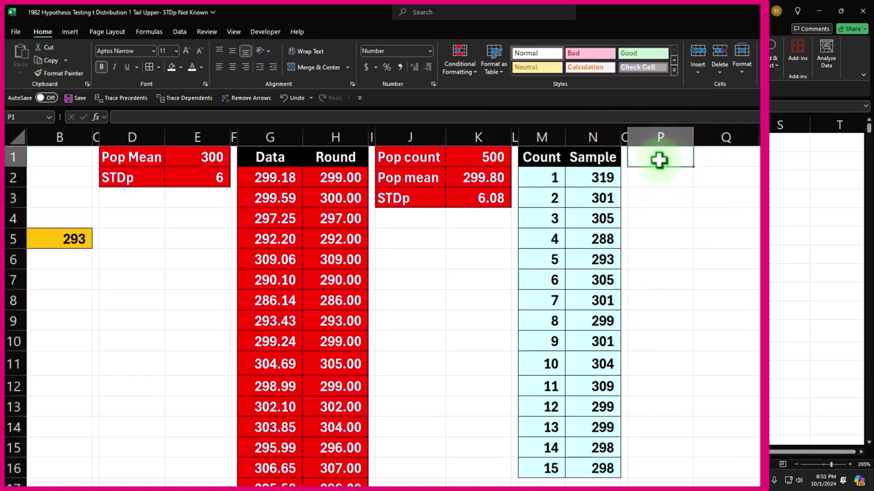
{"action": "type", "text": "H0:"}
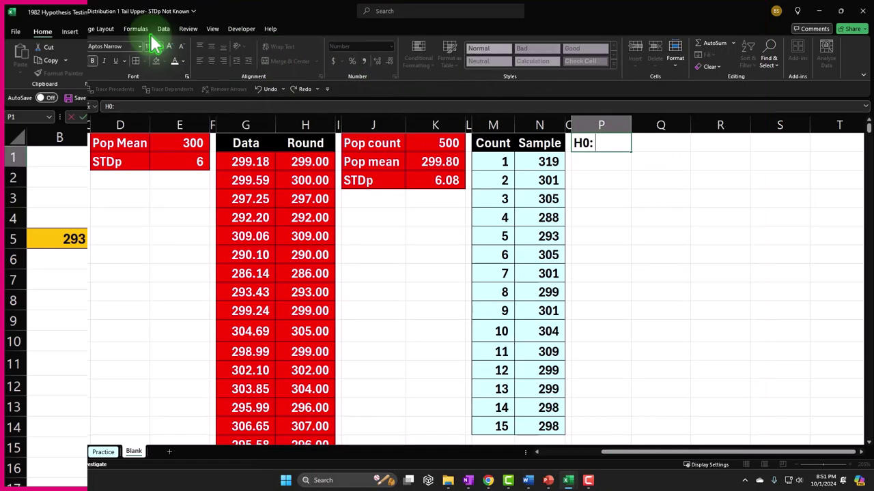
Step: Insert the Greek small letter μ after 'H0:' in P1 using the Symbol dialog
{"action": "left_click", "coordinate": [92, 40]}
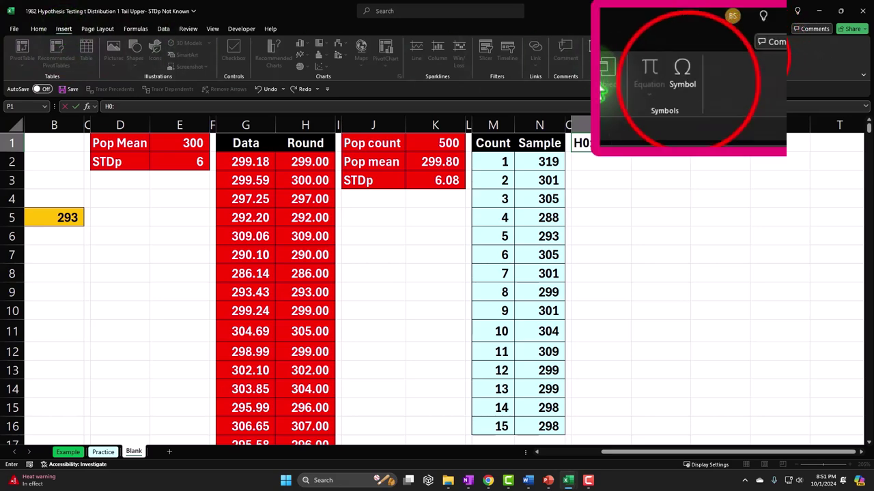
{"action": "left_click", "coordinate": [741, 49]}
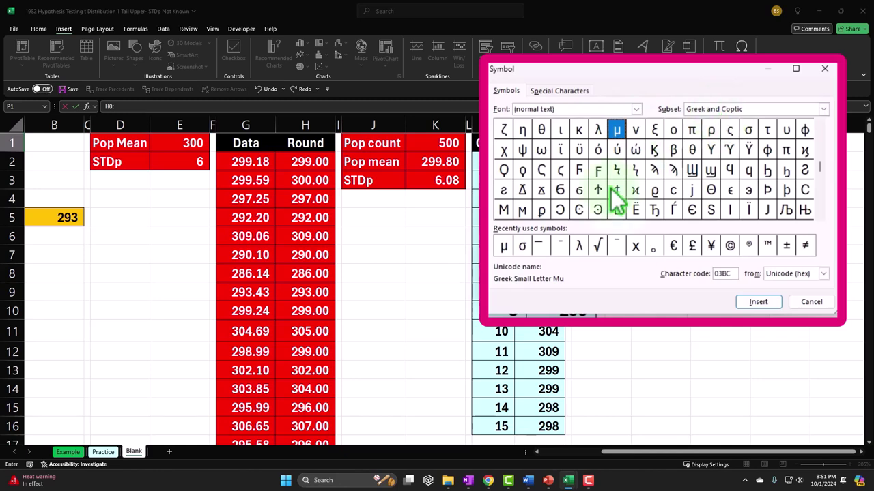
{"action": "left_click", "coordinate": [505, 250]}
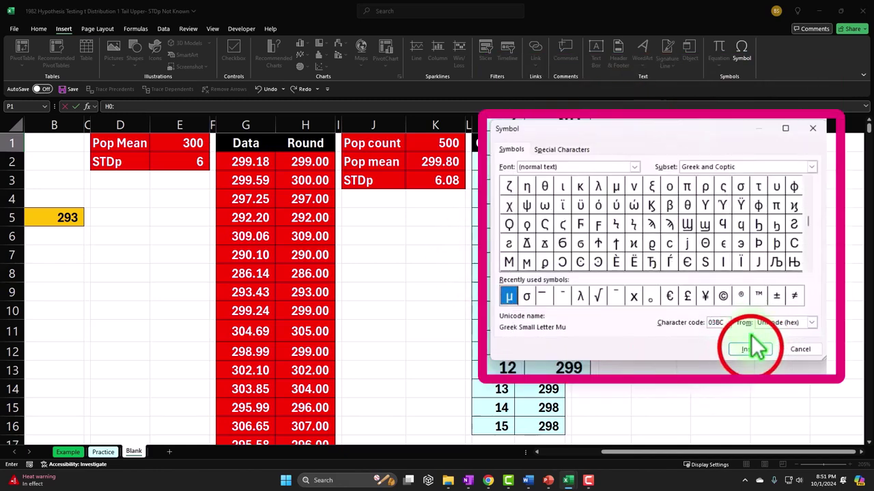
{"action": "left_click", "coordinate": [686, 355]}
{"action": "left_click", "coordinate": [812, 128]}
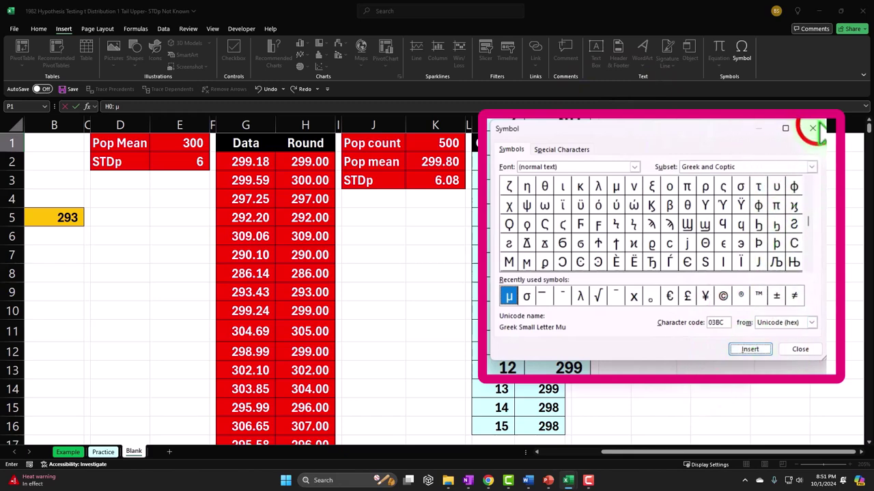
{"action": "key", "text": "Return"}
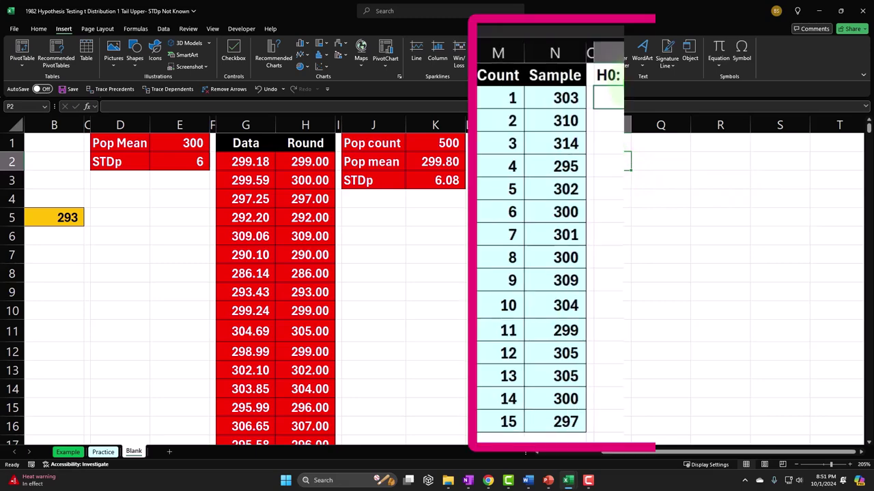
Step: Format the 0 in P1's 'H0: μ' label as subscript
{"action": "left_click", "coordinate": [619, 76]}
{"action": "double_click", "coordinate": [619, 76]}
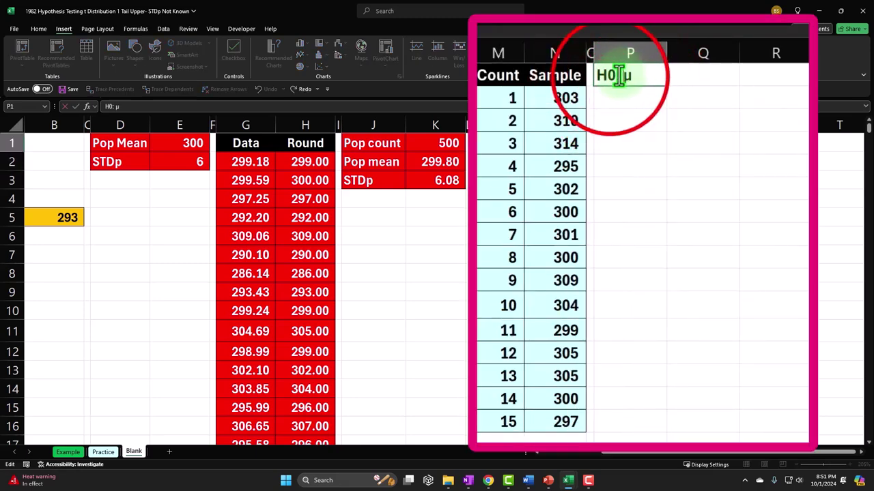
{"action": "left_click_drag", "start_coordinate": [618, 76], "coordinate": [613, 81]}
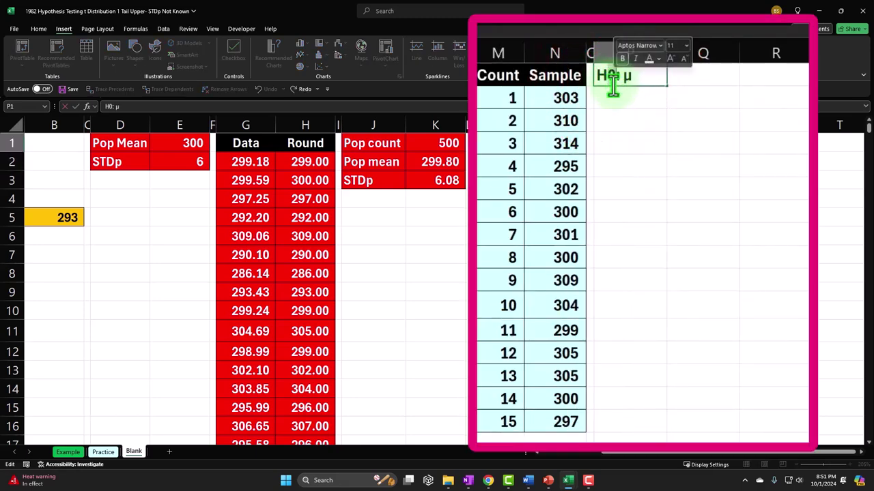
{"action": "right_click", "coordinate": [614, 80]}
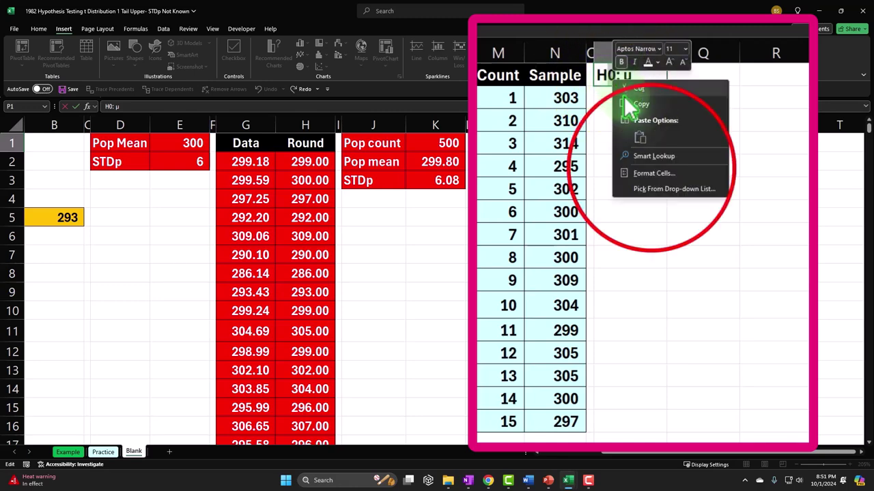
{"action": "left_click", "coordinate": [652, 171]}
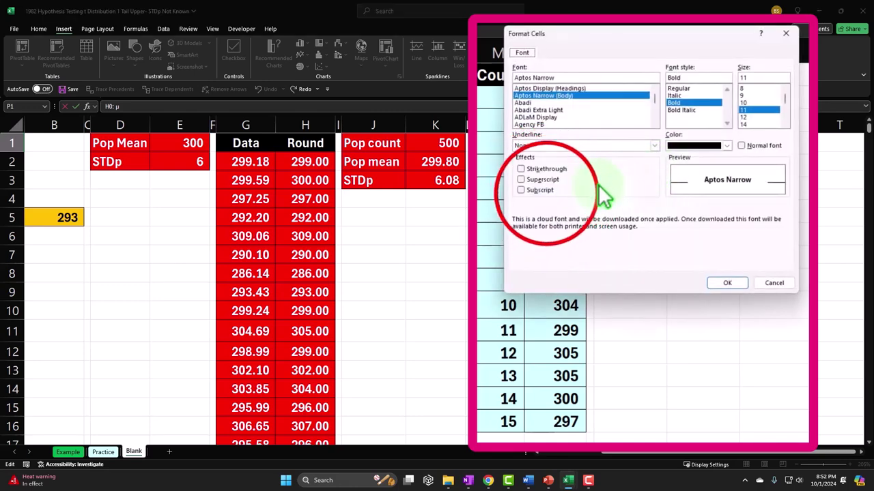
{"action": "left_click", "coordinate": [546, 193]}
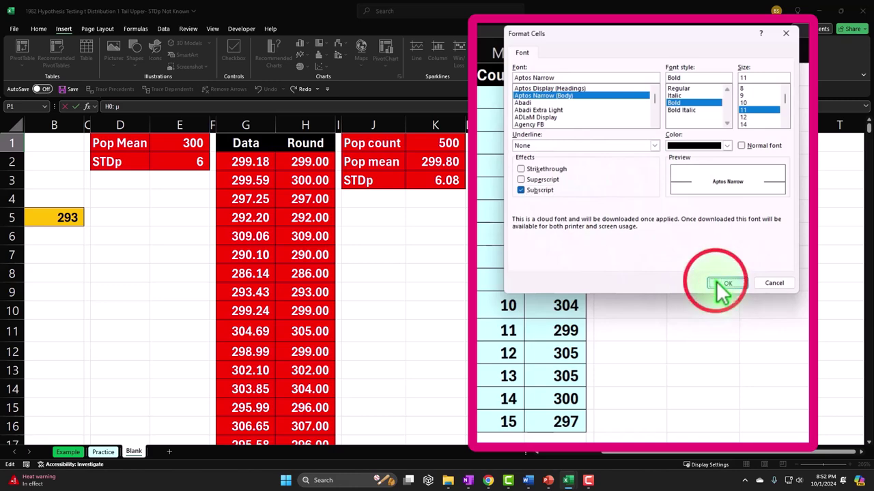
{"action": "left_click", "coordinate": [725, 284]}
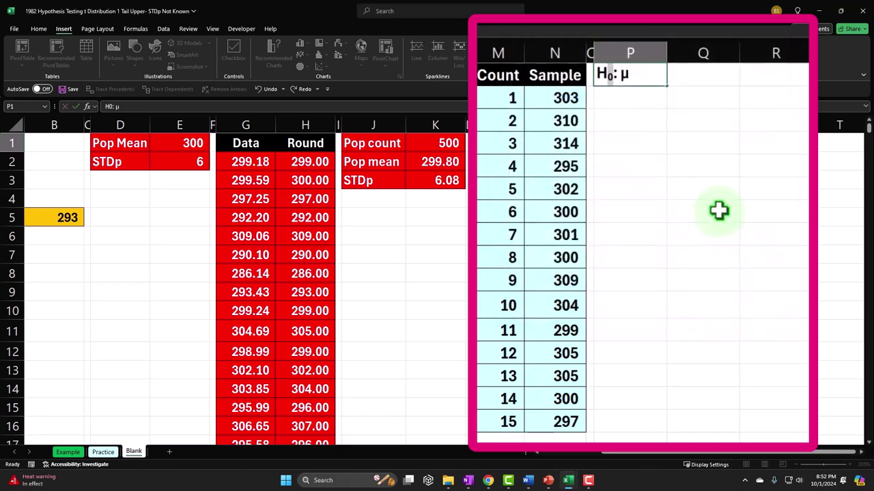
{"action": "key", "text": "Return"}
{"action": "key", "text": "Right"}
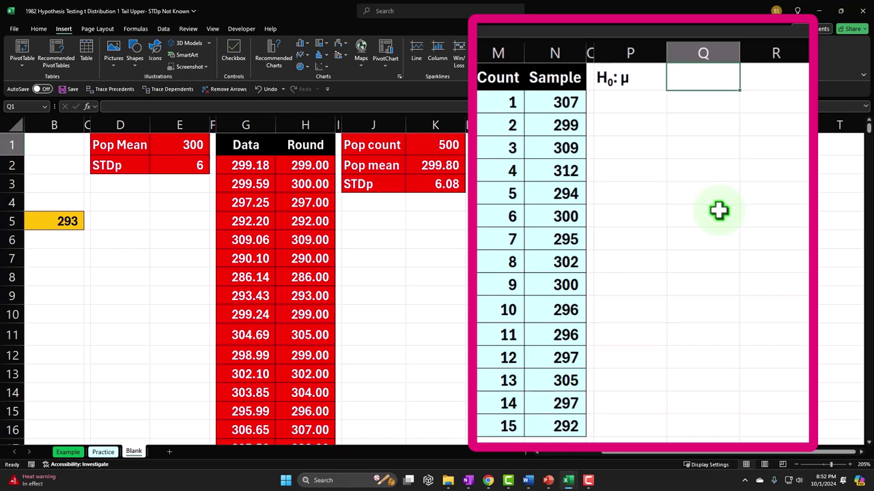
Step: Enter <= in Q1 and make R1 reference B5's 293 with =B5
{"action": "type", "text": "<="}
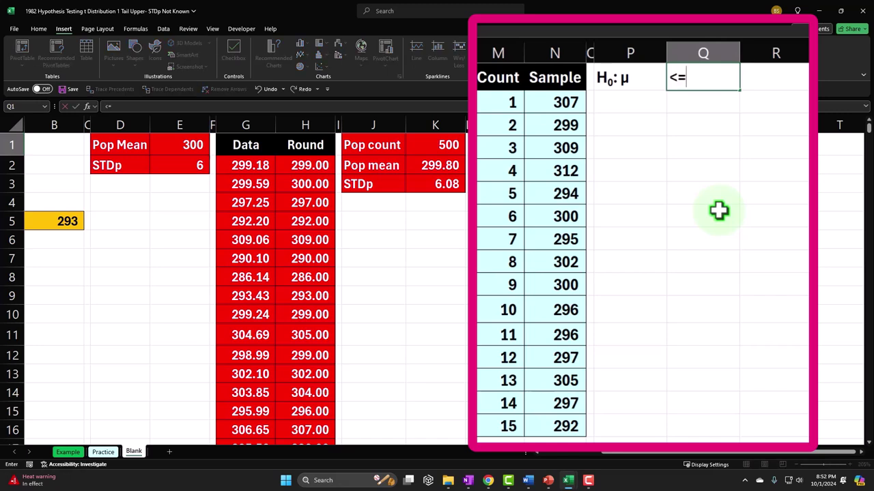
{"action": "key", "text": "Return"}
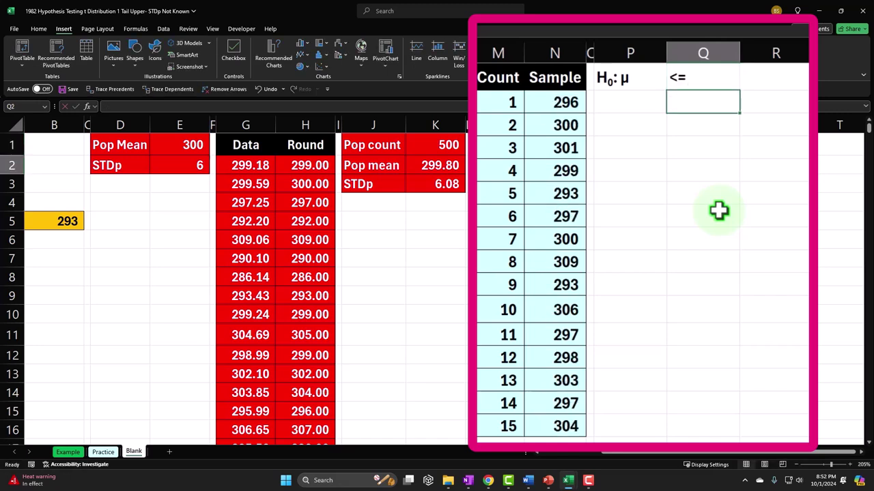
{"action": "key", "text": "Up"}
{"action": "key", "text": "Right"}
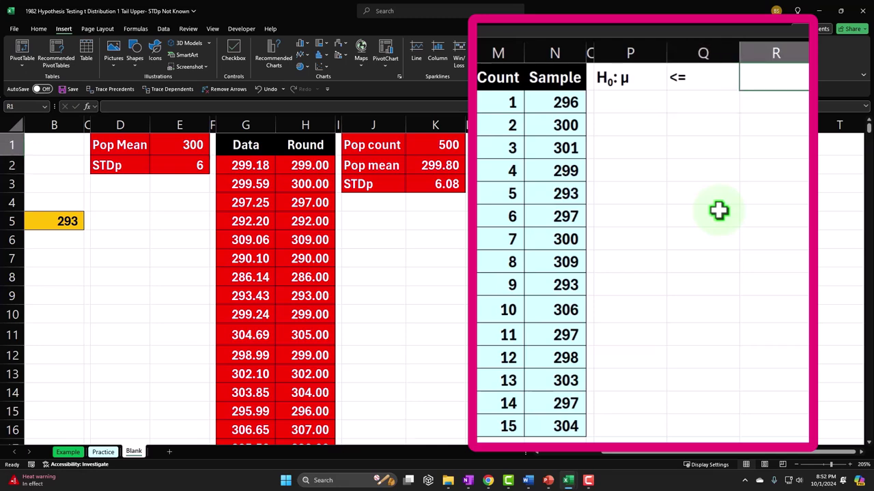
{"action": "type", "text": "="}
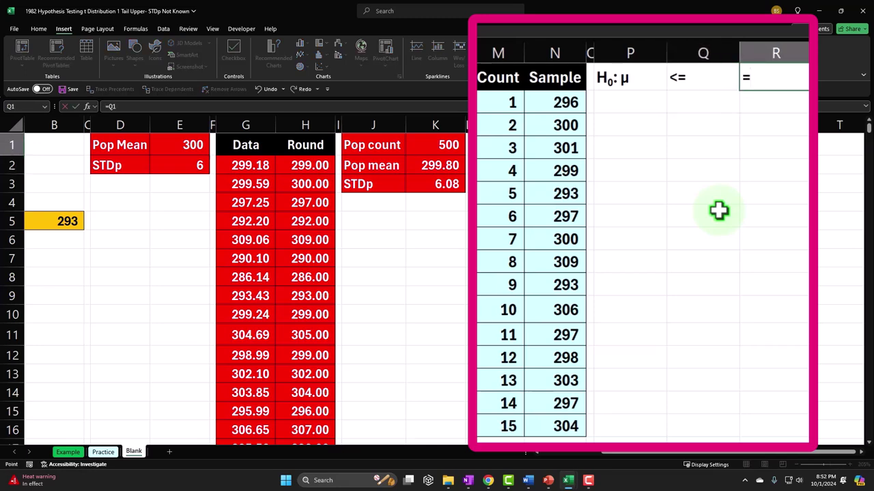
{"action": "key", "text": "Left"}
{"action": "key", "text": "Left"}
{"action": "key", "text": "Left"}
{"action": "key", "text": "Left"}
{"action": "key", "text": "Left"}
{"action": "key", "text": "Left"}
{"action": "key", "text": "Left"}
{"action": "key", "text": "Left"}
{"action": "key", "text": "Left"}
{"action": "key", "text": "Left"}
{"action": "key", "text": "Left"}
{"action": "key", "text": "Left"}
{"action": "key", "text": "Left"}
{"action": "key", "text": "Left"}
{"action": "key", "text": "Left"}
{"action": "key", "text": "Down"}
{"action": "key", "text": "Down"}
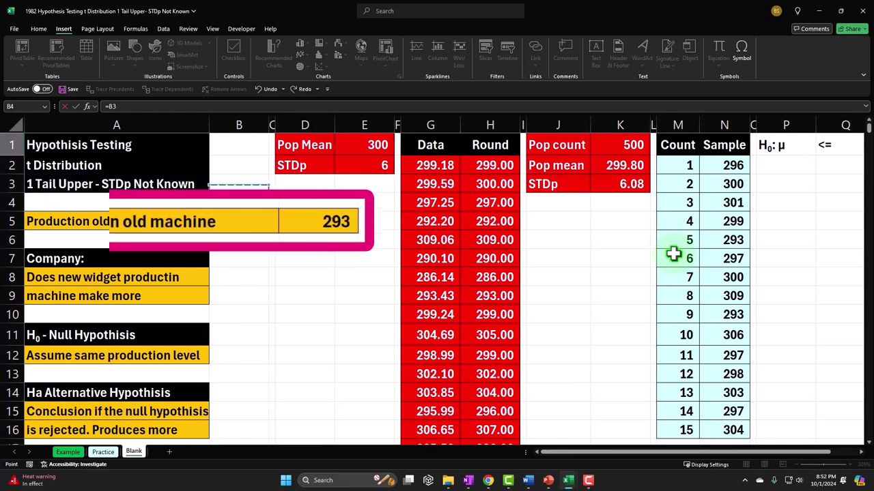
{"action": "key", "text": "Down"}
{"action": "key", "text": "Down"}
{"action": "key", "text": "Return"}
{"action": "key", "text": "Right"}
{"action": "key", "text": "Right"}
{"action": "key", "text": "Right"}
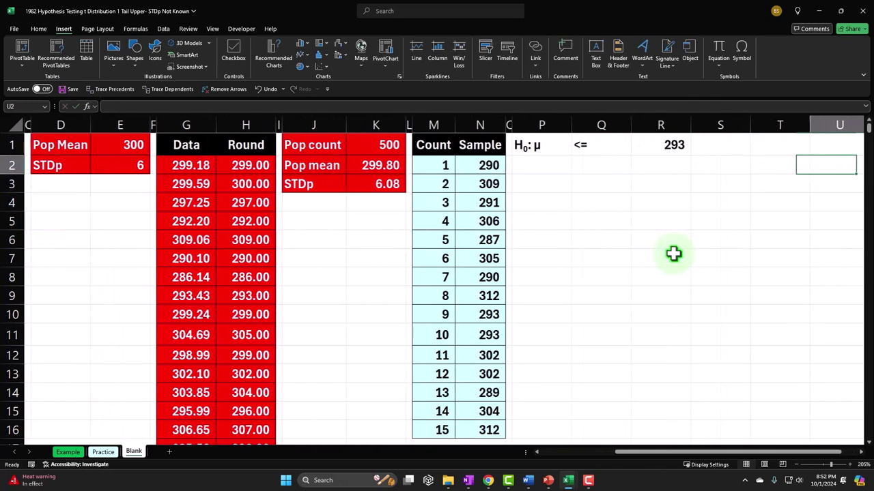
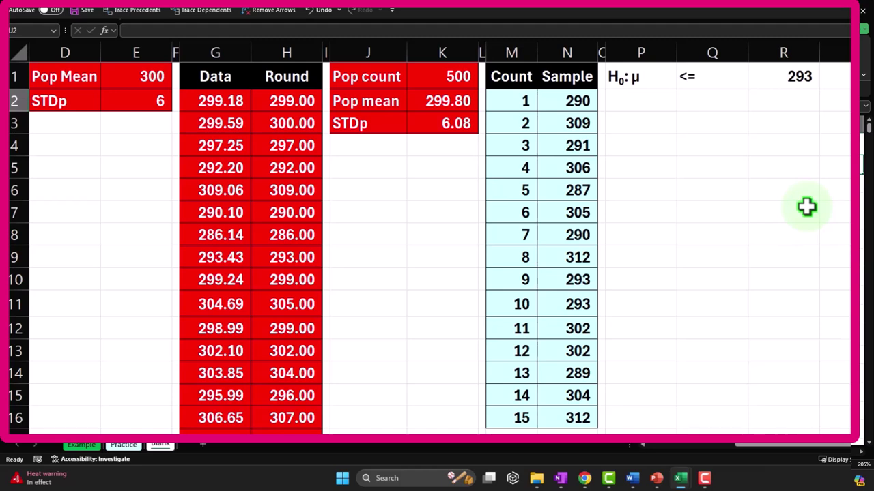
Step: Enter the label 'Ha: μ' in cell P2, inserting μ from the Symbol picker
{"action": "left_click", "coordinate": [656, 101]}
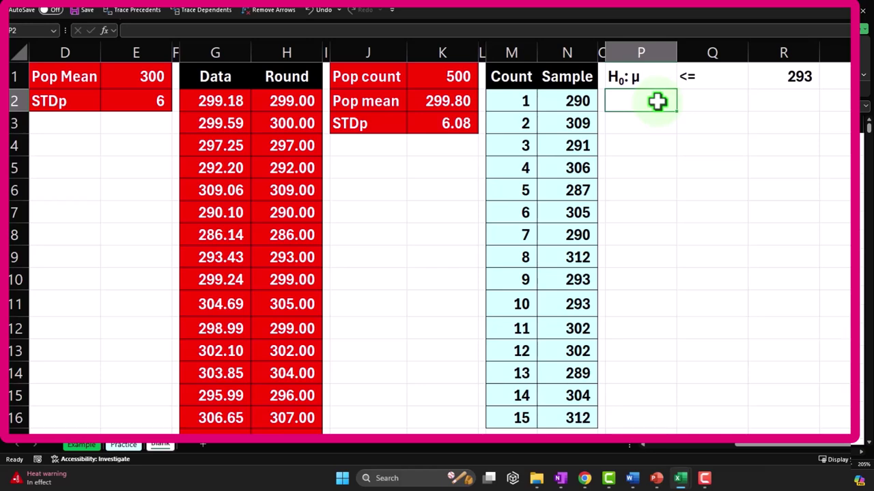
{"action": "type", "text": "Ha:"}
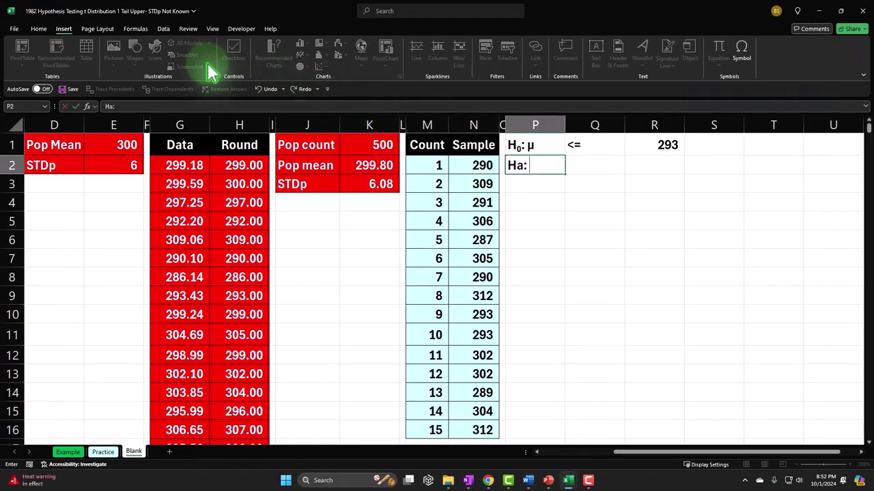
{"action": "left_click", "coordinate": [64, 29]}
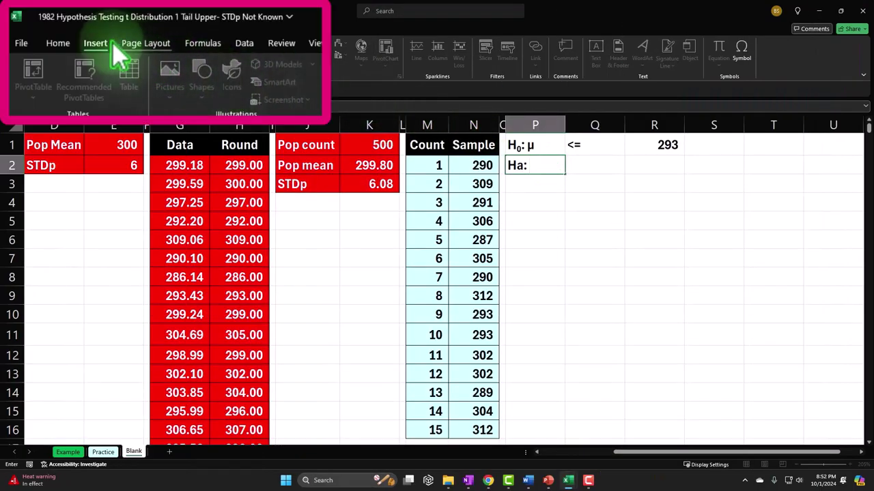
{"action": "left_click", "coordinate": [741, 51]}
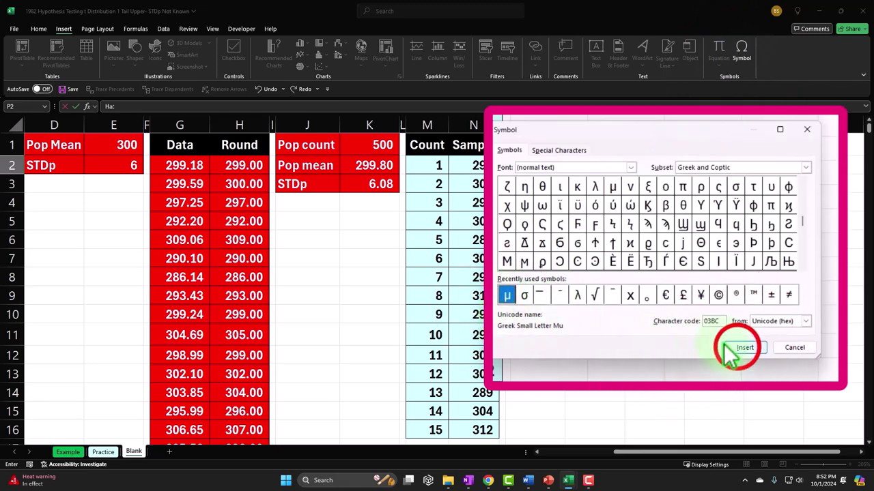
{"action": "left_click", "coordinate": [744, 348]}
{"action": "left_click", "coordinate": [807, 130]}
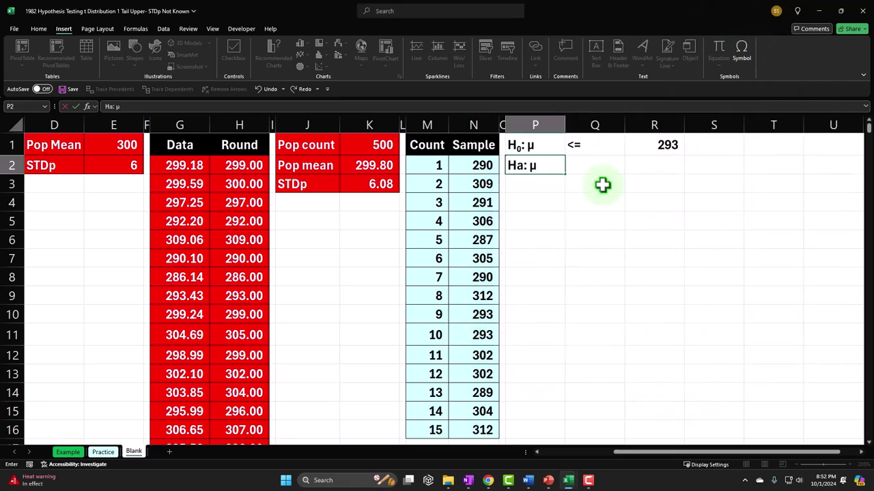
Step: Format the letter 'a' in P2 as subscript and commit the label
{"action": "left_click", "coordinate": [527, 166]}
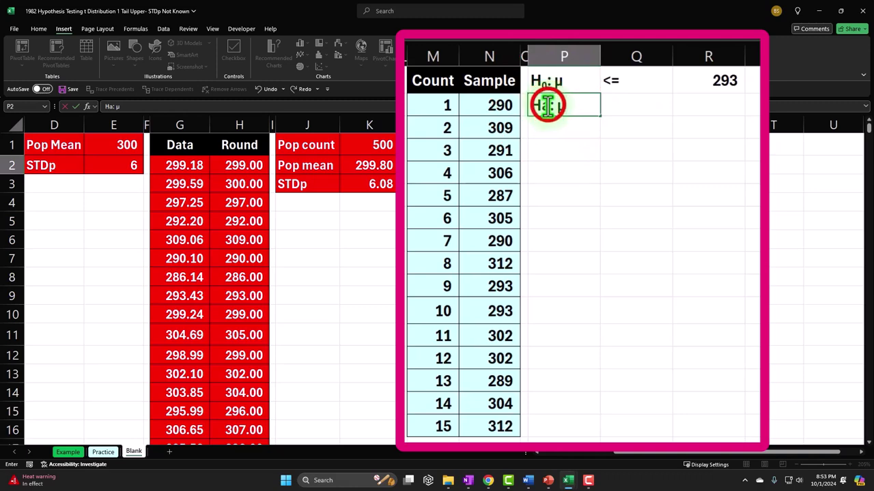
{"action": "right_click", "coordinate": [547, 108]}
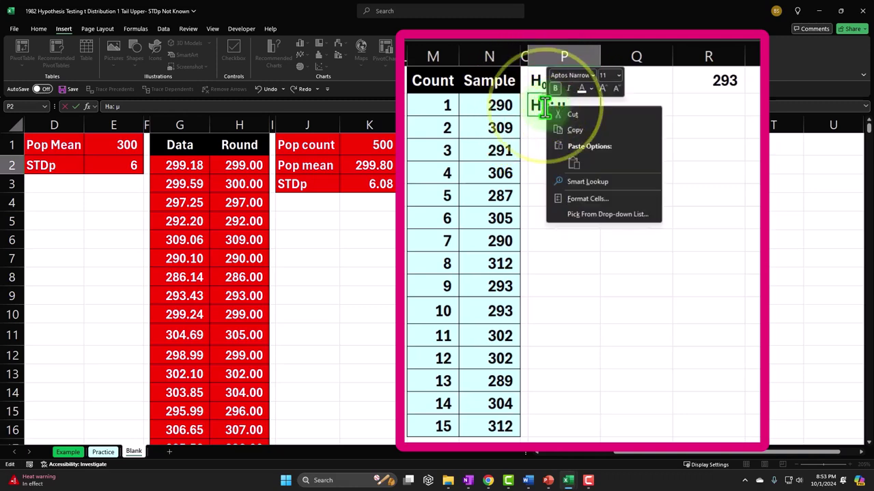
{"action": "left_click", "coordinate": [580, 199]}
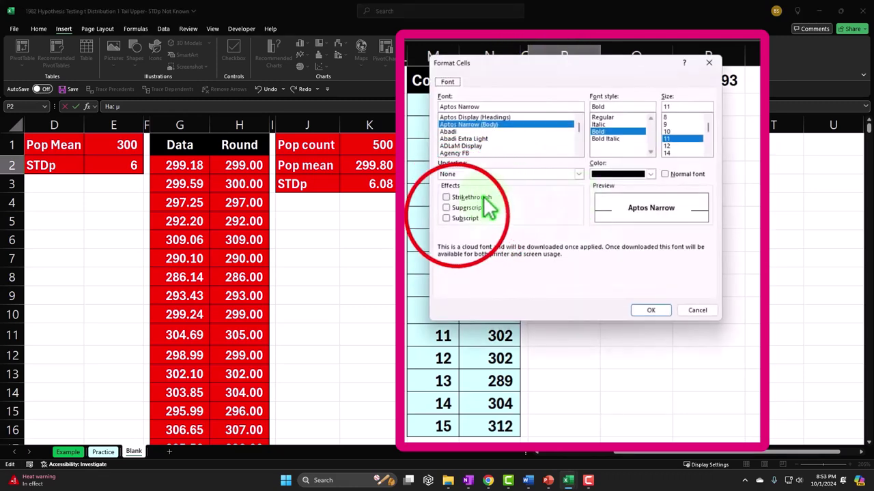
{"action": "left_click", "coordinate": [458, 216]}
{"action": "left_click", "coordinate": [644, 312]}
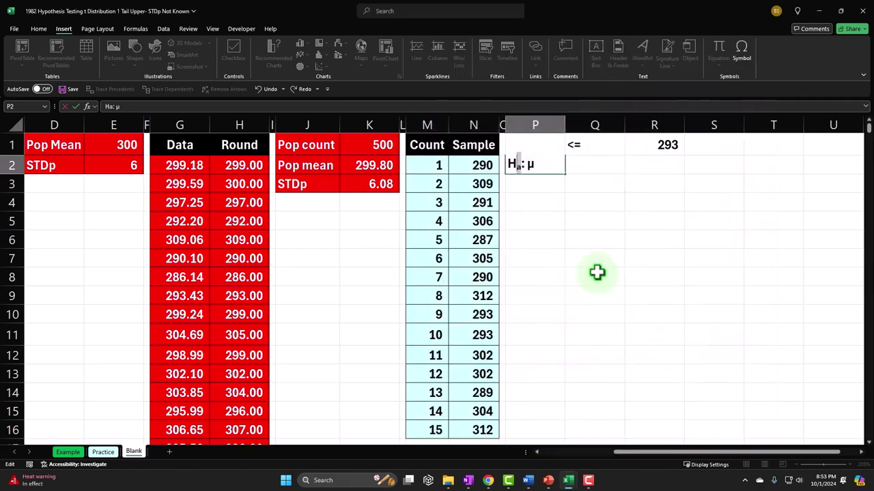
{"action": "key", "text": "Return"}
{"action": "key", "text": "Up"}
{"action": "key", "text": "Right"}
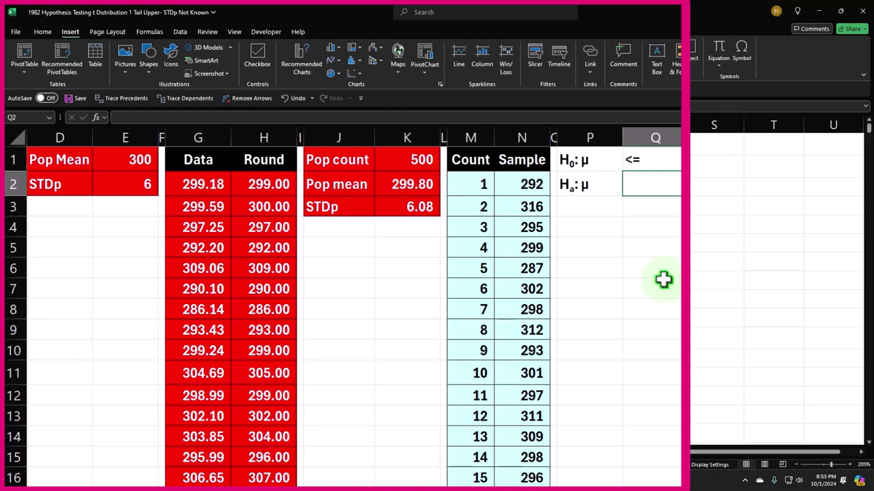
Step: Complete the Hₐ row with '>' in Q2 and =R1 (293) in R2, then narrow columns Q and R
{"action": "type", "text": ">"}
{"action": "key", "text": "Tab"}
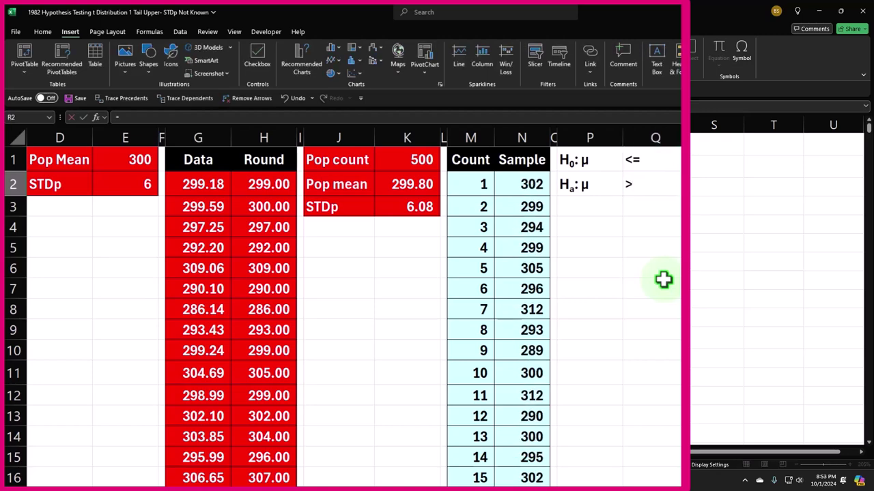
{"action": "type", "text": "="}
{"action": "key", "text": "Return"}
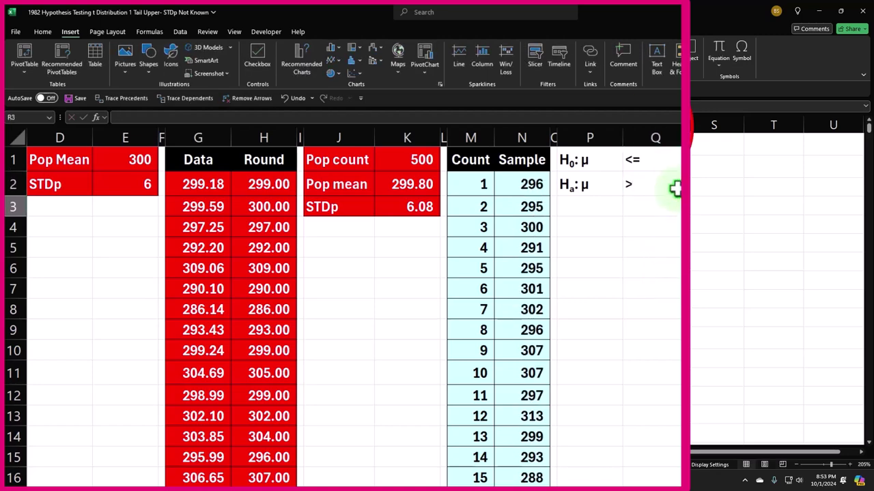
{"action": "left_click_drag", "start_coordinate": [673, 141], "coordinate": [594, 140]}
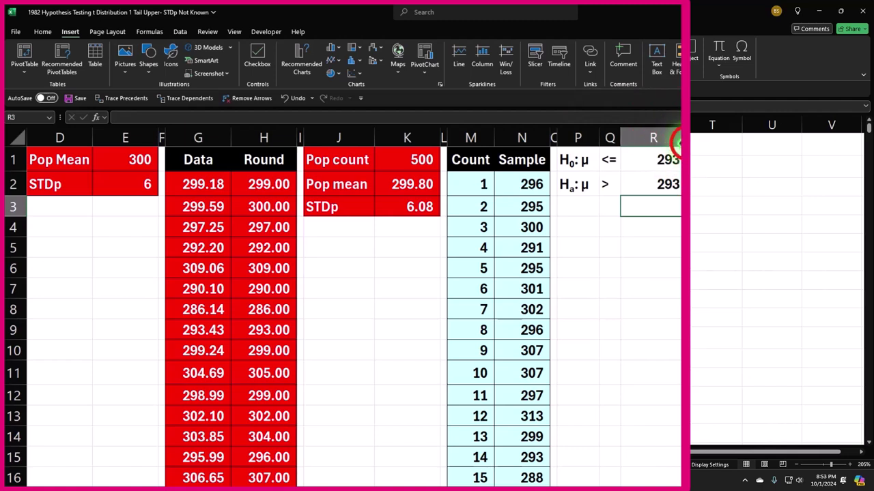
{"action": "left_click_drag", "start_coordinate": [677, 142], "coordinate": [659, 152]}
Step: Give the hypothesis table P1:R2 a light-blue fill and borders
{"action": "left_click_drag", "start_coordinate": [577, 163], "coordinate": [623, 181]}
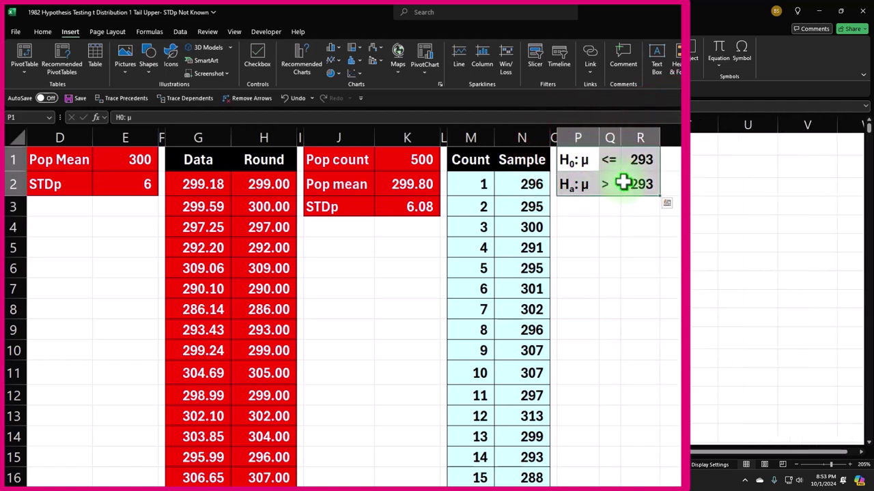
{"action": "left_click", "coordinate": [44, 32]}
{"action": "left_click", "coordinate": [171, 71]}
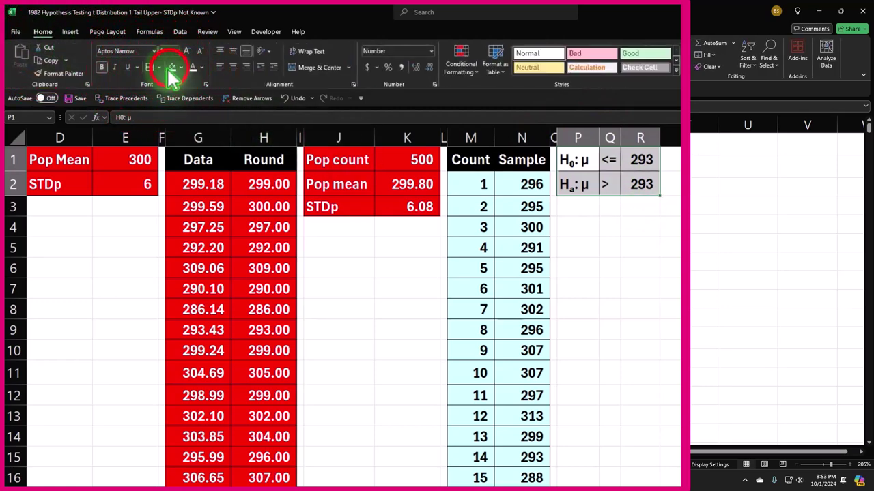
{"action": "left_click", "coordinate": [553, 224]}
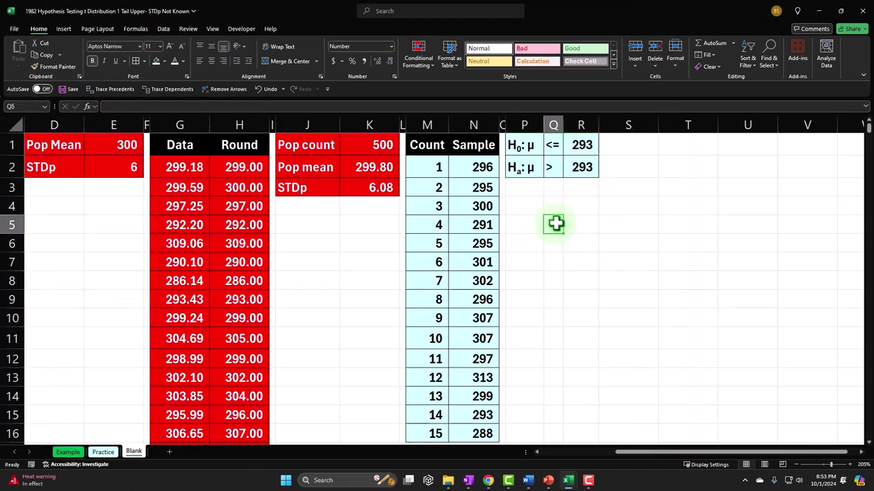
{"action": "key", "text": "Right"}
{"action": "key", "text": "Right"}
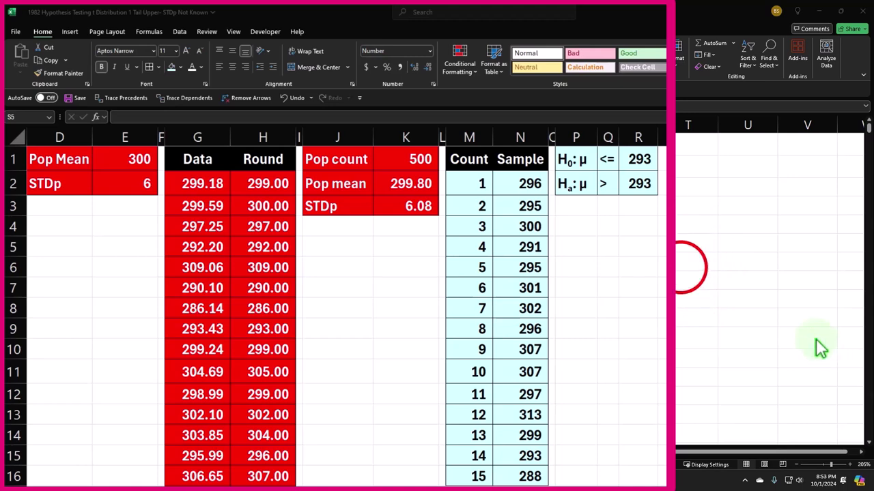
{"action": "left_click", "coordinate": [685, 272]}
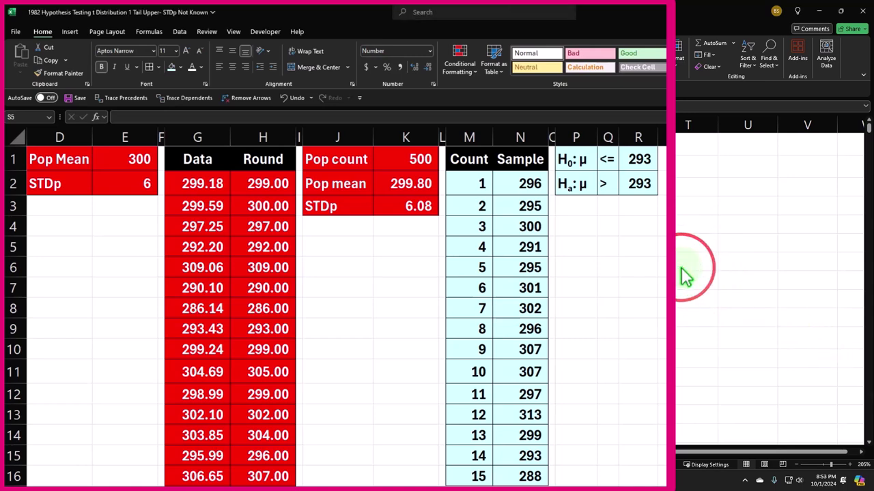
Step: Copy column O's narrow width onto column S with Format Painter
{"action": "left_click", "coordinate": [551, 137]}
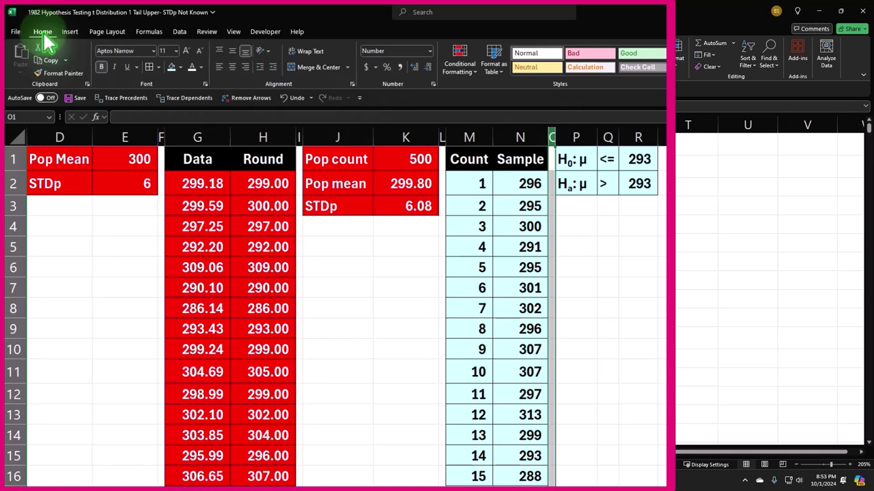
{"action": "left_click", "coordinate": [60, 73]}
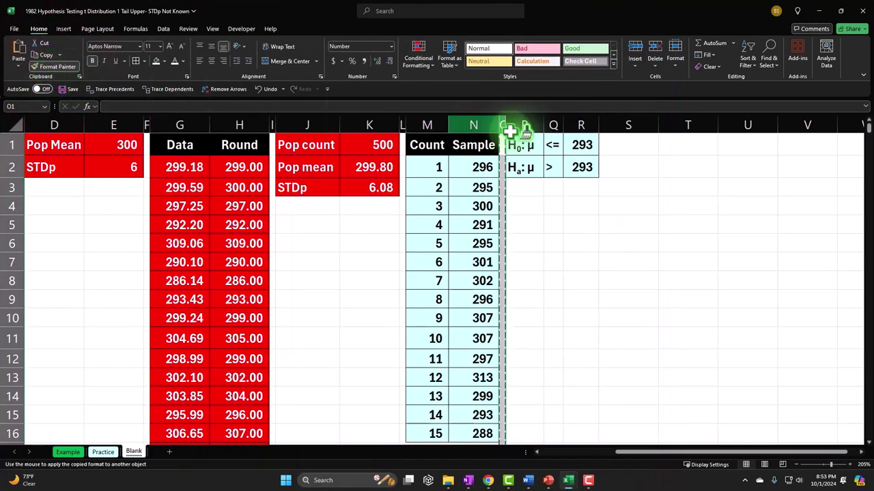
{"action": "left_click", "coordinate": [644, 127]}
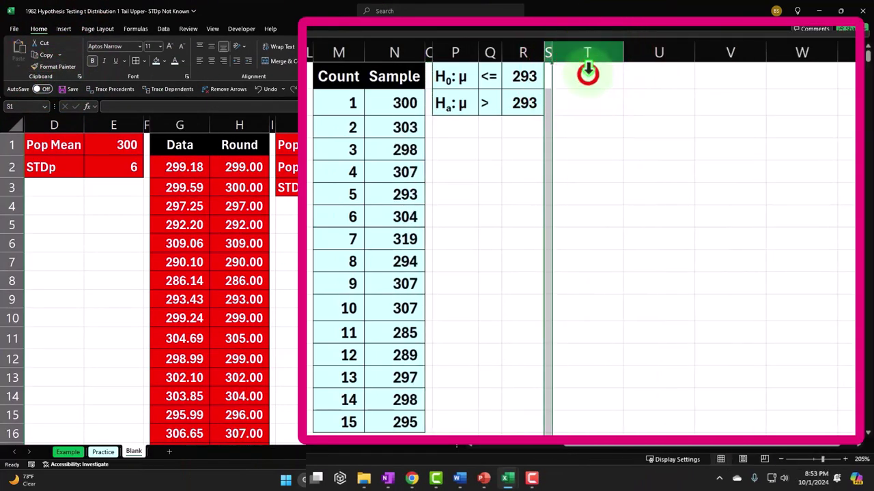
{"action": "left_click", "coordinate": [587, 75]}
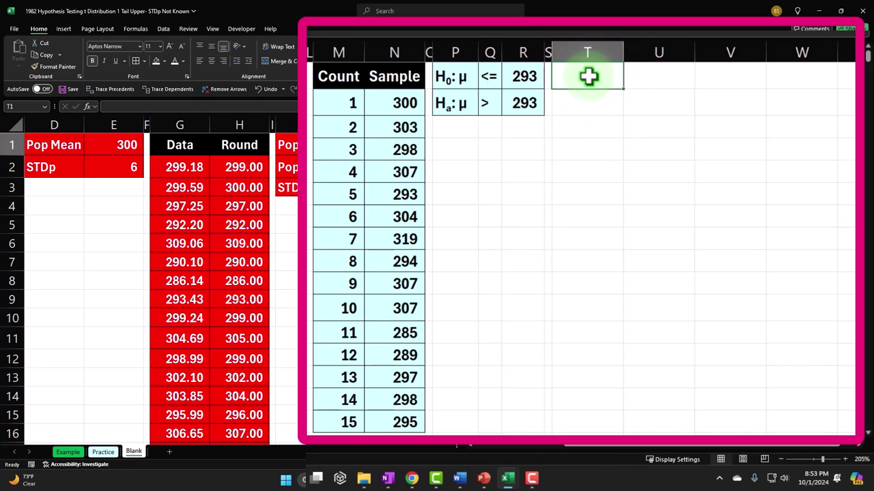
Step: Label T1 'n=sdample size' and widen column T to fit
{"action": "type", "text": "n"}
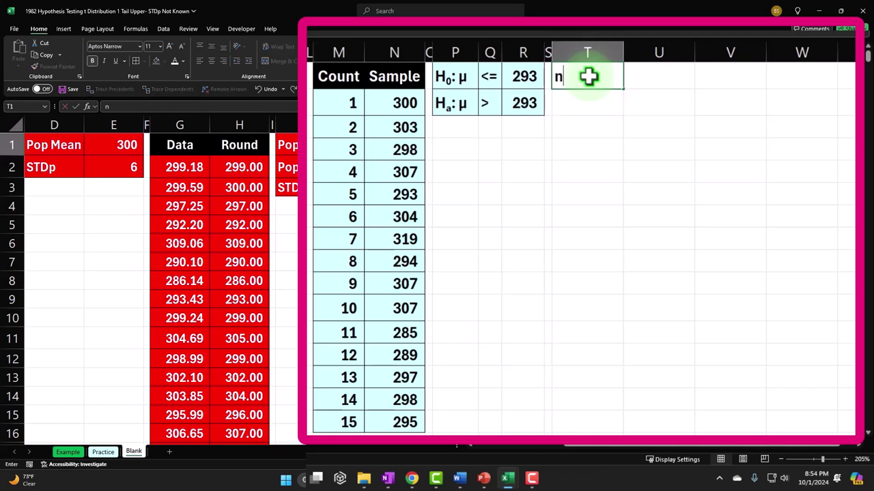
{"action": "type", "text": "=sdamp"}
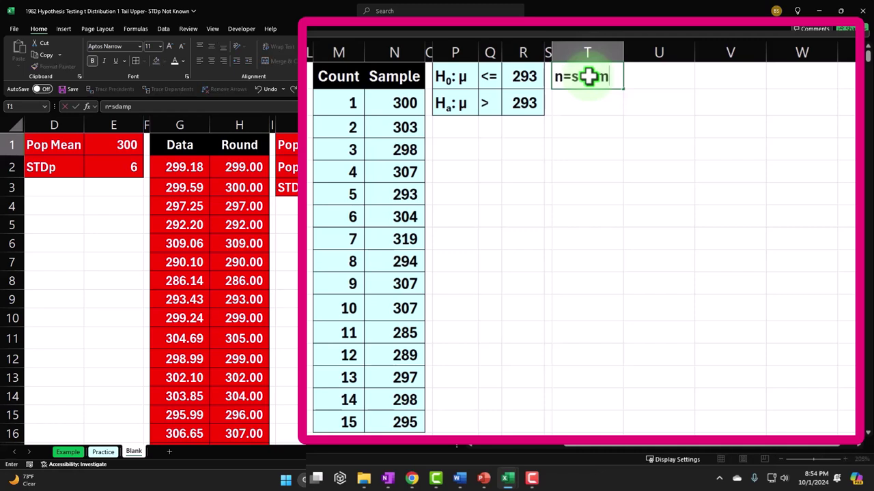
{"action": "type", "text": "le size"}
{"action": "key", "text": "Return"}
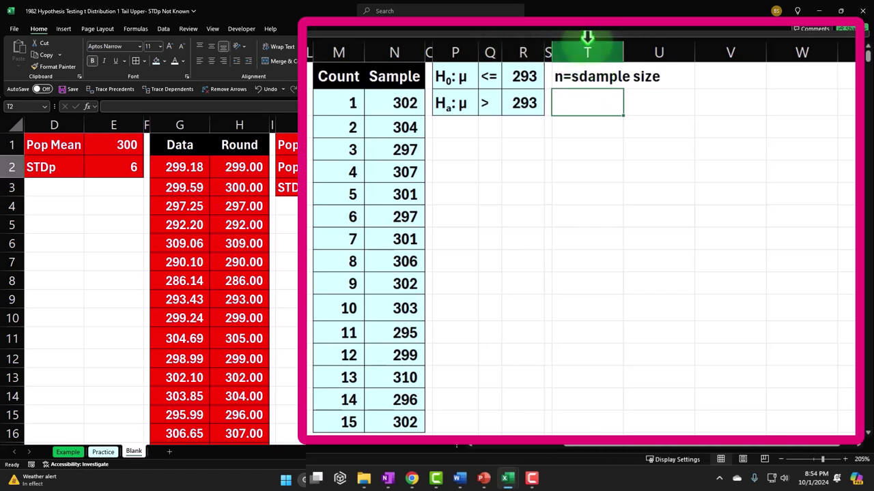
{"action": "left_click", "coordinate": [621, 46]}
{"action": "left_click_drag", "start_coordinate": [621, 46], "coordinate": [673, 46]}
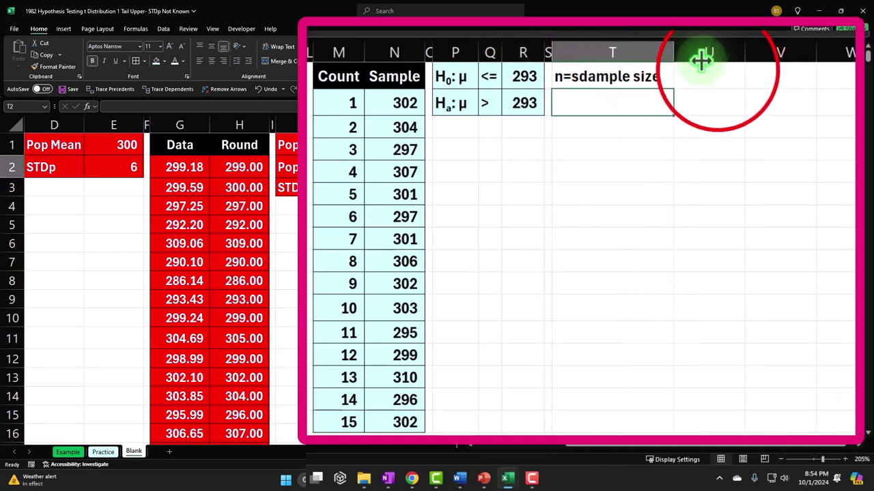
Step: Enter =COUNT(N2:N16) in U1, returning 15
{"action": "left_click", "coordinate": [724, 73]}
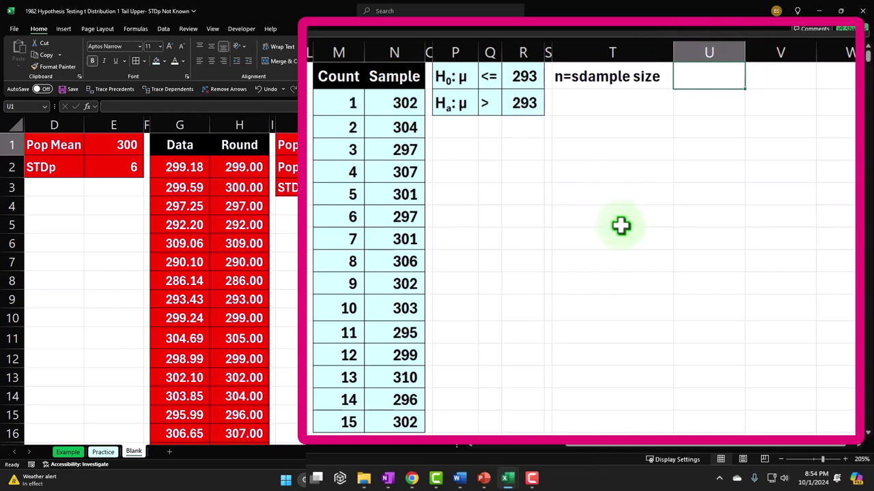
{"action": "type", "text": "=count"}
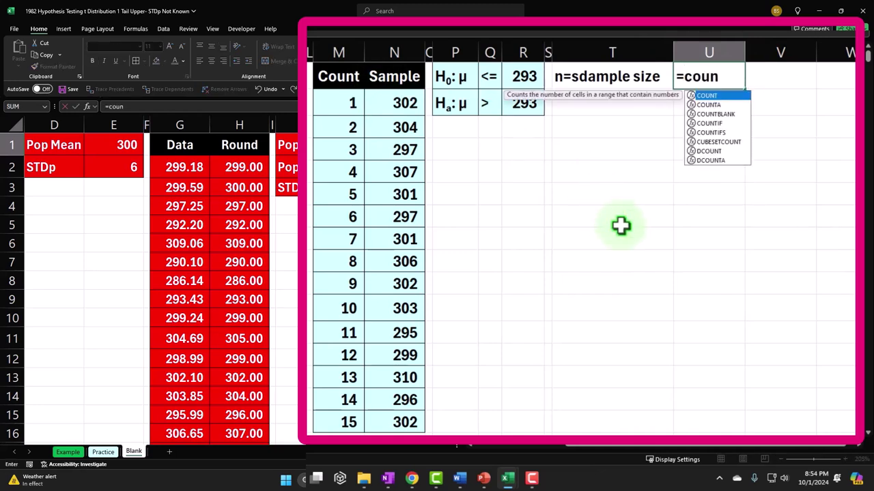
{"action": "key", "text": "Tab"}
{"action": "key", "text": "Left"}
{"action": "key", "text": "Left"}
{"action": "key", "text": "Left"}
{"action": "key", "text": "Left"}
{"action": "key", "text": "Left"}
{"action": "key", "text": "Left"}
{"action": "key", "text": "Left"}
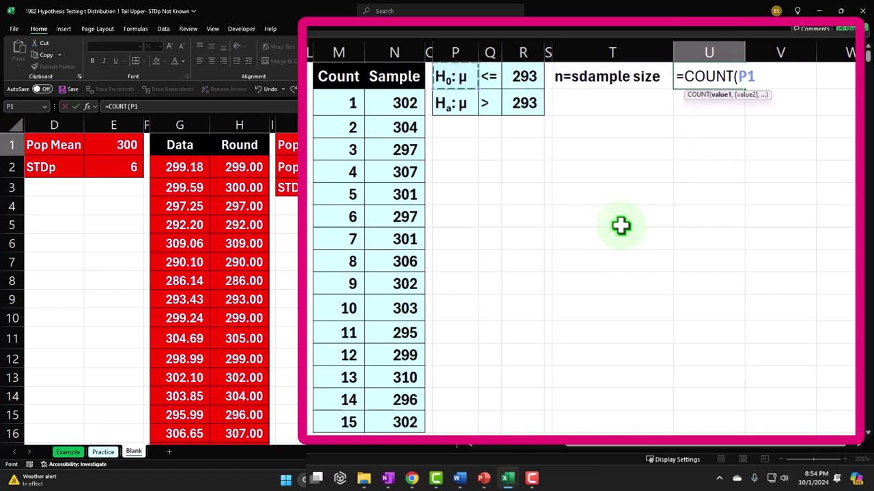
{"action": "key", "text": "Down"}
{"action": "key", "text": "ctrl+shift+Down"}
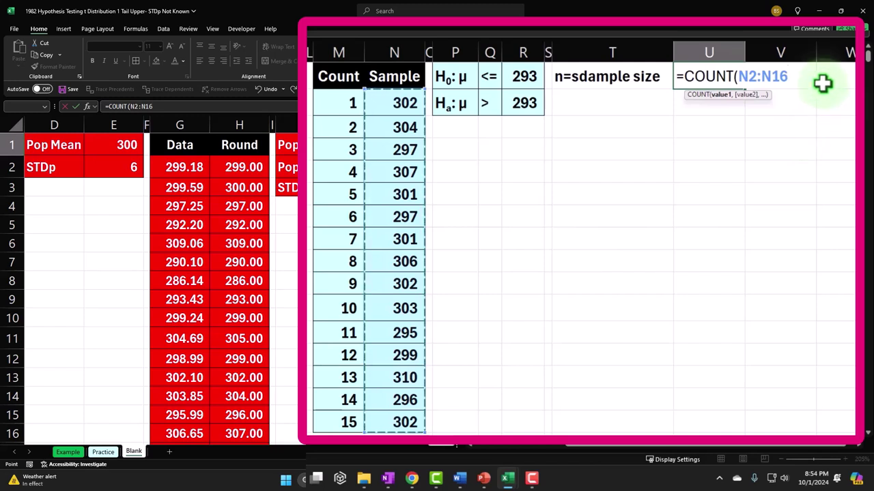
{"action": "key", "text": "Return"}
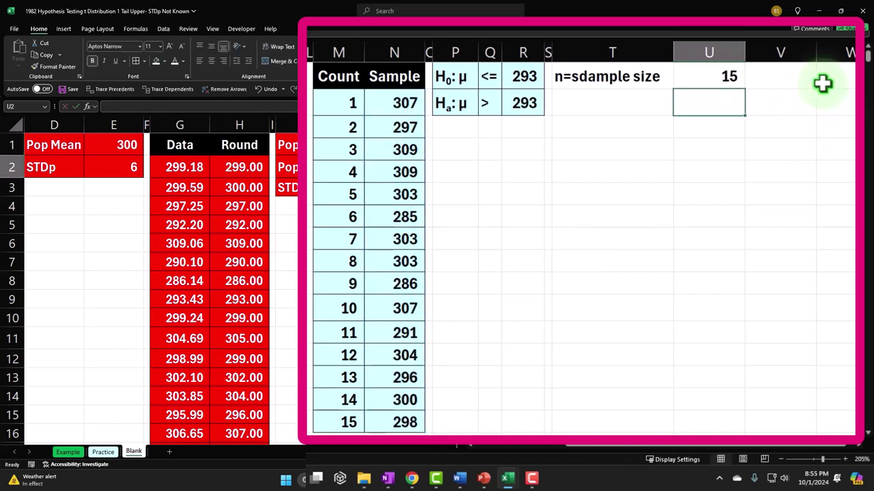
{"action": "key", "text": "Left"}
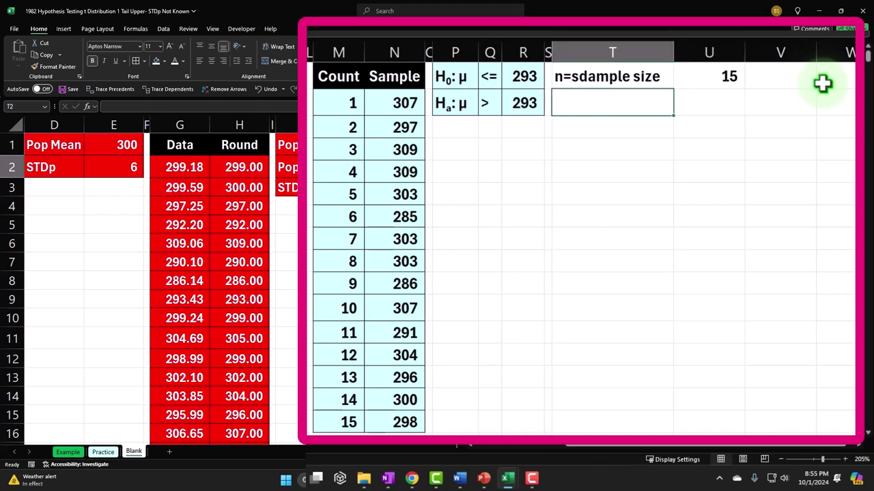
Step: Label T2 'df=Degrees of Freedom' and autofit column T
{"action": "type", "text": "DF"}
{"action": "key", "text": "BackSpace"}
{"action": "key", "text": "BackSpace"}
{"action": "type", "text": "df"}
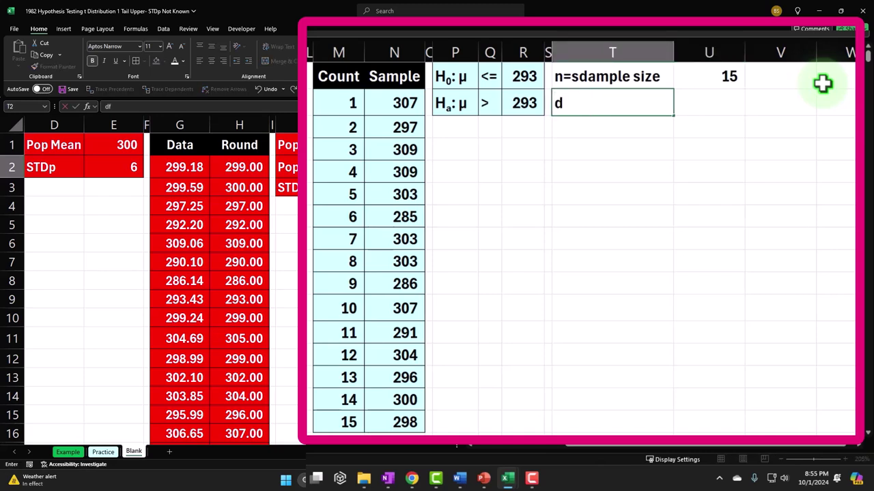
{"action": "type", "text": "=Degrees of "}
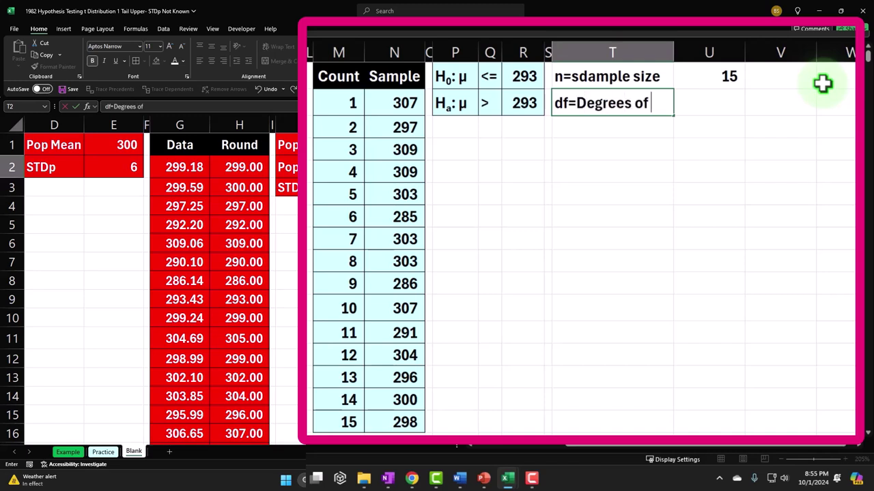
{"action": "type", "text": "Freedom"}
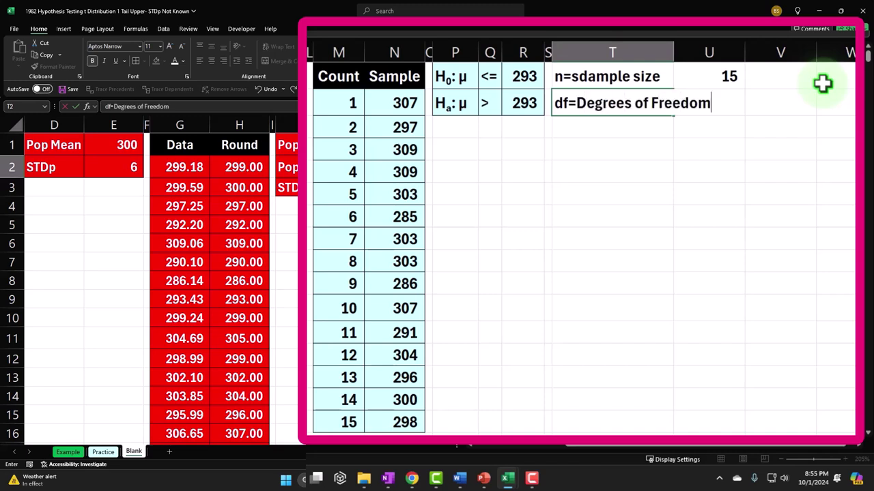
{"action": "key", "text": "Return"}
{"action": "left_click_drag", "start_coordinate": [748, 75], "coordinate": [751, 71]}
{"action": "double_click", "coordinate": [672, 53]}
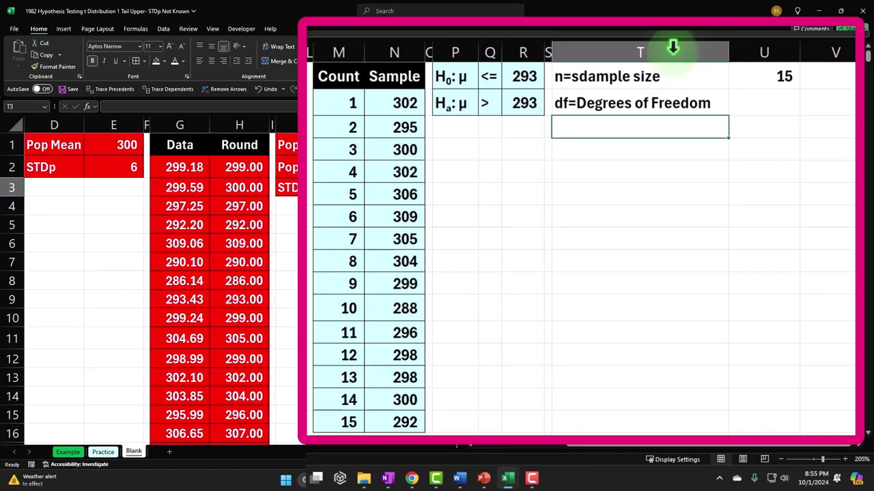
{"action": "left_click_drag", "start_coordinate": [692, 64], "coordinate": [687, 73]}
Step: Enter =U1-1 in U2, giving 14 degrees of freedom
{"action": "left_click", "coordinate": [755, 101]}
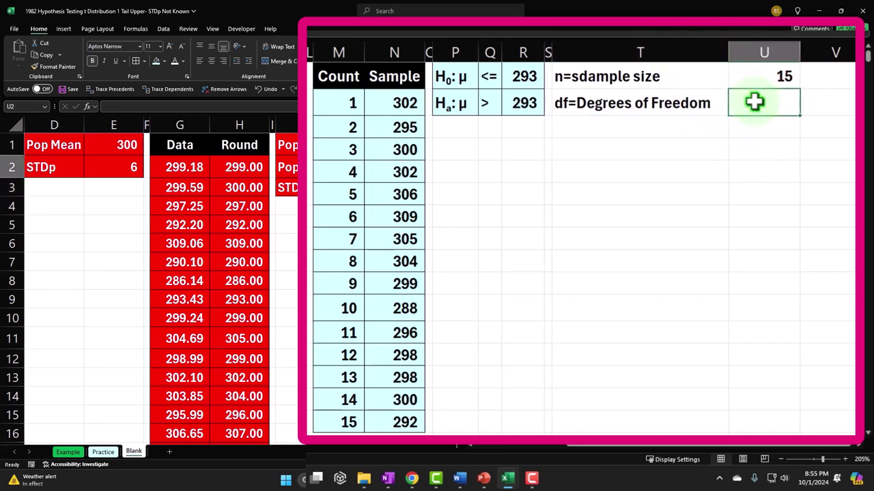
{"action": "type", "text": "="}
{"action": "key", "text": "Up"}
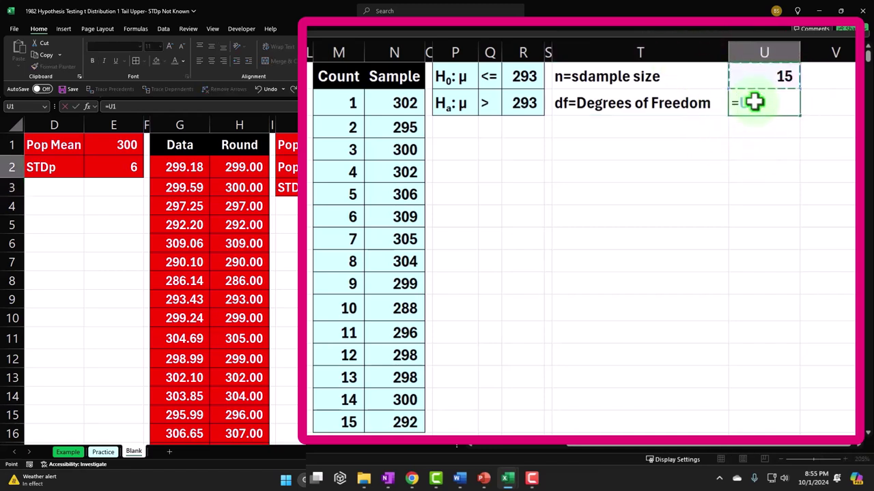
{"action": "type", "text": "-1"}
{"action": "key", "text": "Return"}
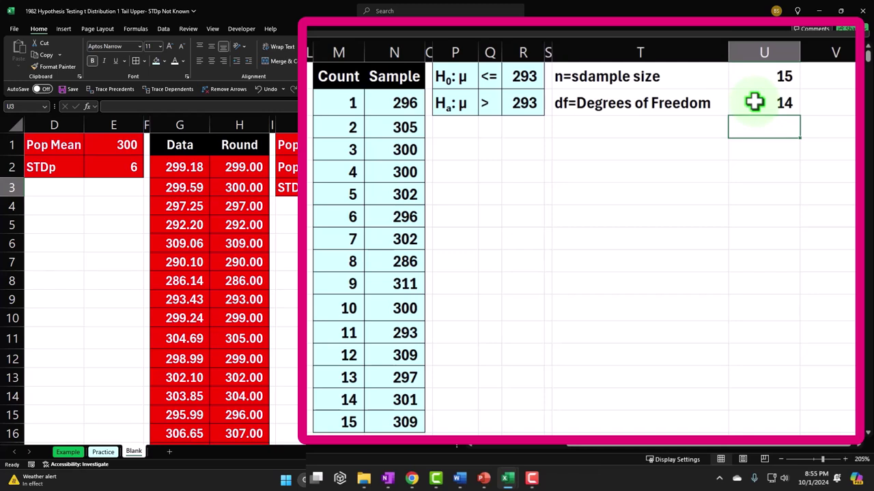
Step: Label T3 'Xbar=sample mean' and enter =AVERAGE(N2:N16) in U3
{"action": "key", "text": "Left"}
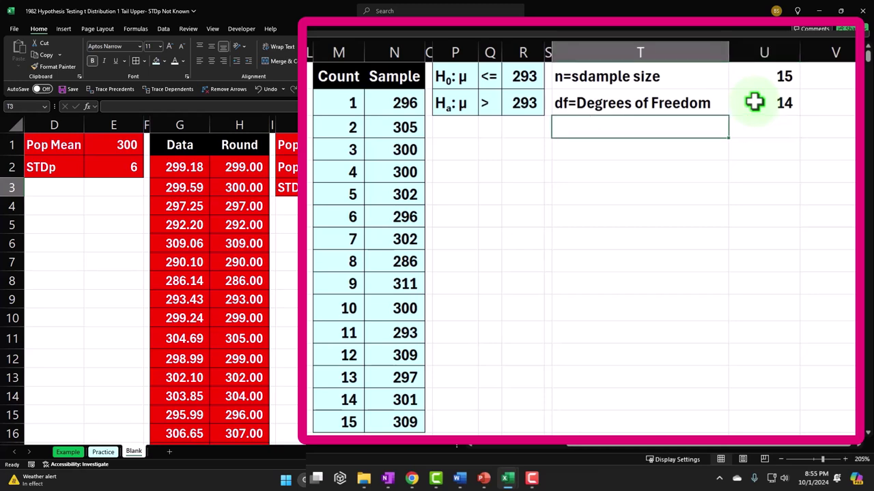
{"action": "type", "text": "X"}
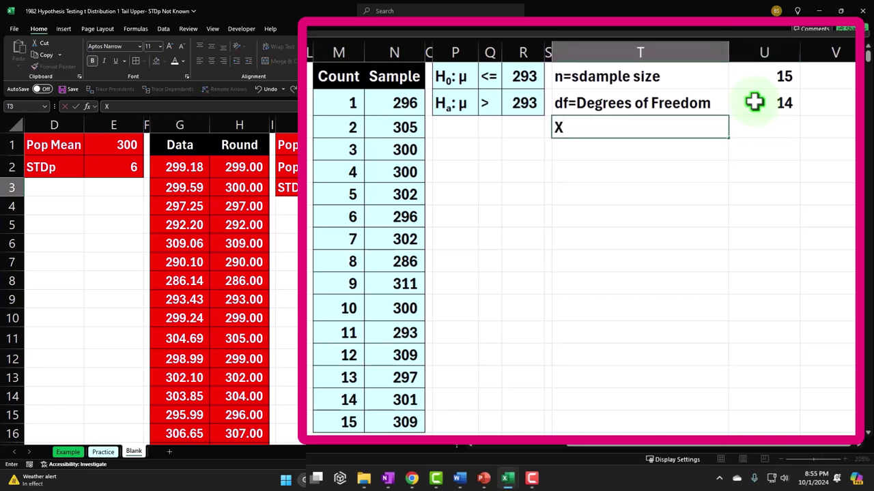
{"action": "type", "text": "bar=sample mean"}
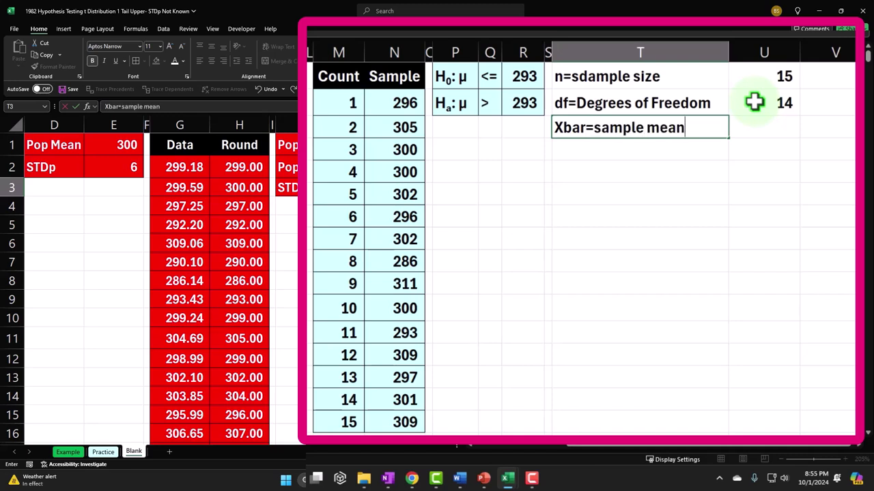
{"action": "key", "text": "Tab"}
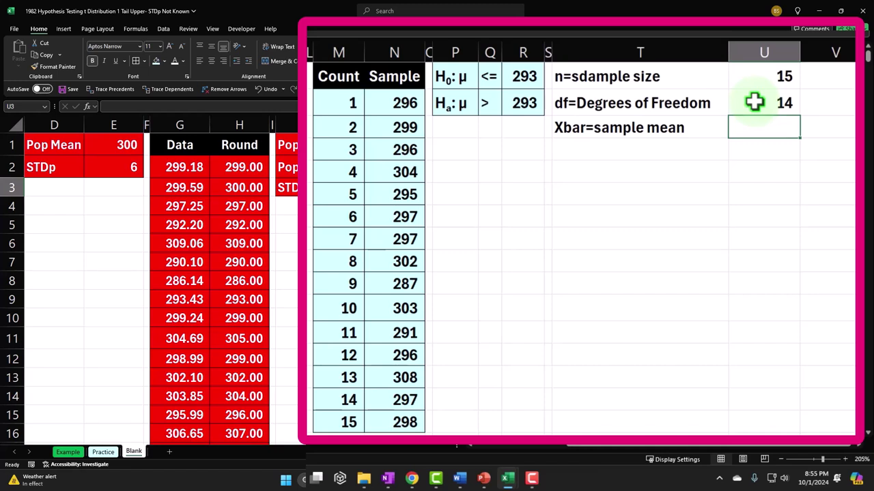
{"action": "type", "text": "="}
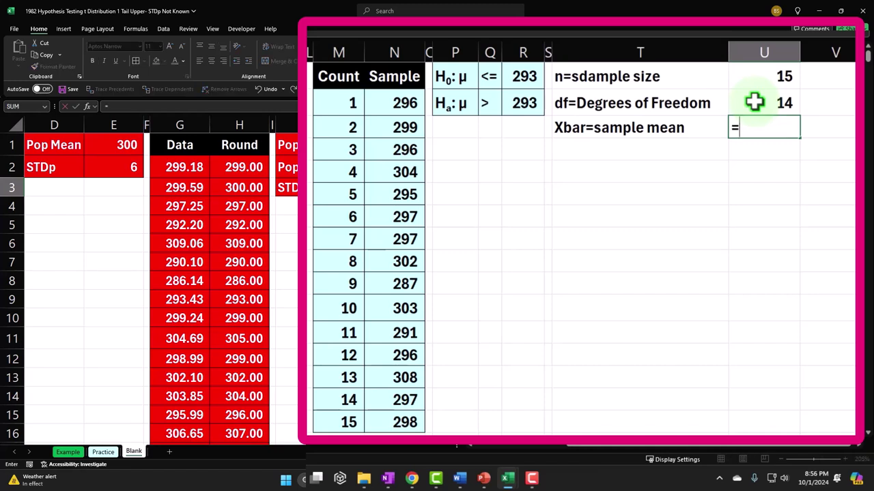
{"action": "type", "text": "sam"}
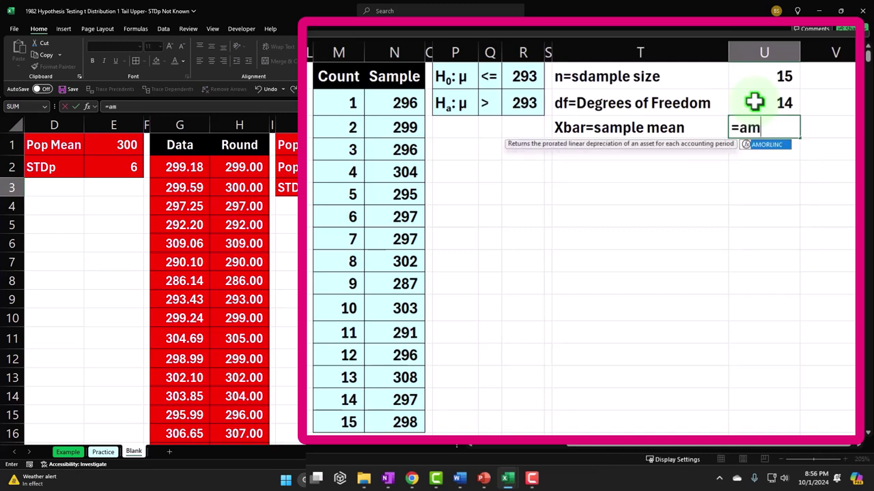
{"action": "key", "text": "BackSpace"}
{"action": "type", "text": "ver"}
{"action": "key", "text": "Tab"}
{"action": "key", "text": "Left"}
{"action": "key", "text": "Left"}
{"action": "key", "text": "Left"}
{"action": "key", "text": "Left"}
{"action": "key", "text": "Left"}
{"action": "key", "text": "Left"}
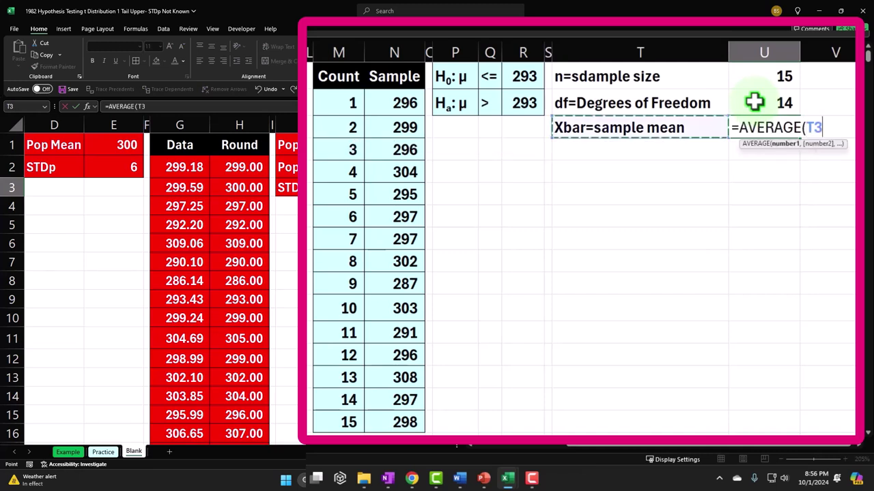
{"action": "key", "text": "Up"}
{"action": "key", "text": "Left"}
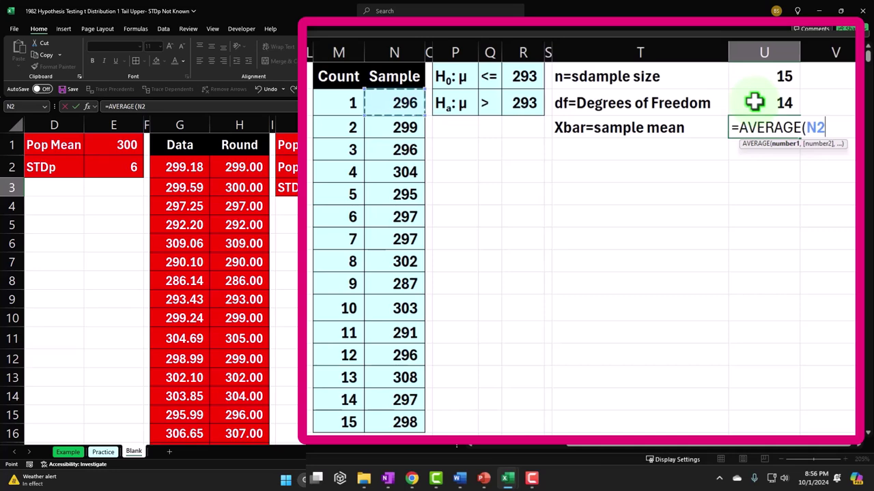
{"action": "key", "text": "ctrl+shift+Down"}
{"action": "key", "text": "Return"}
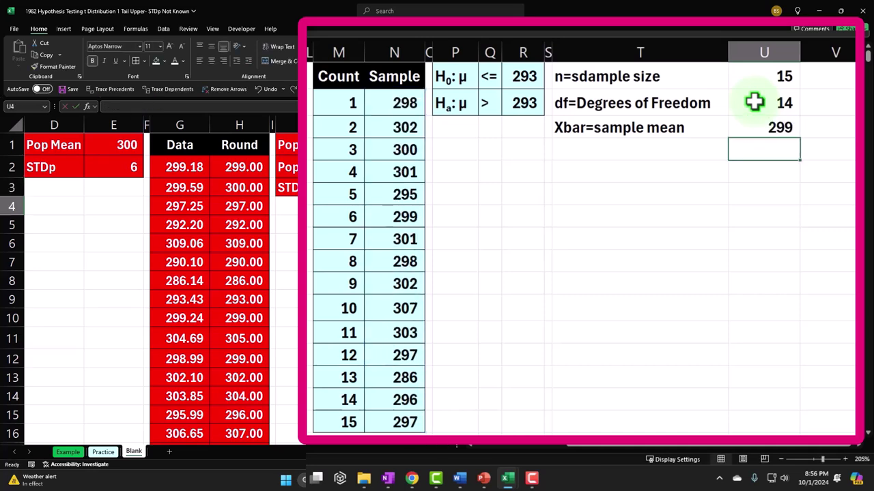
{"action": "key", "text": "Up"}
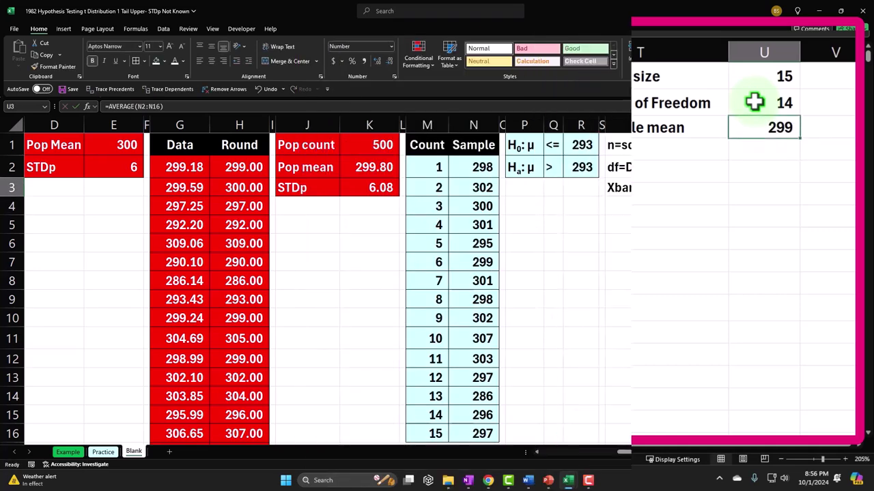
Step: Show the sample mean to two decimals and review its formula as the sample recalculates
{"action": "left_click", "coordinate": [430, 84]}
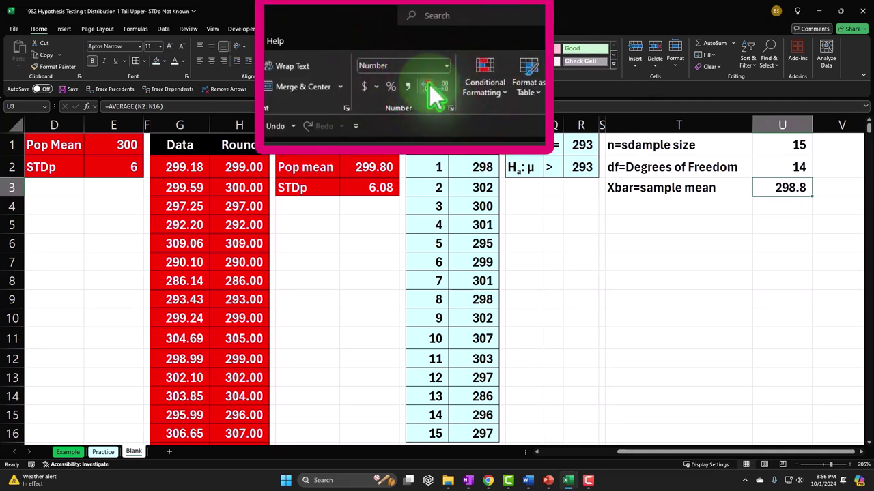
{"action": "left_click", "coordinate": [429, 84]}
{"action": "left_click", "coordinate": [374, 167]}
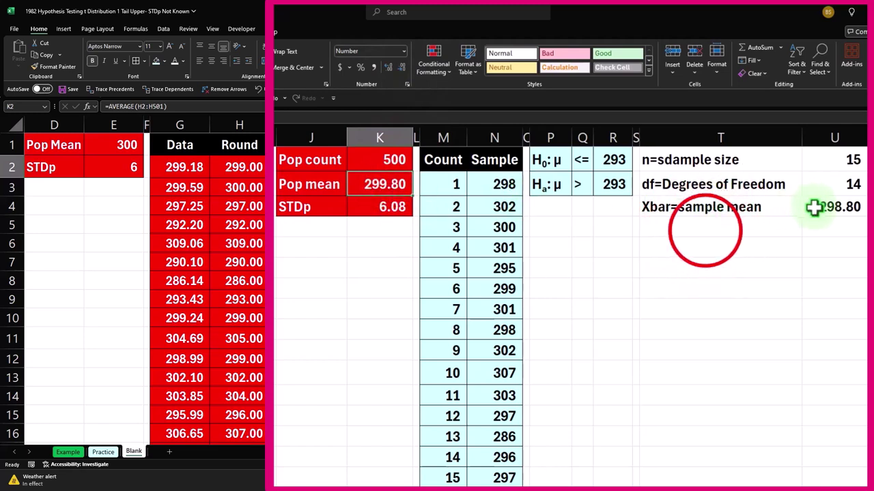
{"action": "left_click", "coordinate": [705, 228]}
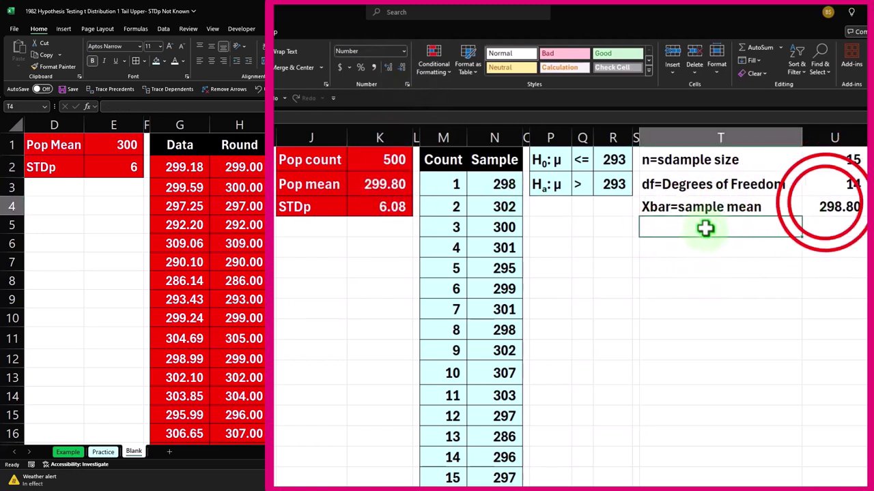
{"action": "double_click", "coordinate": [823, 205]}
{"action": "key", "text": "Return"}
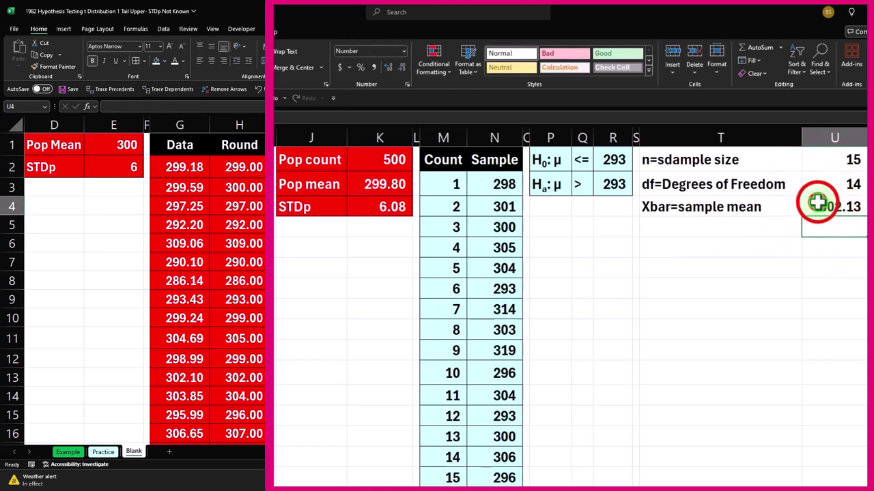
{"action": "double_click", "coordinate": [817, 202]}
{"action": "key", "text": "Return"}
{"action": "double_click", "coordinate": [817, 205]}
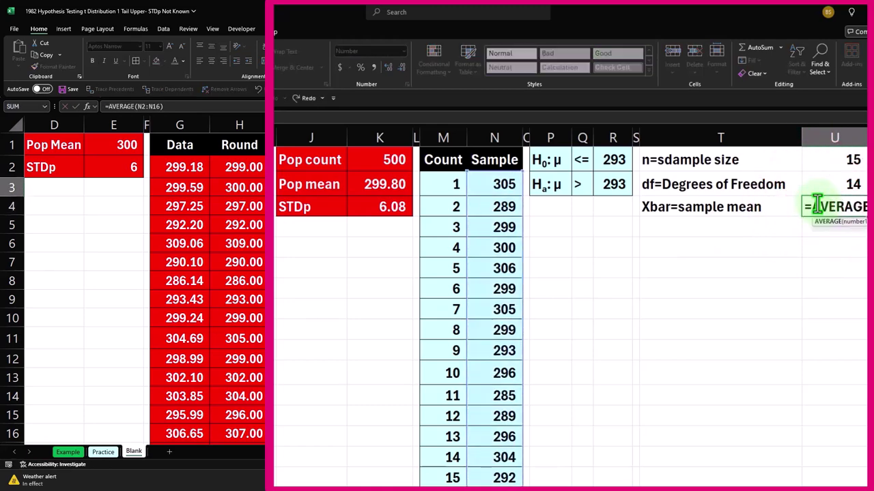
{"action": "key", "text": "Return"}
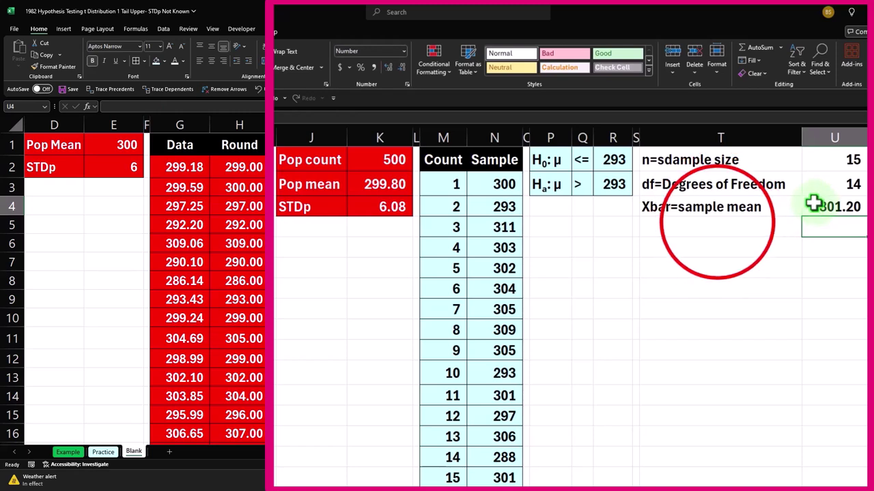
{"action": "left_click", "coordinate": [716, 224]}
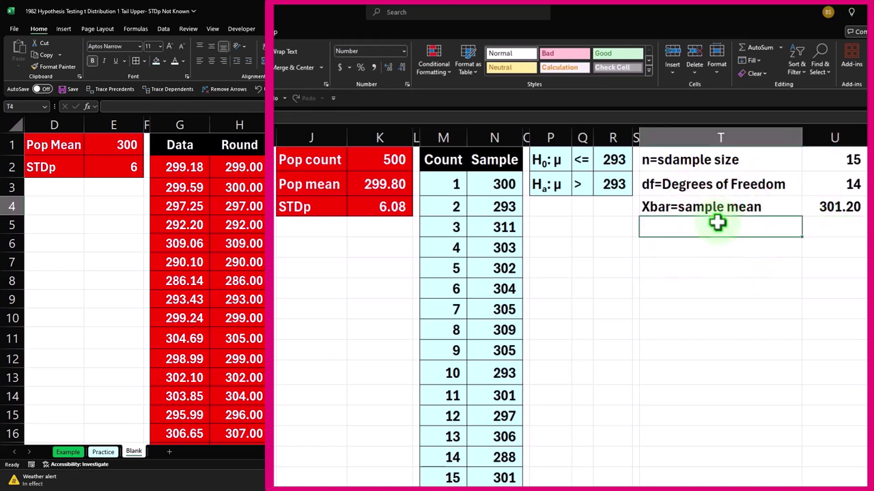
Step: Label T4 'a=Alpha' and enter alpha 0.03 in U4, shown to two decimals
{"action": "type", "text": "a"}
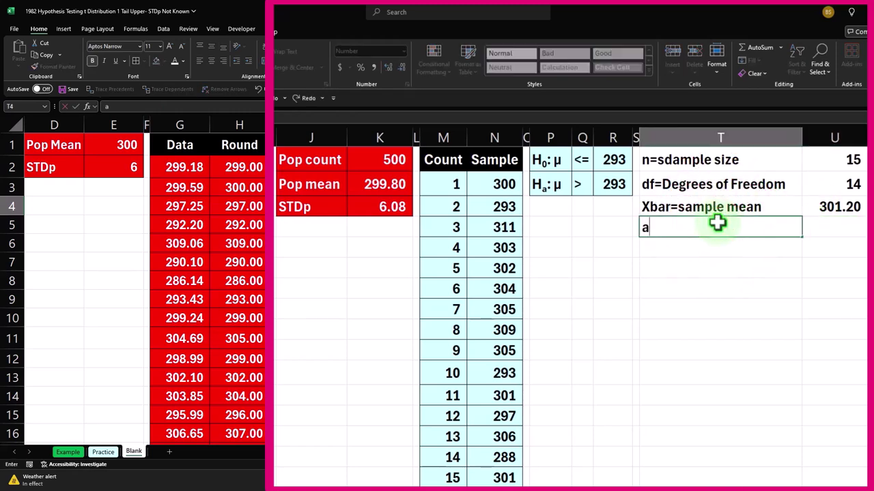
{"action": "type", "text": "=Alpha"}
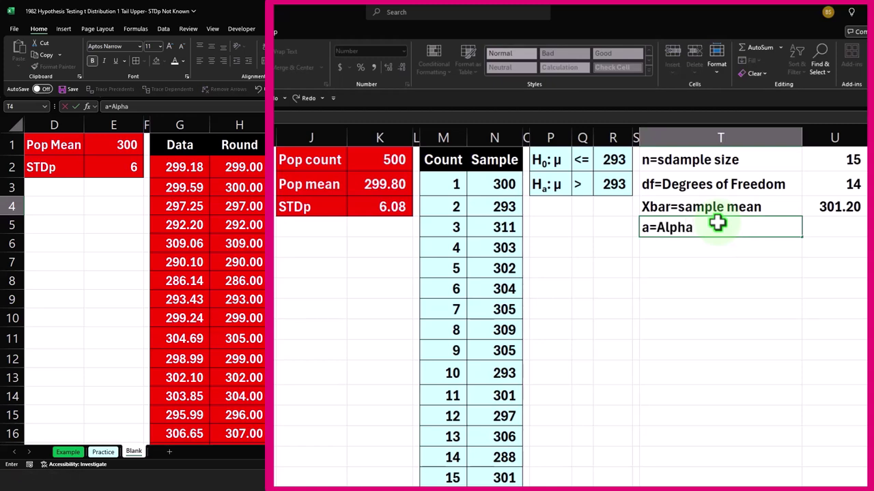
{"action": "key", "text": "Tab"}
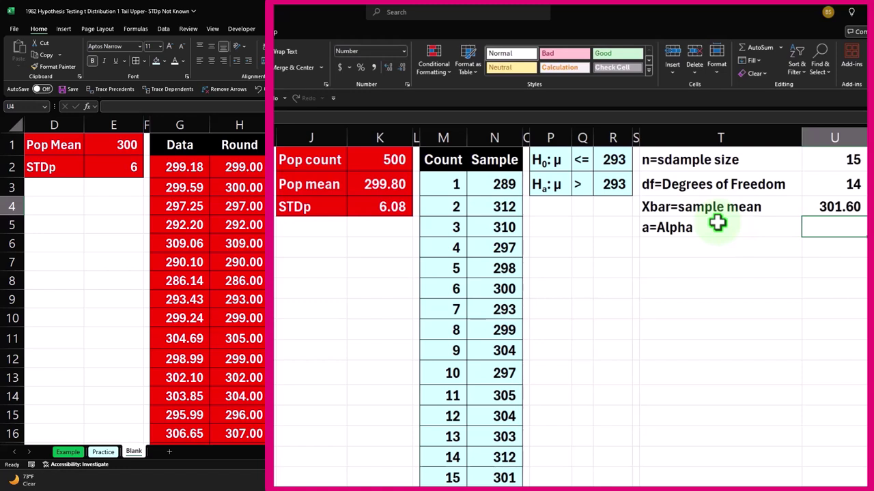
{"action": "type", "text": ".03"}
{"action": "left_click", "coordinate": [717, 222]}
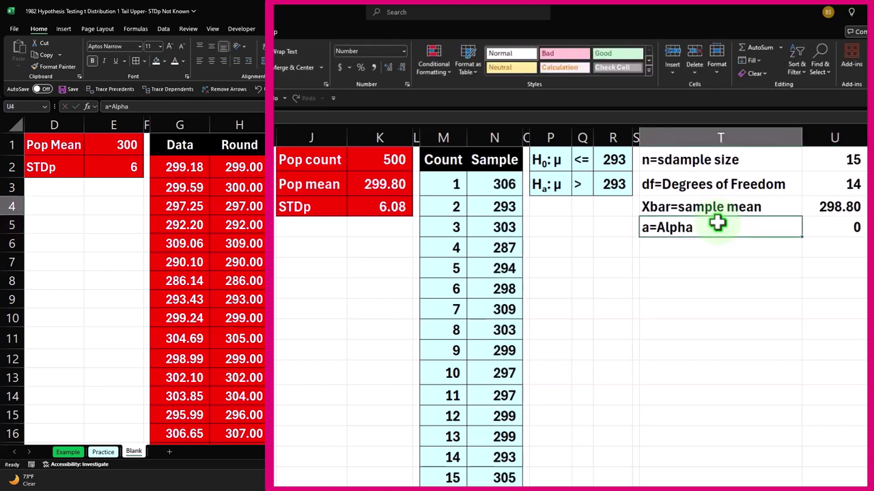
{"action": "key", "text": "Right"}
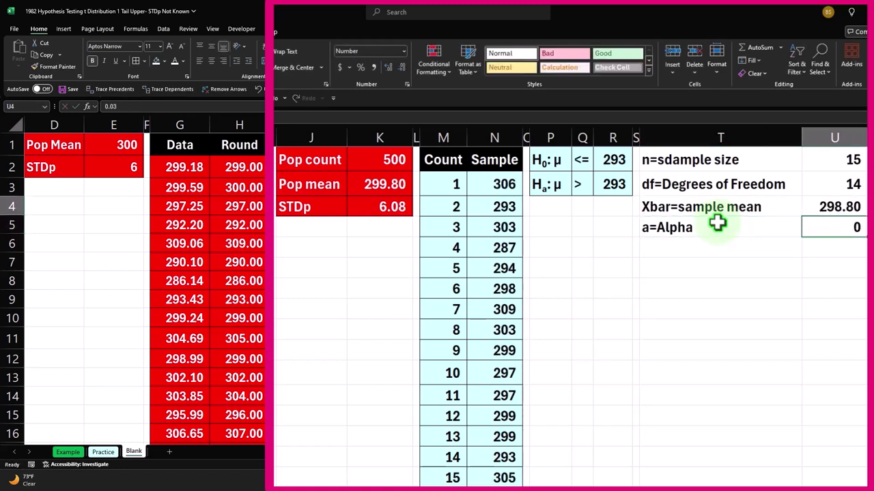
{"action": "left_click", "coordinate": [387, 67]}
{"action": "left_click", "coordinate": [387, 67]}
{"action": "key", "text": "Down"}
{"action": "key", "text": "Left"}
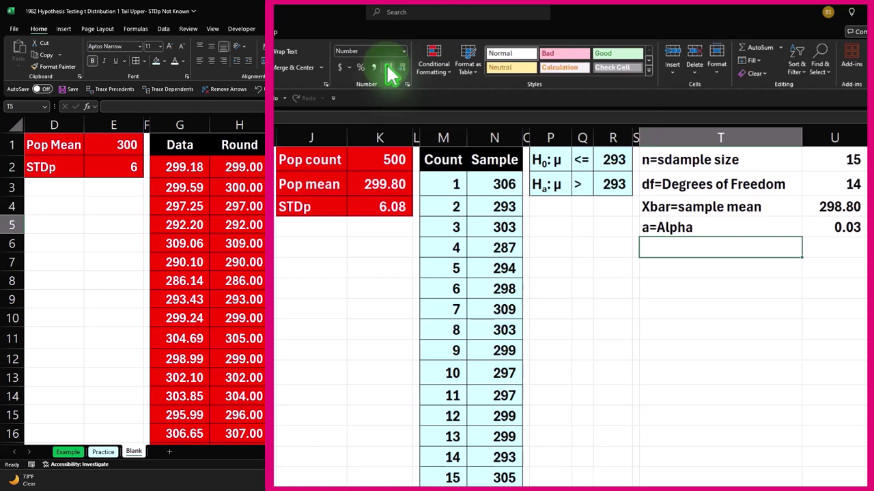
Step: Enter the 'SE= Standard error' label in T5, then switch to the Example sheet
{"action": "type", "text": "SE"}
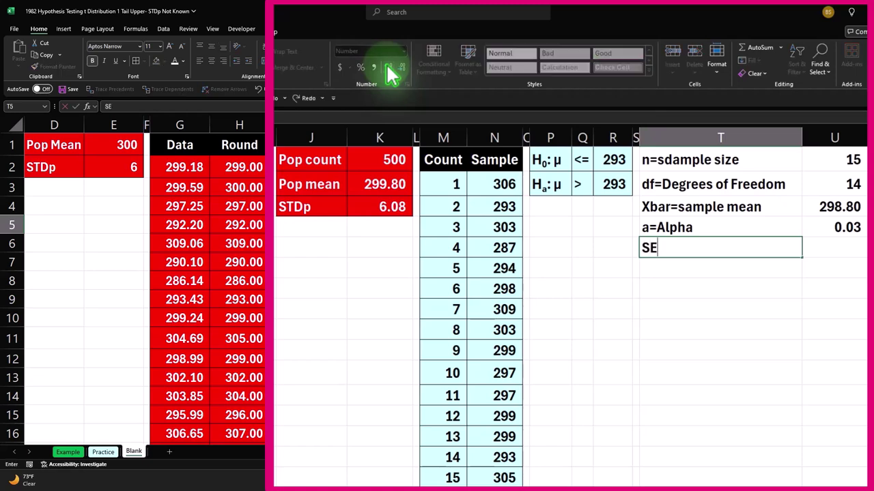
{"action": "type", "text": "= Standard error"}
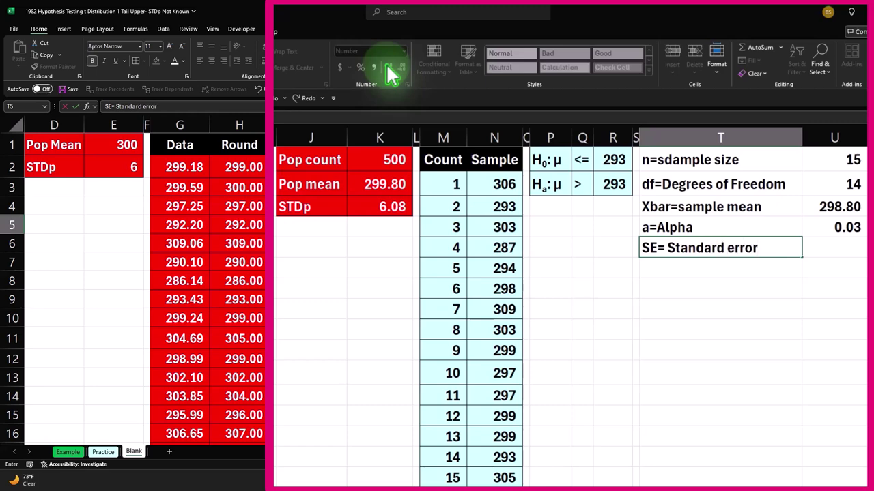
{"action": "key", "text": "Return"}
{"action": "key", "text": "Up"}
{"action": "key", "text": "Right"}
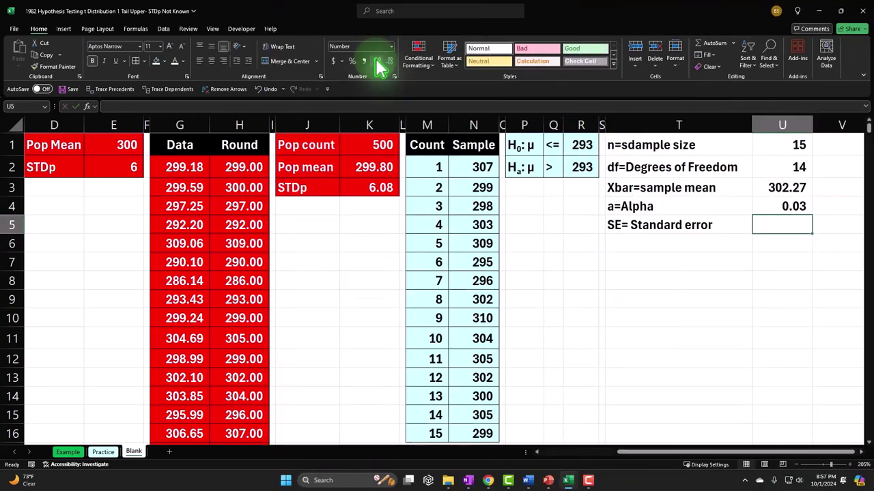
{"action": "left_click", "coordinate": [68, 452]}
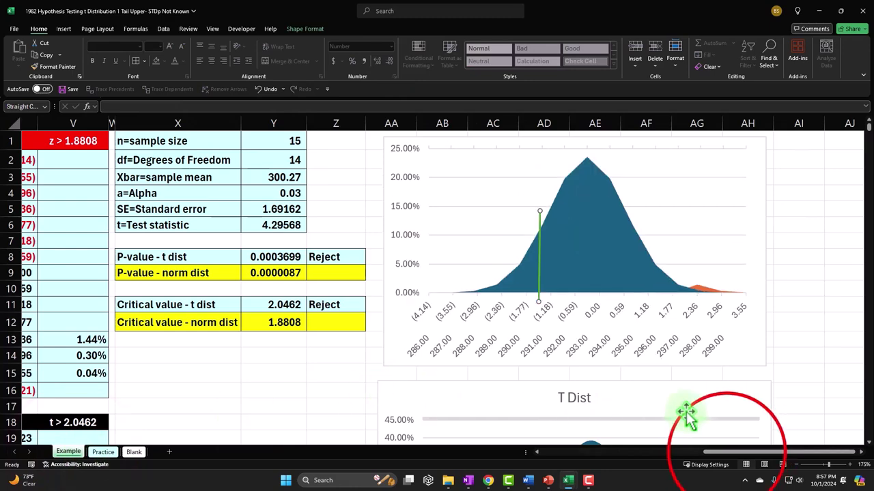
Step: Select the sigma standard-error formula picture on the Example sheet
{"action": "left_click_drag", "start_coordinate": [729, 454], "coordinate": [453, 455]}
{"action": "scroll", "coordinate": [230, 320], "scroll_direction": "down", "scroll_amount": 3}
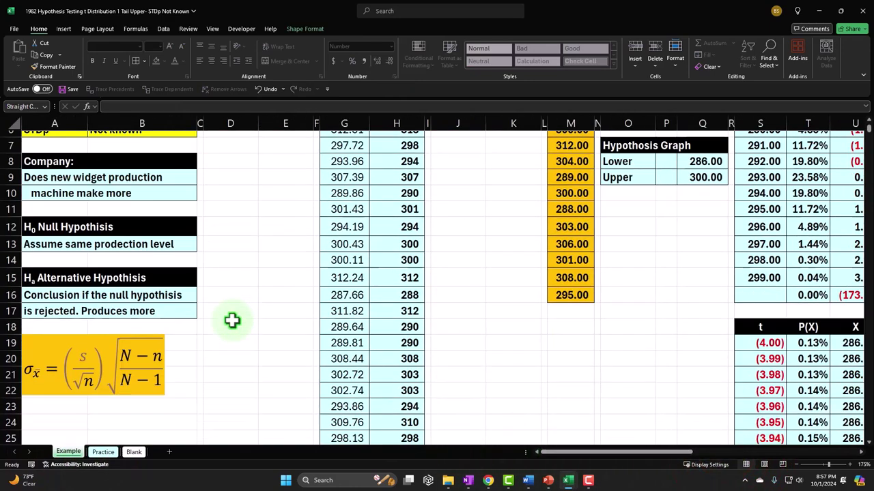
{"action": "left_click", "coordinate": [163, 322]}
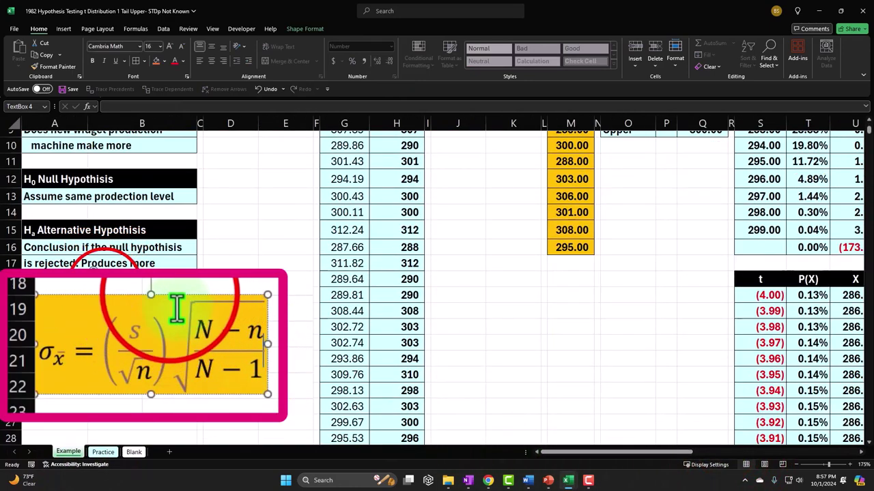
Step: Paste the formula picture at A30 on the Blank sheet, below the histogram, and reselect it
{"action": "left_click", "coordinate": [134, 452]}
{"action": "left_click_drag", "start_coordinate": [669, 452], "coordinate": [225, 321]}
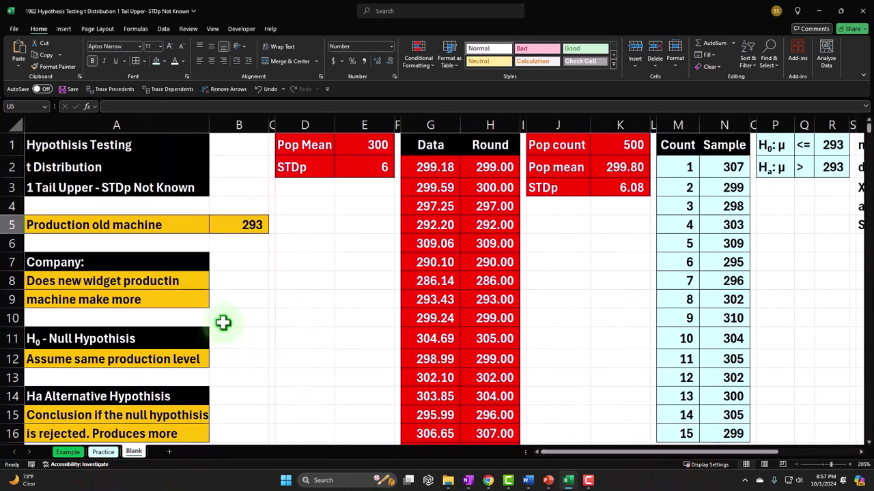
{"action": "scroll", "coordinate": [223, 323], "scroll_direction": "down", "scroll_amount": 4}
{"action": "scroll", "coordinate": [223, 323], "scroll_direction": "down", "scroll_amount": 3}
{"action": "left_click", "coordinate": [68, 308]}
{"action": "key", "text": "ctrl+v"}
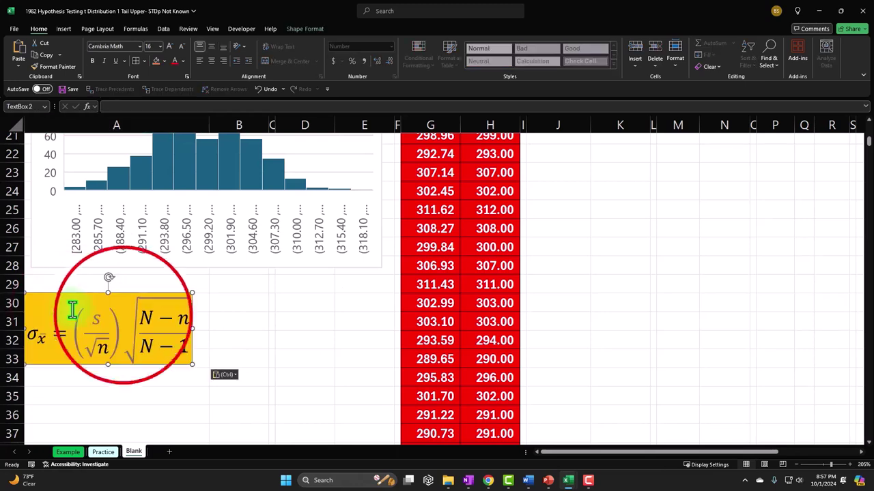
{"action": "left_click", "coordinate": [246, 315]}
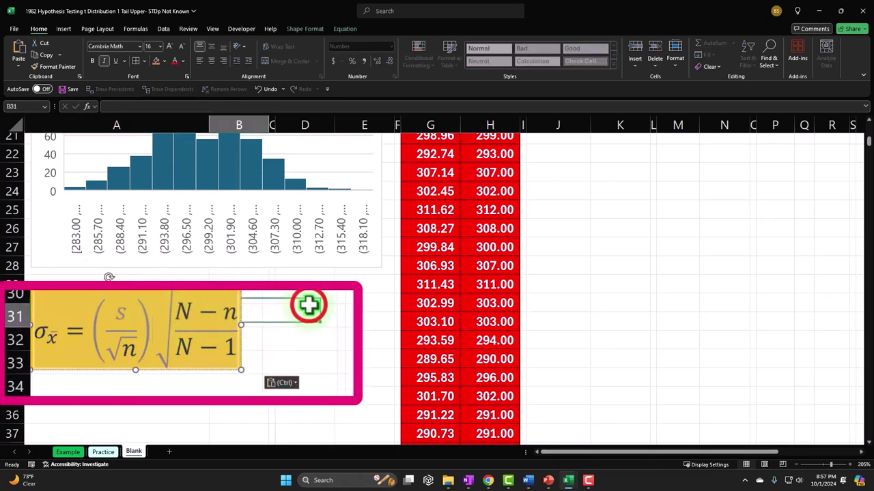
{"action": "left_click", "coordinate": [239, 320]}
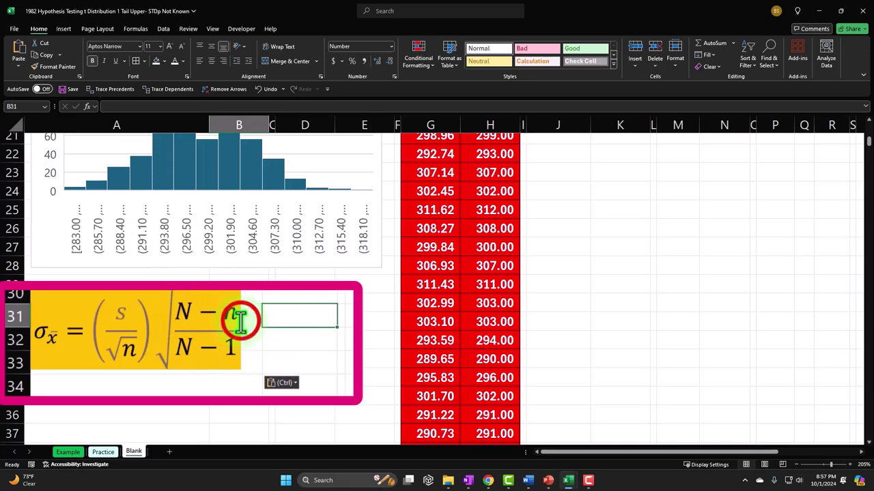
{"action": "left_click", "coordinate": [61, 28]}
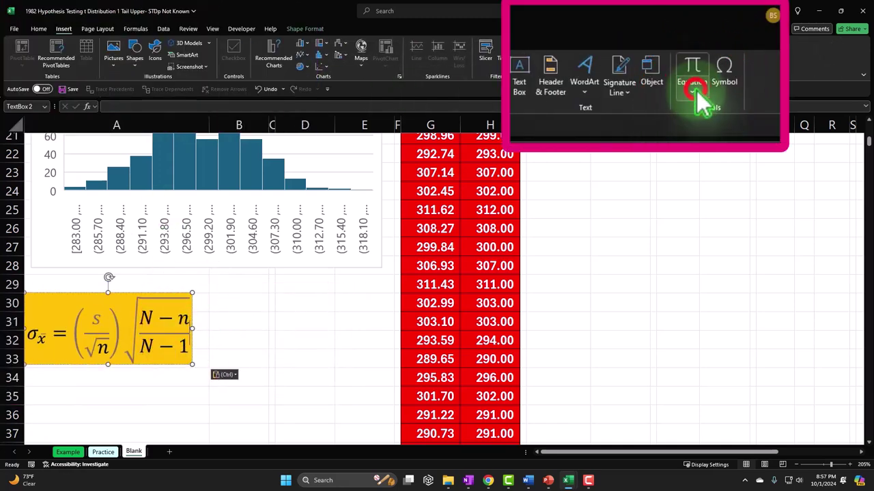
{"action": "left_click", "coordinate": [719, 59]}
{"action": "left_click", "coordinate": [674, 452]}
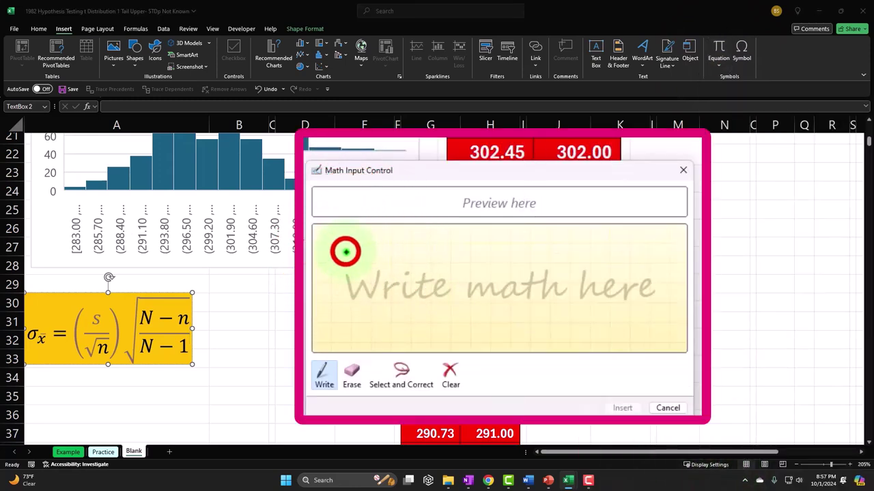
{"action": "mouse_move", "coordinate": [345, 249]}
{"action": "left_mouse_down"}
{"action": "mouse_move", "coordinate": [374, 239]}
{"action": "mouse_move", "coordinate": [386, 302]}
{"action": "mouse_move", "coordinate": [567, 267]}
{"action": "left_mouse_up"}
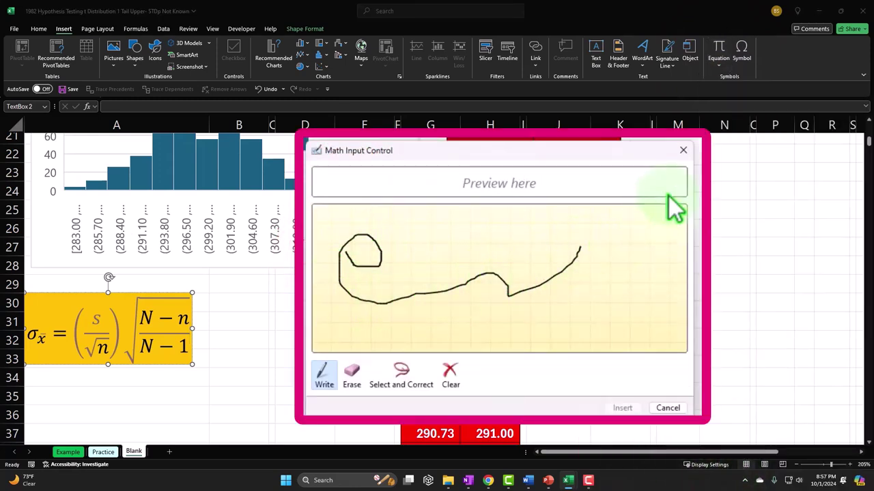
{"action": "left_click", "coordinate": [683, 151]}
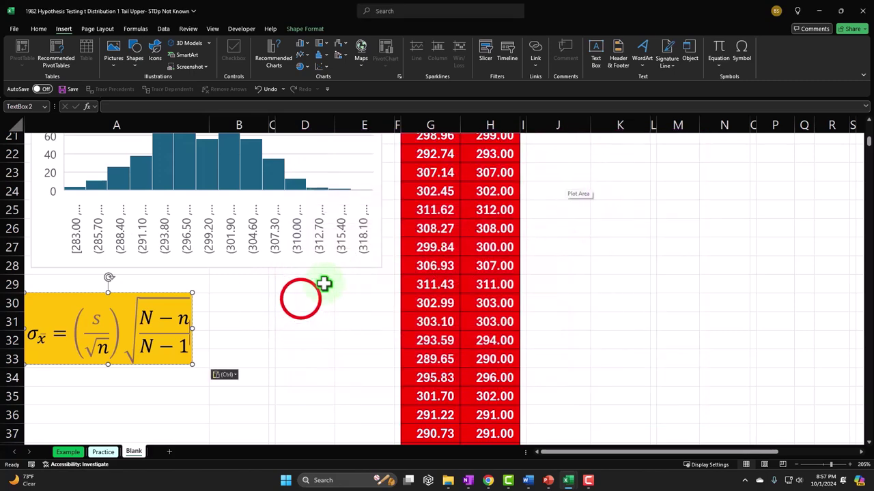
{"action": "left_click", "coordinate": [280, 306]}
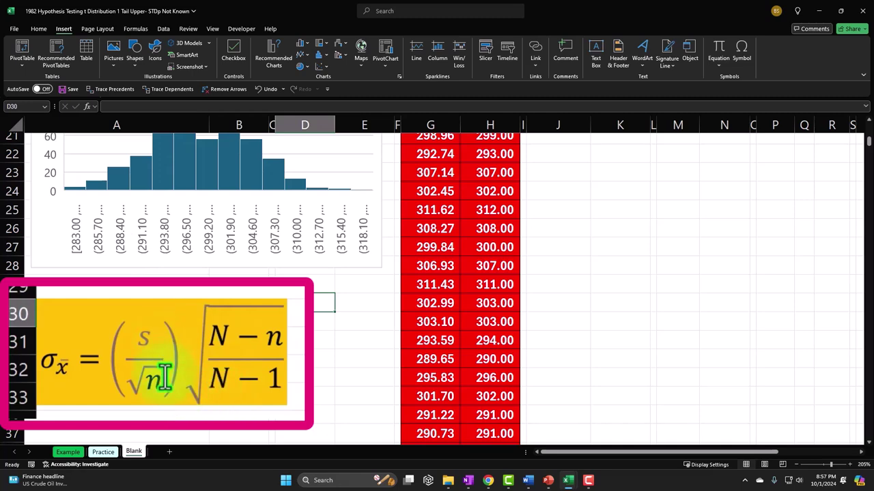
{"action": "scroll", "coordinate": [289, 348], "scroll_direction": "up", "scroll_amount": 7}
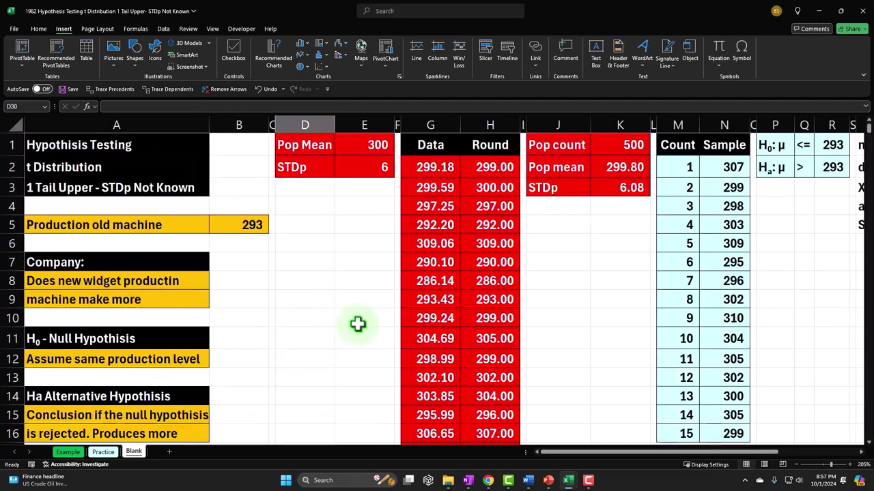
{"action": "left_click_drag", "start_coordinate": [491, 172], "coordinate": [492, 258]}
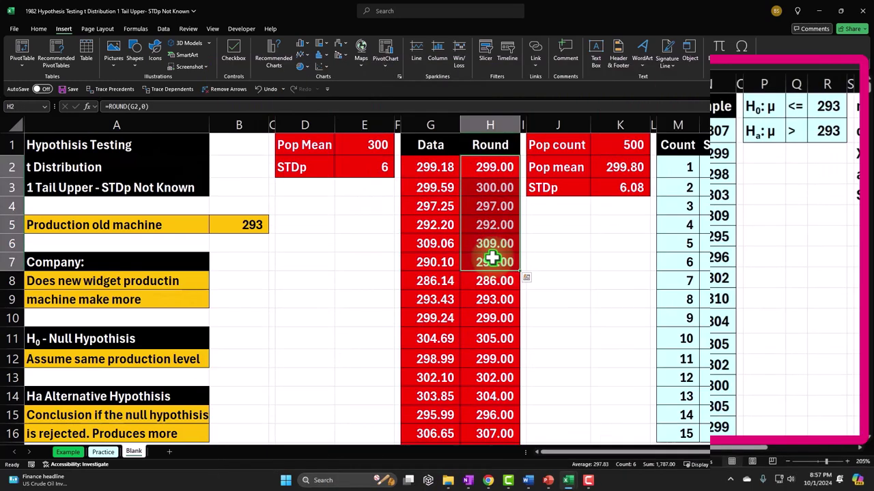
{"action": "left_click_drag", "start_coordinate": [727, 168], "coordinate": [729, 224]}
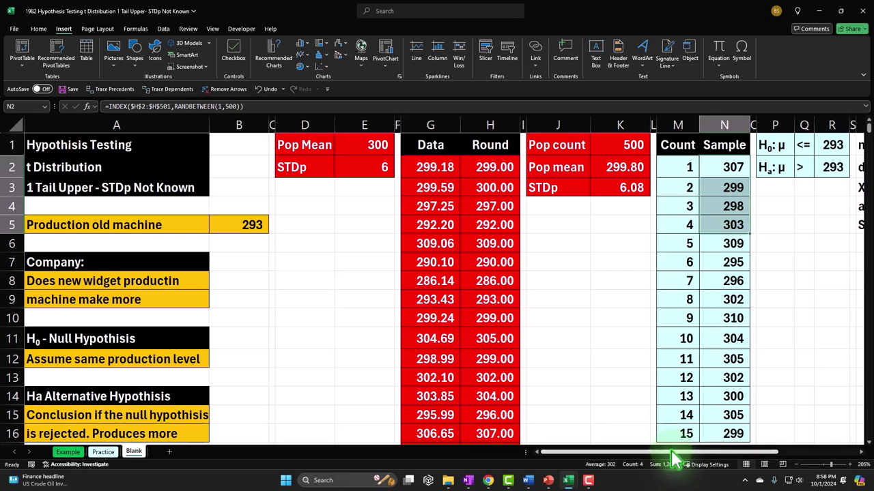
{"action": "scroll", "coordinate": [286, 318], "scroll_direction": "down", "scroll_amount": 4}
{"action": "scroll", "coordinate": [287, 318], "scroll_direction": "down", "scroll_amount": 4}
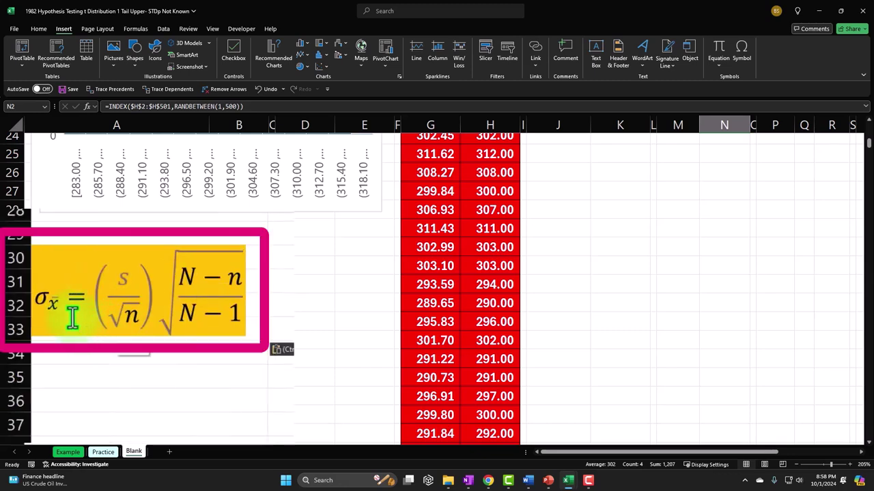
Step: Type 's' into the numerator of the pasted standard-error equation
{"action": "left_click", "coordinate": [127, 288]}
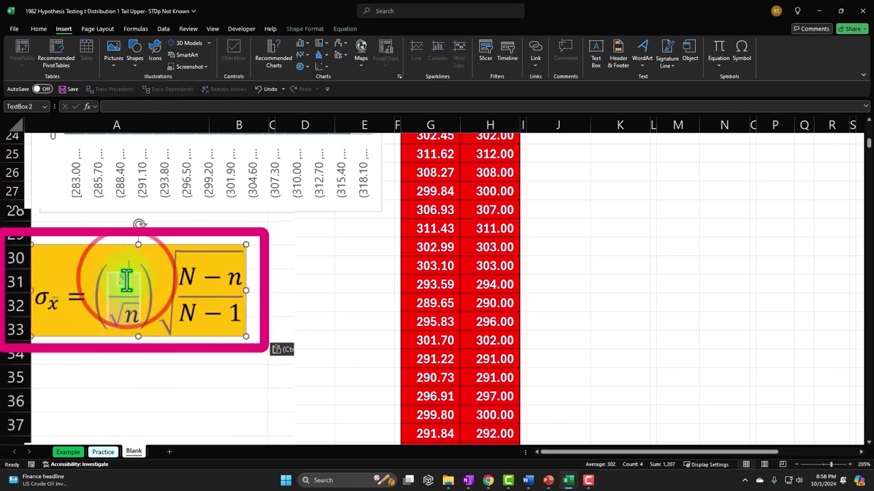
{"action": "left_click", "coordinate": [92, 358]}
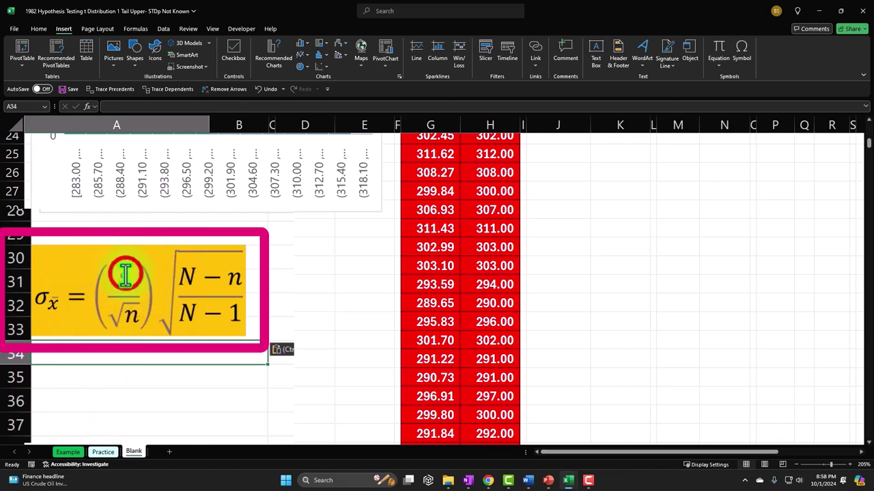
{"action": "left_click", "coordinate": [125, 278]}
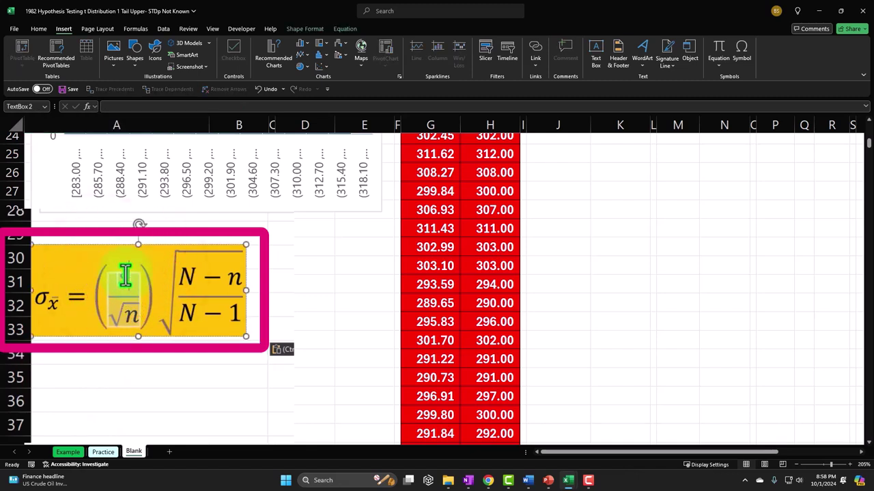
{"action": "type", "text": "s"}
{"action": "key", "text": "Escape"}
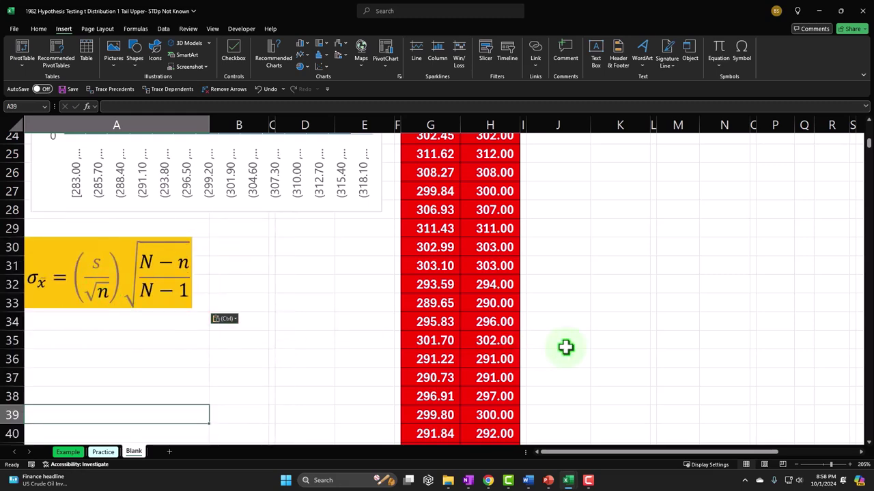
Step: Return to the summary labels and select the SE= Standard error label in T5
{"action": "scroll", "coordinate": [564, 348], "scroll_direction": "up", "scroll_amount": 3}
{"action": "left_click_drag", "start_coordinate": [662, 454], "coordinate": [762, 398]}
{"action": "scroll", "coordinate": [762, 398], "scroll_direction": "up", "scroll_amount": 5}
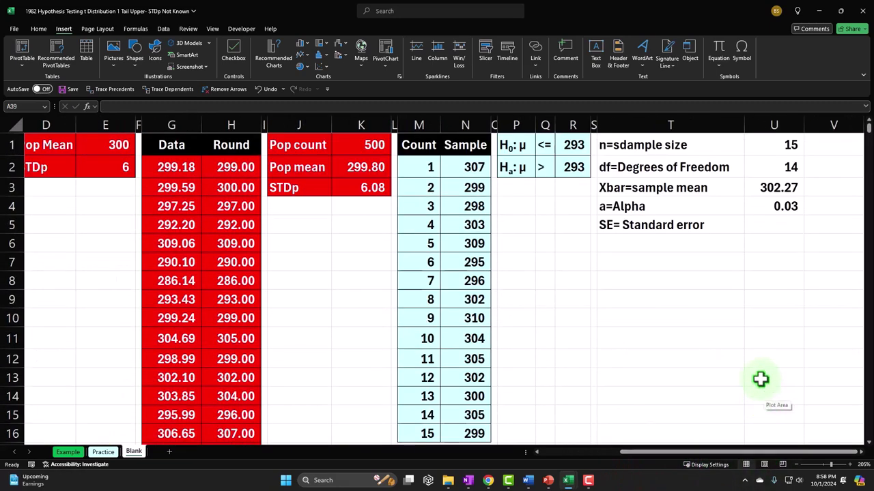
{"action": "left_click", "coordinate": [695, 225]}
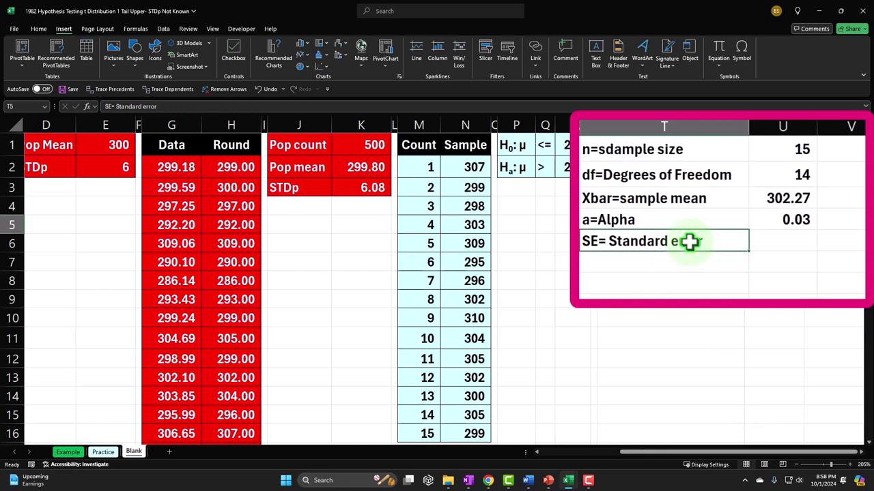
Step: Move the SE label down to T6 and label T5 'STDs'
{"action": "left_click", "coordinate": [688, 248]}
{"action": "left_click_drag", "start_coordinate": [688, 252], "coordinate": [687, 268]}
{"action": "left_click", "coordinate": [659, 243]}
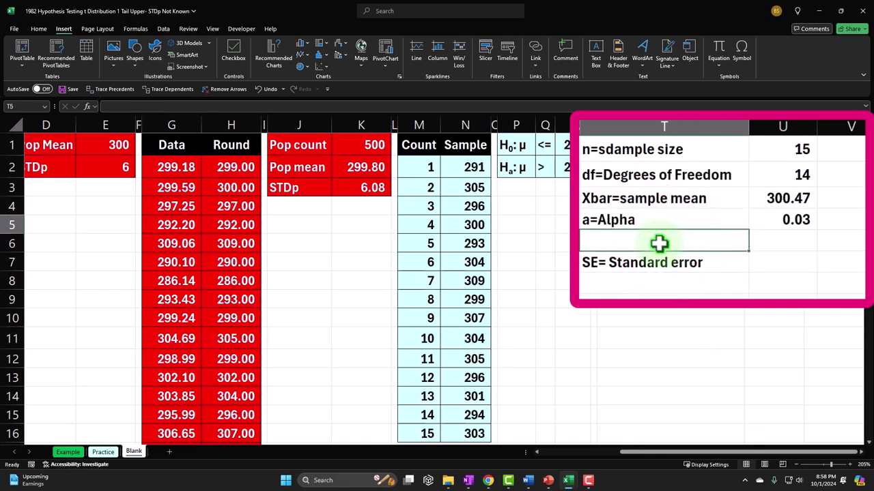
{"action": "type", "text": "SD"}
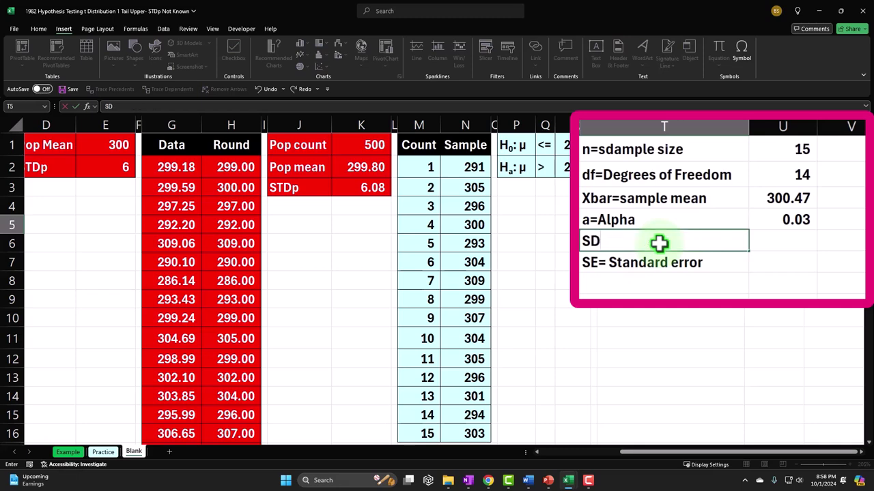
{"action": "key", "text": "BackSpace"}
{"action": "type", "text": "TDs"}
{"action": "key", "text": "Tab"}
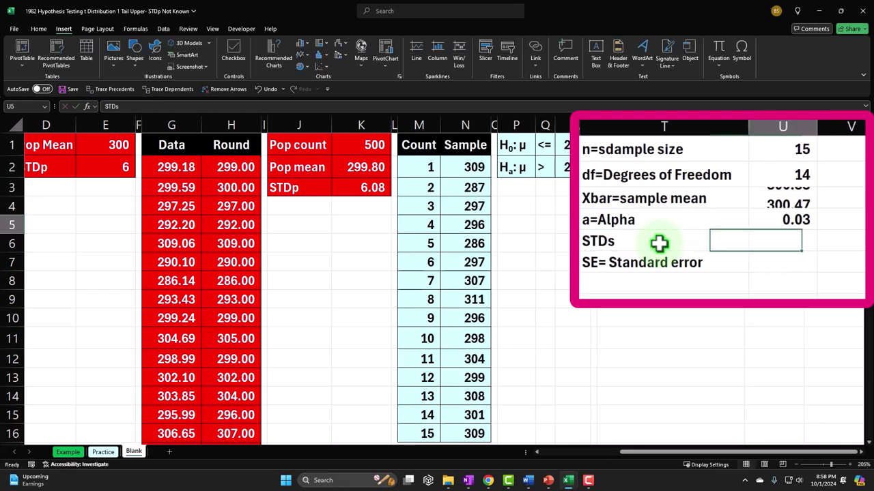
Step: Enter =STDEV.S(N2:N16) in U5 for the sample standard deviation
{"action": "type", "text": "="}
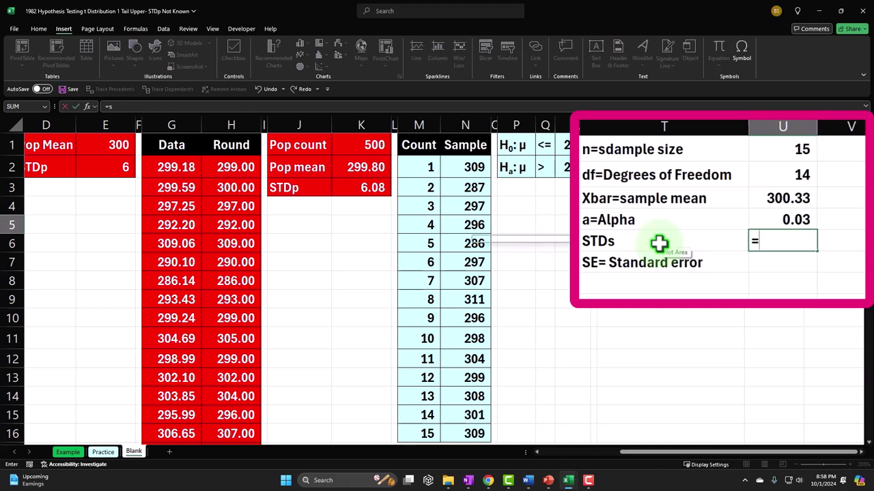
{"action": "type", "text": "st"}
{"action": "key", "text": "Down"}
{"action": "key", "text": "Down"}
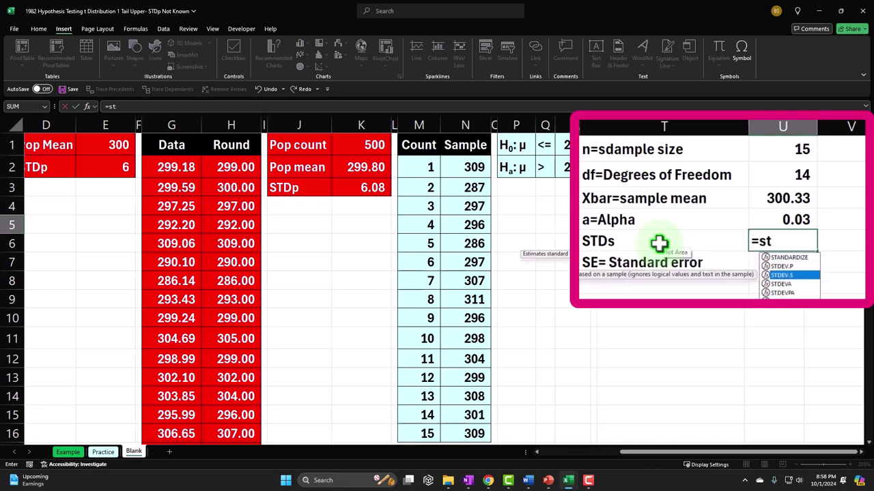
{"action": "key", "text": "Tab"}
{"action": "key", "text": "Left"}
{"action": "key", "text": "Left"}
{"action": "key", "text": "Left"}
{"action": "key", "text": "Left"}
{"action": "key", "text": "Left"}
{"action": "key", "text": "Left"}
{"action": "key", "text": "Left"}
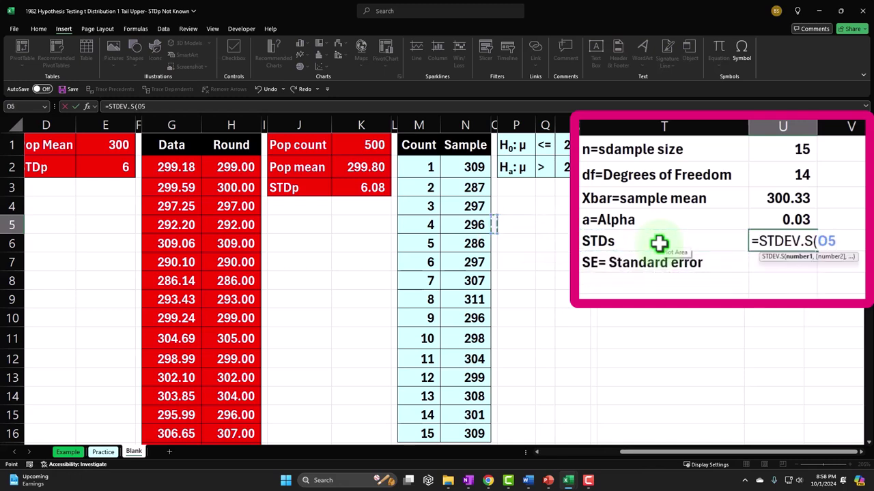
{"action": "key", "text": "Up"}
{"action": "key", "text": "Up"}
{"action": "key", "text": "Up"}
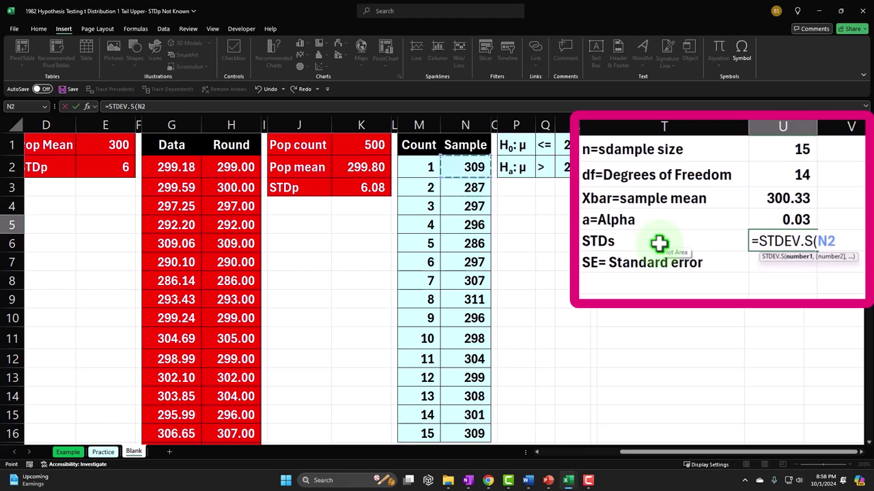
{"action": "key", "text": "ctrl+shift+Down"}
{"action": "key", "text": "Return"}
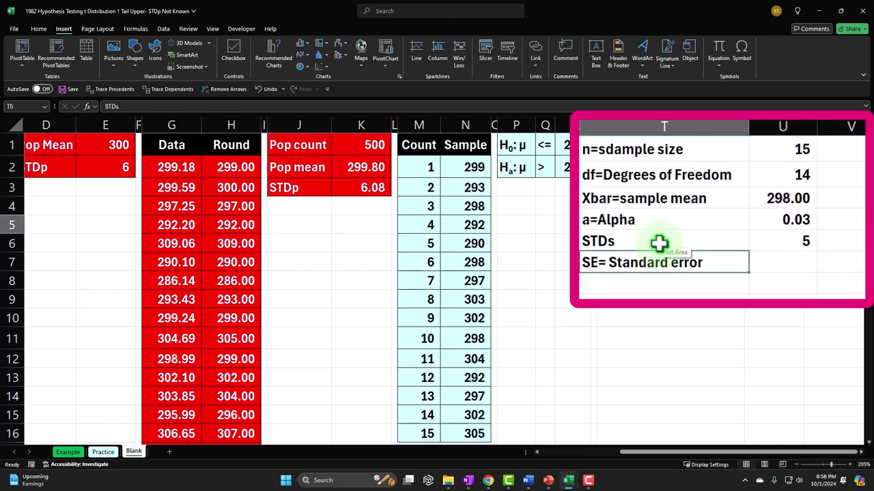
{"action": "key", "text": "Up"}
{"action": "key", "text": "Right"}
Step: Show U5's standard deviation to three decimals (4.675)
{"action": "left_click", "coordinate": [63, 41]}
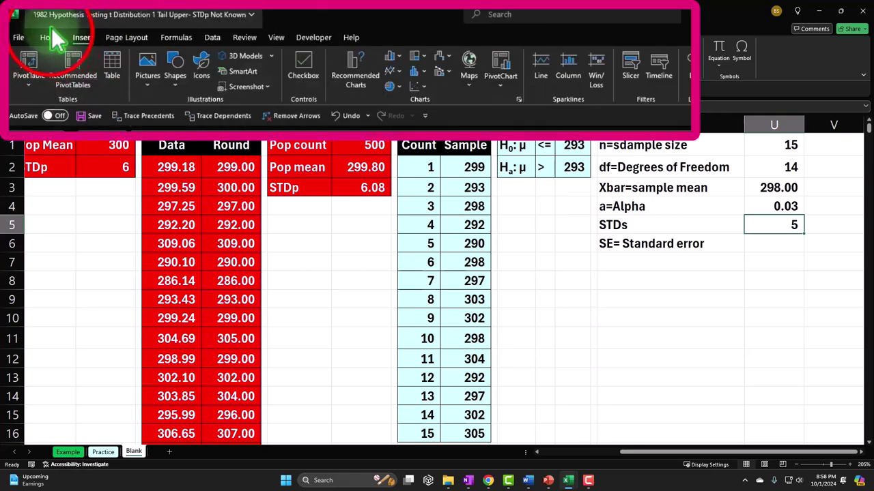
{"action": "left_click", "coordinate": [38, 29]}
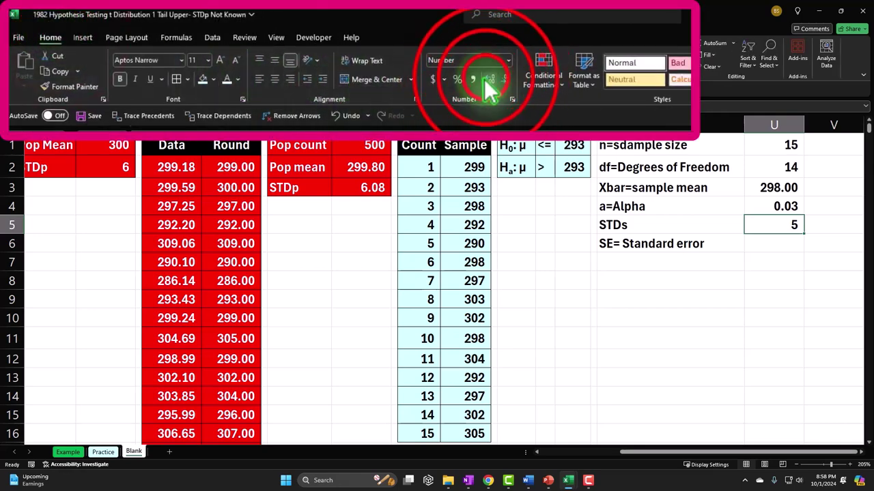
{"action": "left_click", "coordinate": [376, 61]}
{"action": "left_click", "coordinate": [376, 61]}
{"action": "left_click", "coordinate": [376, 61]}
{"action": "left_click", "coordinate": [751, 245]}
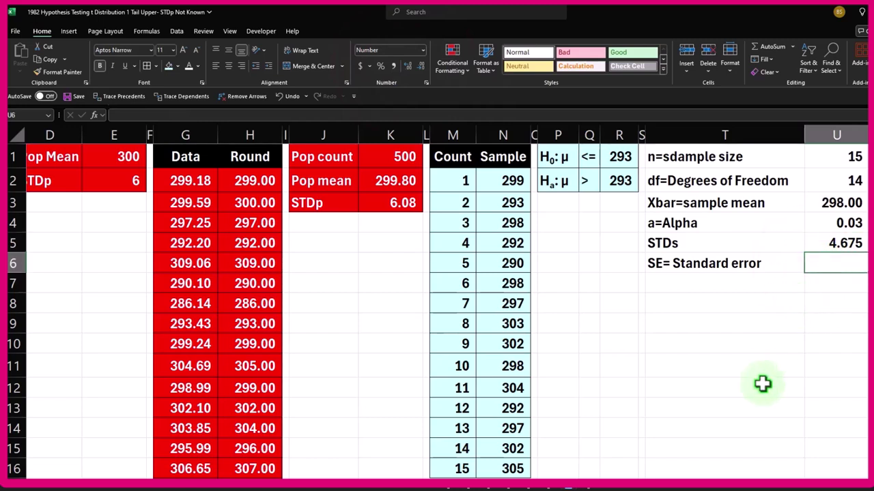
Step: Enter =U5/SQRT(U1) in U6 to compute the standard error
{"action": "type", "text": "="}
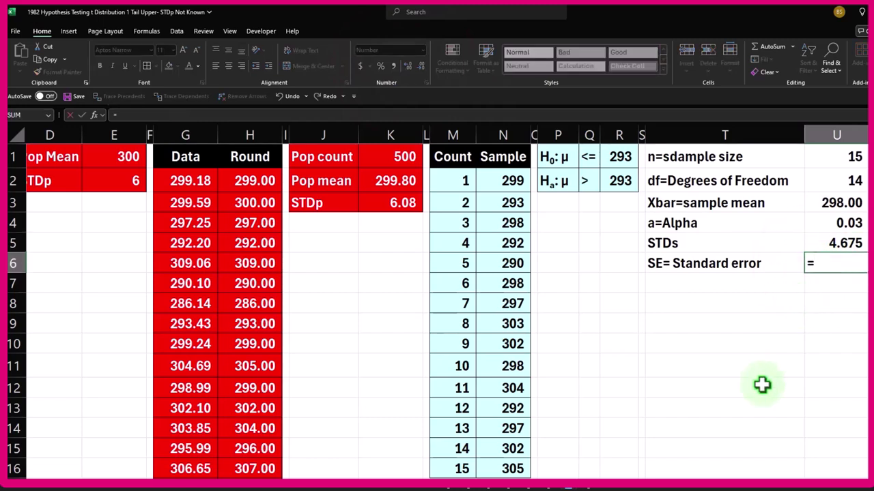
{"action": "key", "text": "Up"}
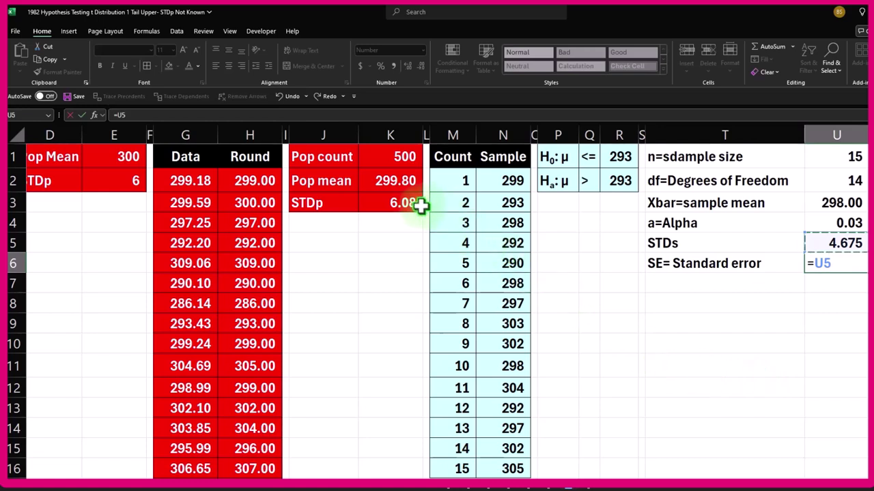
{"action": "type", "text": "/"}
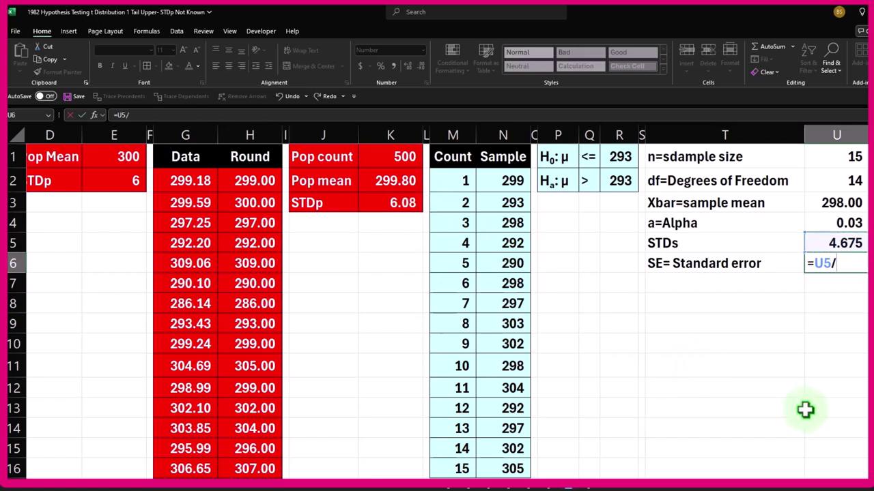
{"action": "type", "text": "sq"}
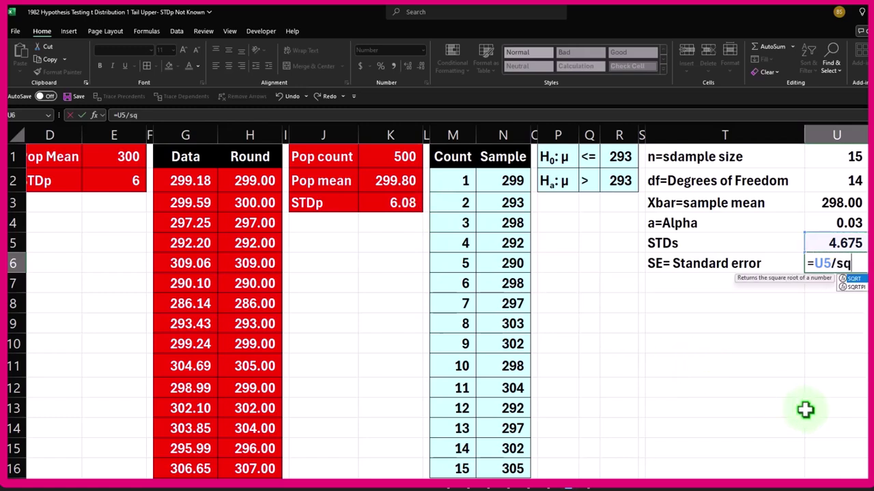
{"action": "key", "text": "Tab"}
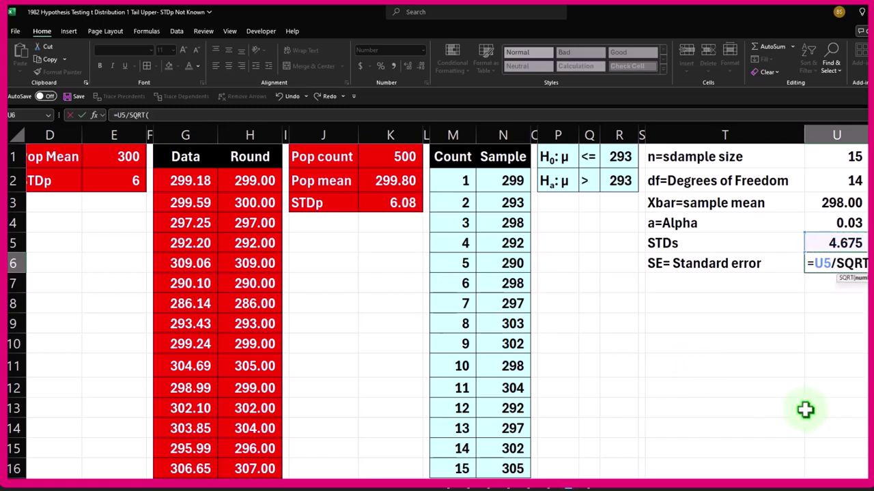
{"action": "left_click", "coordinate": [855, 158]}
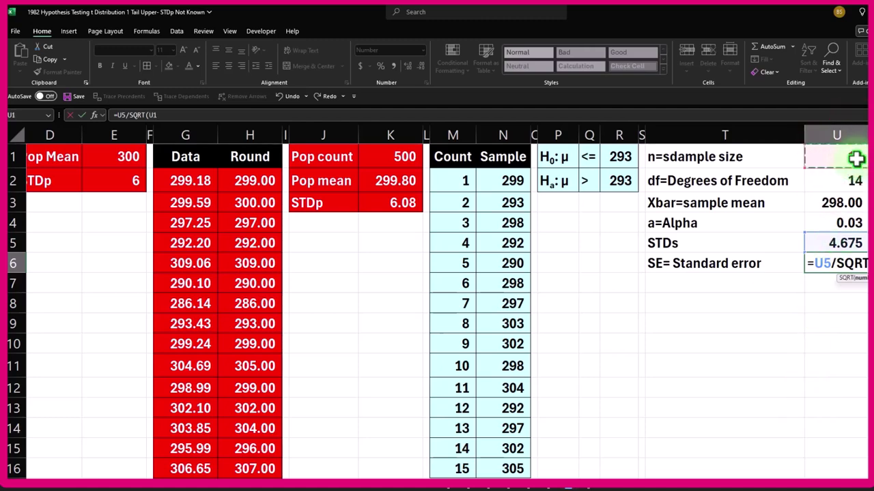
{"action": "key", "text": "Return"}
{"action": "key", "text": "Return"}
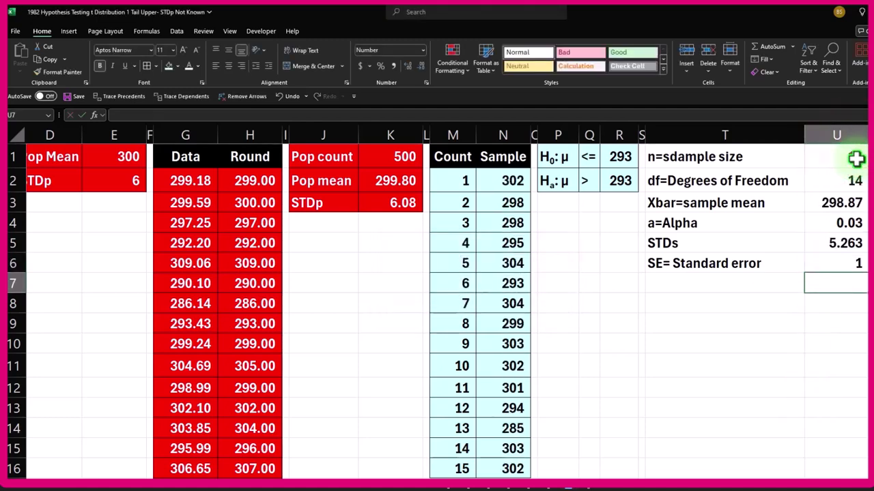
Step: Correct the T1 label to 'n=sample size' by removing the stray letter
{"action": "double_click", "coordinate": [675, 155]}
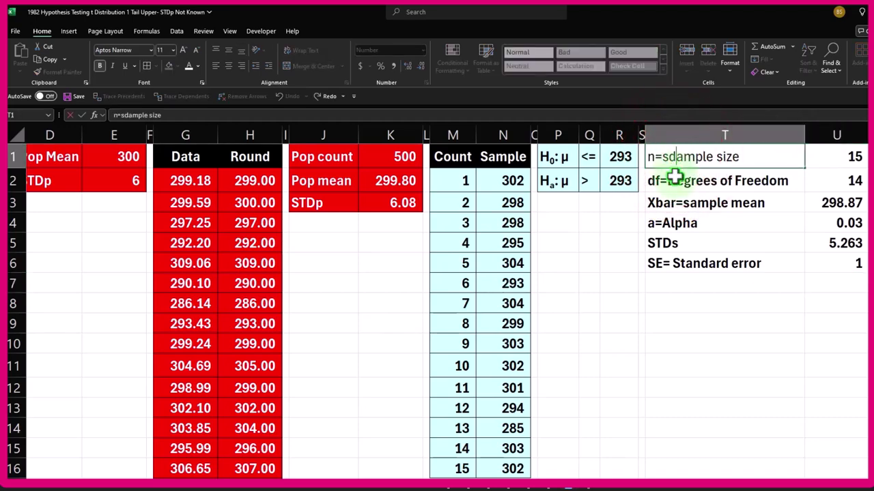
{"action": "key", "text": "BackSpace"}
{"action": "key", "text": "Return"}
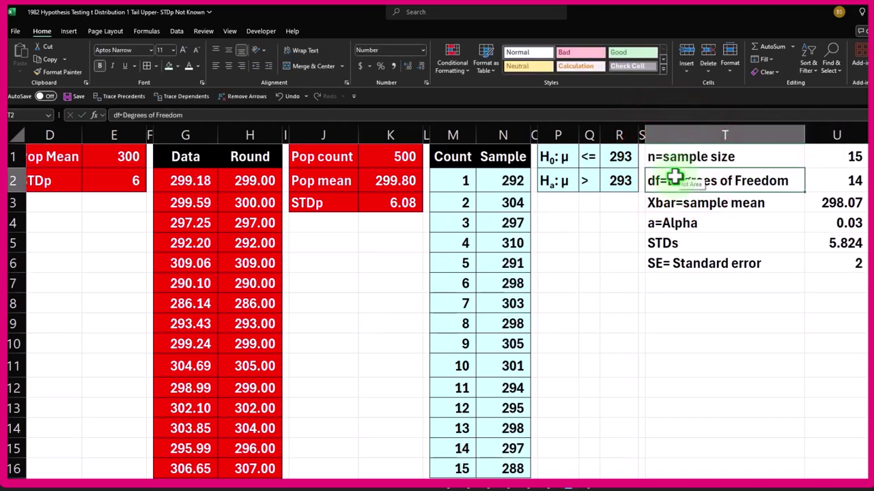
Step: Show the U6 standard error to five decimals, reading 1.50386
{"action": "left_click", "coordinate": [814, 265]}
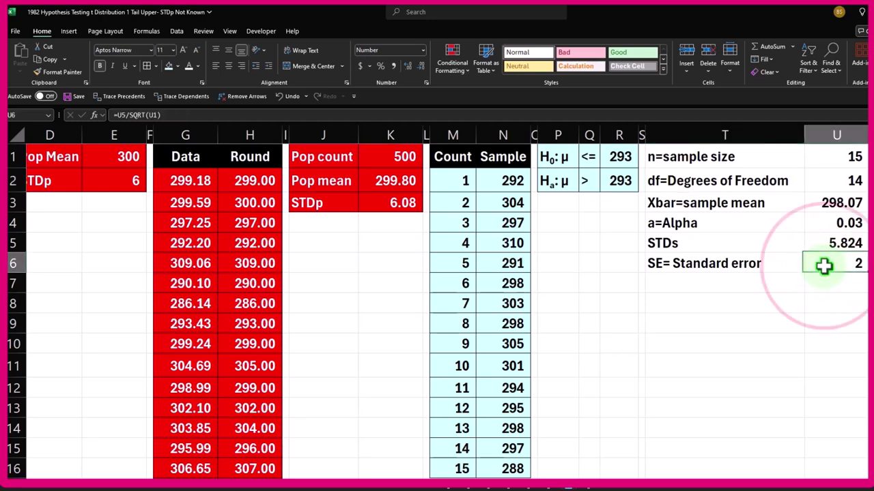
{"action": "left_click", "coordinate": [408, 67]}
{"action": "left_click", "coordinate": [408, 66]}
{"action": "left_click", "coordinate": [409, 66]}
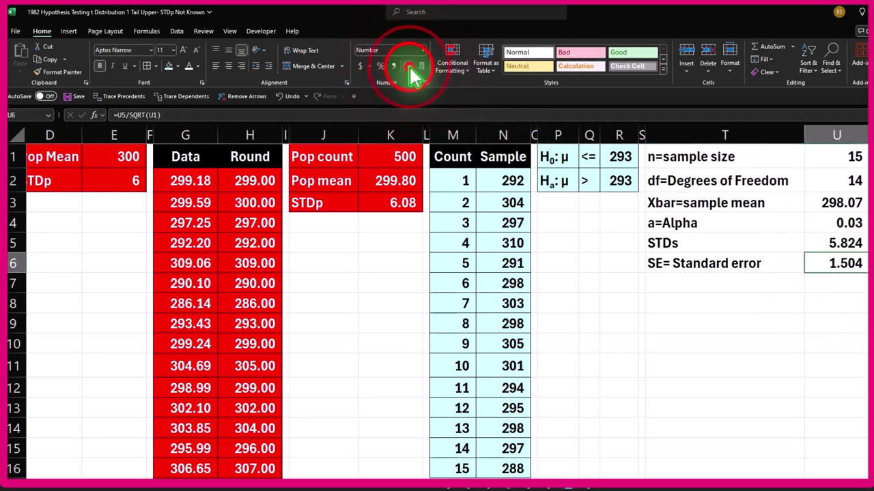
{"action": "left_click", "coordinate": [408, 66]}
{"action": "left_click", "coordinate": [409, 68]}
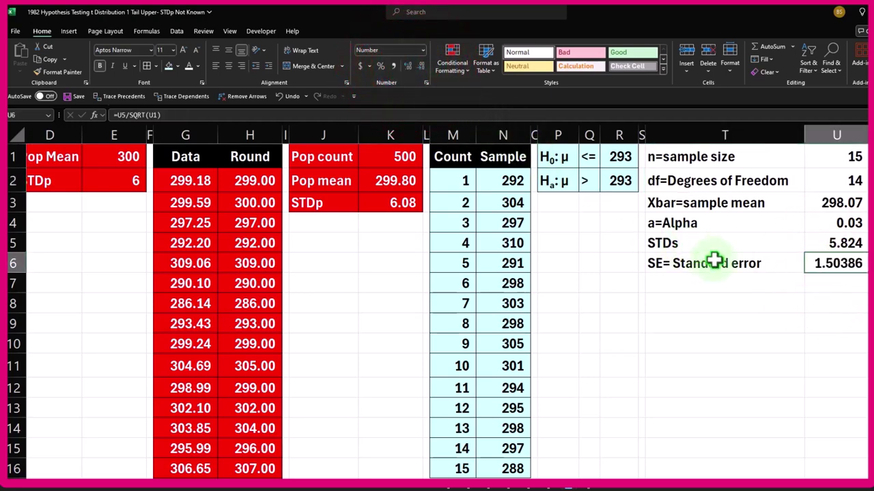
{"action": "left_click", "coordinate": [695, 291]}
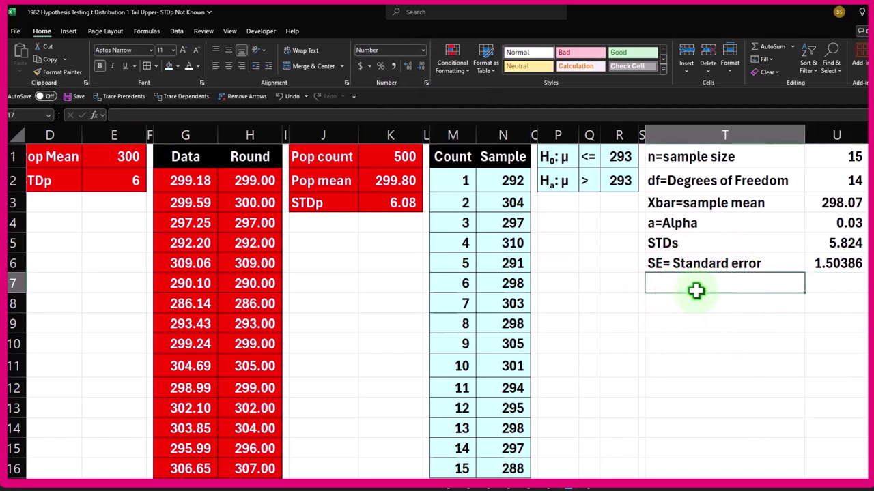
Step: Enter the label 't=test statistic' in T7
{"action": "type", "text": "t="}
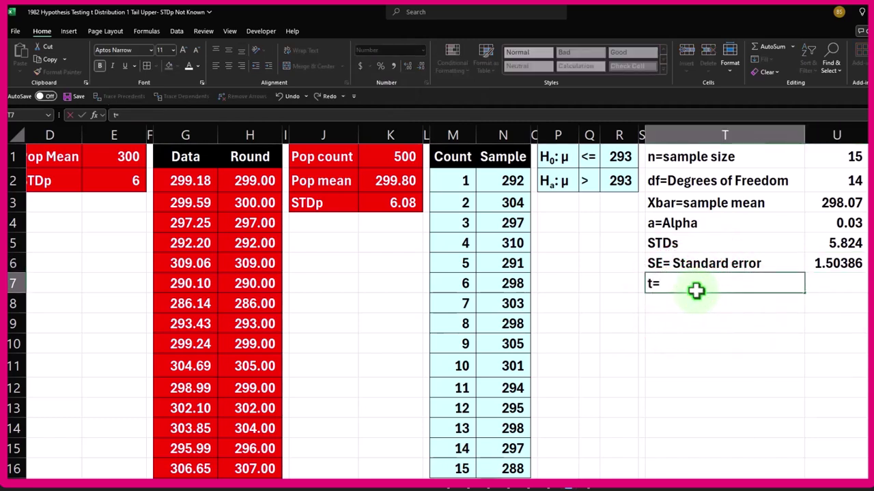
{"action": "type", "text": "test statistic"}
{"action": "key", "text": "Return"}
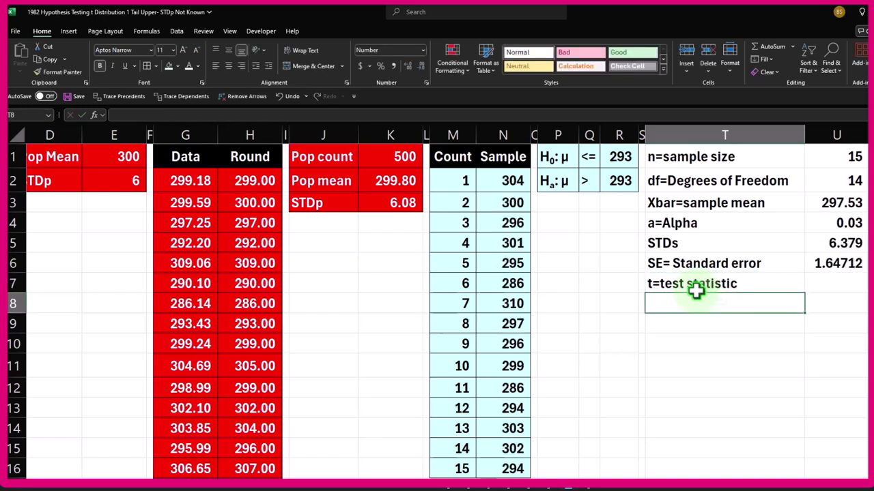
{"action": "key", "text": "Up"}
{"action": "key", "text": "Right"}
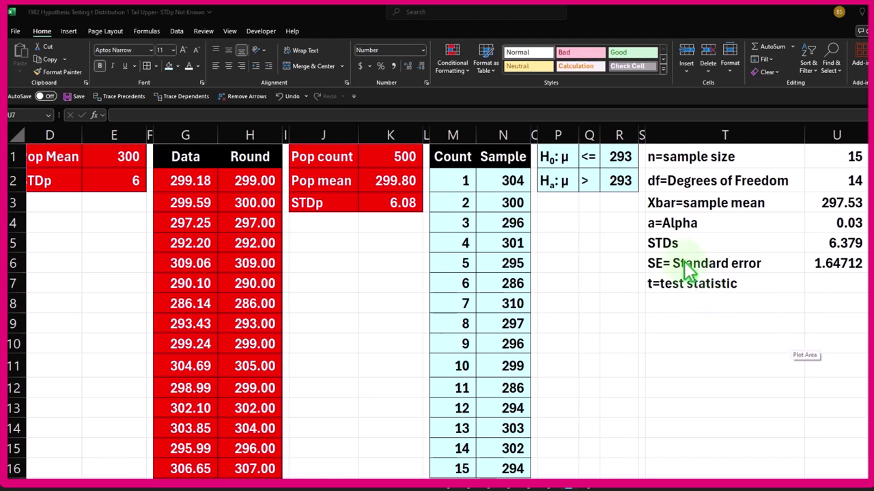
Step: Point out the hypothesis values in R1:R2 and the sample mean in U3
{"action": "left_click", "coordinate": [618, 157]}
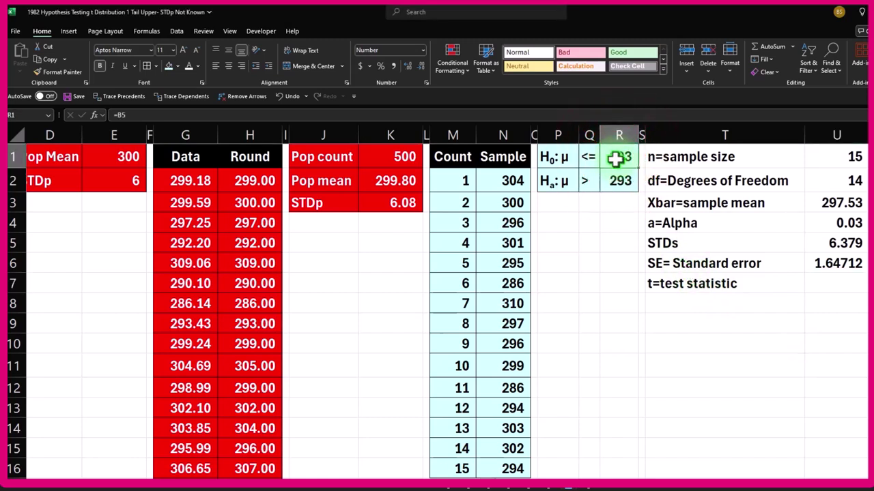
{"action": "left_click_drag", "start_coordinate": [616, 159], "coordinate": [610, 172]}
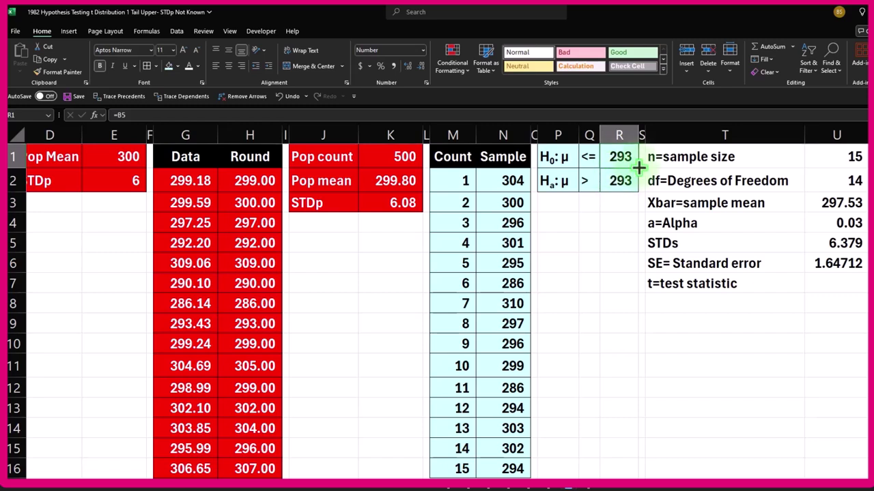
{"action": "left_click", "coordinate": [623, 155]}
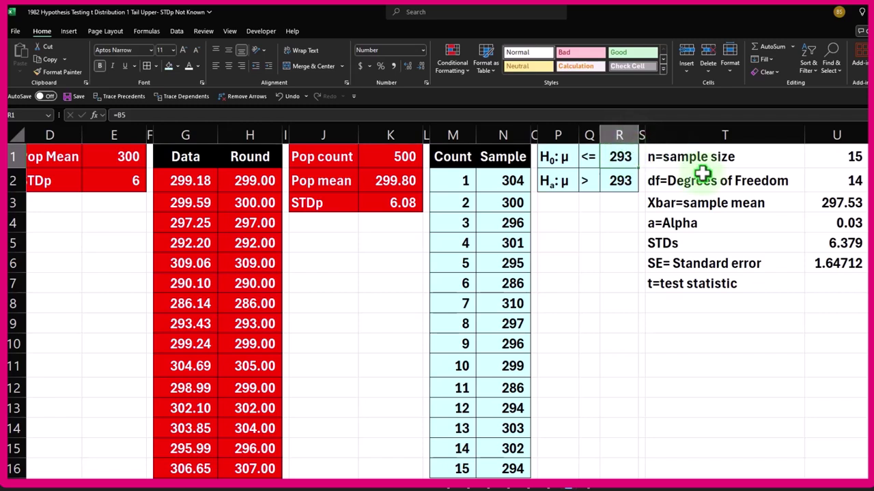
{"action": "left_click", "coordinate": [831, 200]}
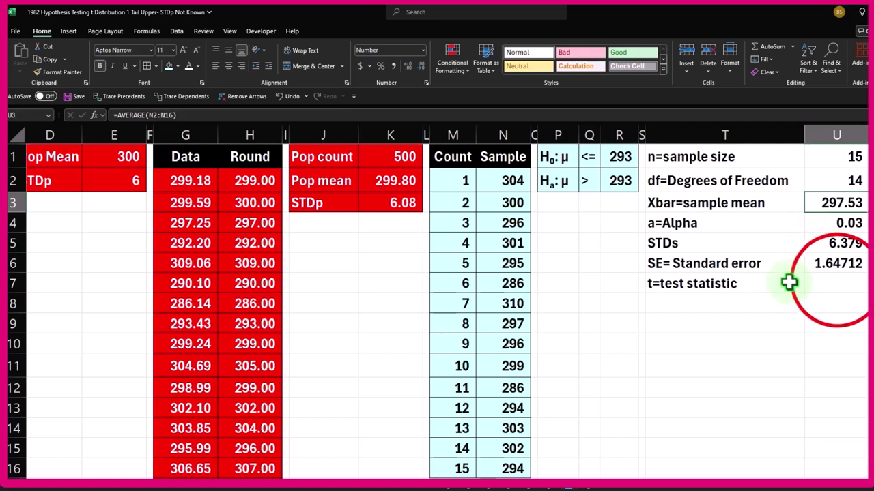
Step: Enter =(U3-R1)/U6 in U7 to compute the t test statistic
{"action": "left_click", "coordinate": [839, 282]}
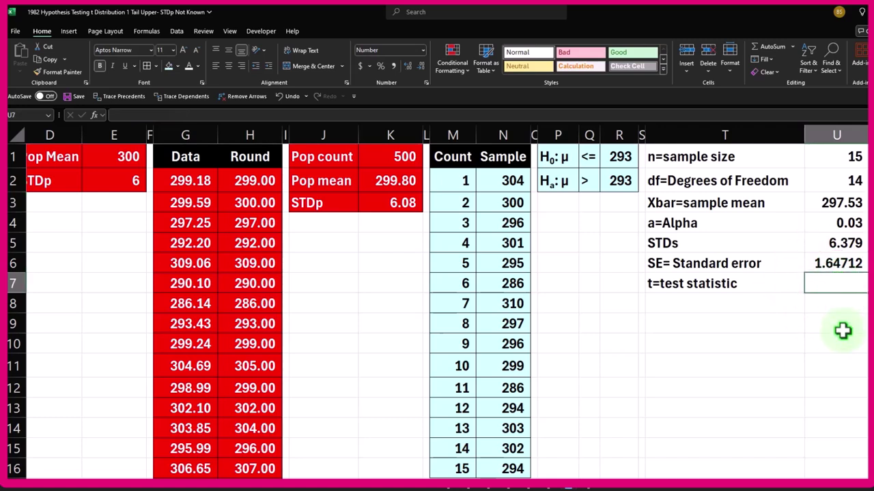
{"action": "type", "text": "=("}
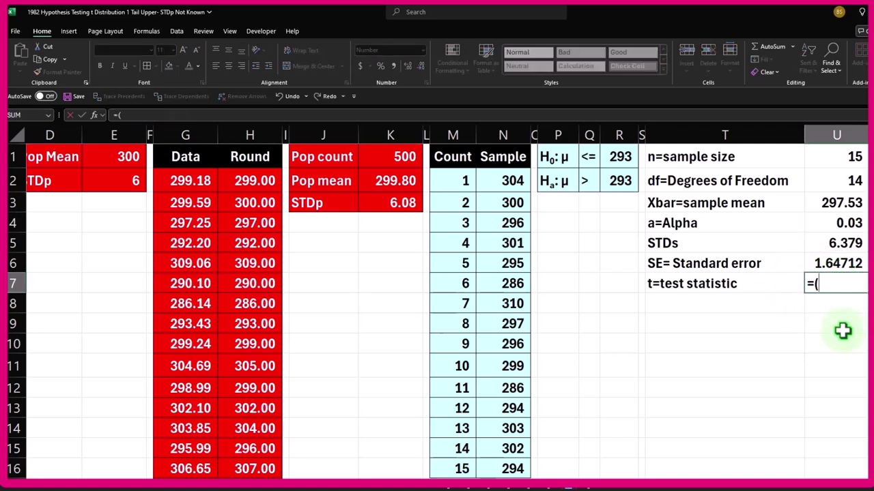
{"action": "key", "text": "Up"}
{"action": "key", "text": "Up"}
{"action": "key", "text": "Up"}
{"action": "key", "text": "Up"}
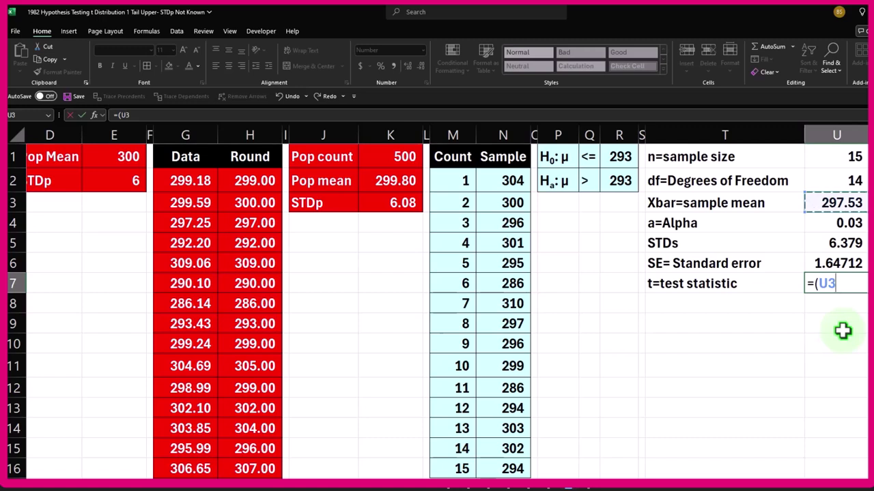
{"action": "type", "text": "-"}
{"action": "key", "text": "Left"}
{"action": "key", "text": "Left"}
{"action": "key", "text": "Left"}
{"action": "key", "text": "Left"}
{"action": "key", "text": "Up"}
{"action": "key", "text": "Up"}
{"action": "key", "text": "Up"}
{"action": "key", "text": "Up"}
{"action": "key", "text": "Up"}
{"action": "key", "text": "Up"}
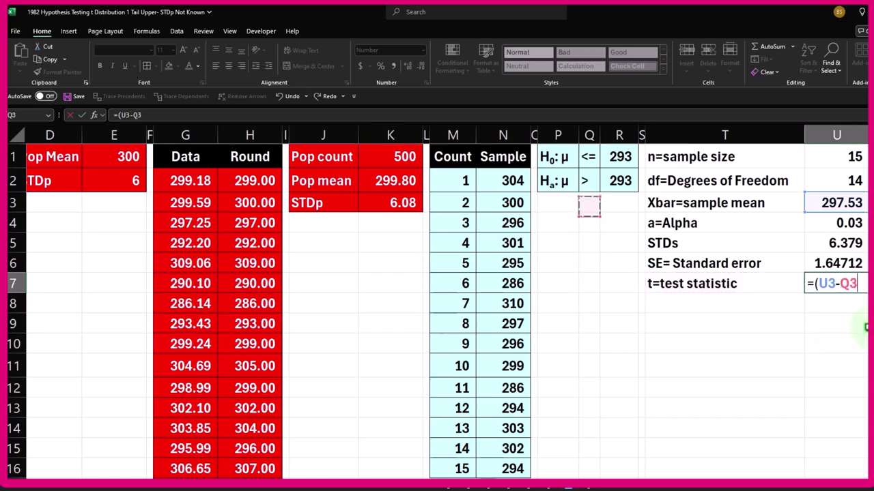
{"action": "key", "text": "Right"}
{"action": "type", "text": ")"}
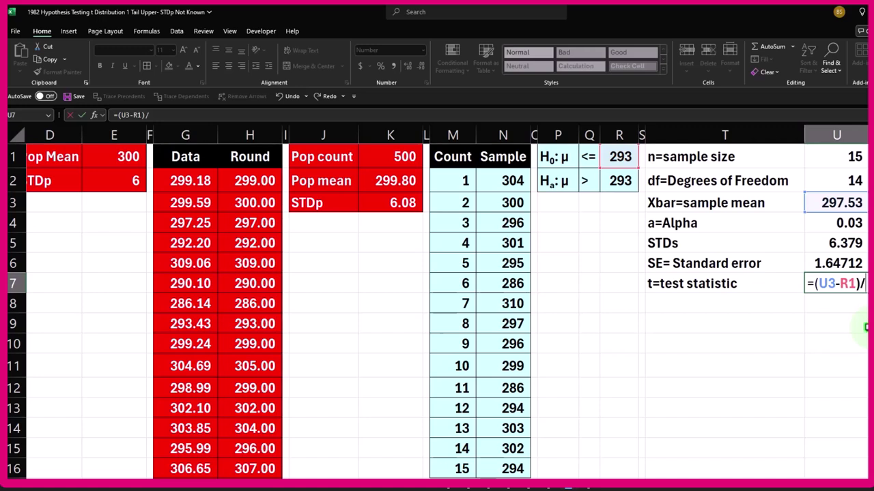
{"action": "type", "text": "/"}
{"action": "key", "text": "Up"}
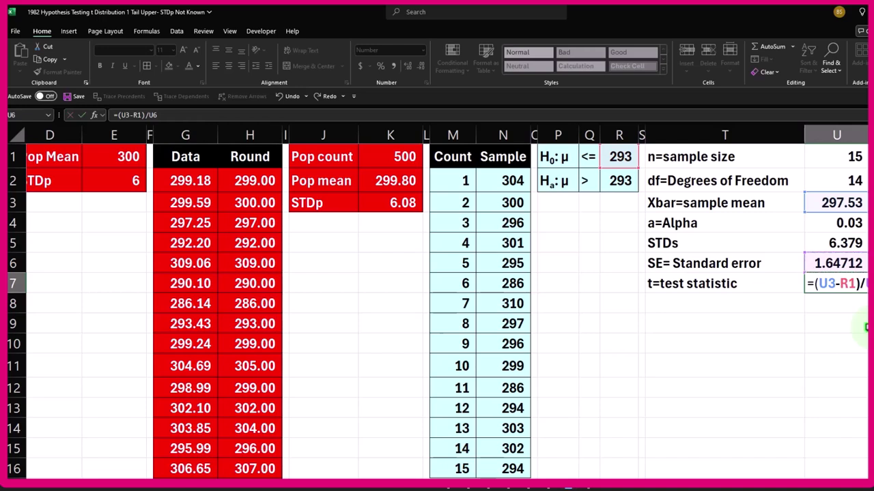
{"action": "key", "text": "Return"}
Step: Add decimal places to the U7 t statistic so it reads 4.0163
{"action": "key", "text": "Up"}
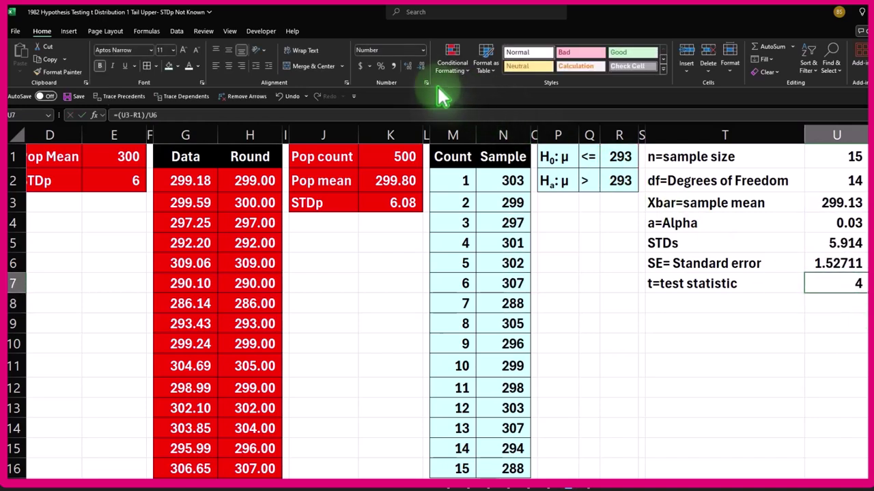
{"action": "left_click", "coordinate": [406, 67]}
{"action": "left_click", "coordinate": [404, 67]}
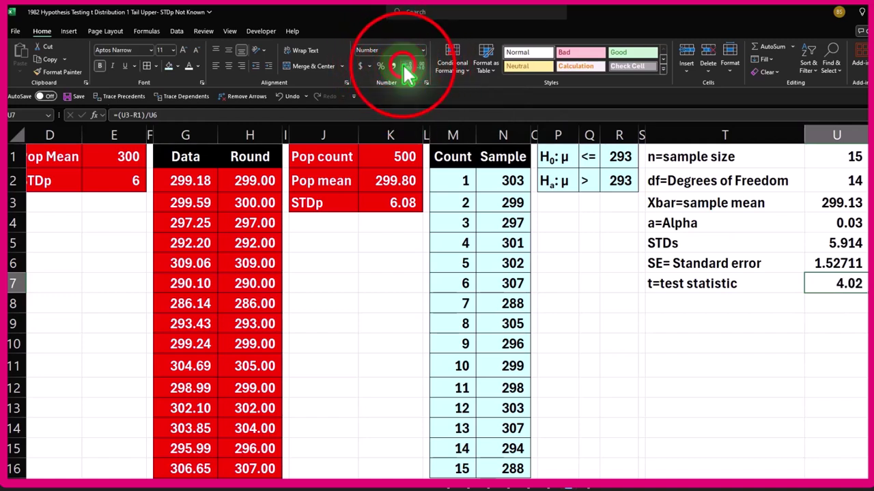
{"action": "left_click", "coordinate": [405, 68]}
{"action": "left_click", "coordinate": [405, 68]}
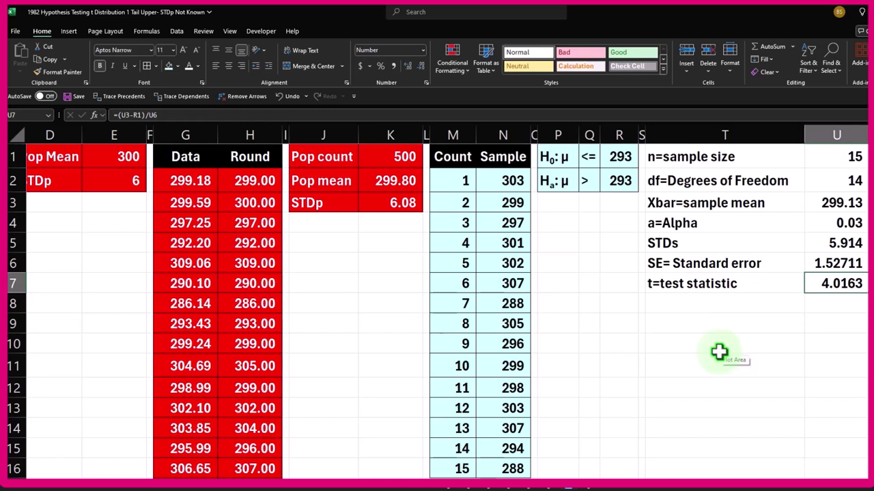
{"action": "key", "text": "Return"}
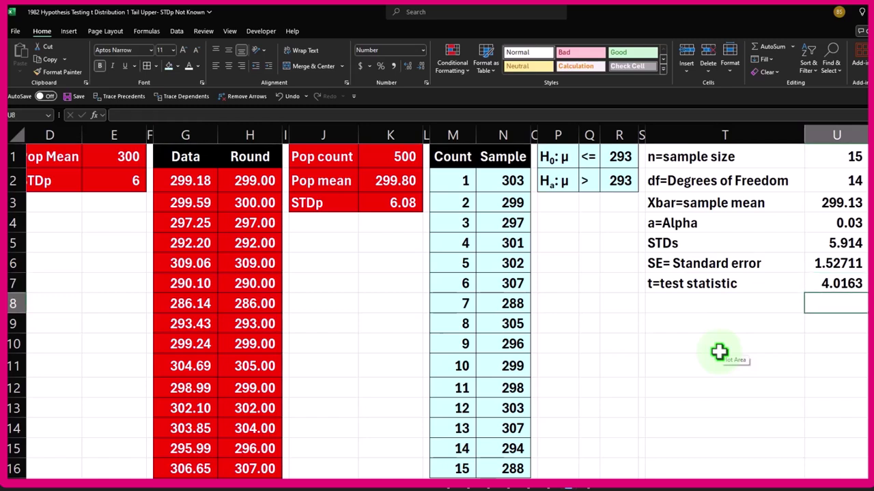
{"action": "key", "text": "Left"}
{"action": "key", "text": "Down"}
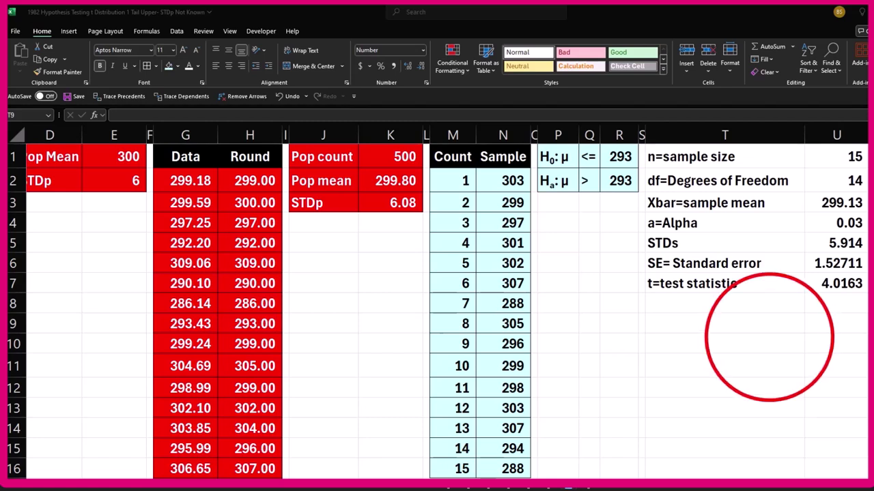
{"action": "left_click", "coordinate": [726, 326]}
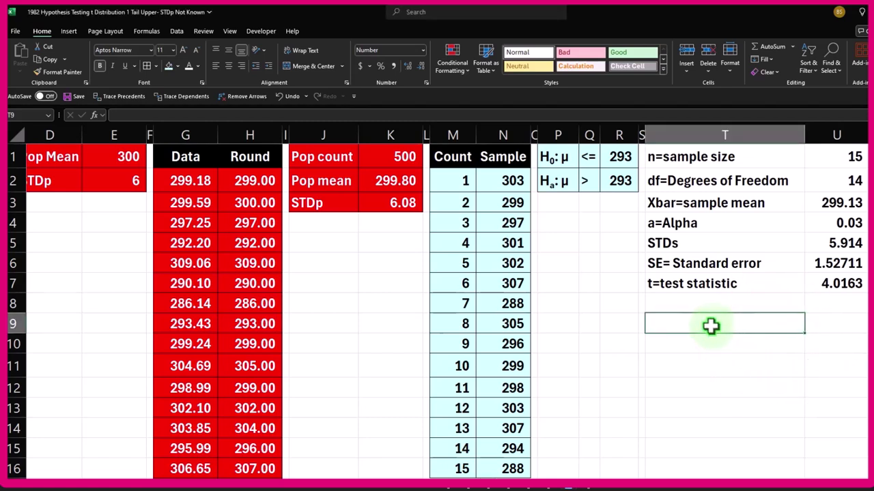
Step: Label T9 'P-value' and enter =1-T.DIST(U7,U2,1) in U9, accepting the correction
{"action": "type", "text": "P-"}
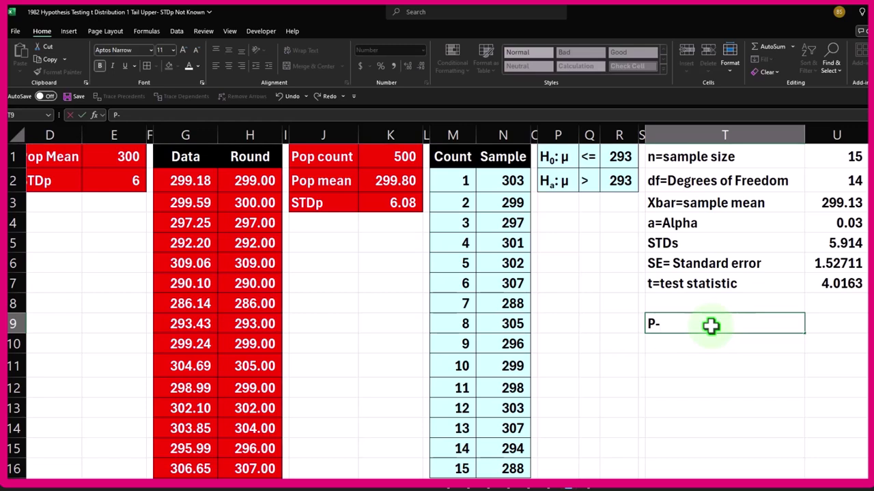
{"action": "type", "text": "value"}
{"action": "key", "text": "Tab"}
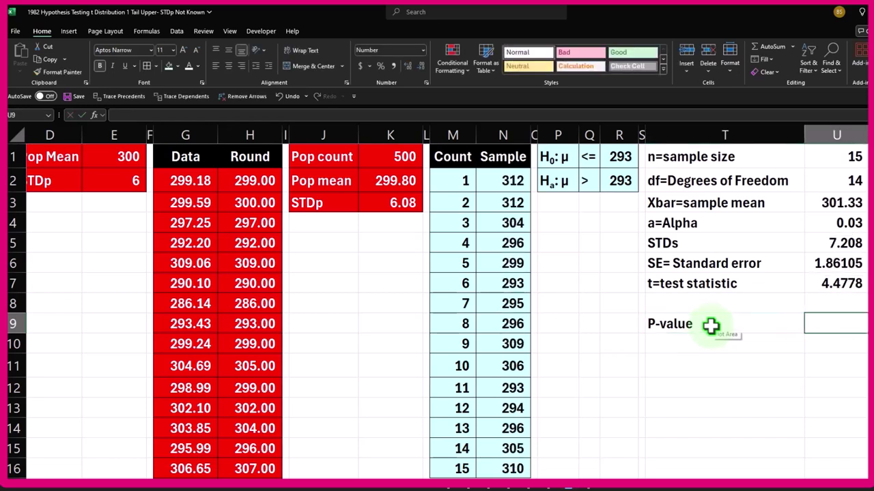
{"action": "type", "text": "="}
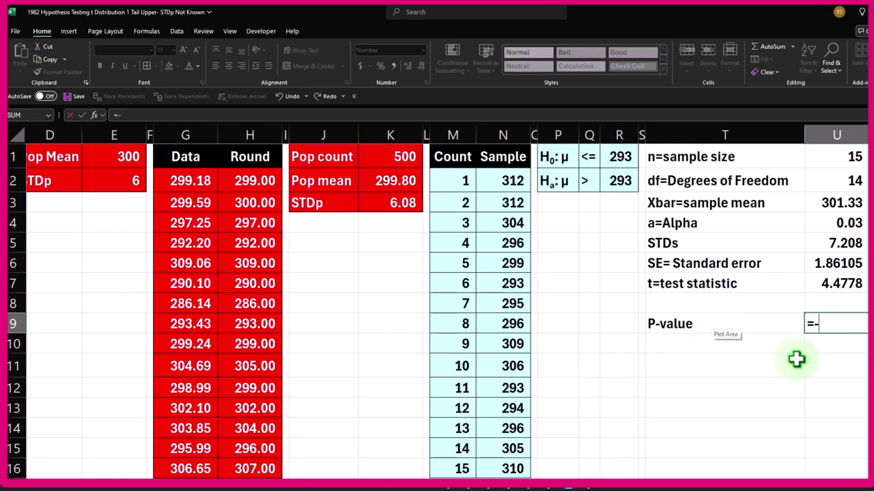
{"action": "type", "text": "1-"}
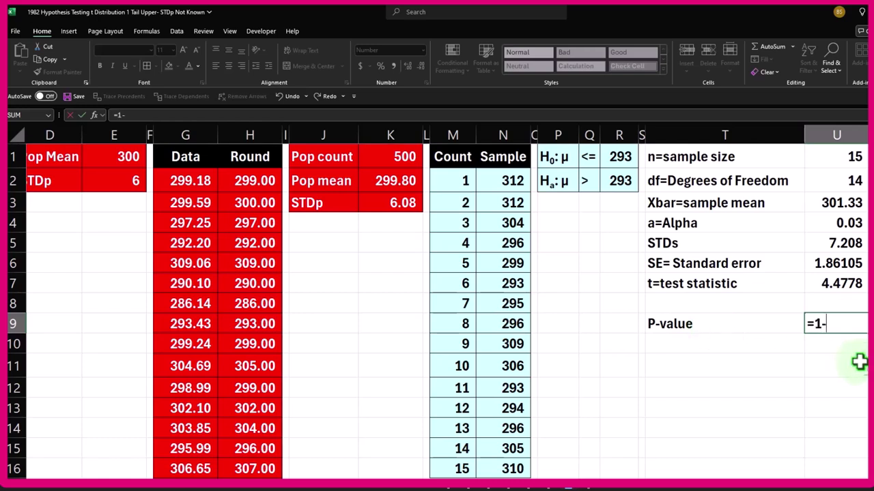
{"action": "type", "text": "t"}
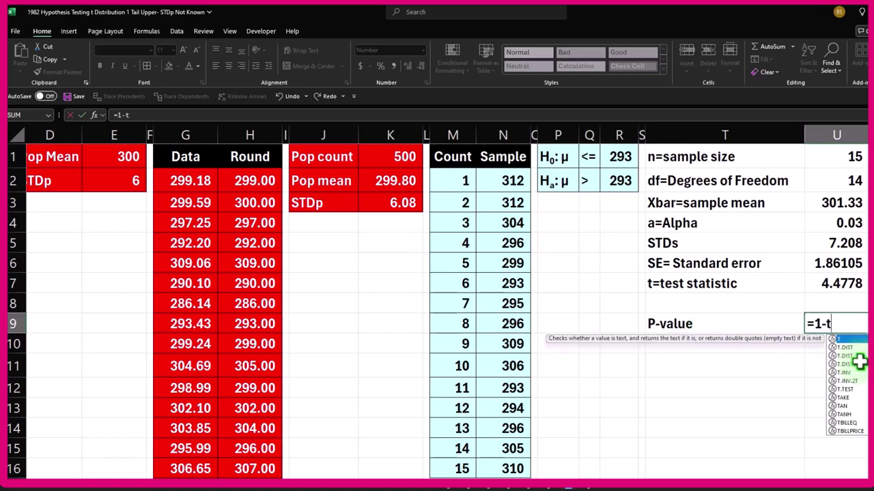
{"action": "type", "text": ".dist"}
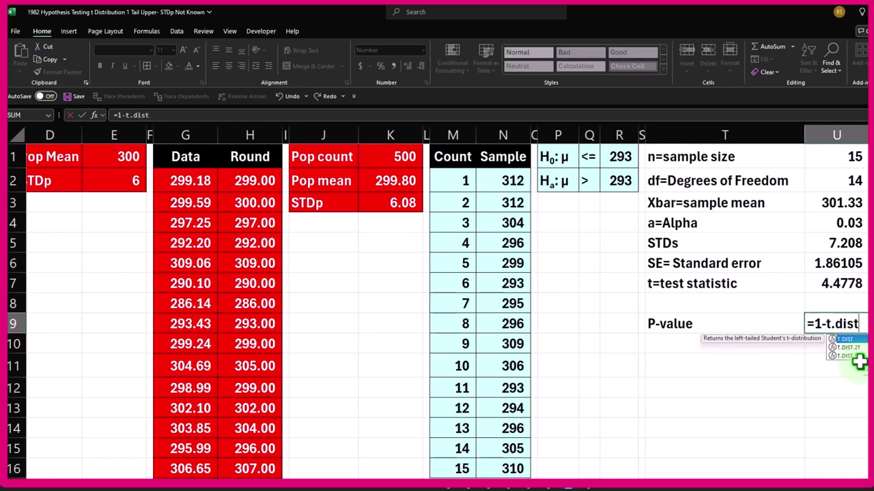
{"action": "key", "text": "Tab"}
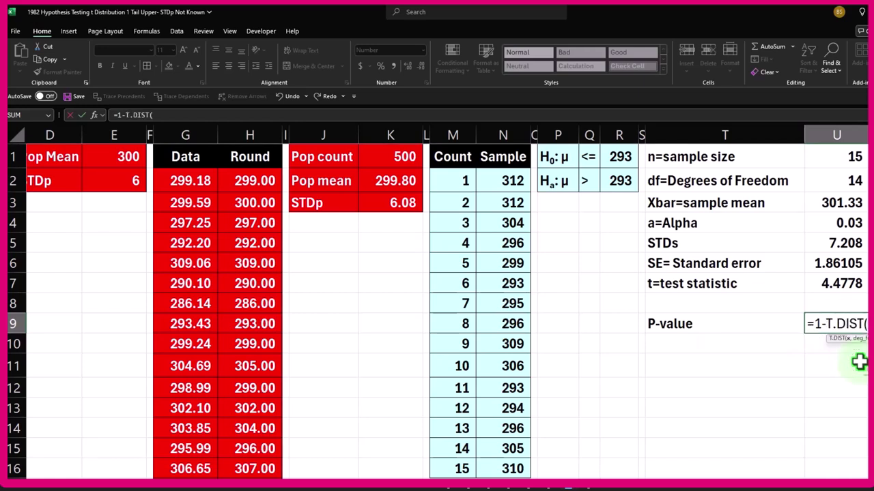
{"action": "left_click", "coordinate": [846, 284]}
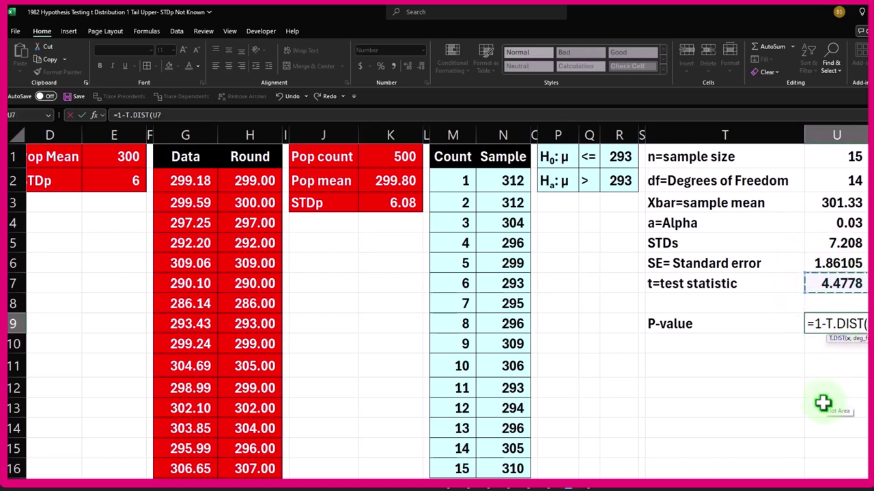
{"action": "type", "text": ","}
{"action": "left_click", "coordinate": [839, 178]}
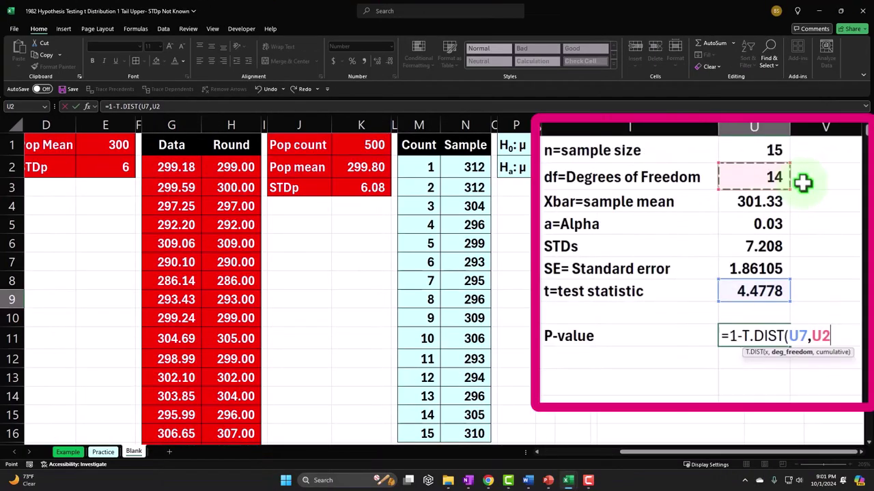
{"action": "type", "text": ","}
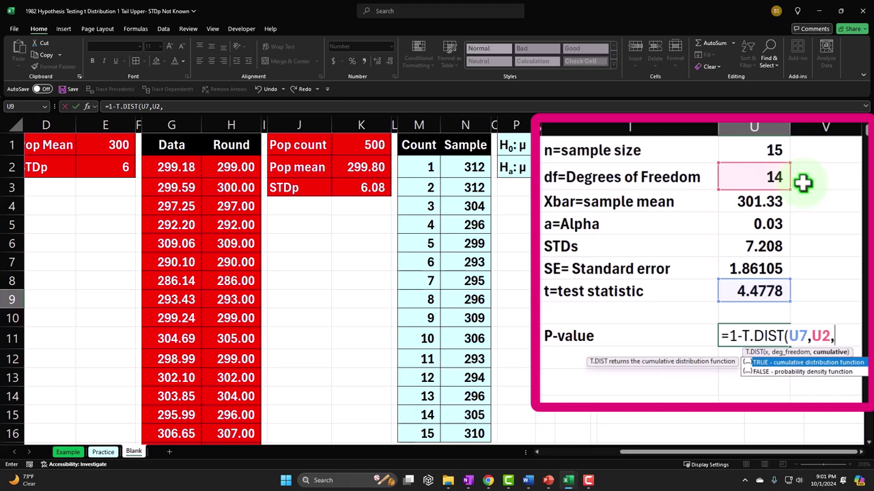
{"action": "type", "text": "1"}
{"action": "key", "text": "Return"}
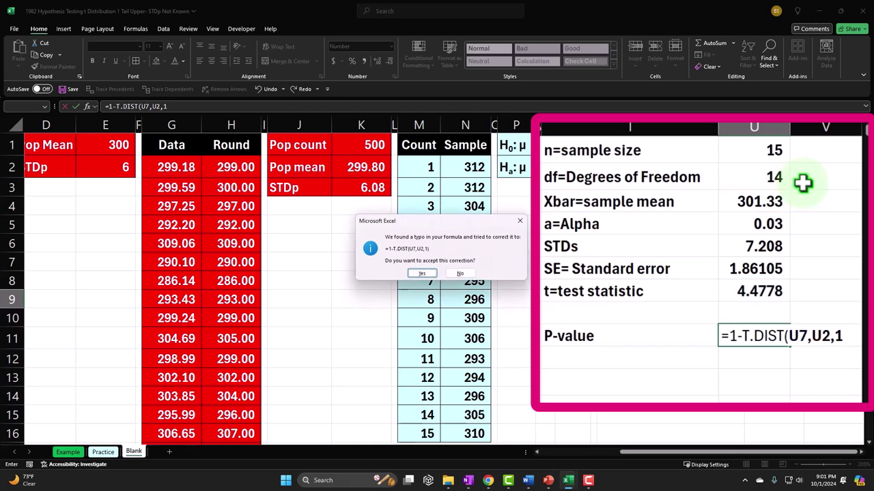
{"action": "key", "text": "Return"}
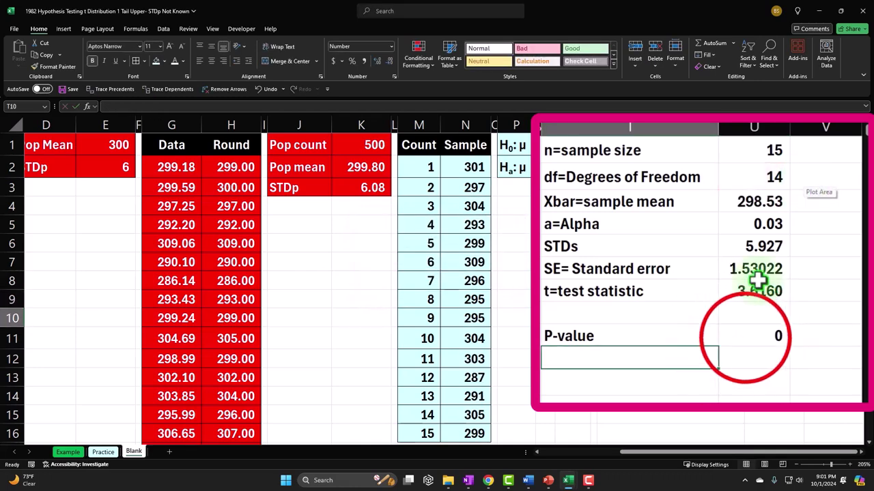
{"action": "left_click", "coordinate": [744, 345]}
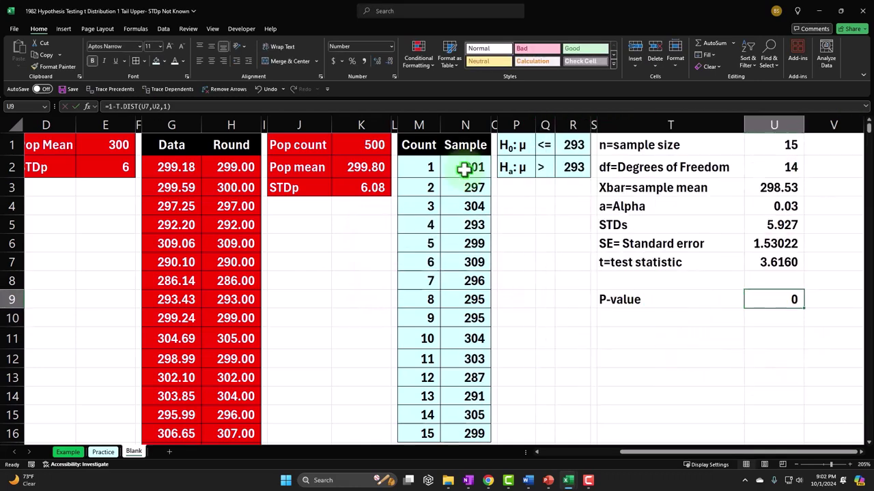
Step: Increase the U9 P-value to six decimal places
{"action": "left_click", "coordinate": [375, 60]}
{"action": "left_click", "coordinate": [429, 86]}
{"action": "left_click", "coordinate": [429, 86]}
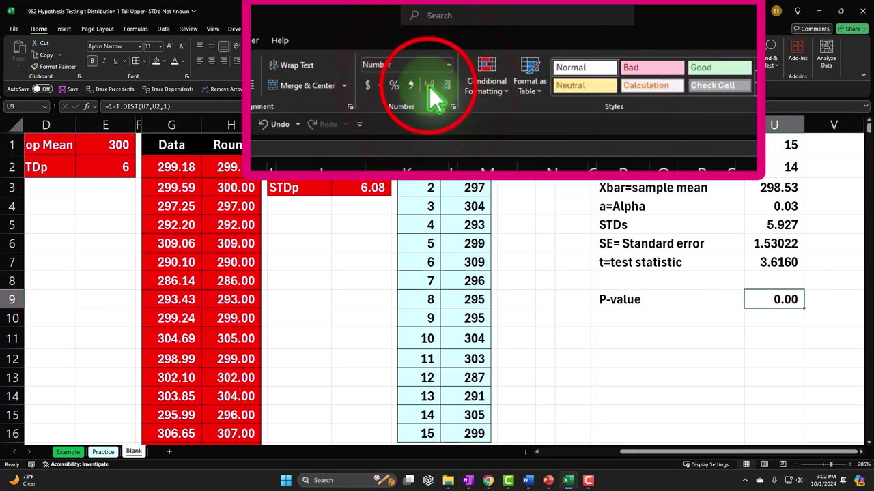
{"action": "left_click", "coordinate": [429, 87]}
{"action": "left_click", "coordinate": [429, 87]}
{"action": "left_click", "coordinate": [430, 86]}
{"action": "left_click", "coordinate": [430, 86]}
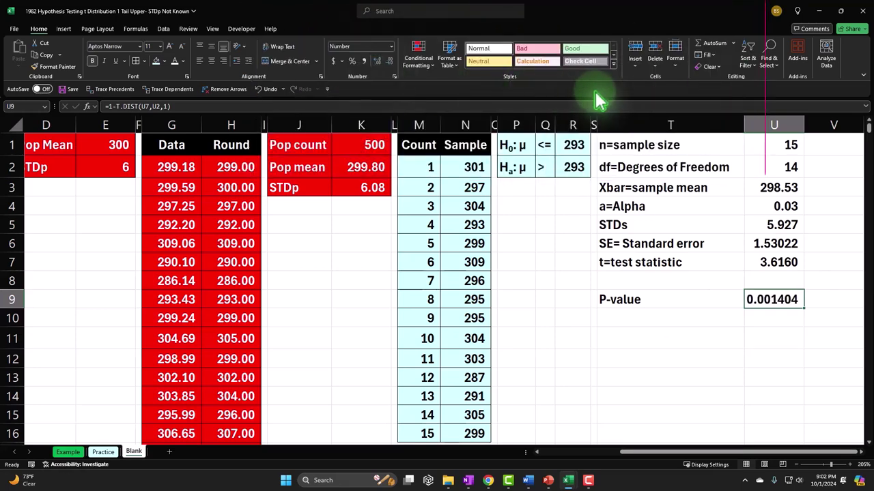
Step: Widen column U and recommit the U9 P-value formula
{"action": "left_click_drag", "start_coordinate": [804, 124], "coordinate": [807, 121]}
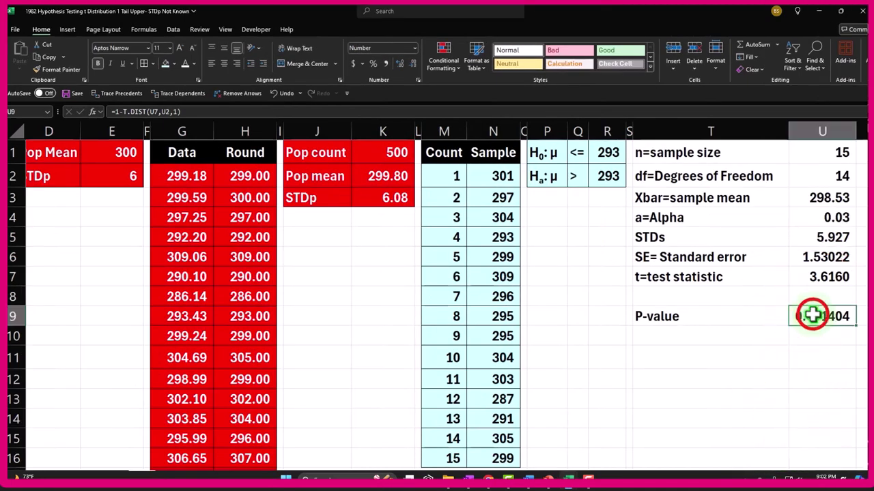
{"action": "double_click", "coordinate": [813, 316]}
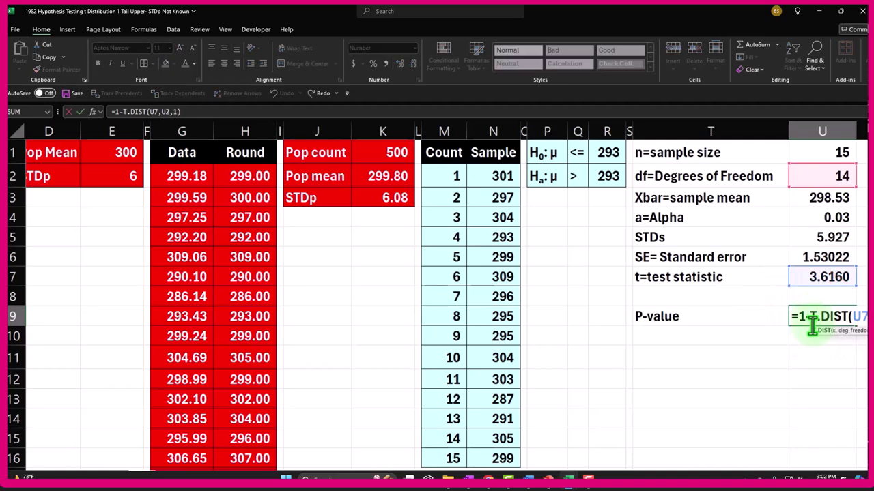
{"action": "key", "text": "Return"}
{"action": "left_click", "coordinate": [812, 316]}
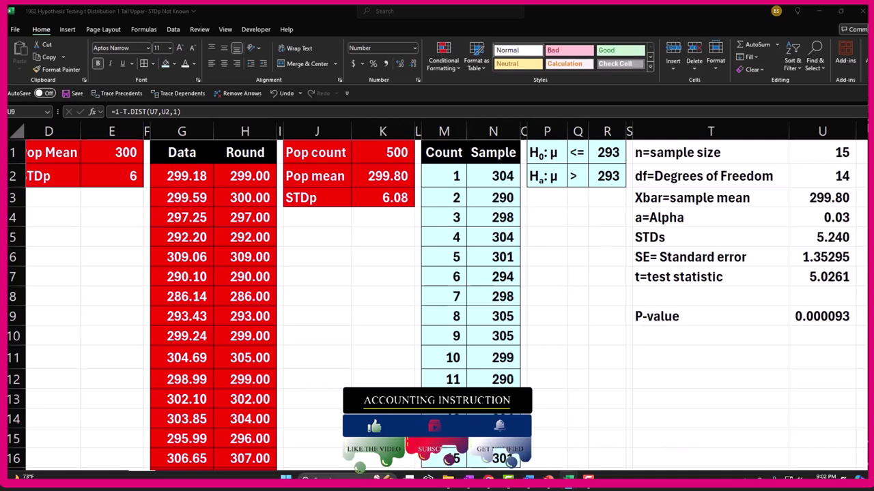
Step: Rename the T9 label to 'P-value - t dist'
{"action": "left_click", "coordinate": [662, 355]}
{"action": "double_click", "coordinate": [694, 316]}
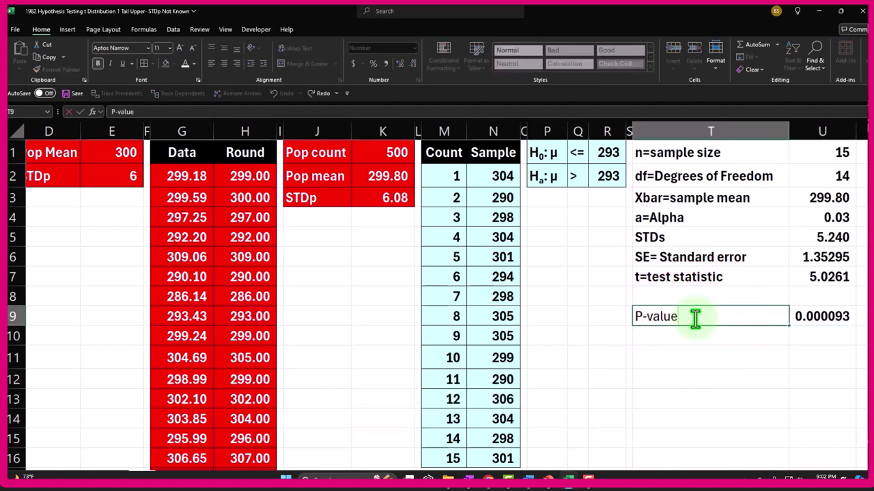
{"action": "type", "text": "- t dist"}
{"action": "key", "text": "Return"}
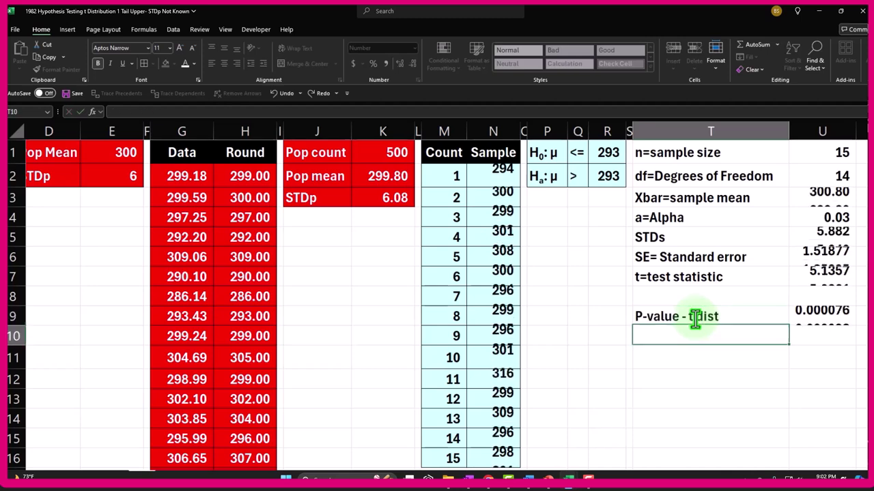
Step: Enter the label 'P-value - nor dist' in T10
{"action": "left_click", "coordinate": [713, 353]}
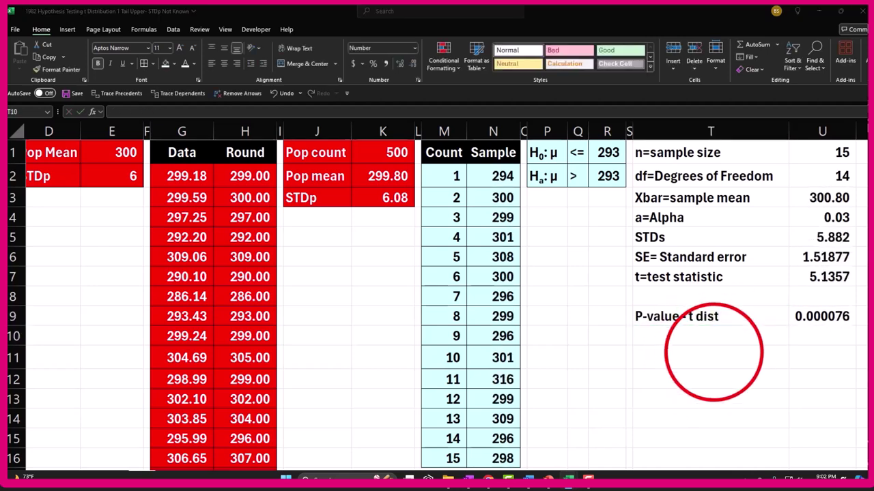
{"action": "left_click", "coordinate": [676, 332]}
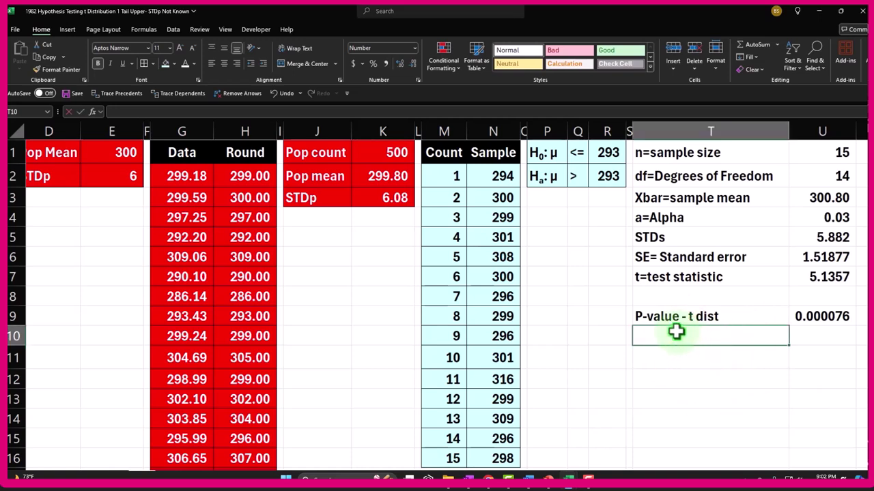
{"action": "type", "text": "P"}
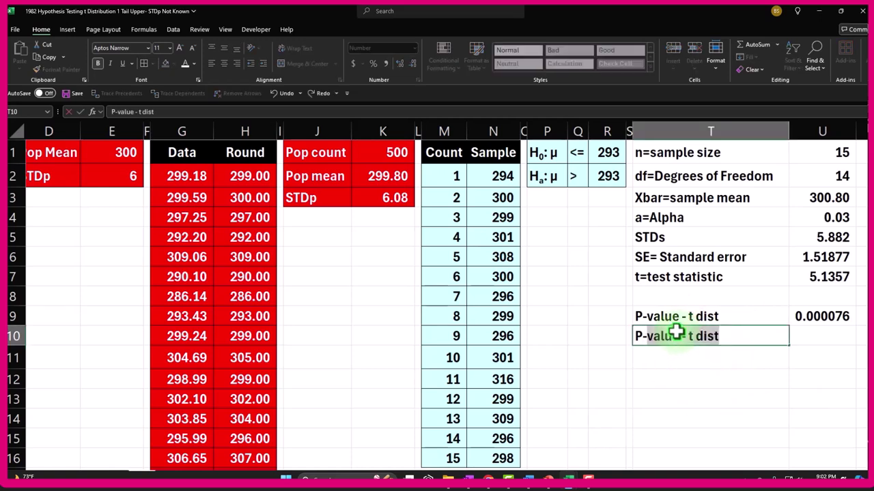
{"action": "type", "text": "-value -"}
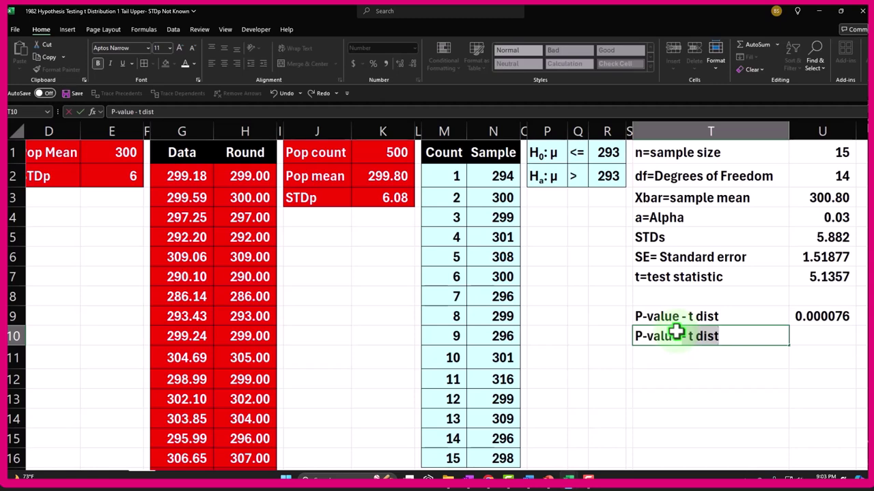
{"action": "type", "text": " nor dist"}
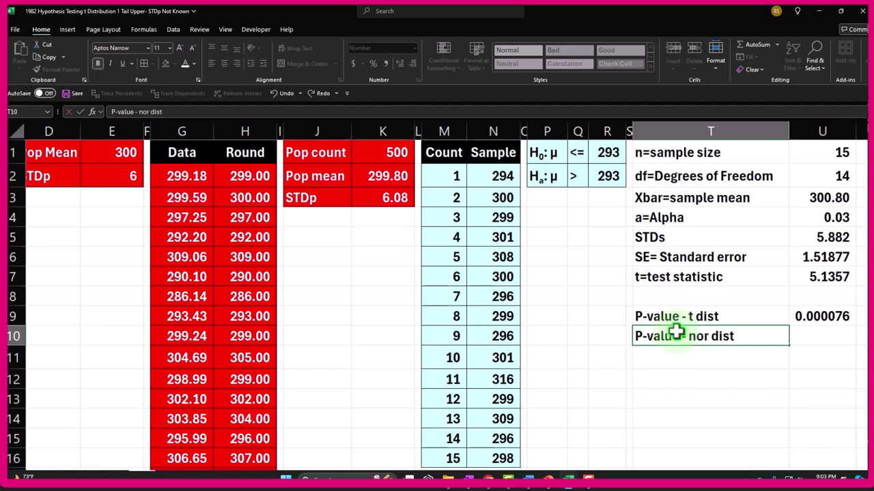
{"action": "key", "text": "Tab"}
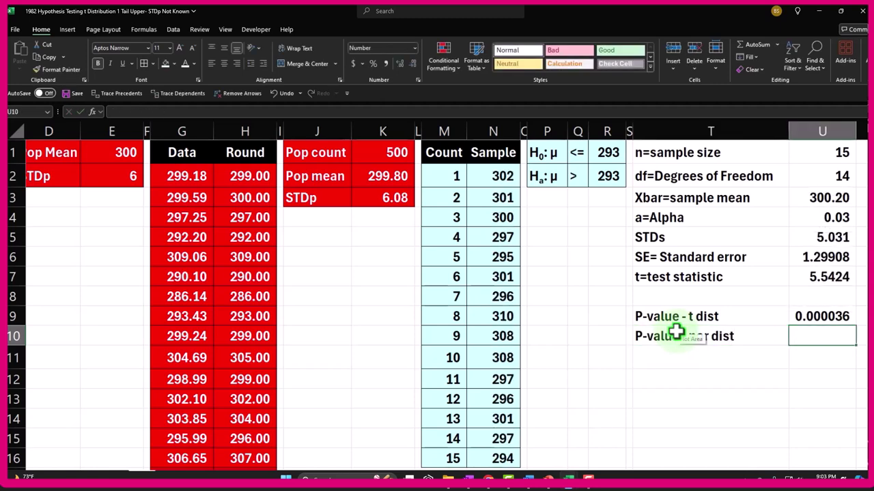
Step: Enter =1-NORM.S.DIST(U7,1) in U10 and show it to six decimals (0.000005)
{"action": "type", "text": "="}
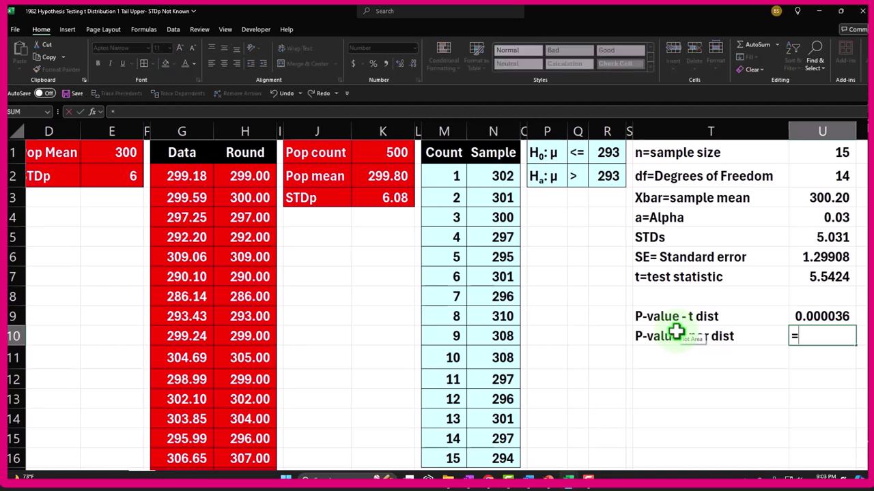
{"action": "type", "text": "1-norm"}
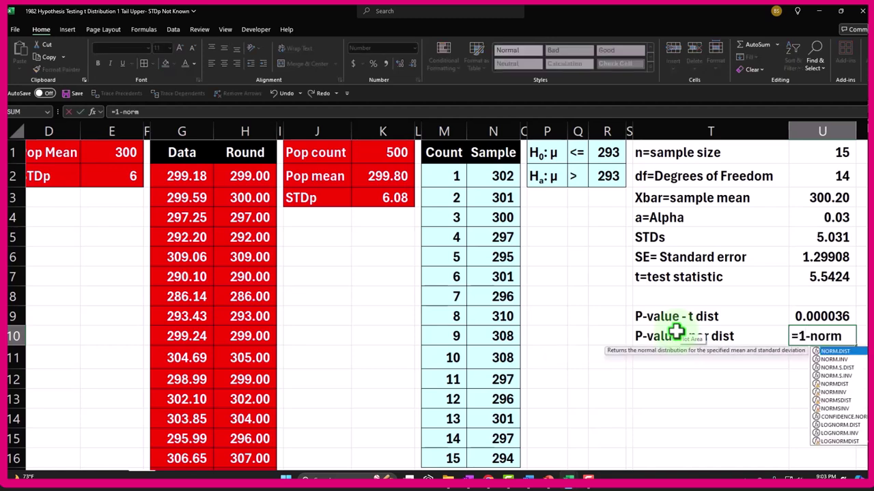
{"action": "type", "text": ".s.dis"}
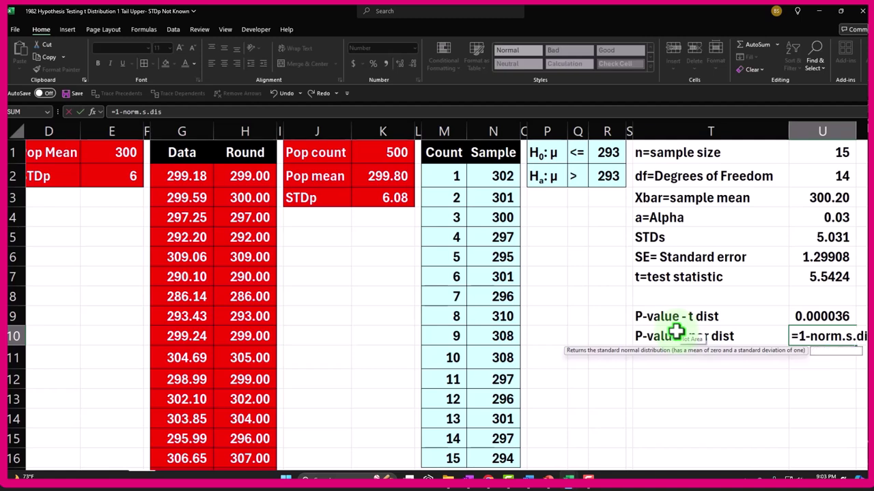
{"action": "key", "text": "Tab"}
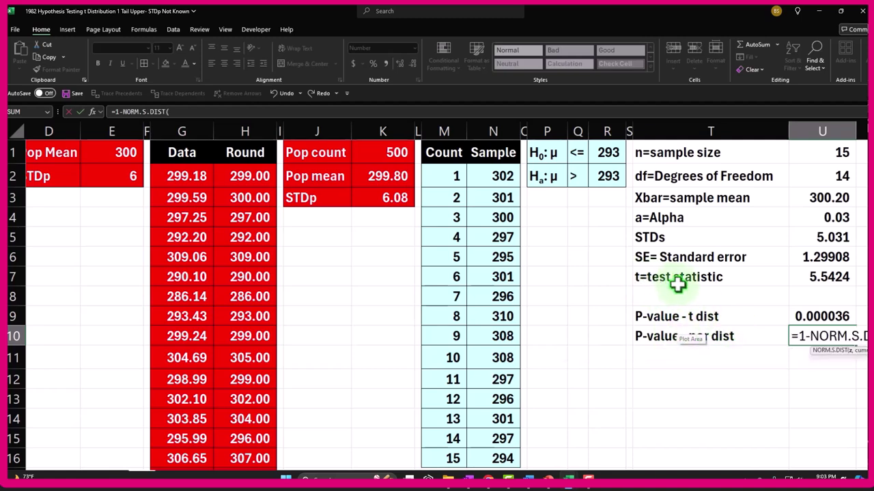
{"action": "left_click", "coordinate": [816, 277]}
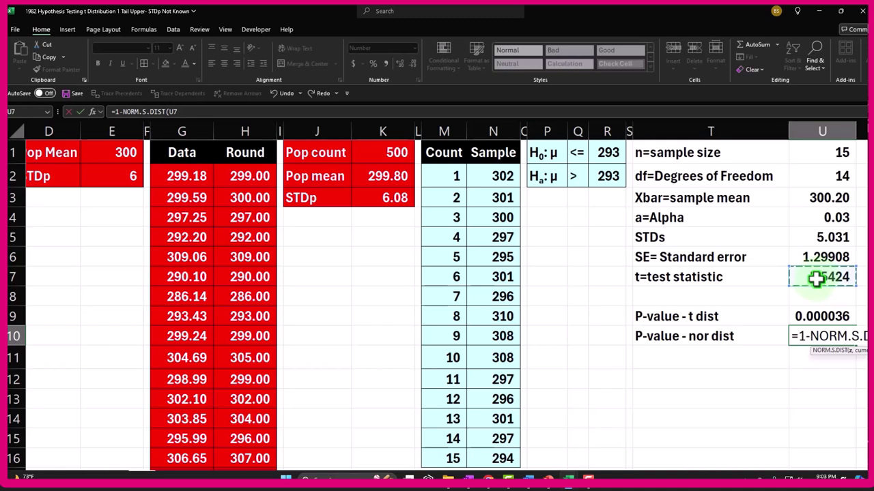
{"action": "type", "text": ","}
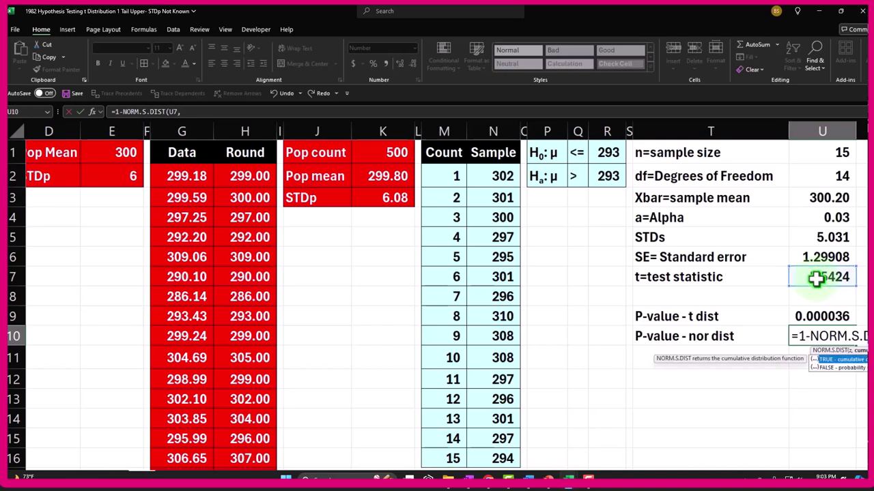
{"action": "type", "text": "1)"}
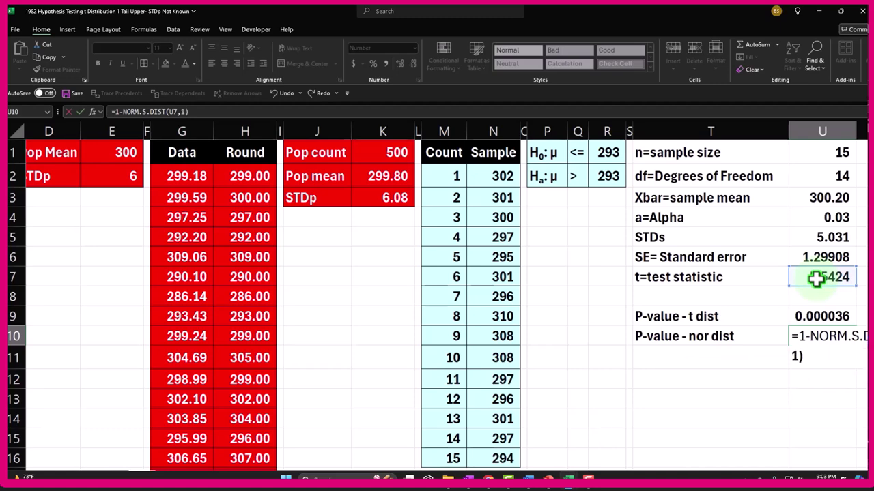
{"action": "key", "text": "Return"}
{"action": "key", "text": "Up"}
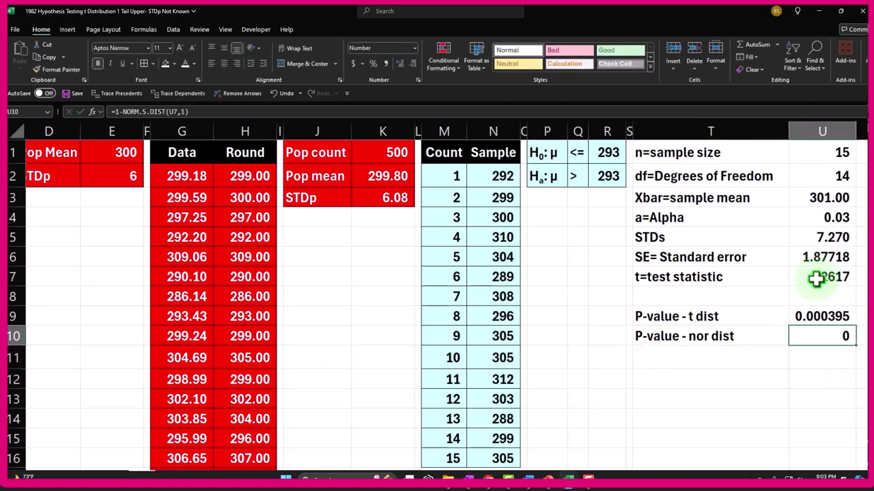
{"action": "left_click", "coordinate": [400, 64]}
{"action": "left_click", "coordinate": [400, 64]}
{"action": "left_click", "coordinate": [400, 63]}
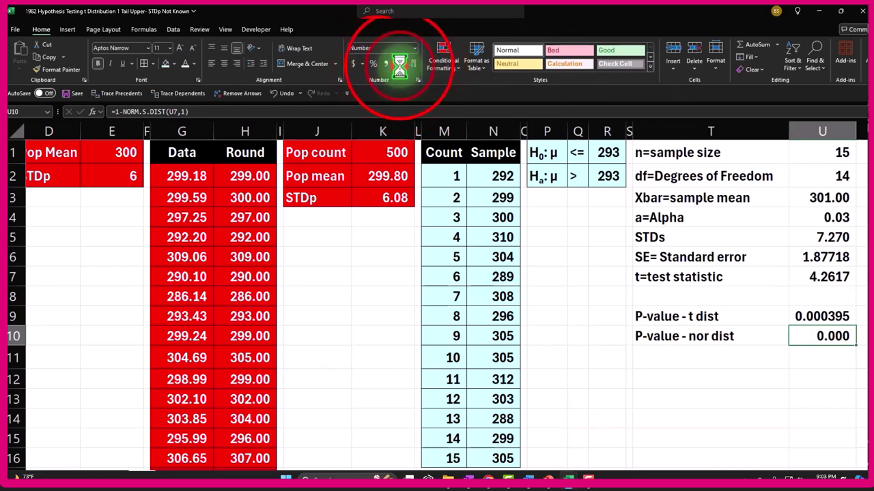
{"action": "left_click", "coordinate": [400, 63]}
{"action": "left_click", "coordinate": [400, 65]}
{"action": "left_click", "coordinate": [400, 65]}
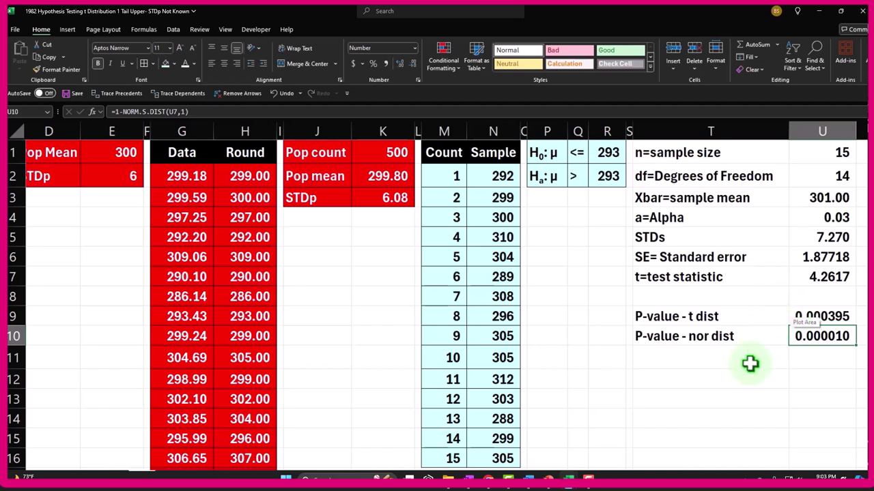
Step: Correct the T10 label to 'P-value - norm dist'
{"action": "double_click", "coordinate": [709, 336]}
{"action": "type", "text": "m"}
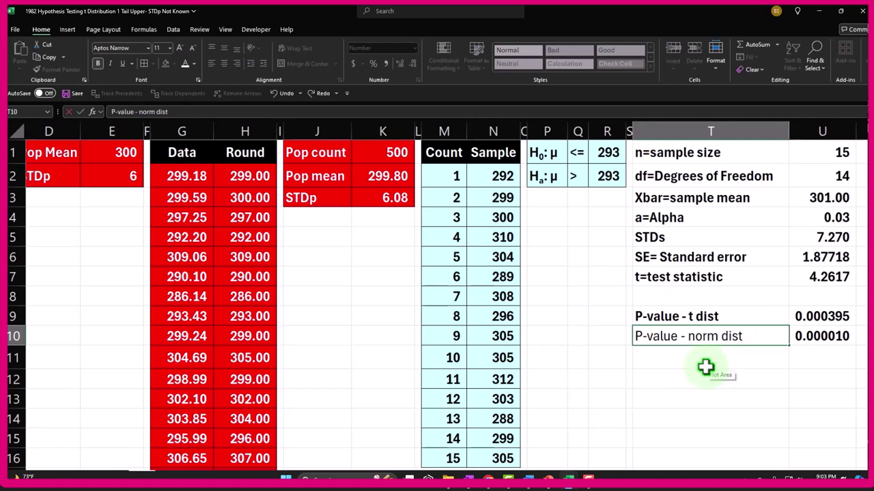
{"action": "key", "text": "Return"}
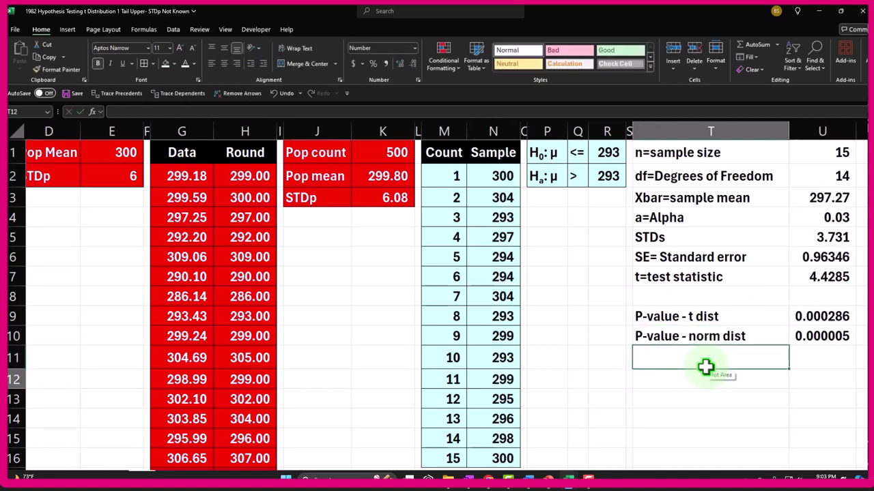
Step: Type 'Critical value - t dist' into T12 as a new row label
{"action": "key", "text": "Return"}
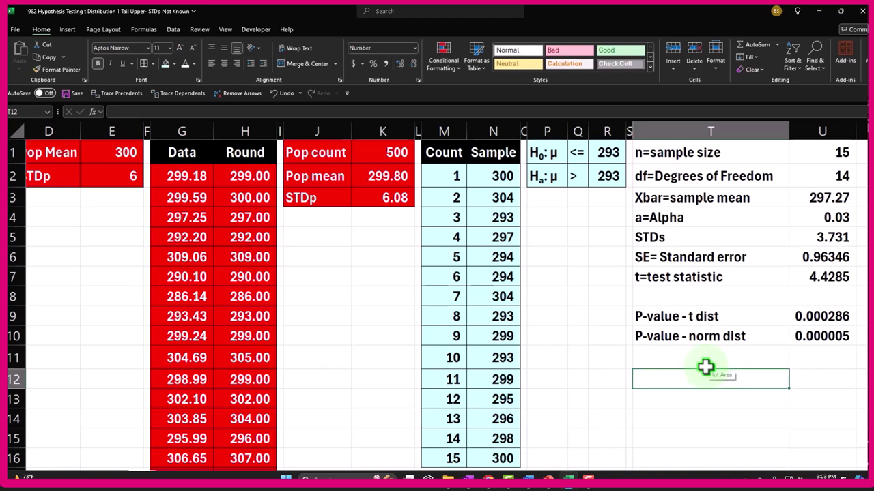
{"action": "type", "text": "Cri"}
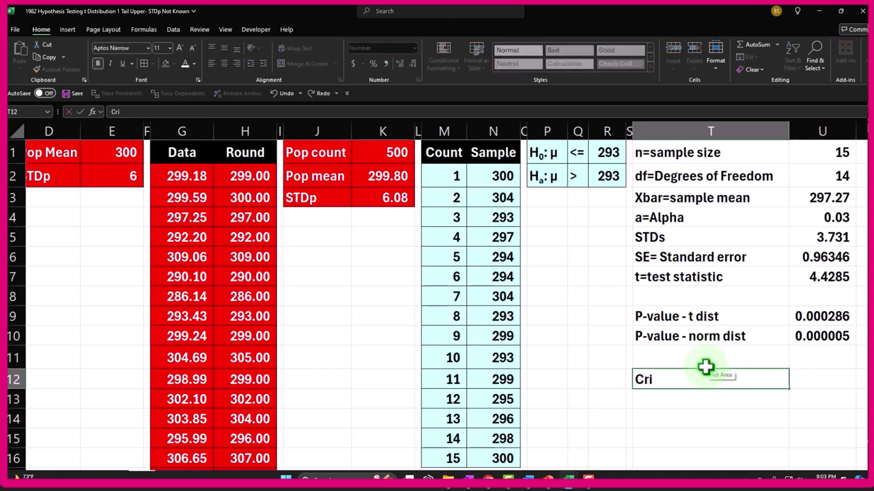
{"action": "type", "text": "tical value"}
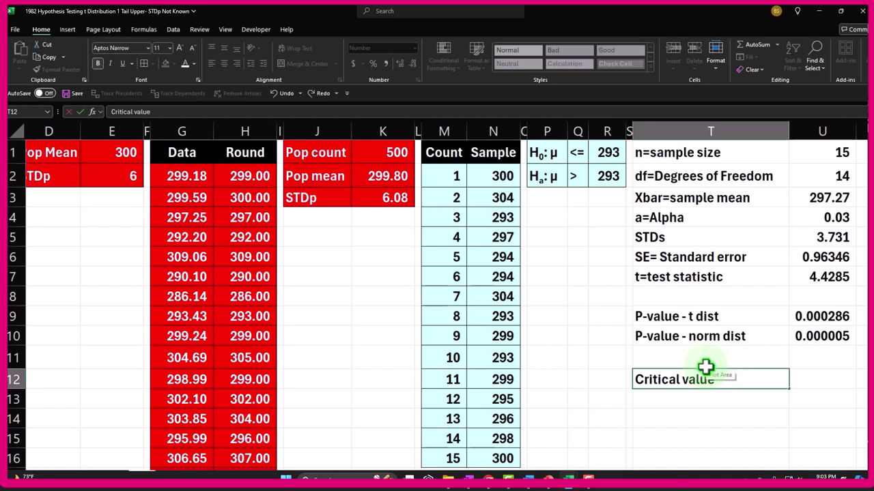
{"action": "type", "text": " - t dist"}
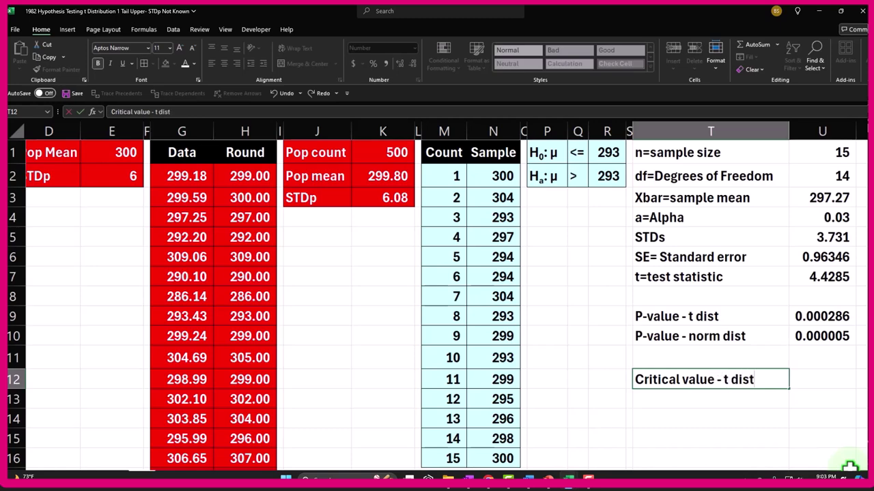
{"action": "key", "text": "Return"}
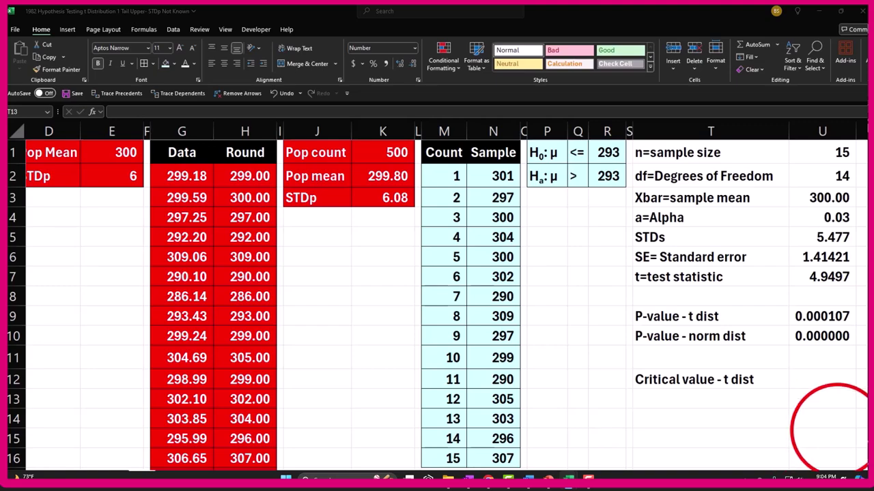
Step: Enter =T.INV(1-U4,U2) in U12 for the upper-tail t critical value
{"action": "left_click", "coordinate": [819, 380]}
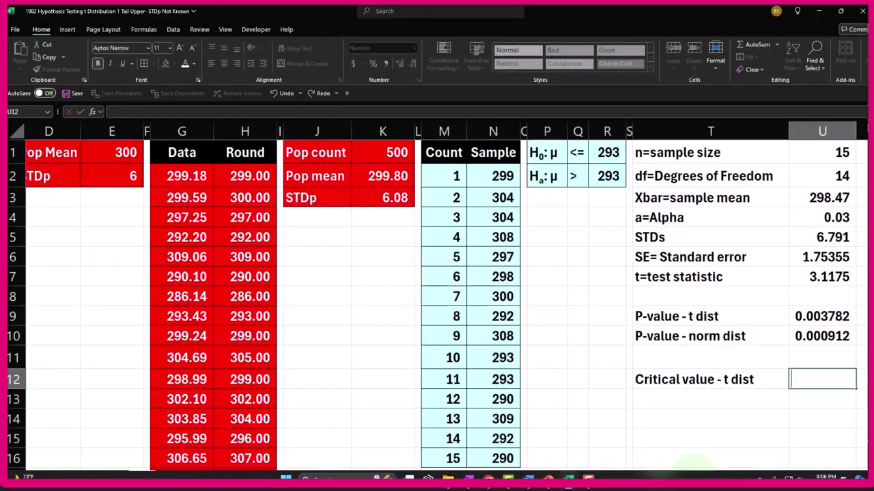
{"action": "type", "text": "="}
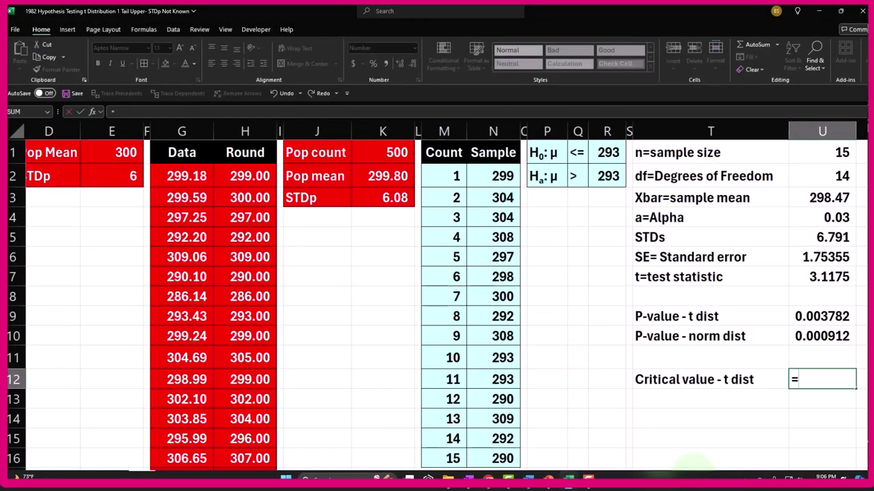
{"action": "type", "text": "t.inv"}
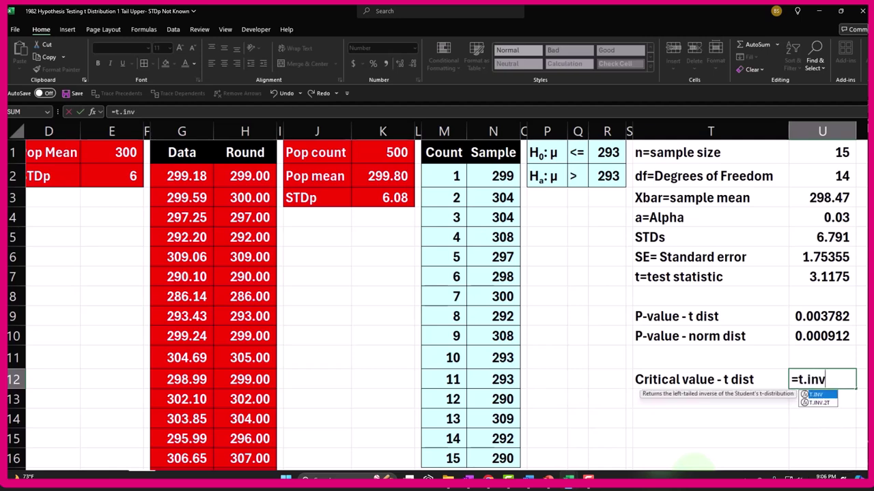
{"action": "key", "text": "Tab"}
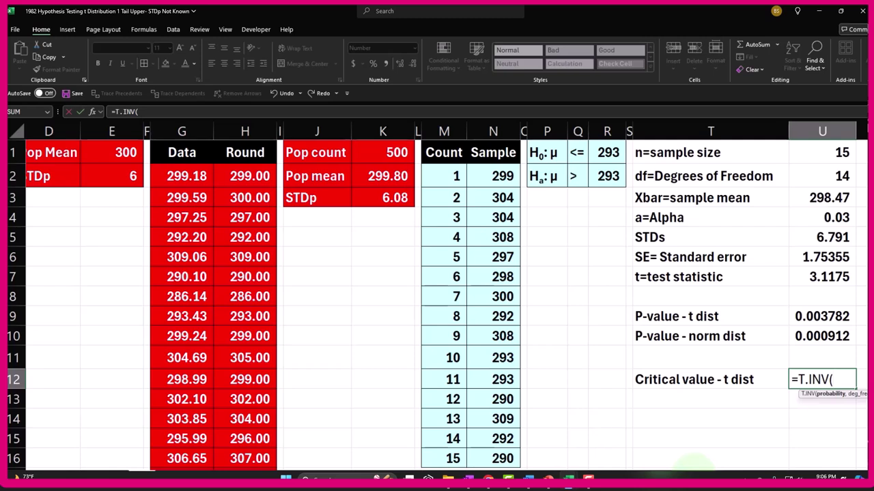
{"action": "type", "text": "1-"}
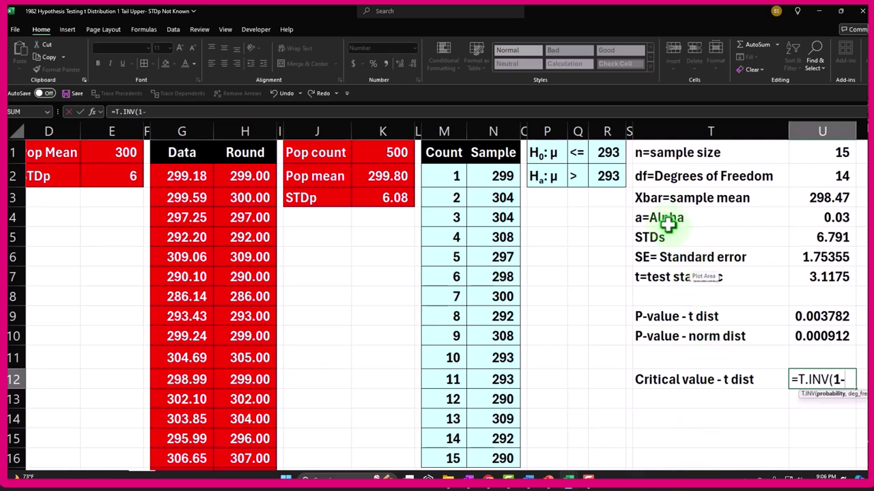
{"action": "left_click", "coordinate": [805, 217]}
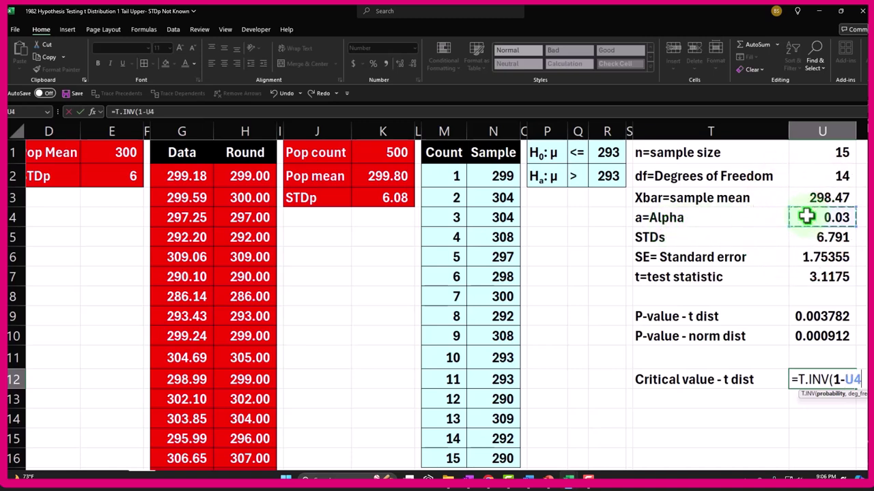
{"action": "type", "text": ","}
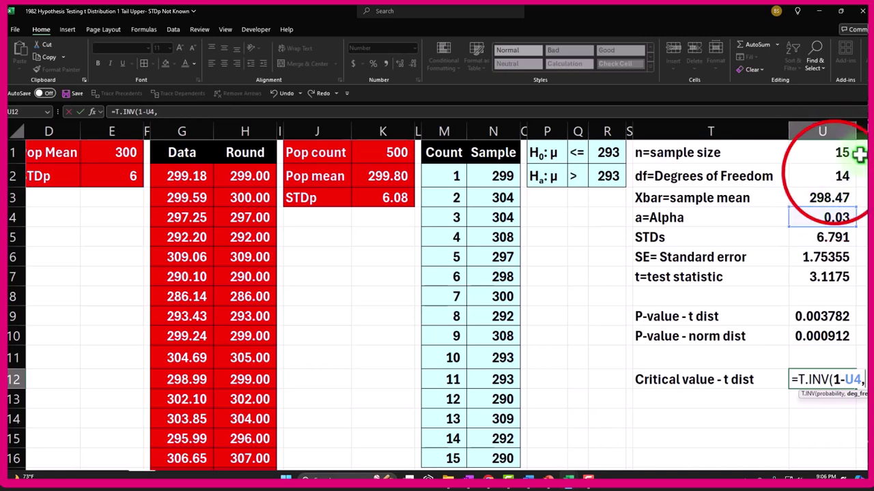
{"action": "left_click", "coordinate": [834, 175]}
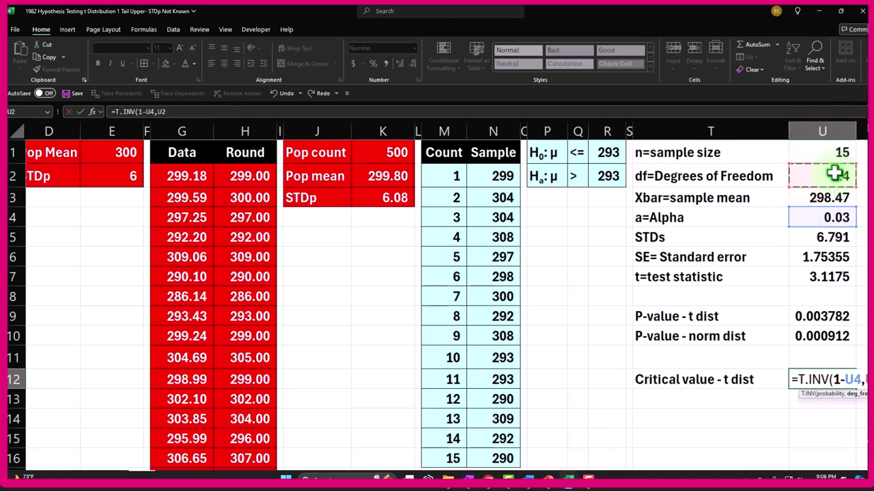
{"action": "key", "text": "Return"}
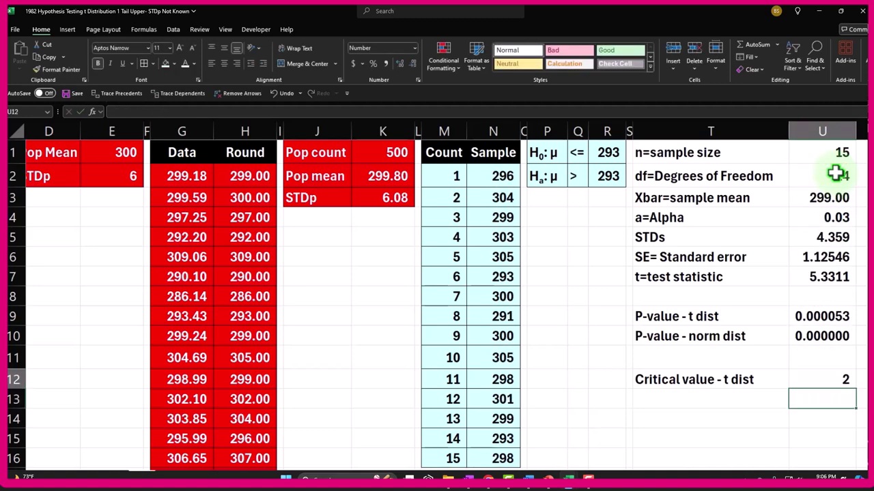
Step: Display the U12 critical value to five decimals as 2.04617
{"action": "key", "text": "Up"}
{"action": "left_click", "coordinate": [398, 65]}
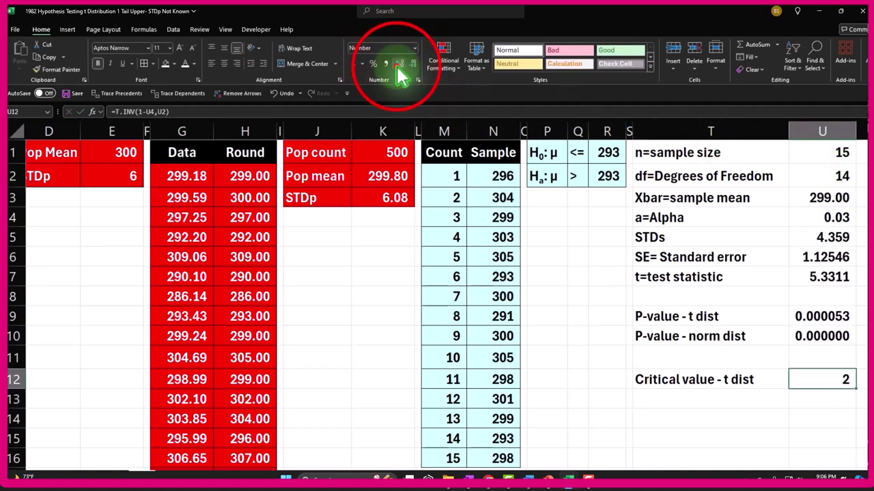
{"action": "left_click", "coordinate": [399, 65]}
{"action": "left_click", "coordinate": [399, 65]}
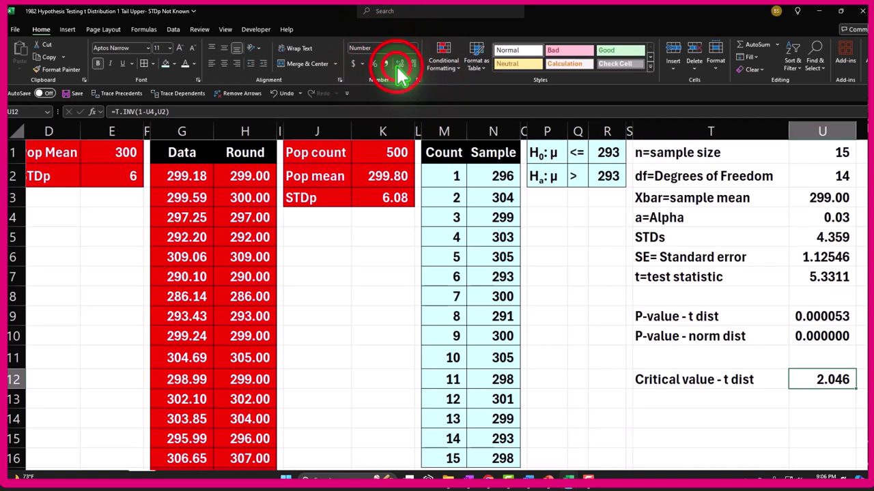
{"action": "left_click", "coordinate": [399, 65]}
{"action": "left_click", "coordinate": [399, 65]}
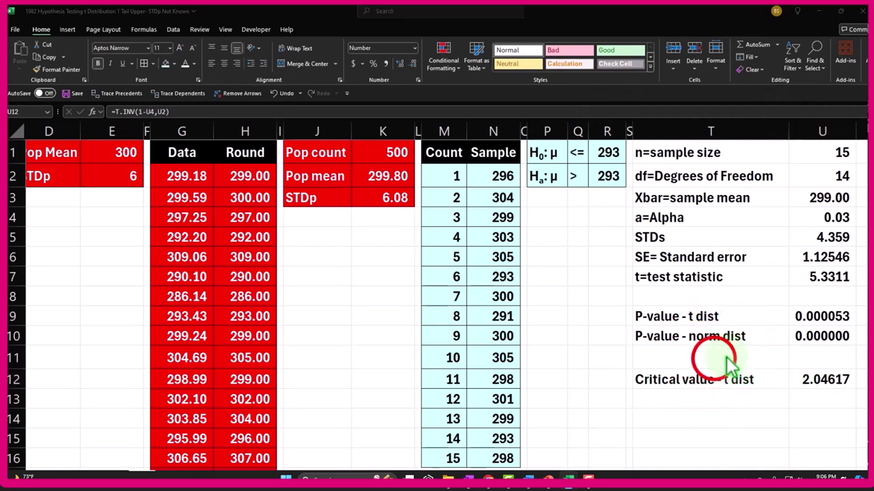
{"action": "left_click", "coordinate": [671, 404]}
{"action": "left_click", "coordinate": [669, 405]}
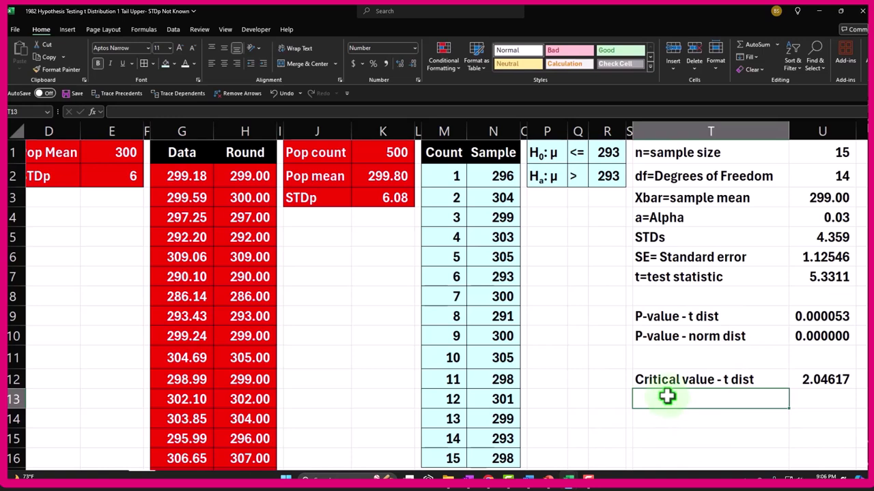
Step: Copy the T12 label into T13 and edit it to 'Critical value - Norm dist'
{"action": "key", "text": "ctrl+apostrophe"}
{"action": "left_click_drag", "start_coordinate": [666, 401], "coordinate": [727, 400]}
{"action": "left_click", "coordinate": [727, 401]}
{"action": "key", "text": "Delete"}
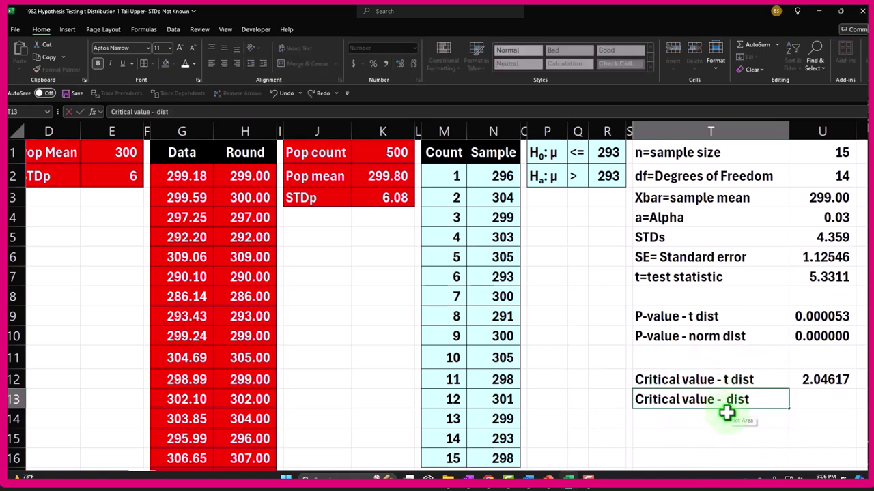
{"action": "type", "text": "Norm"}
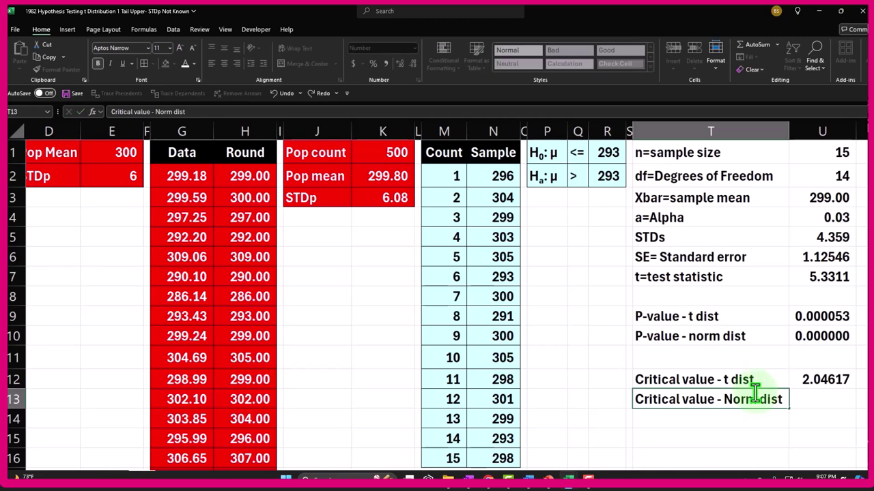
{"action": "key", "text": "Return"}
Step: Enter =NORM.S.INV(1-U4) in U13 and show it to five decimals, 1.88079
{"action": "left_click", "coordinate": [811, 397]}
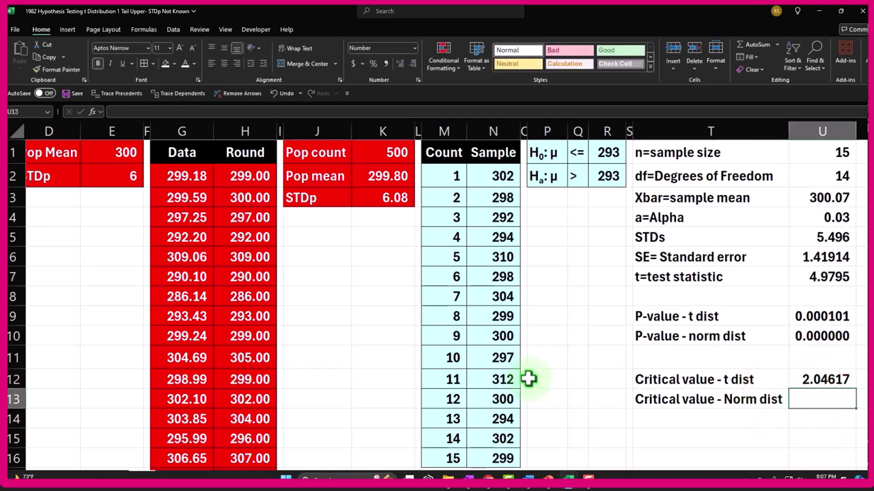
{"action": "type", "text": "="}
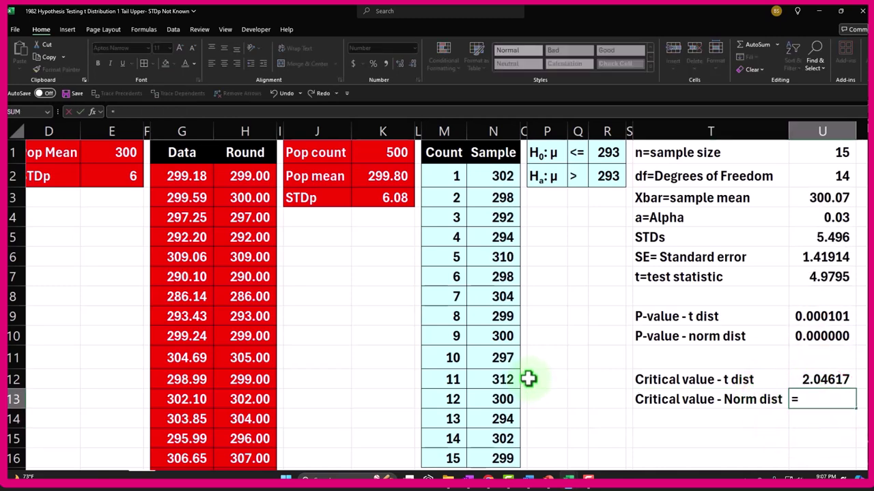
{"action": "type", "text": "norm.s.in"}
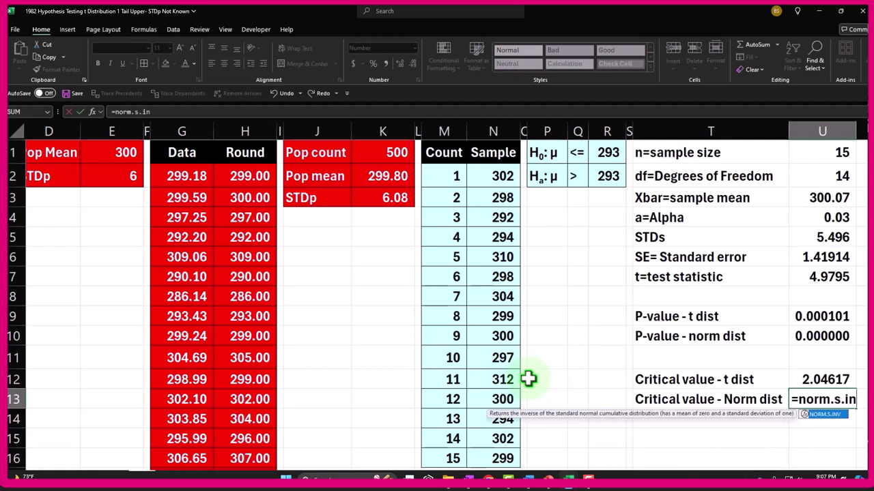
{"action": "key", "text": "Tab"}
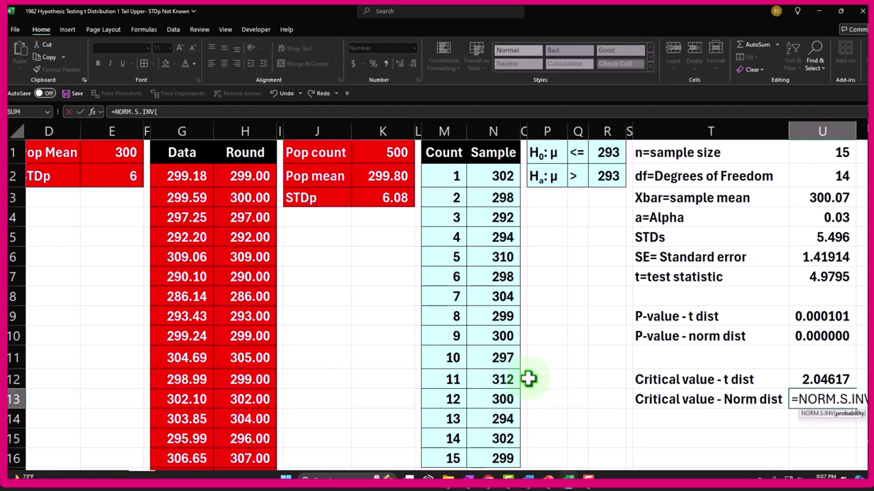
{"action": "type", "text": "1-"}
{"action": "left_click", "coordinate": [824, 217]}
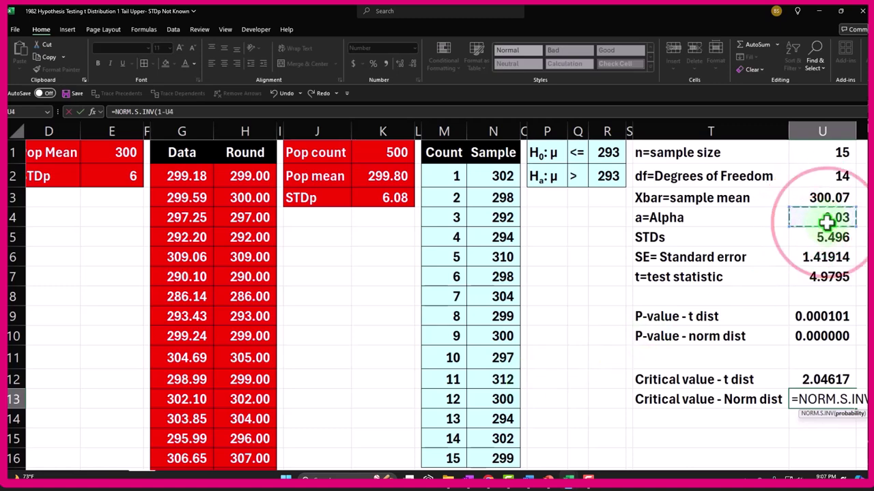
{"action": "type", "text": ")"}
{"action": "key", "text": "Return"}
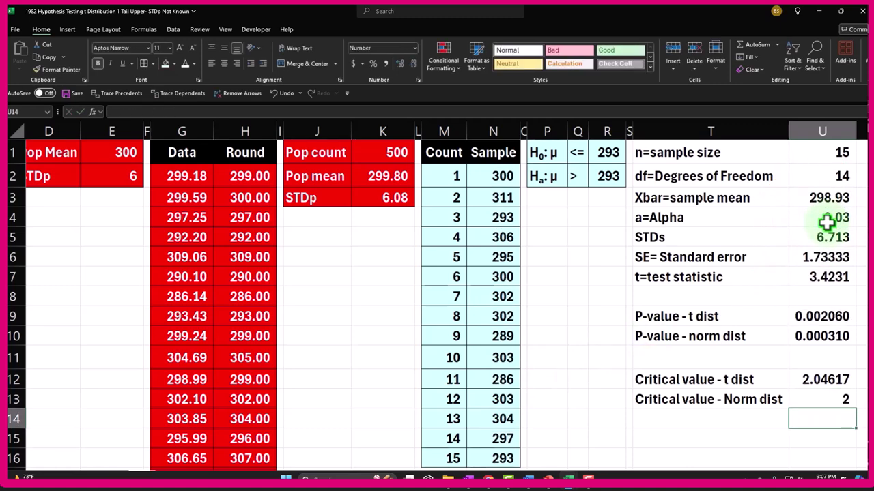
{"action": "key", "text": "Up"}
{"action": "left_click", "coordinate": [400, 65]}
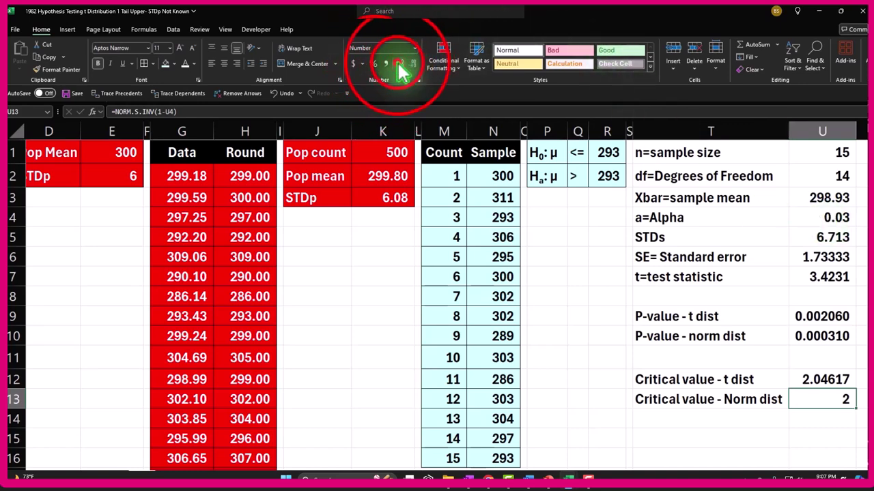
{"action": "left_click", "coordinate": [400, 63]}
{"action": "double_click", "coordinate": [399, 64]}
{"action": "left_click", "coordinate": [399, 64]}
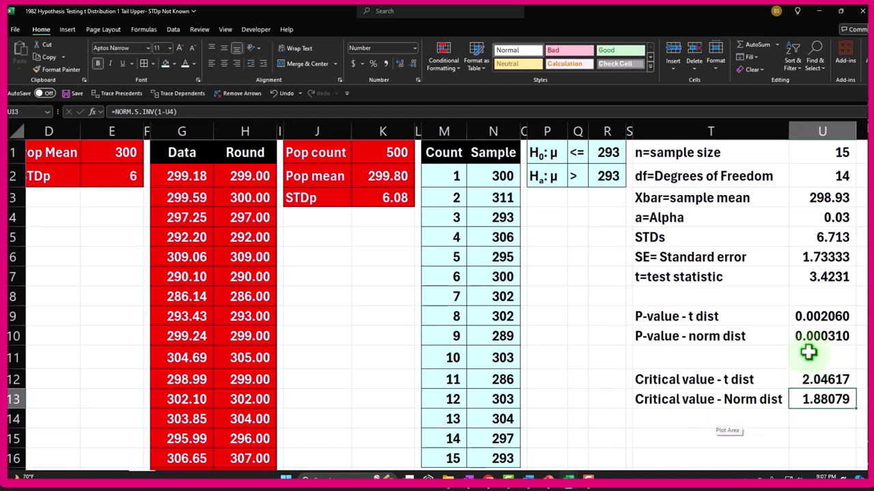
{"action": "left_click", "coordinate": [806, 278]}
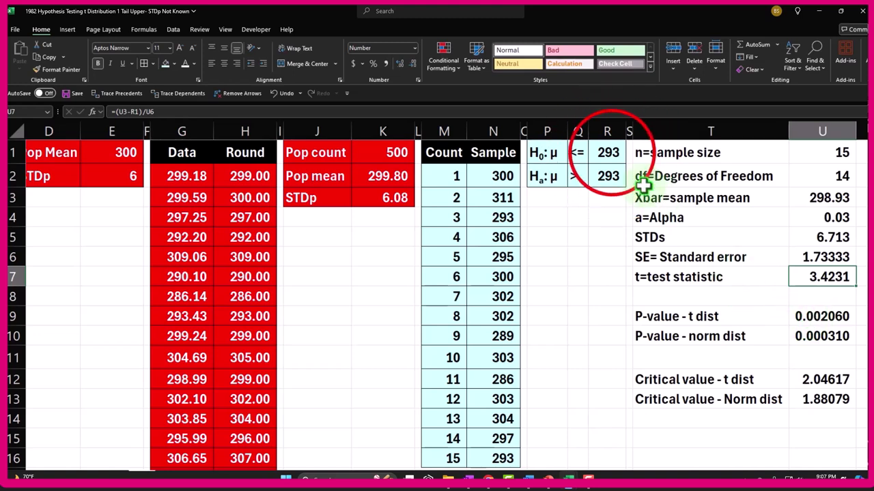
{"action": "left_click", "coordinate": [608, 156]}
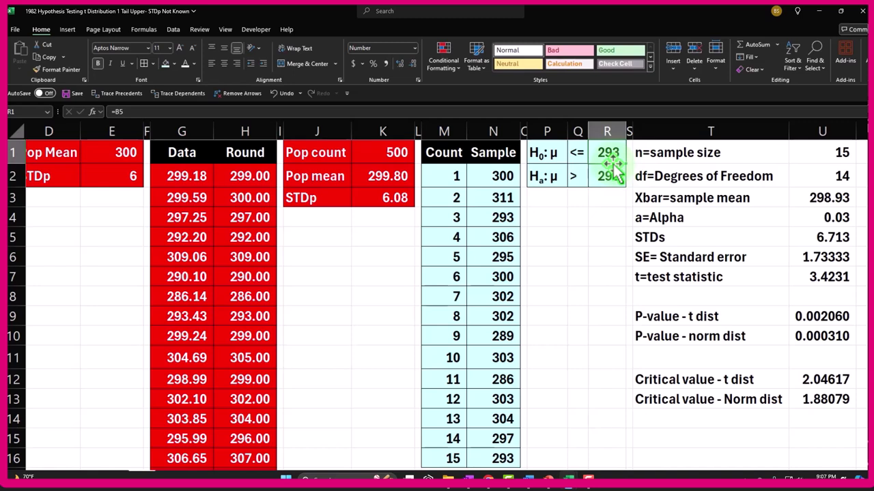
{"action": "key", "text": "Down"}
{"action": "key", "text": "Down"}
{"action": "key", "text": "Down"}
{"action": "key", "text": "Down"}
{"action": "key", "text": "Down"}
{"action": "key", "text": "Down"}
{"action": "key", "text": "Down"}
{"action": "key", "text": "Down"}
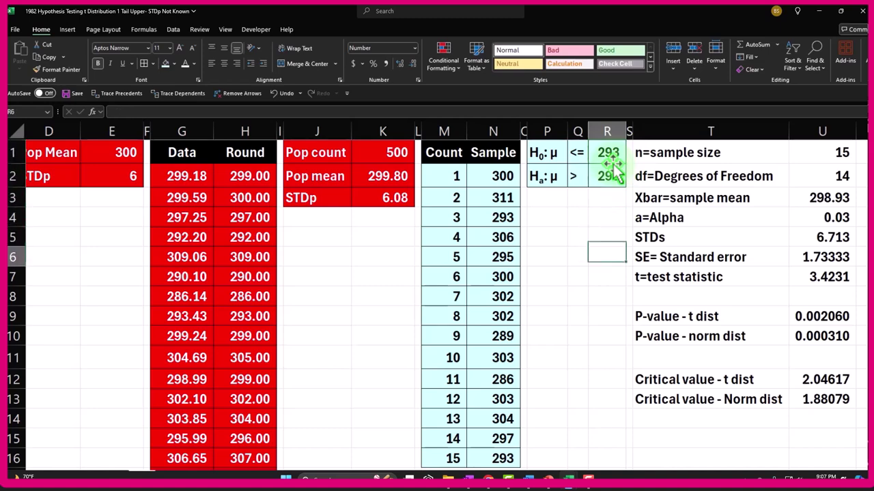
{"action": "key", "text": "Right"}
{"action": "key", "text": "Right"}
{"action": "key", "text": "Right"}
{"action": "key", "text": "Right"}
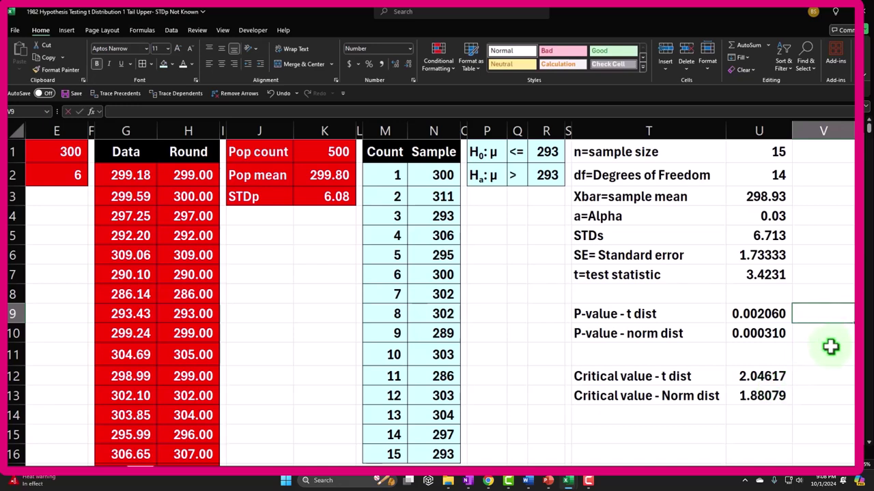
Step: Enter =IF(U9<U4,"reject","no reject") in V9 to judge the t-distribution p-value against alpha
{"action": "type", "text": "=if"}
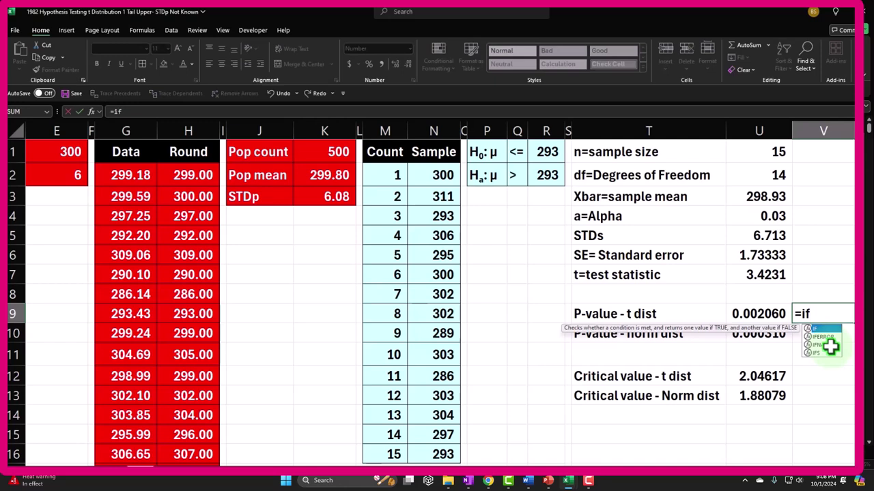
{"action": "type", "text": "("}
{"action": "key", "text": "Left"}
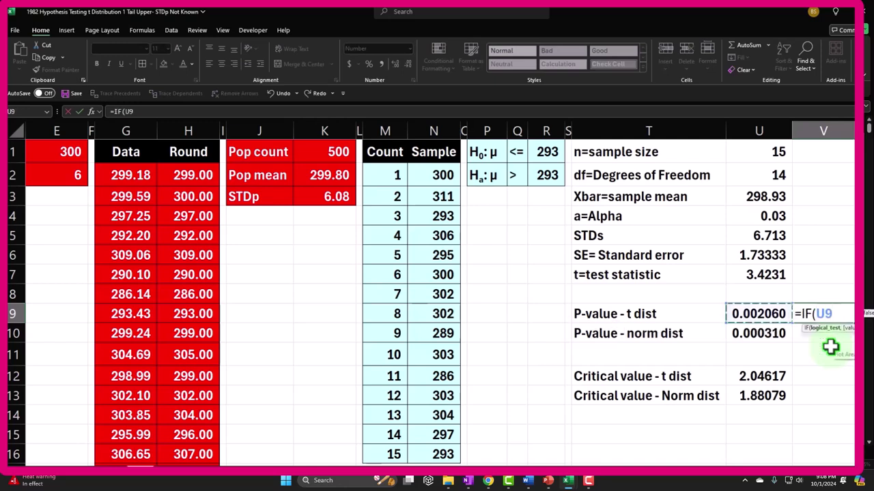
{"action": "type", "text": "<"}
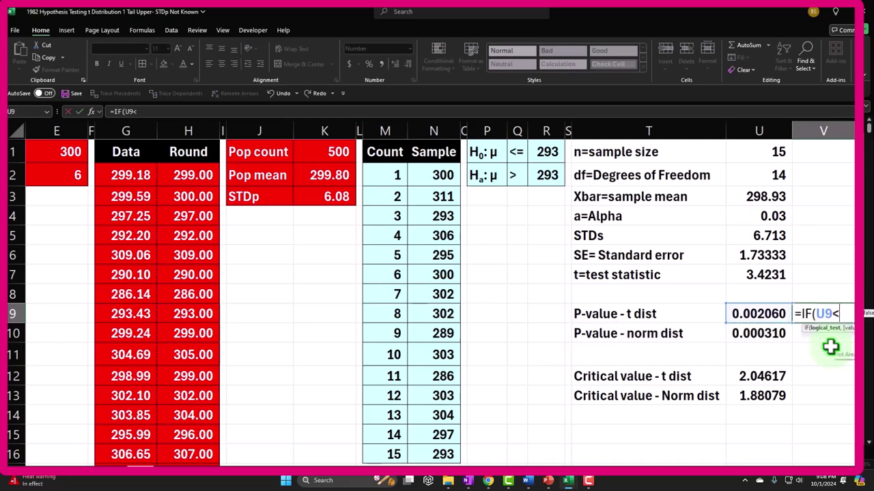
{"action": "left_click", "coordinate": [785, 216]}
{"action": "type", "text": ","}
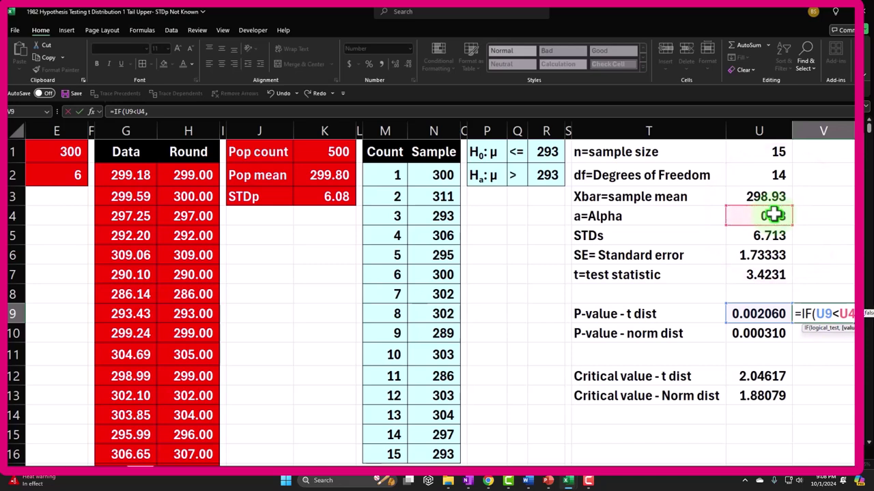
{"action": "type", "text": "\"reject\","}
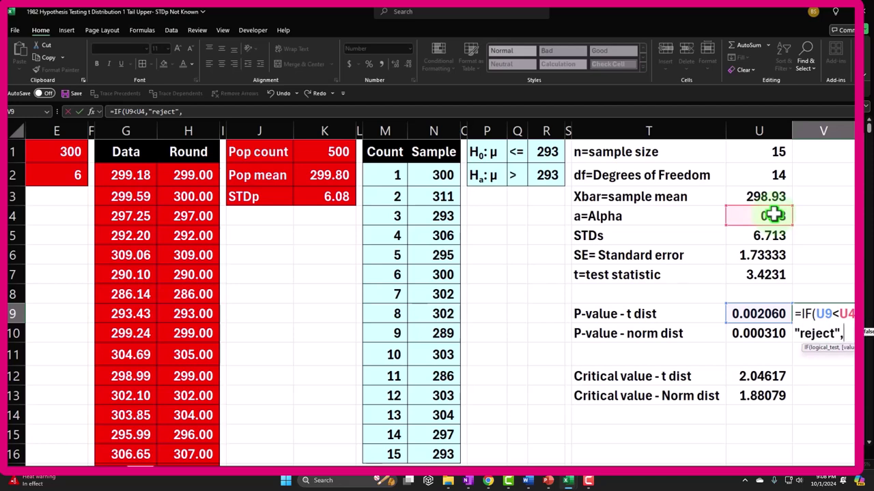
{"action": "type", "text": "\"no reject\")"}
{"action": "key", "text": "Return"}
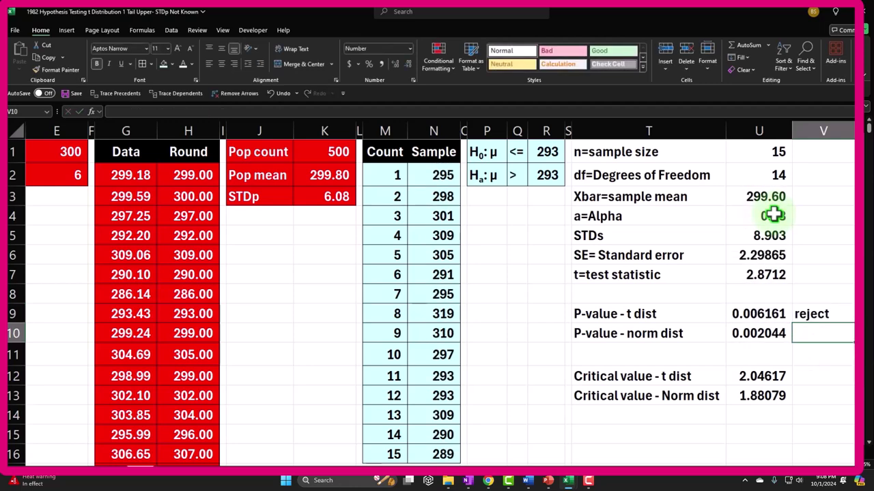
{"action": "key", "text": "Down"}
{"action": "key", "text": "Down"}
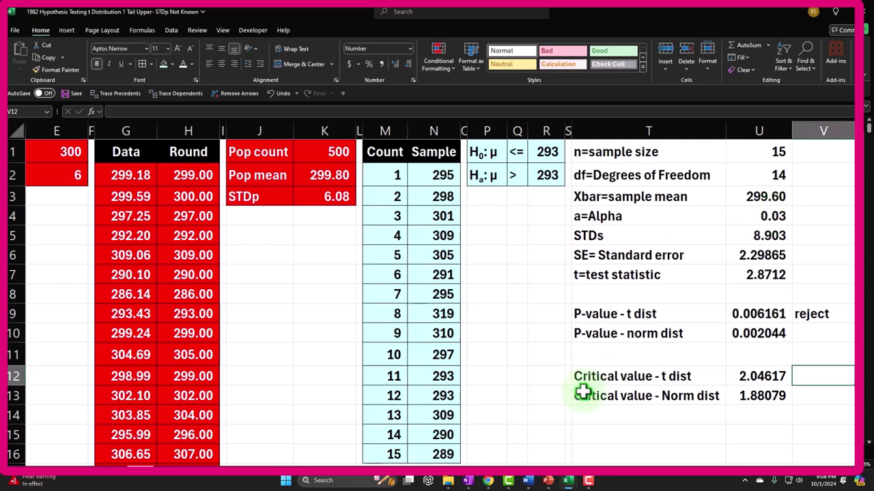
Step: Enter =IF(U7>U12,"reject","no reject") in V12, fixing the initially reversed condition
{"action": "type", "text": "=if"}
{"action": "key", "text": "Tab"}
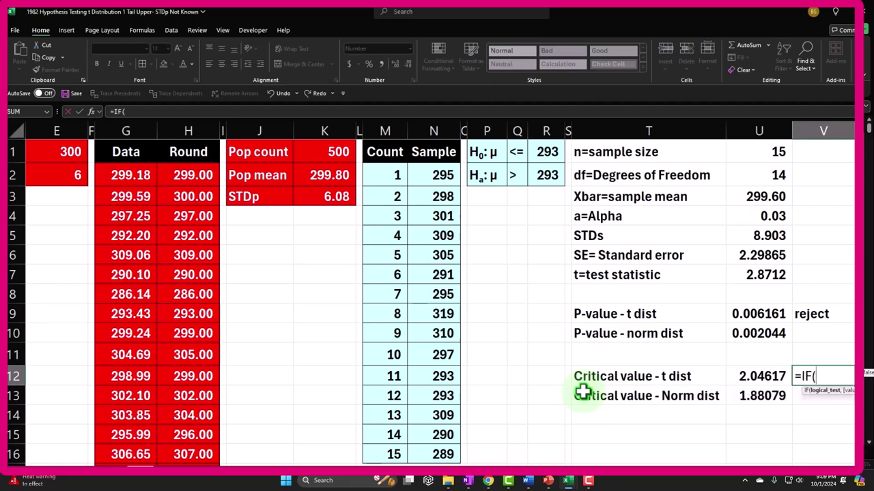
{"action": "key", "text": "Left"}
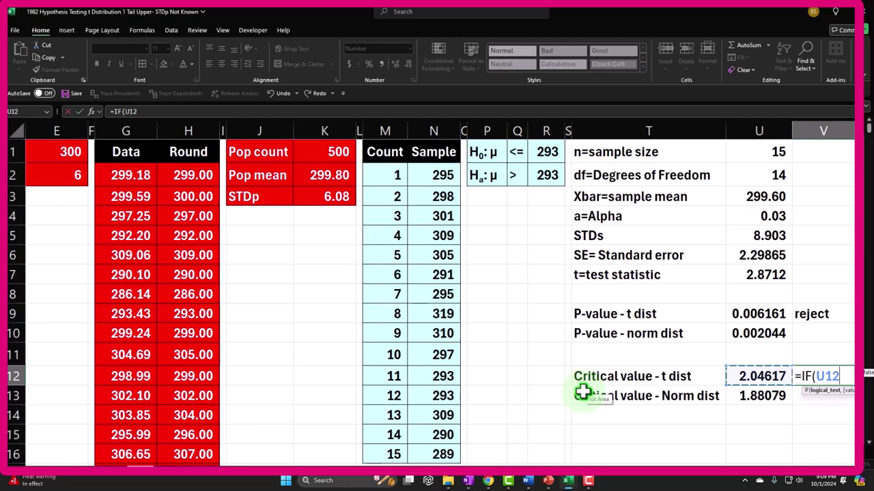
{"action": "type", "text": "<"}
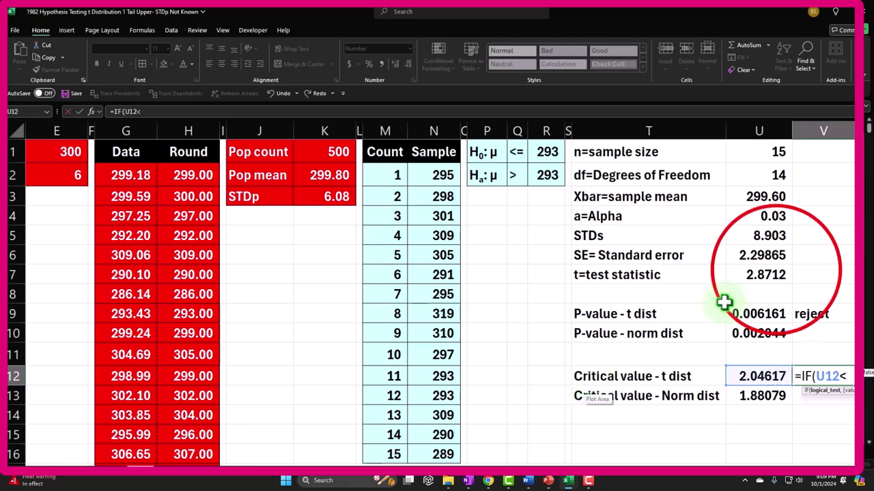
{"action": "left_click", "coordinate": [785, 274]}
{"action": "type", "text": ","}
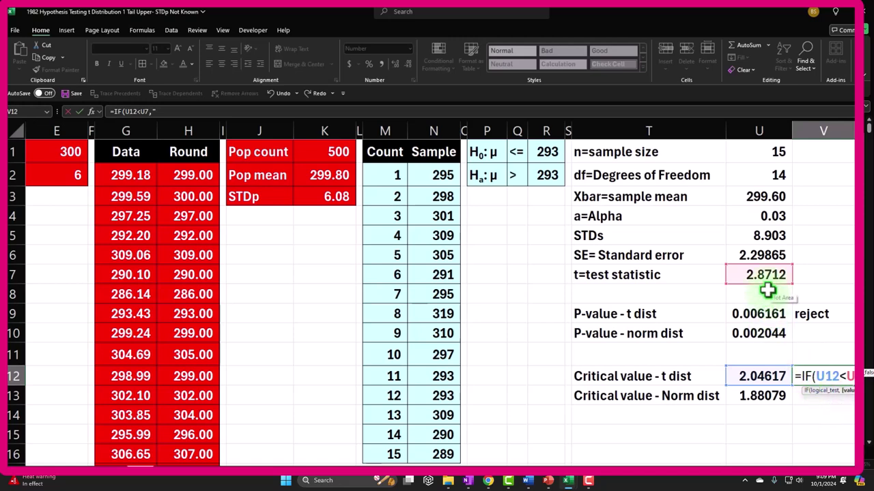
{"action": "key", "text": "BackSpace"}
{"action": "key", "text": "BackSpace"}
{"action": "key", "text": "BackSpace"}
{"action": "key", "text": "BackSpace"}
{"action": "key", "text": "BackSpace"}
{"action": "key", "text": "BackSpace"}
{"action": "key", "text": "BackSpace"}
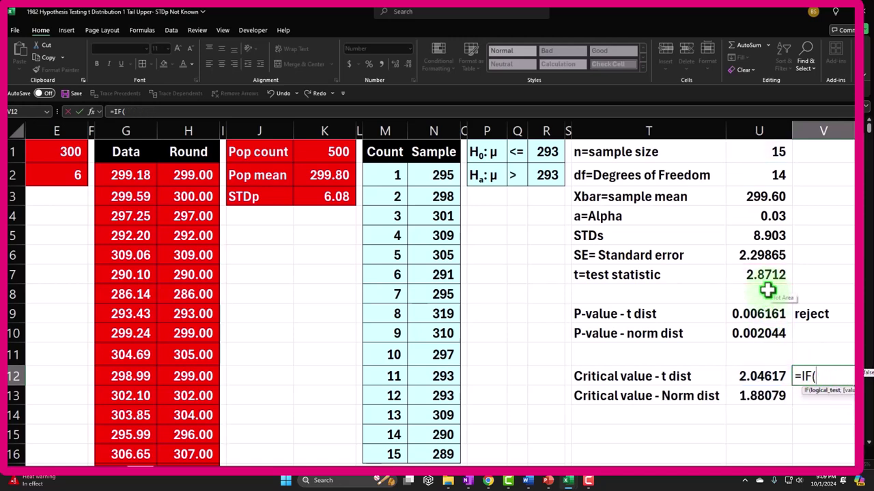
{"action": "left_click", "coordinate": [762, 255]}
{"action": "left_click", "coordinate": [762, 271]}
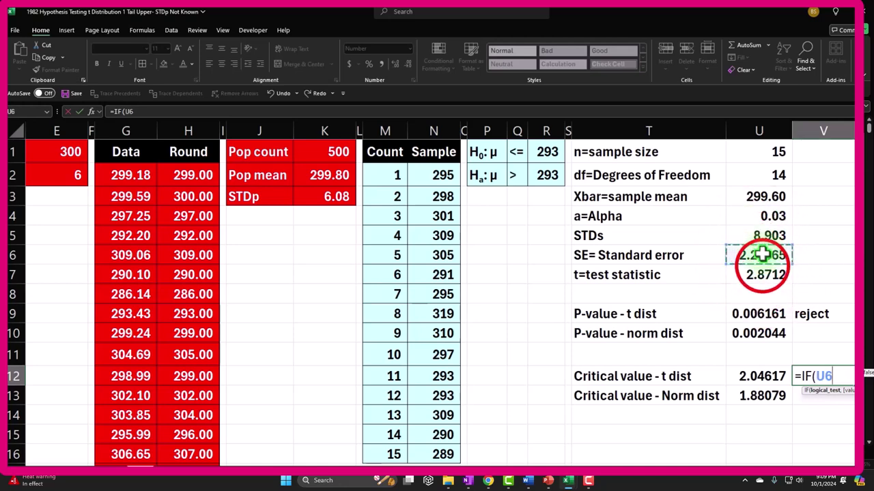
{"action": "type", "text": ">"}
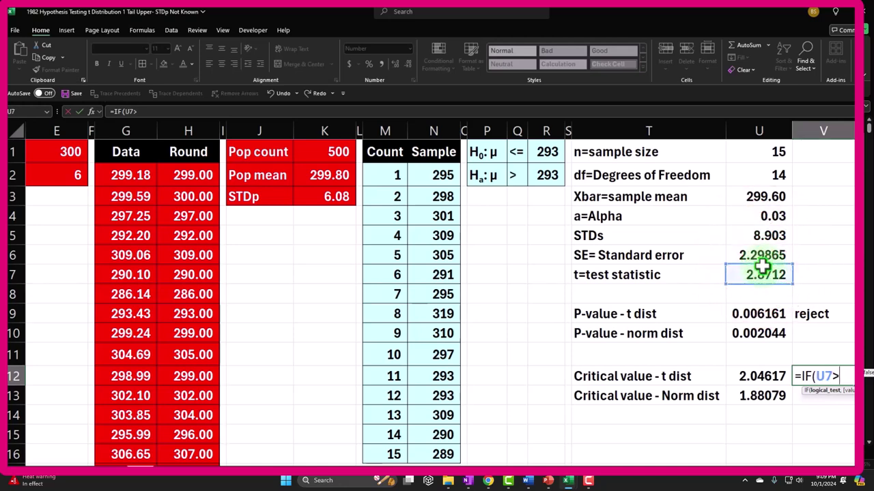
{"action": "left_click", "coordinate": [778, 375]}
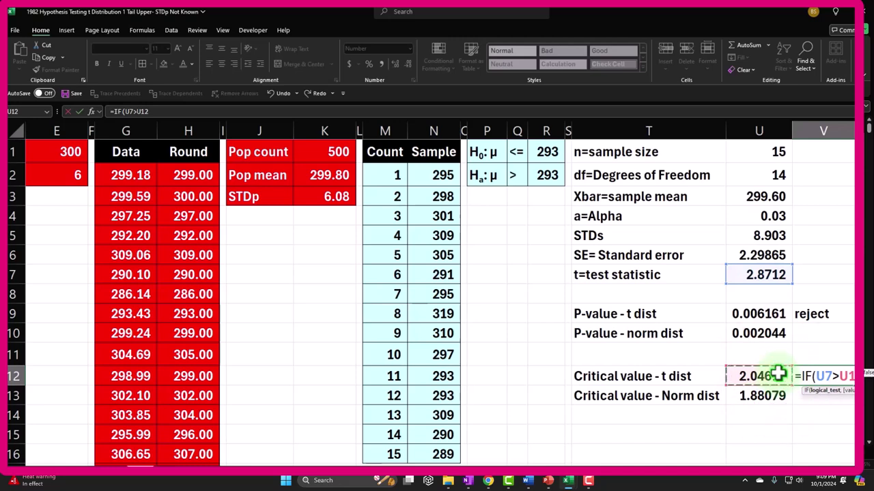
{"action": "type", "text": ","}
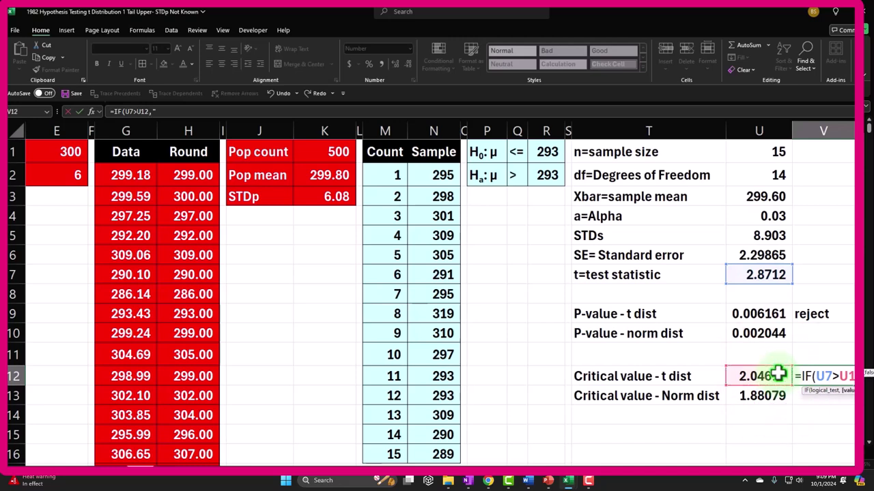
{"action": "type", "text": "\"reject"}
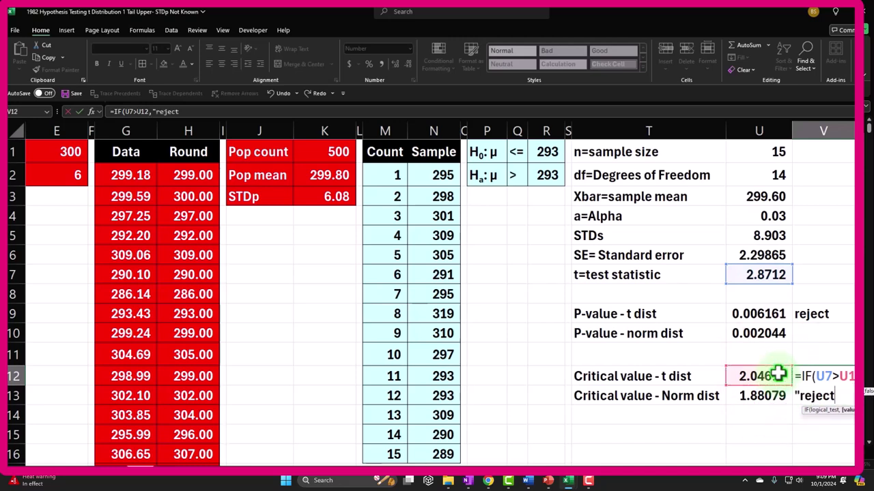
{"action": "type", "text": "\",\"no reject\")"}
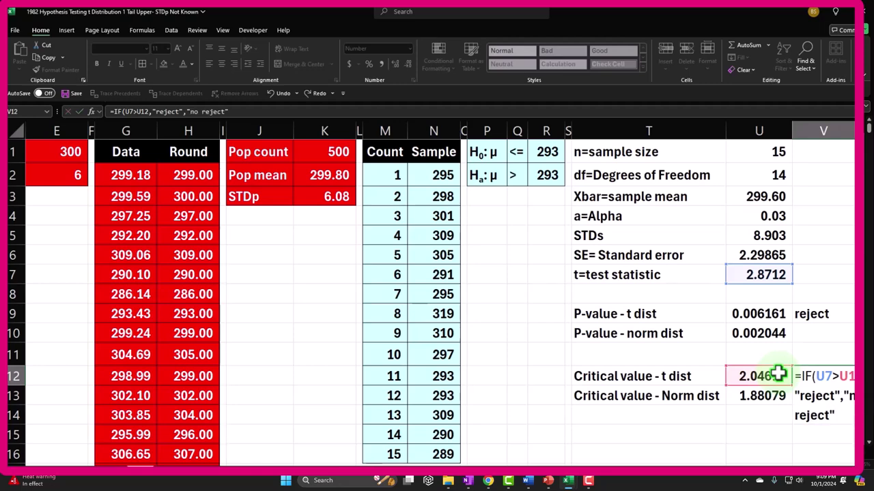
{"action": "key", "text": "Return"}
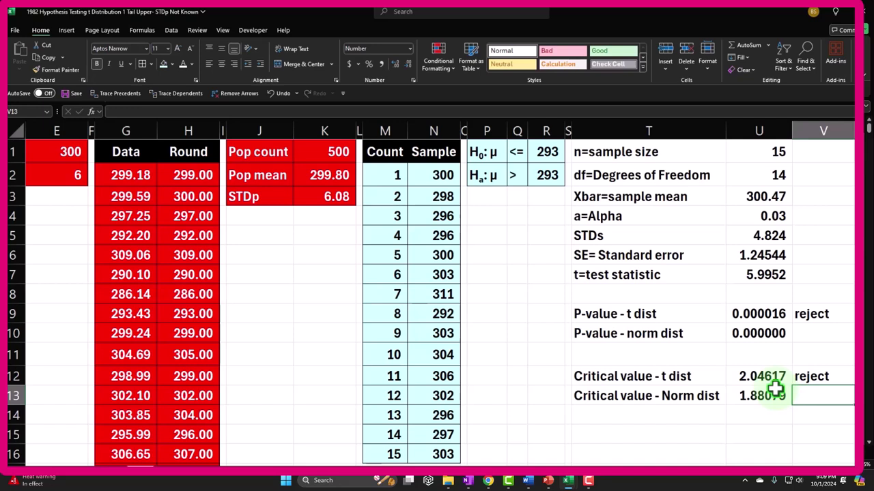
Step: Give V9 an Equal To 'reject' rule with Light Red Fill and Dark Red Text
{"action": "left_click", "coordinate": [812, 313]}
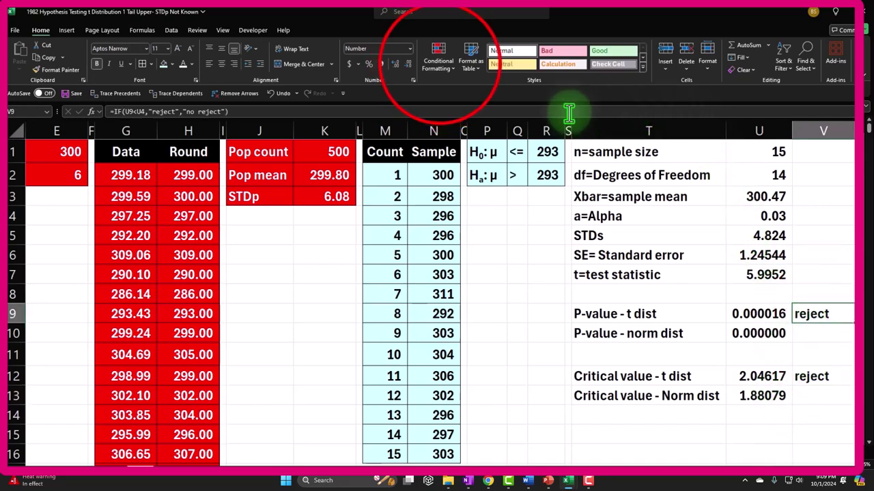
{"action": "left_click", "coordinate": [443, 71]}
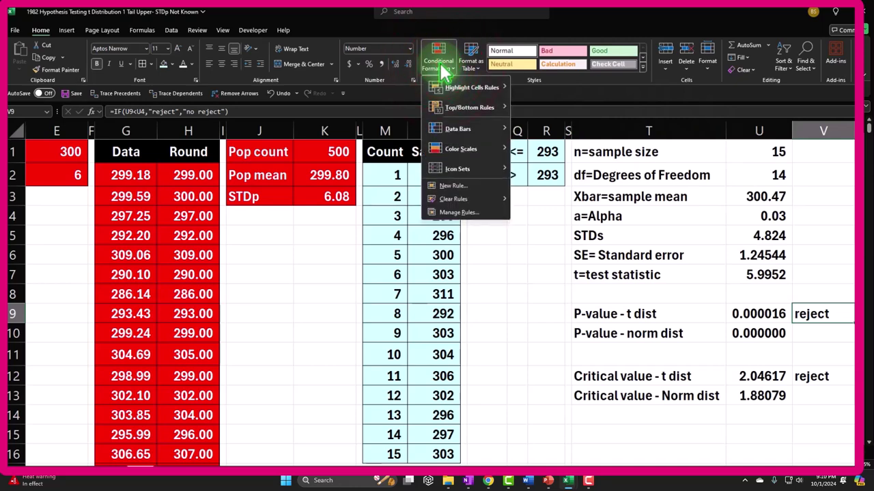
{"action": "mouse_move", "coordinate": [477, 87]}
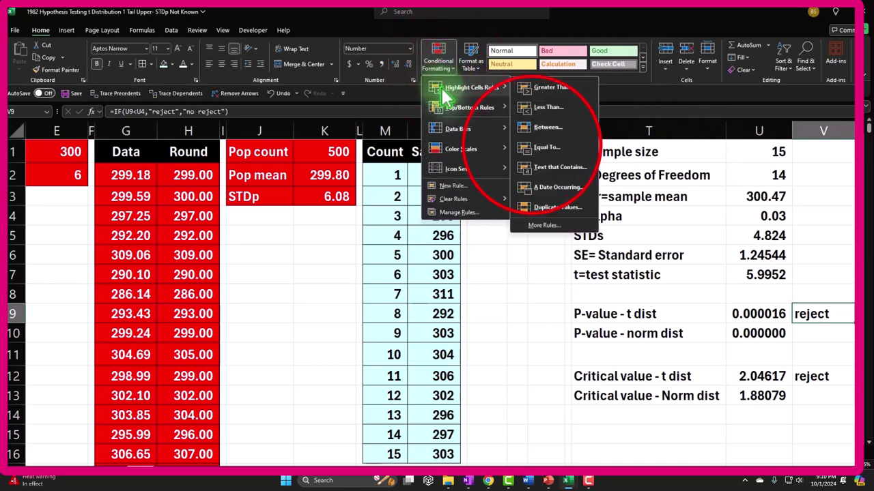
{"action": "left_click", "coordinate": [536, 150]}
{"action": "left_click_drag", "start_coordinate": [620, 277], "coordinate": [465, 220]}
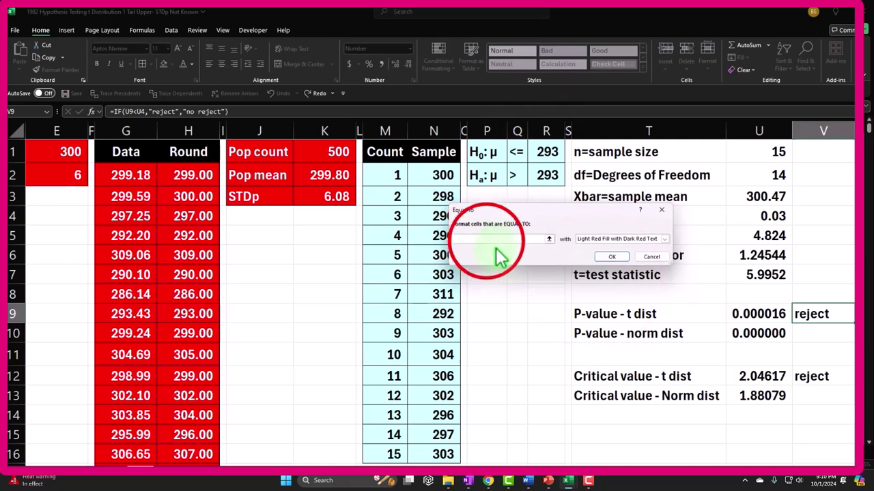
{"action": "left_click", "coordinate": [486, 238]}
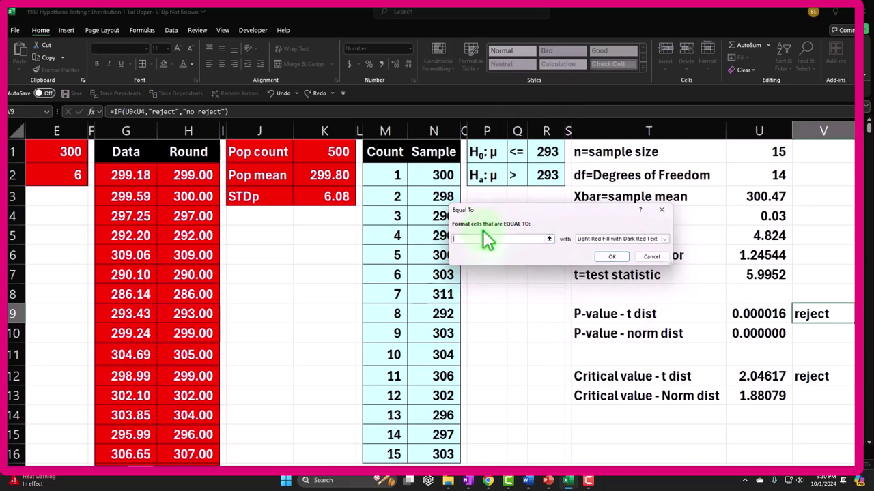
{"action": "type", "text": "reject"}
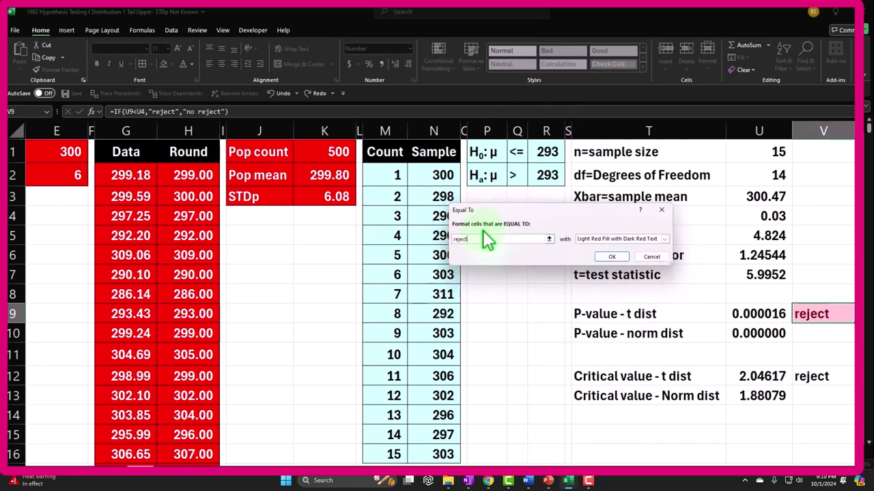
{"action": "left_click", "coordinate": [612, 257]}
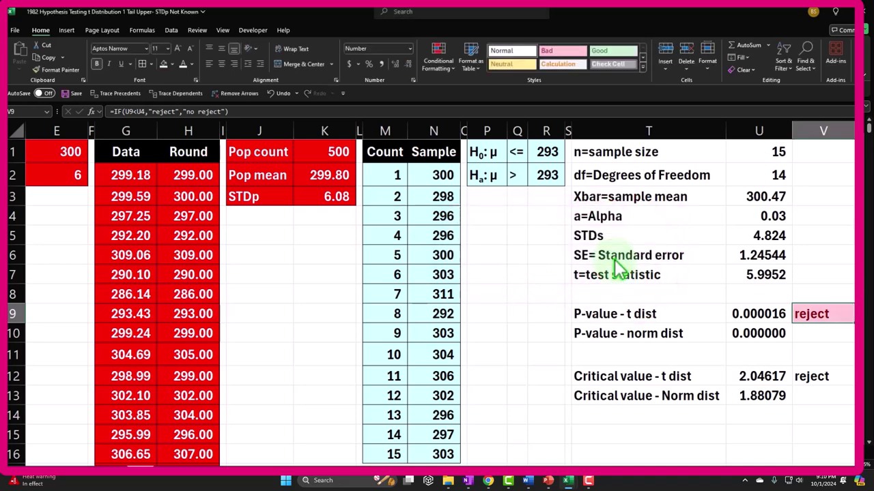
{"action": "left_click", "coordinate": [65, 71]}
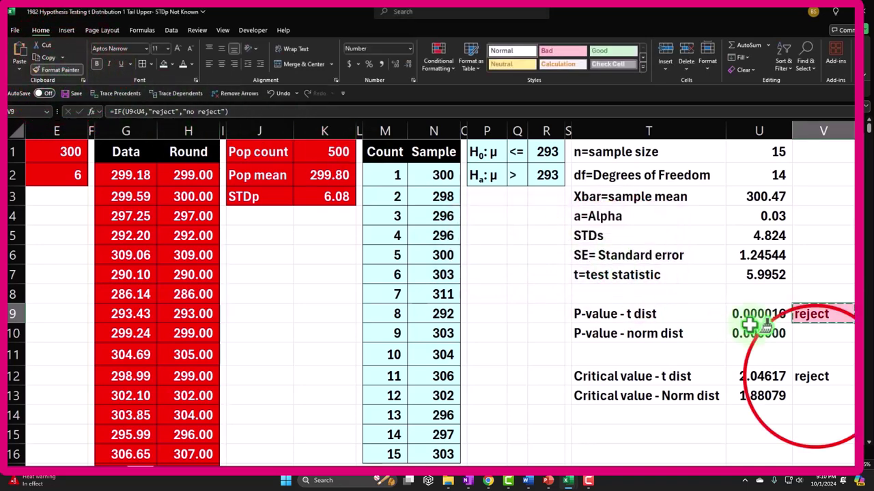
Step: Copy the reject highlighting onto V12 and fill the statistics table T1:U7 light blue
{"action": "left_click", "coordinate": [815, 376]}
{"action": "left_click", "coordinate": [782, 421]}
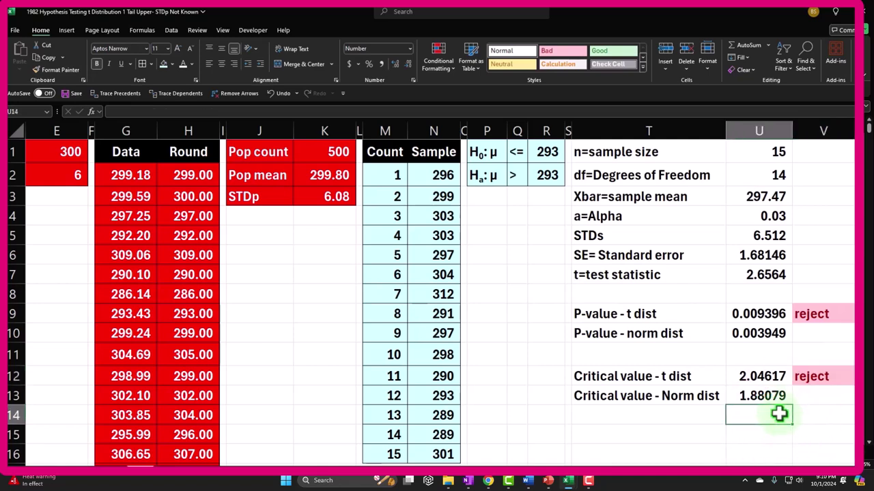
{"action": "left_click_drag", "start_coordinate": [619, 149], "coordinate": [737, 275]}
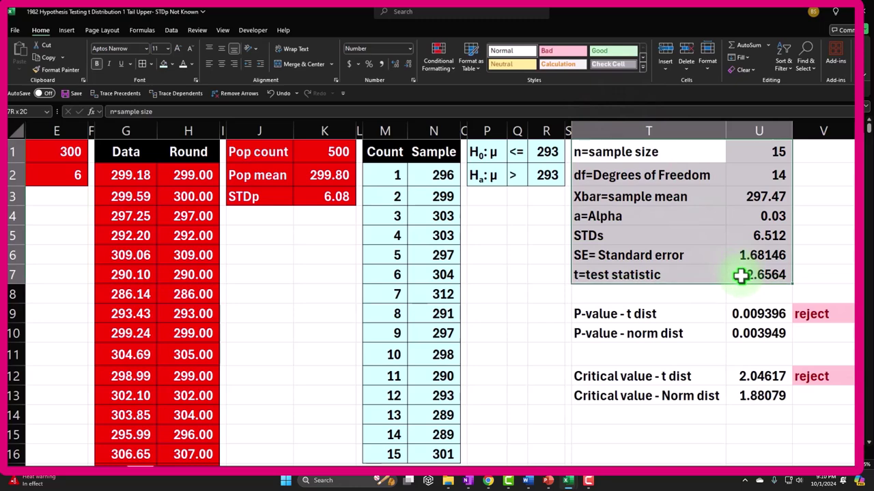
{"action": "left_click", "coordinate": [163, 63]}
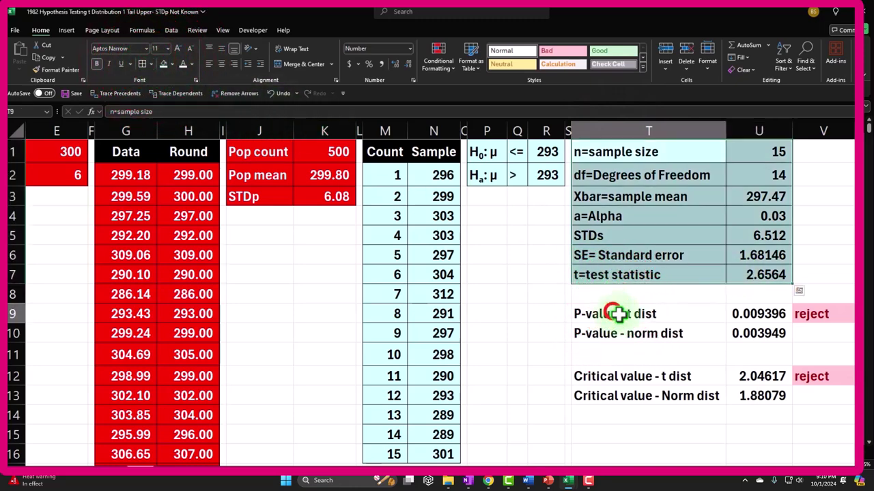
Step: Apply All Borders to T9:U10, T12:U13, V9 and V12
{"action": "left_click_drag", "start_coordinate": [616, 312], "coordinate": [725, 335]}
{"action": "left_click", "coordinate": [141, 64]}
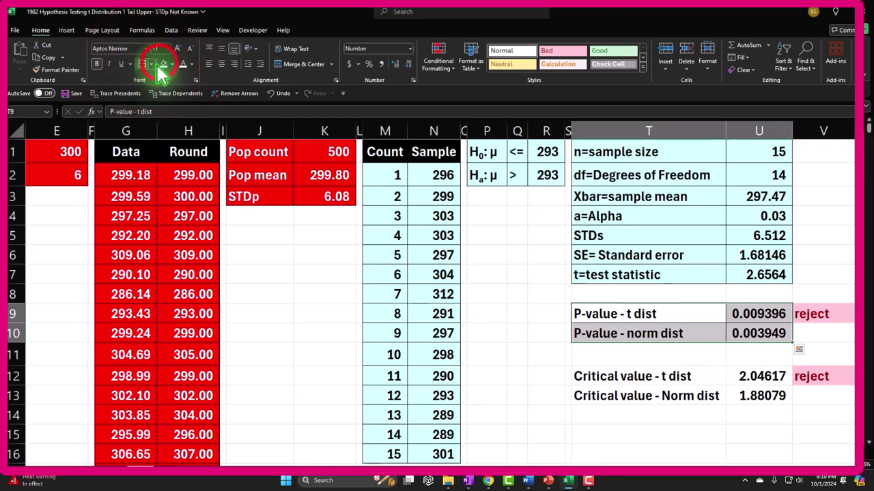
{"action": "left_click", "coordinate": [600, 378]}
{"action": "left_click_drag", "start_coordinate": [678, 376], "coordinate": [747, 390]}
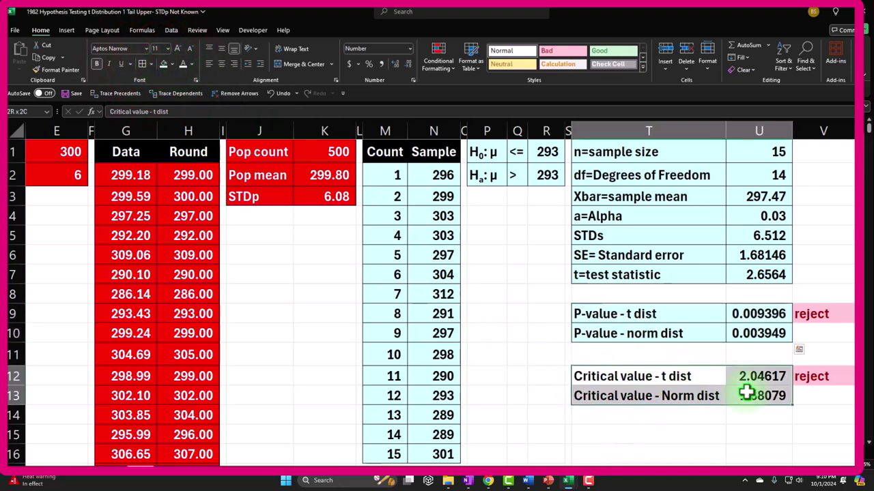
{"action": "left_click", "coordinate": [163, 64]}
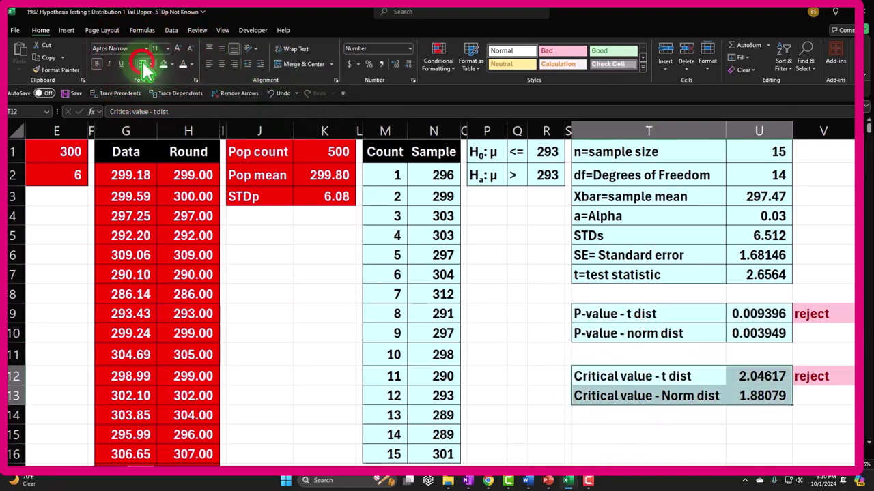
{"action": "left_click", "coordinate": [832, 316]}
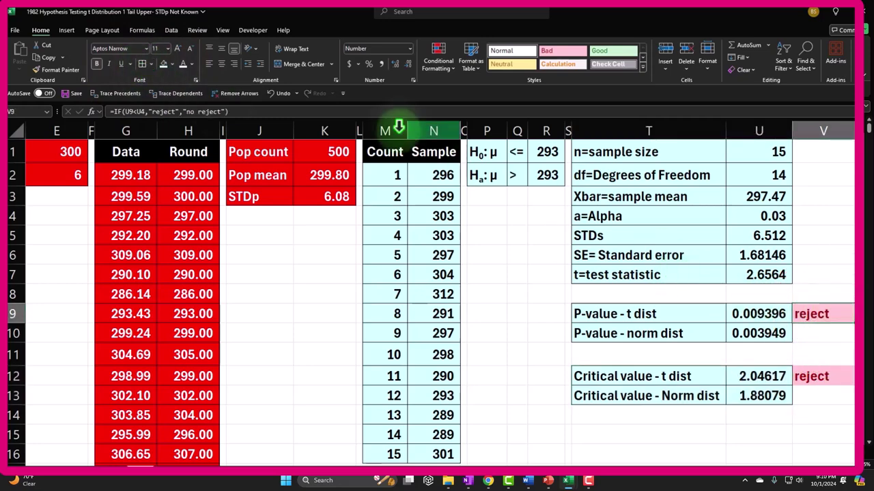
{"action": "left_click", "coordinate": [141, 64]}
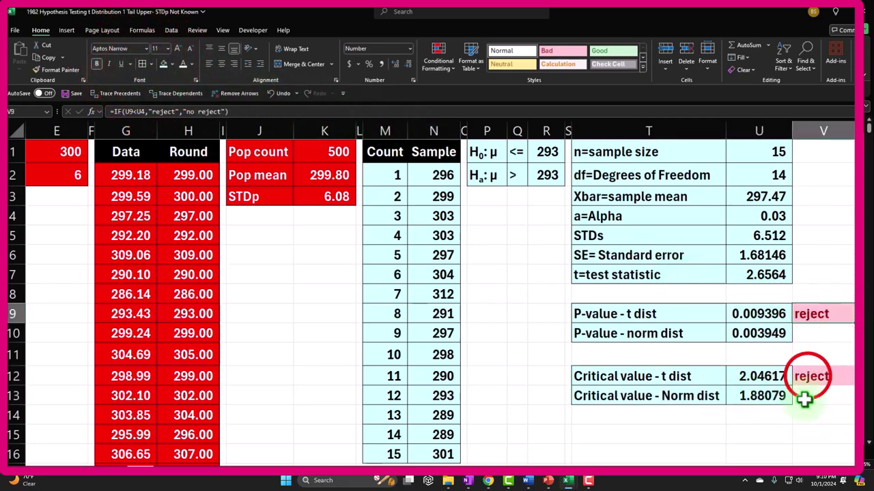
{"action": "left_click", "coordinate": [807, 376]}
{"action": "left_click", "coordinate": [141, 65]}
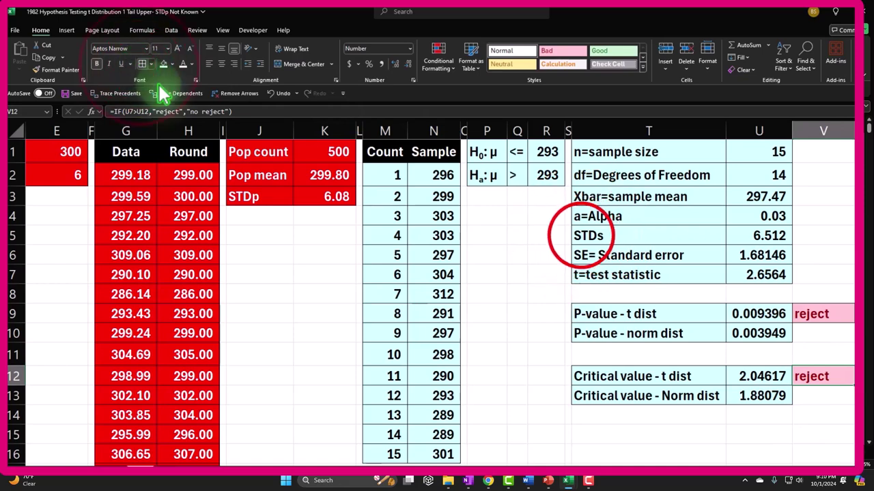
{"action": "left_click", "coordinate": [580, 236]}
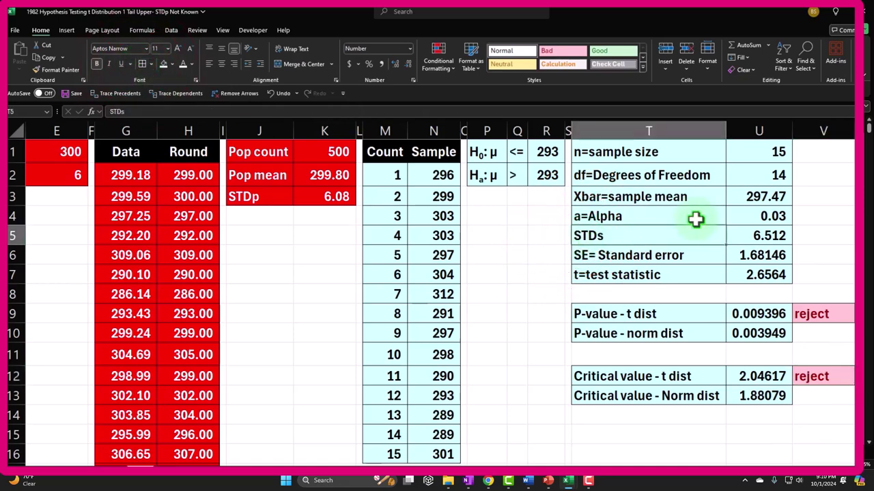
Step: Narrow column V and copy column S's narrow width onto column W
{"action": "left_click_drag", "start_coordinate": [848, 132], "coordinate": [835, 136]}
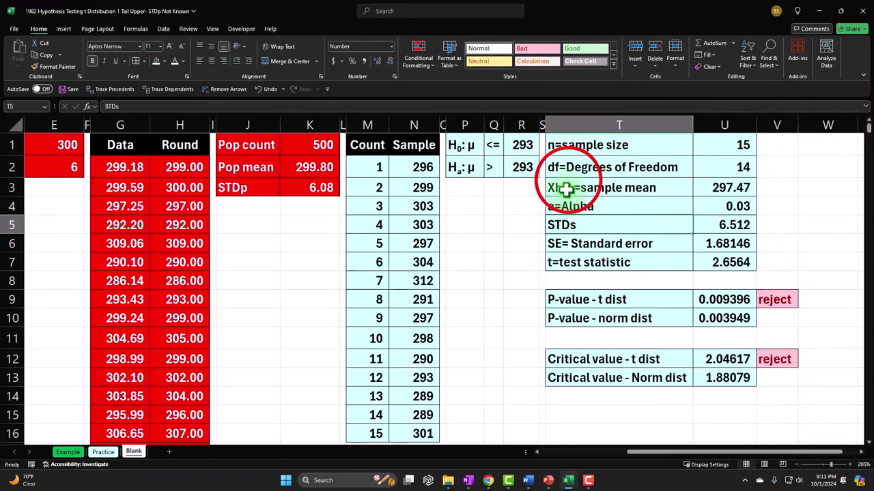
{"action": "left_click", "coordinate": [593, 197]}
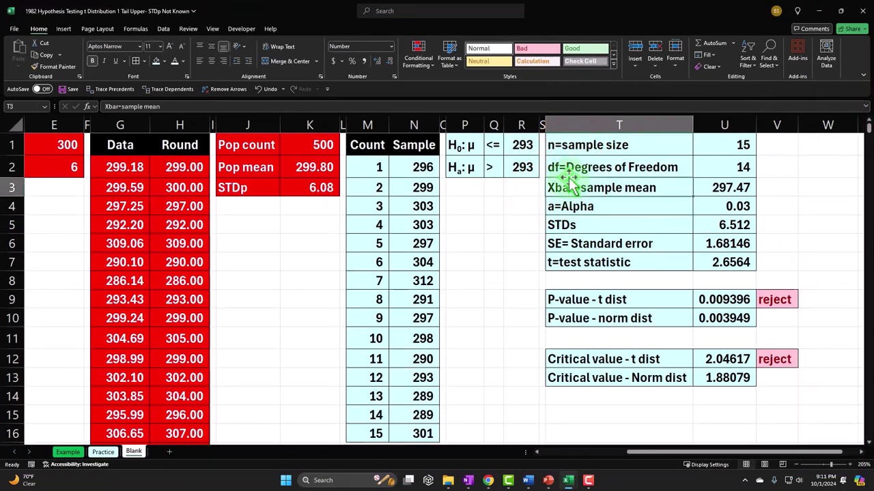
{"action": "key", "text": "Right"}
{"action": "key", "text": "Right"}
{"action": "key", "text": "Right"}
{"action": "key", "text": "Right"}
{"action": "key", "text": "Right"}
{"action": "key", "text": "Right"}
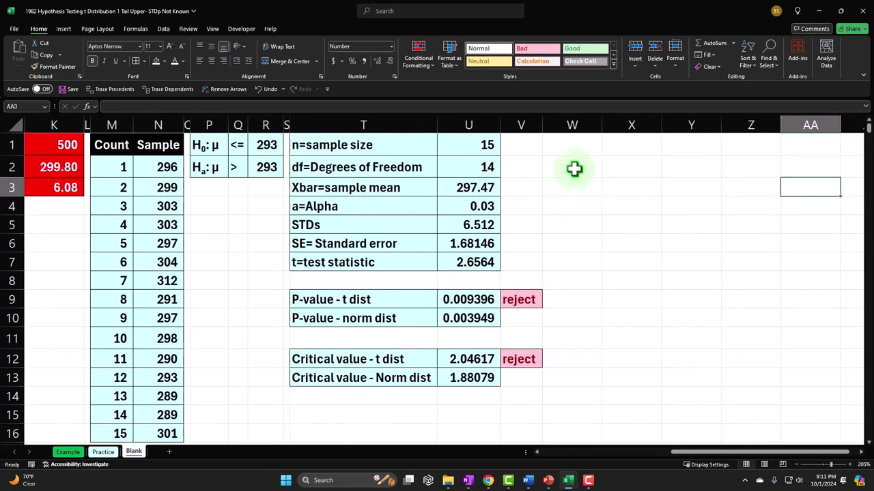
{"action": "left_click", "coordinate": [286, 125]}
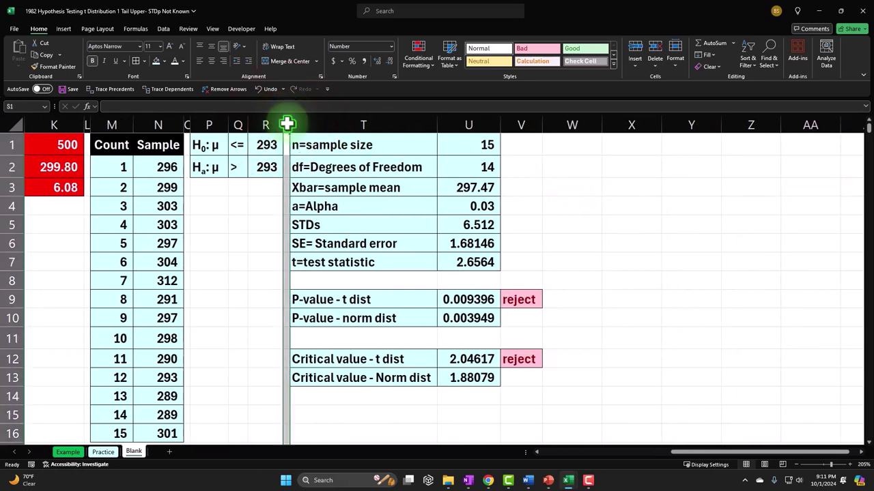
{"action": "left_click", "coordinate": [55, 66]}
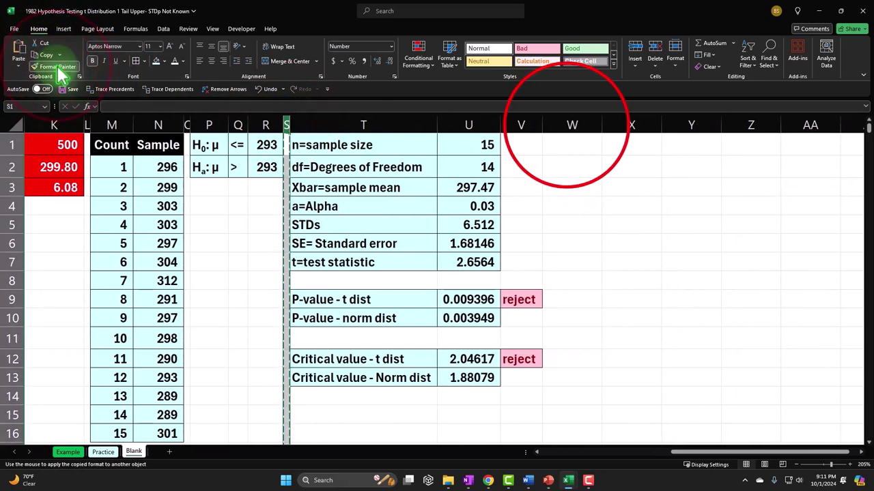
{"action": "left_click", "coordinate": [571, 125]}
{"action": "left_click", "coordinate": [582, 147]}
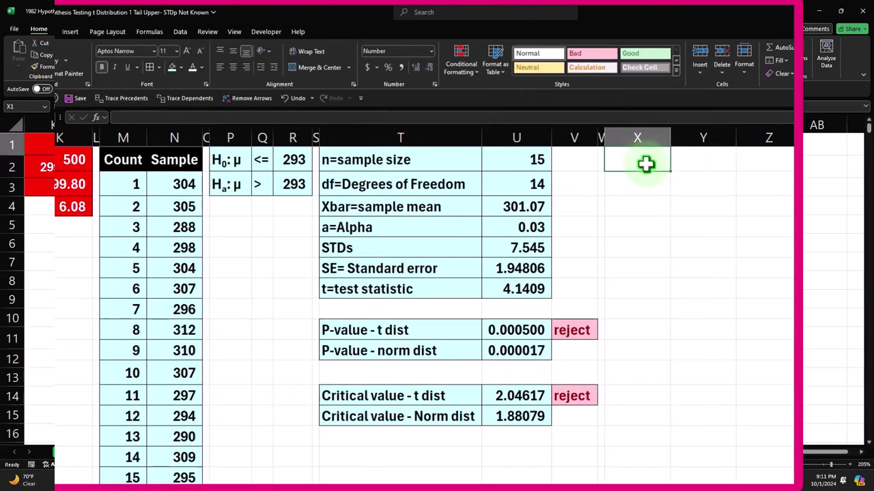
Step: Fill column X under header 't' with -4.00 to 4.00 in 0.01 steps, two decimals
{"action": "type", "text": "t"}
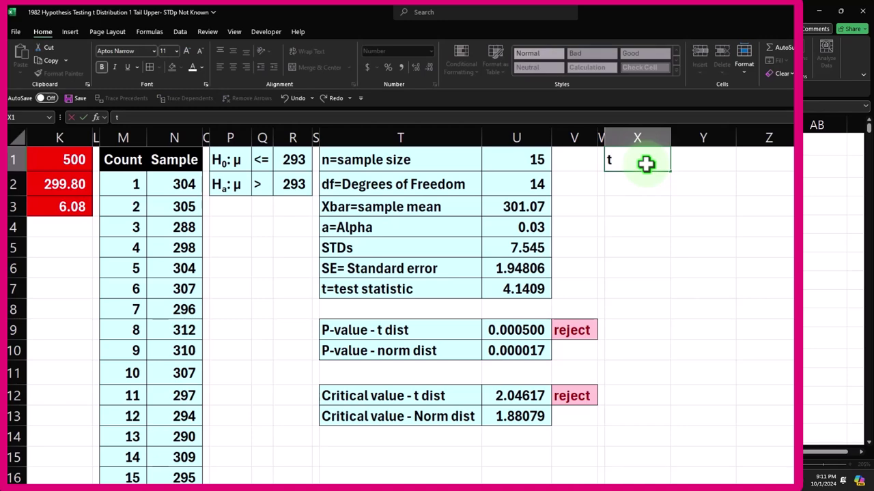
{"action": "key", "text": "Return"}
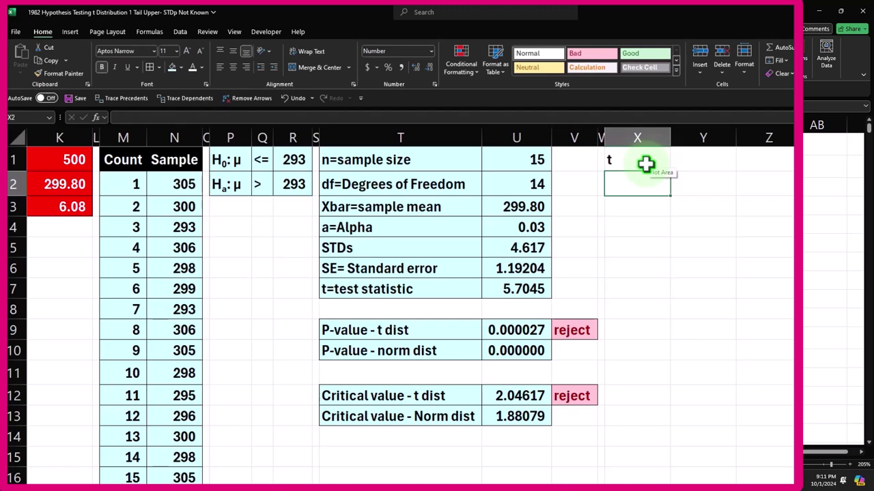
{"action": "type", "text": "-4"}
{"action": "key", "text": "Return"}
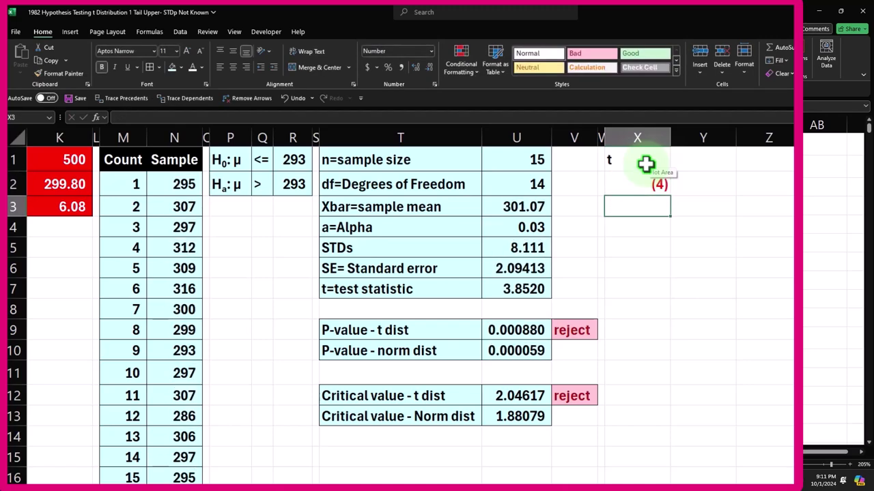
{"action": "type", "text": "-3.99"}
{"action": "key", "text": "Return"}
{"action": "key", "text": "Up"}
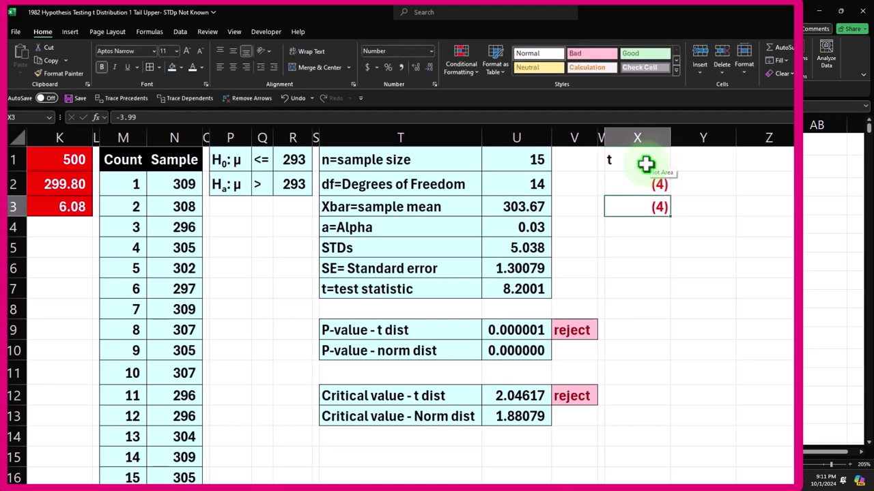
{"action": "key", "text": "shift+Up"}
{"action": "left_click", "coordinate": [415, 67]}
{"action": "left_click", "coordinate": [415, 67]}
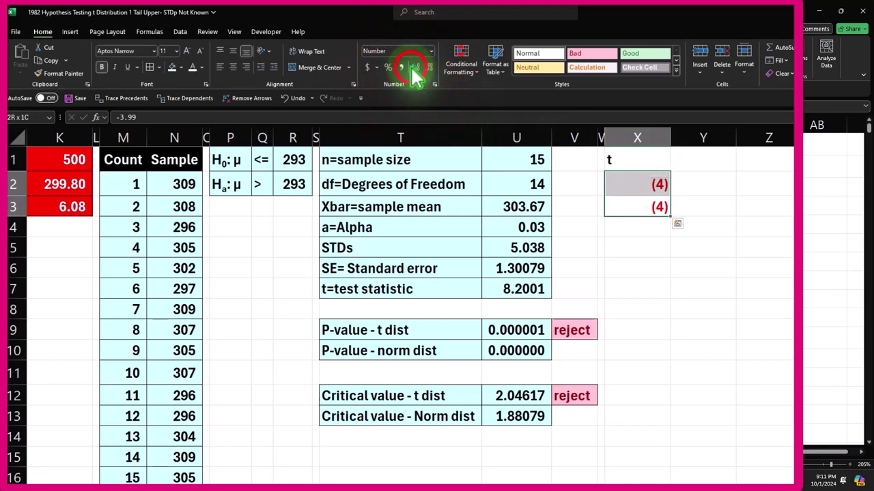
{"action": "left_click_drag", "start_coordinate": [597, 195], "coordinate": [598, 331]}
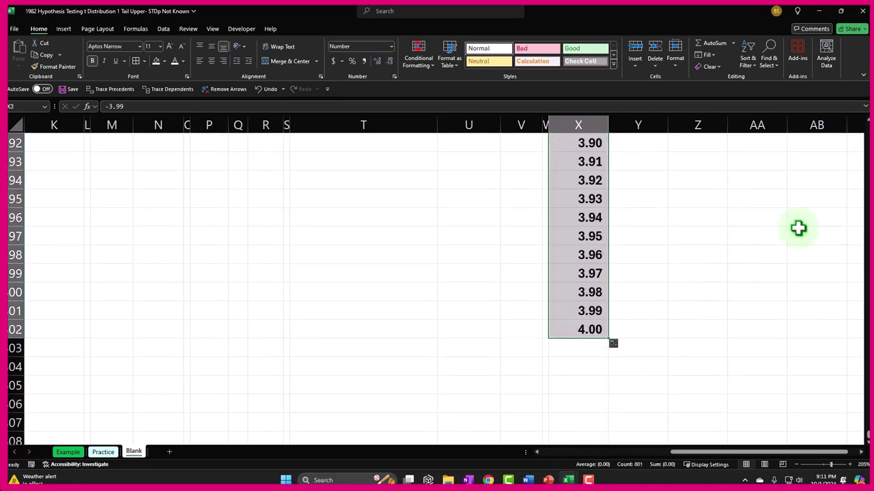
{"action": "scroll", "coordinate": [866, 434], "scroll_direction": "up", "scroll_amount": 20}
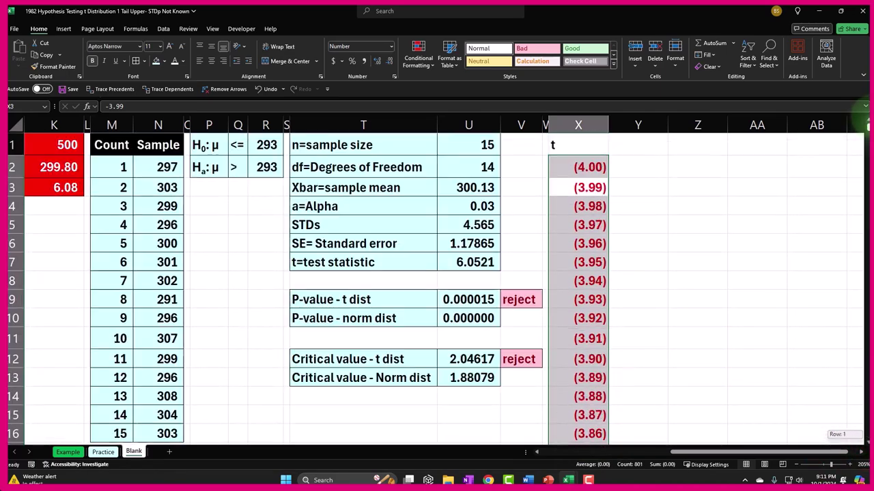
{"action": "left_click", "coordinate": [644, 144]}
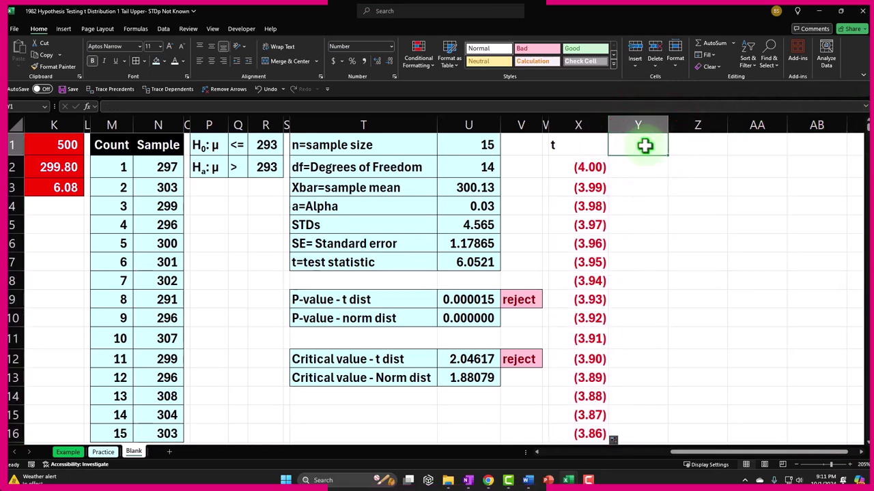
Step: Head column Y with 'X' and start a Y2 formula referencing the standard error U6
{"action": "type", "text": "X"}
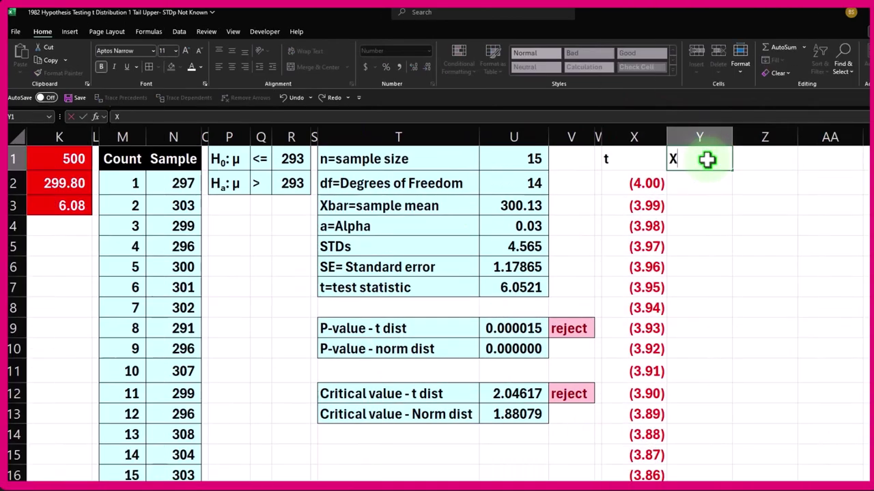
{"action": "key", "text": "Return"}
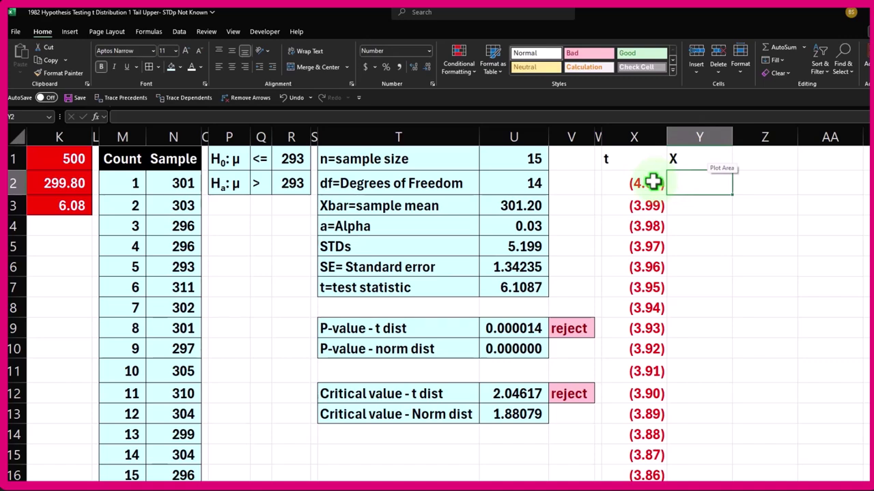
{"action": "type", "text": "="}
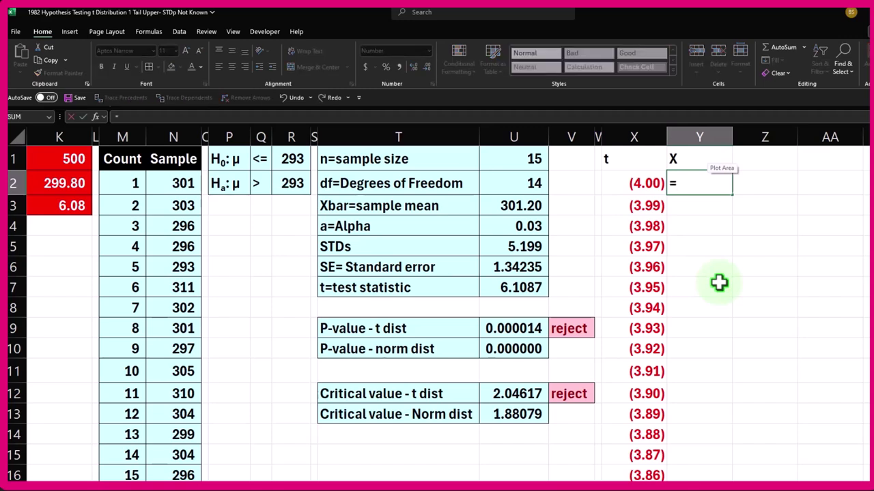
{"action": "key", "text": "Left"}
{"action": "key", "text": "Left"}
{"action": "key", "text": "Left"}
{"action": "key", "text": "Down"}
{"action": "key", "text": "Down"}
{"action": "key", "text": "Down"}
{"action": "key", "text": "Down"}
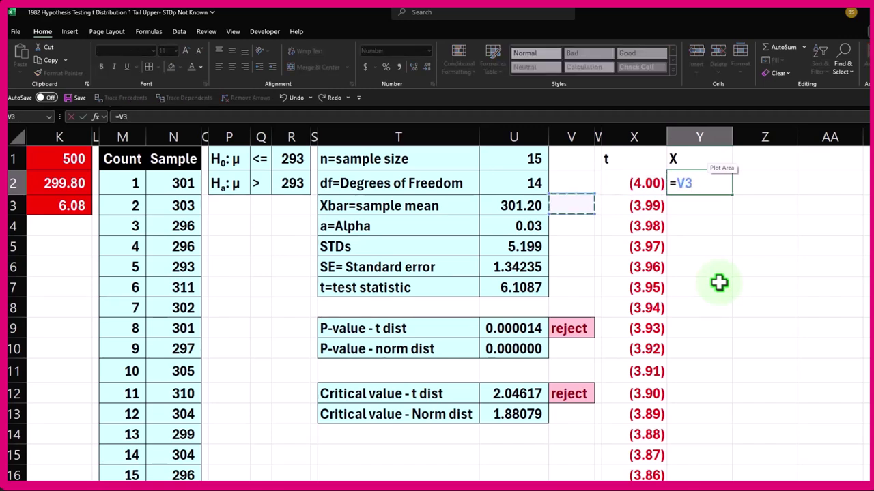
{"action": "key", "text": "Left"}
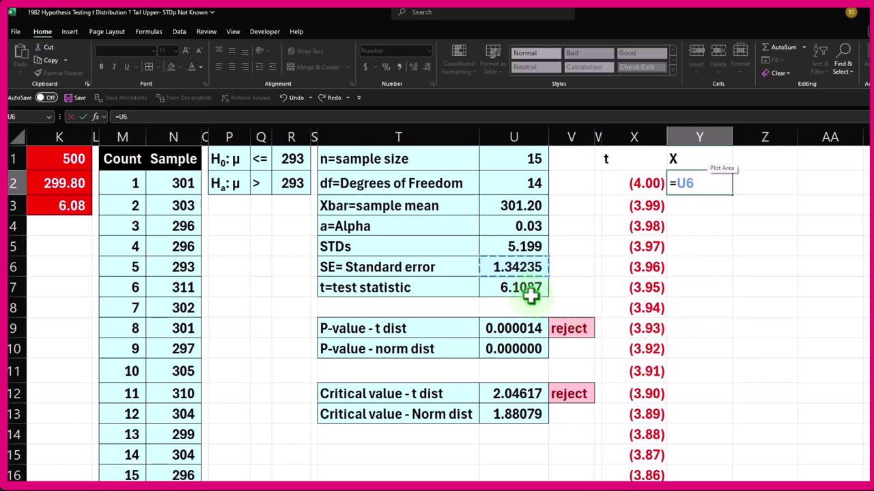
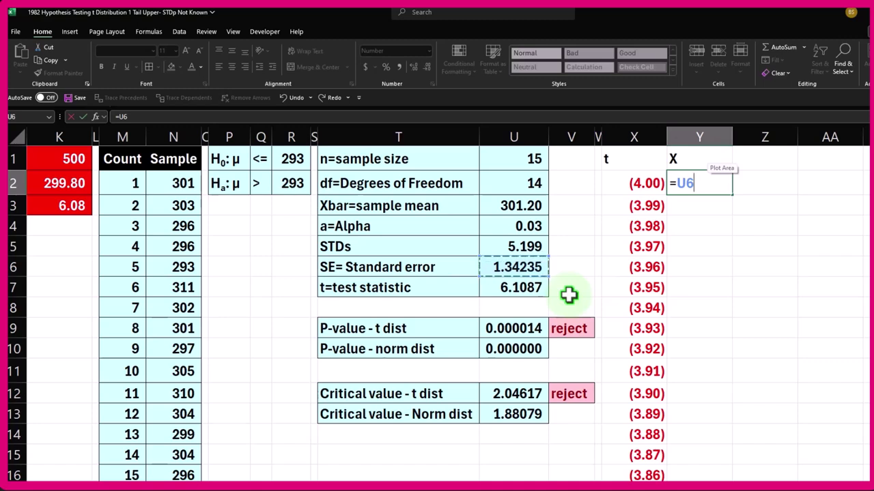
Step: Enter =U6*X2+R1 in Y2 to turn the t value into an X value (287 for t = -4.00)
{"action": "type", "text": "*"}
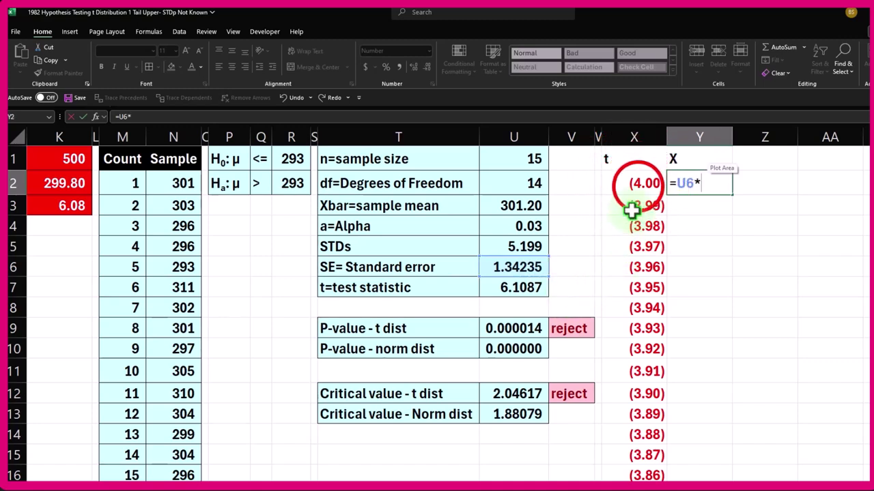
{"action": "left_click", "coordinate": [631, 183]}
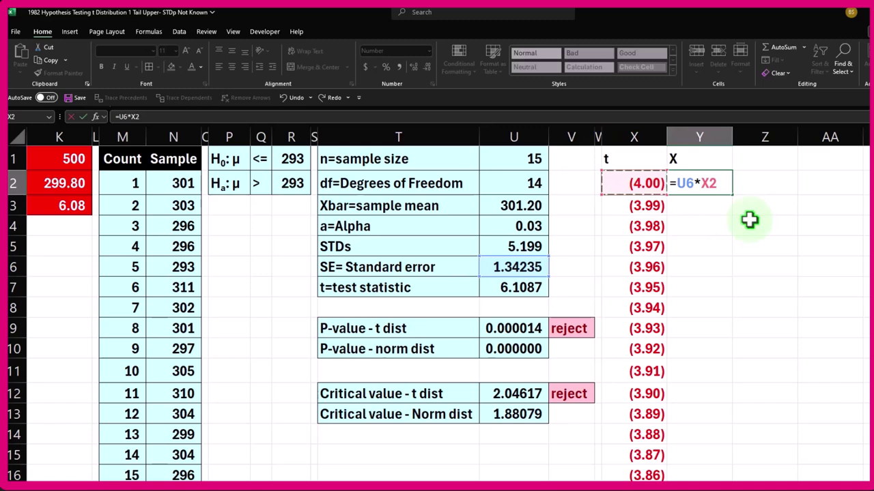
{"action": "type", "text": "+"}
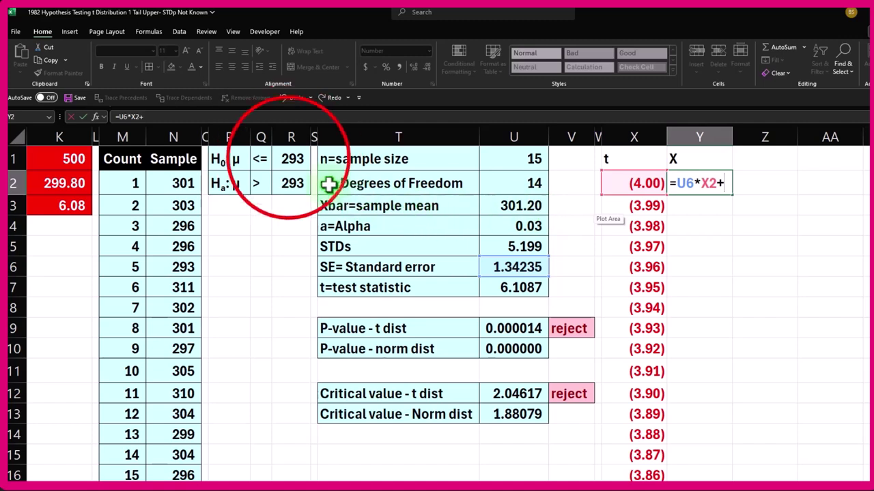
{"action": "left_click", "coordinate": [290, 158]}
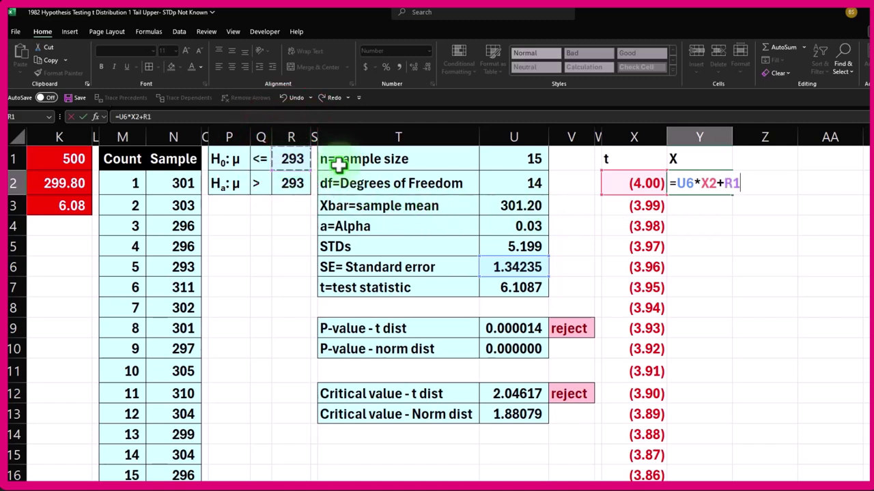
{"action": "key", "text": "ctrl+Return"}
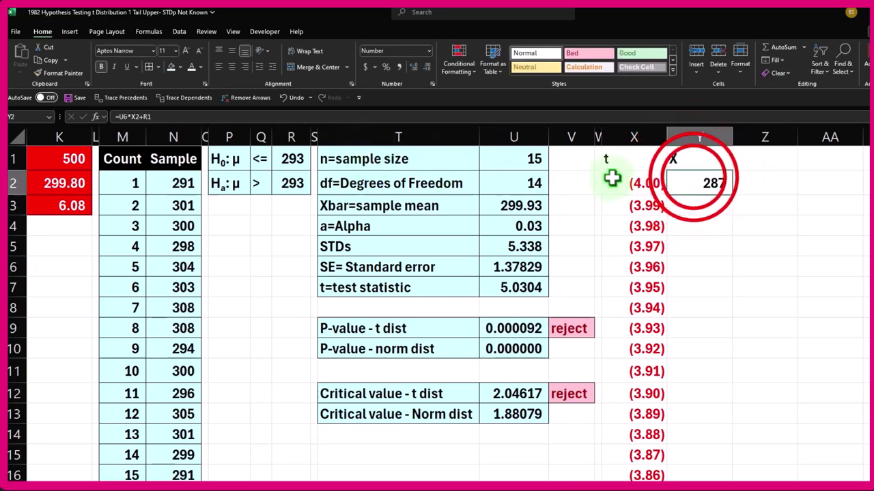
{"action": "double_click", "coordinate": [693, 181]}
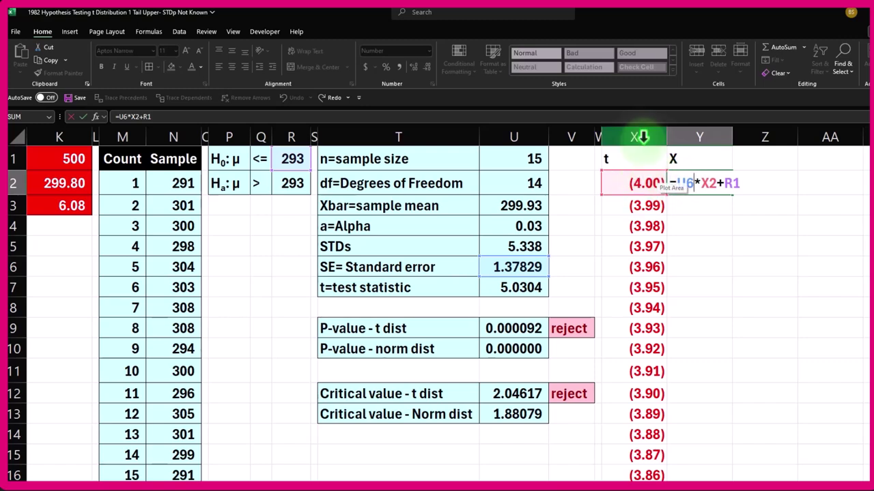
Step: Make U6 and R1 absolute so Y2 reads =$U$6*X2+$R$1
{"action": "left_click", "coordinate": [685, 182]}
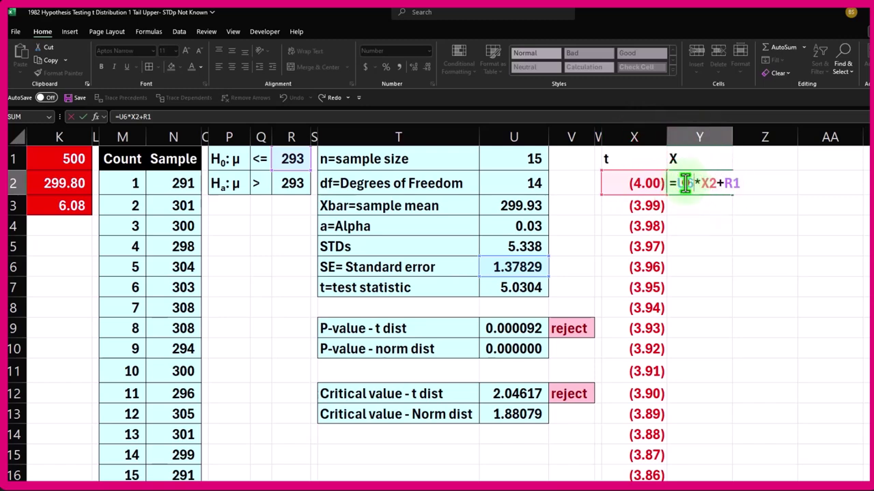
{"action": "key", "text": "F4"}
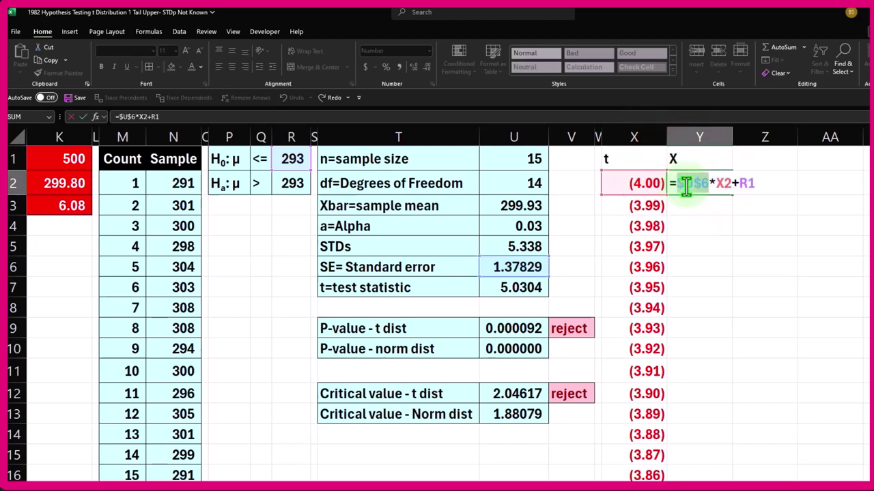
{"action": "left_click", "coordinate": [745, 183]}
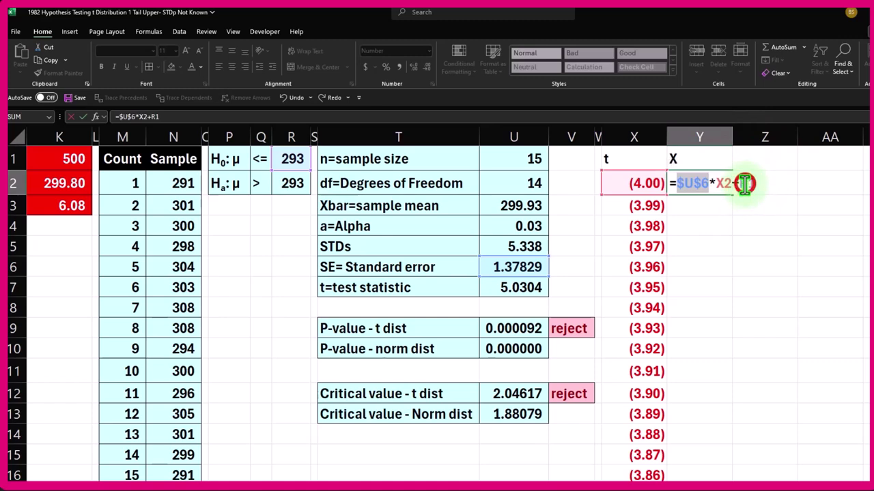
{"action": "key", "text": "F4"}
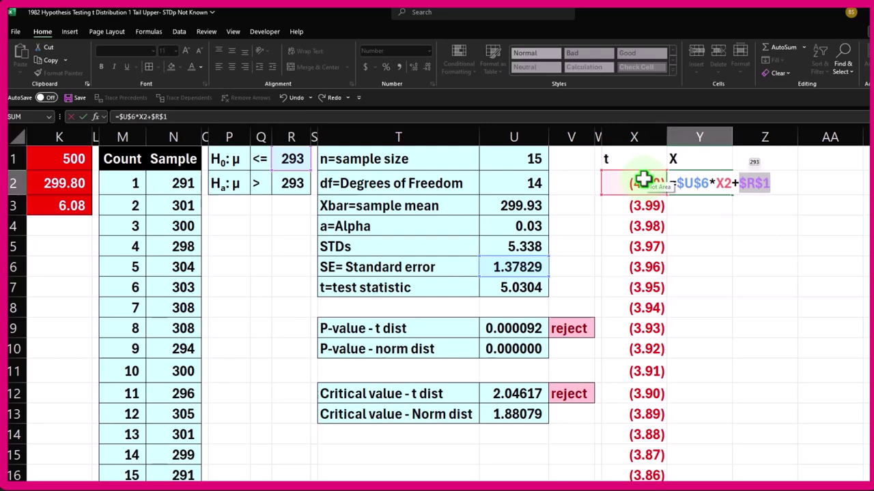
{"action": "key", "text": "Return"}
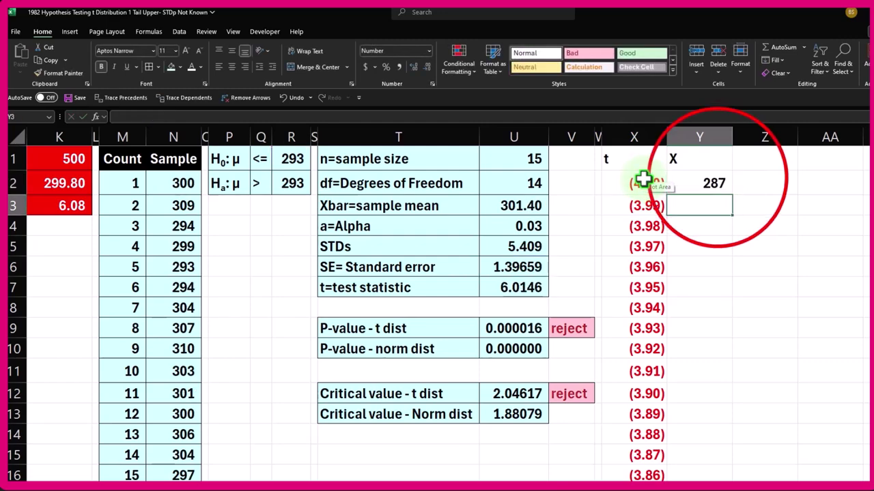
Step: Fill the X formula down the whole Y column beside each t value
{"action": "left_click", "coordinate": [710, 185]}
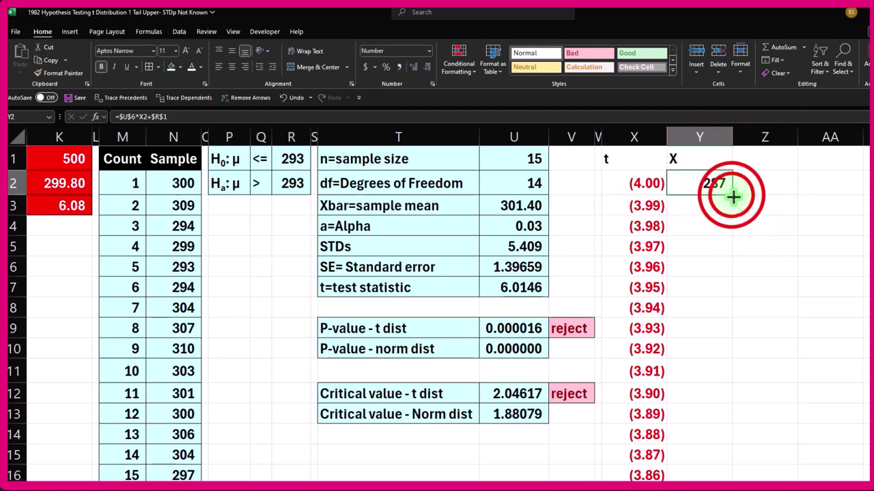
{"action": "double_click", "coordinate": [731, 194]}
{"action": "left_click", "coordinate": [752, 161]}
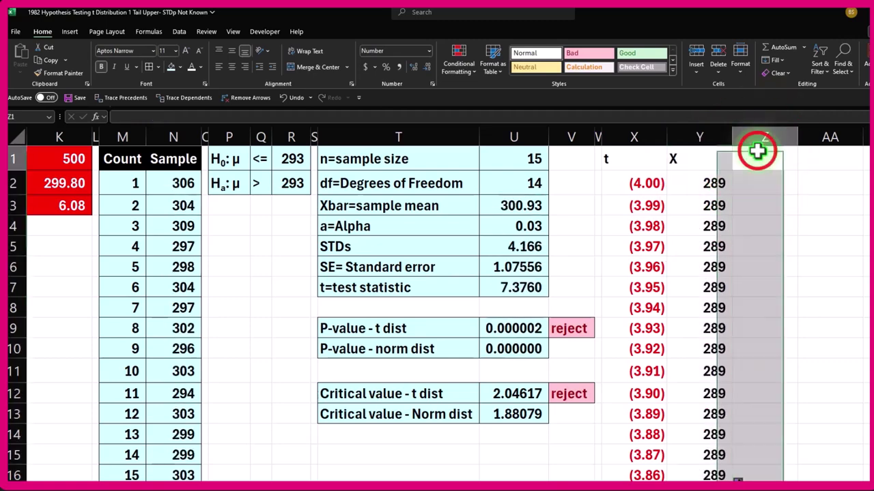
Step: Head column Z with P(x) and enter =T.DIST(X2,$U$2,0) in Z2
{"action": "type", "text": "P"}
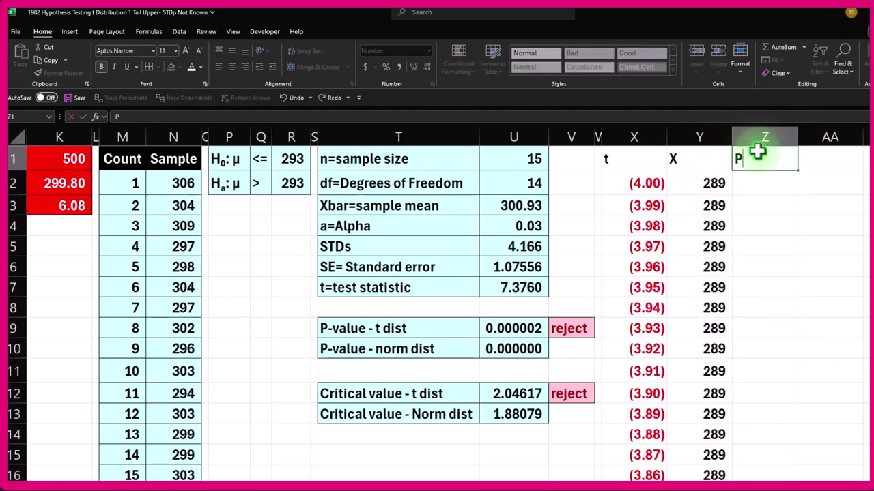
{"action": "type", "text": "(x"}
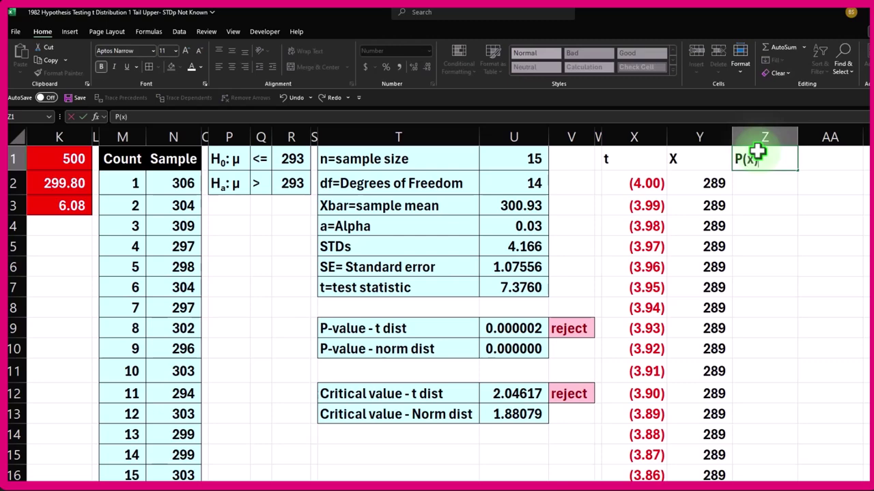
{"action": "type", "text": ")"}
{"action": "key", "text": "Return"}
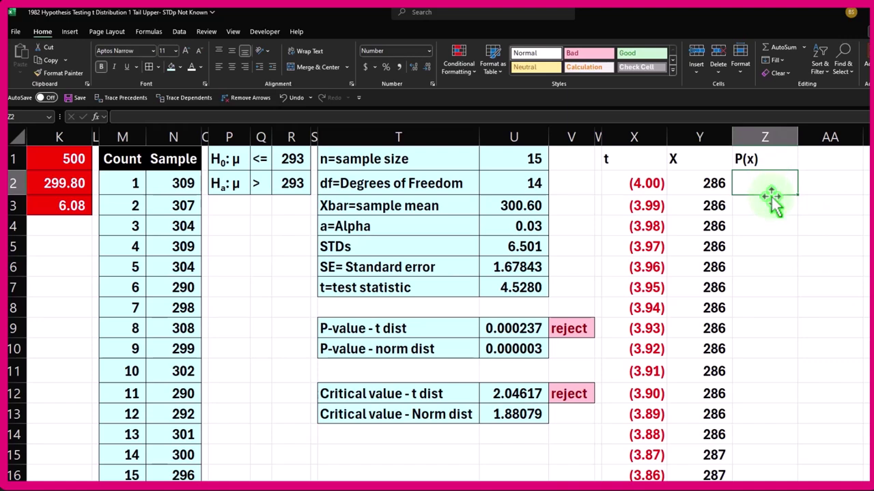
{"action": "type", "text": "=t."}
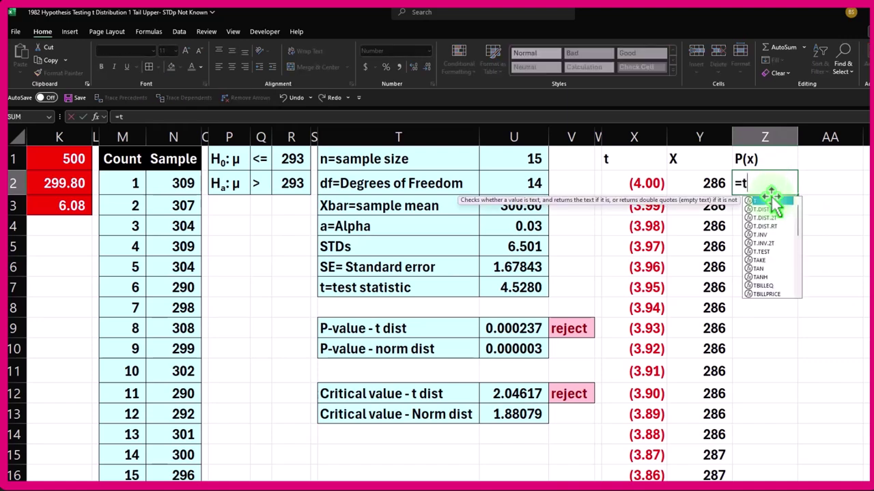
{"action": "double_click", "coordinate": [771, 199]}
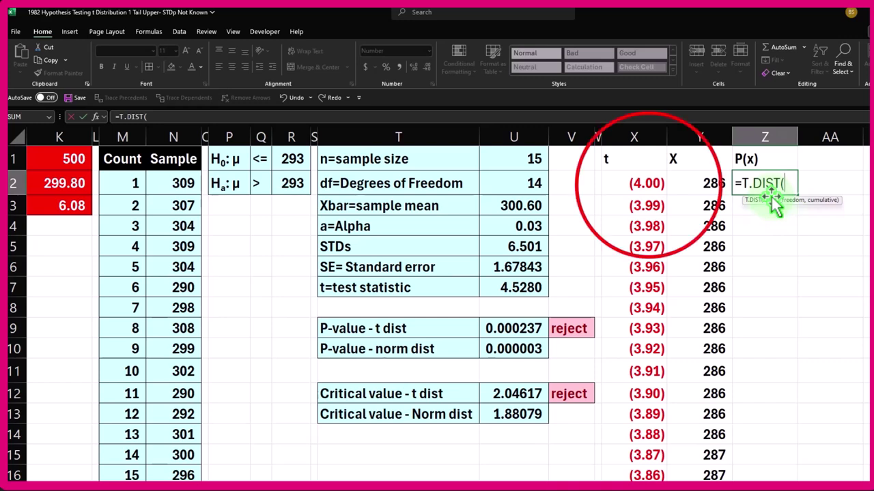
{"action": "left_click", "coordinate": [647, 183]}
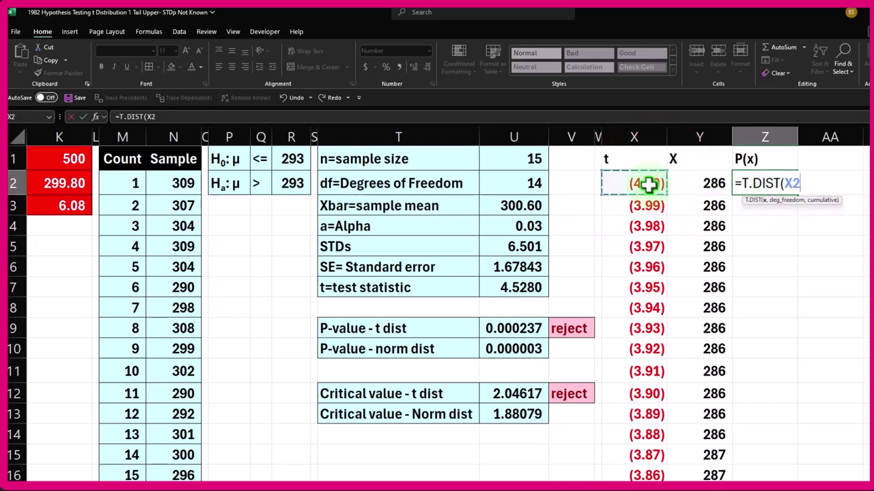
{"action": "type", "text": ","}
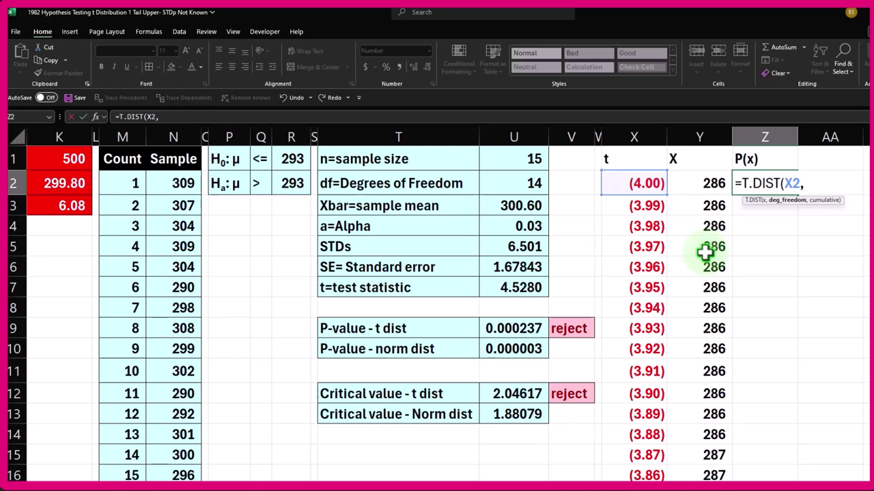
{"action": "left_click", "coordinate": [531, 184]}
{"action": "type", "text": ","}
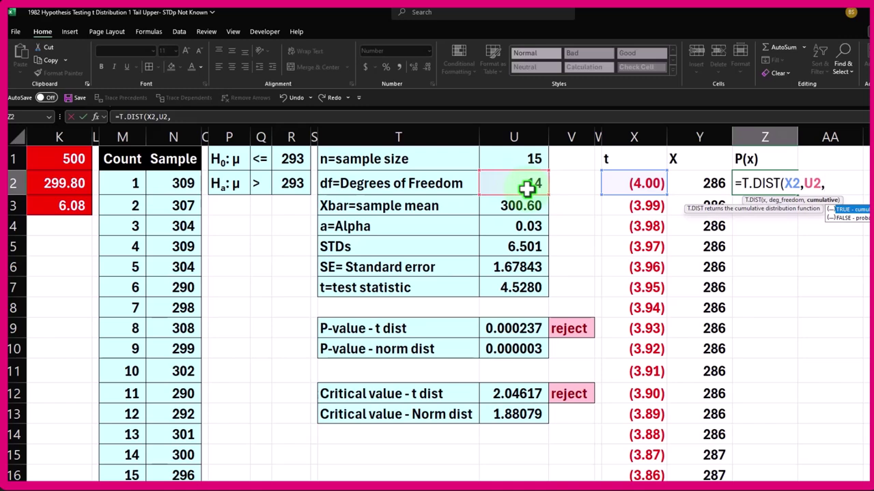
{"action": "type", "text": "0)"}
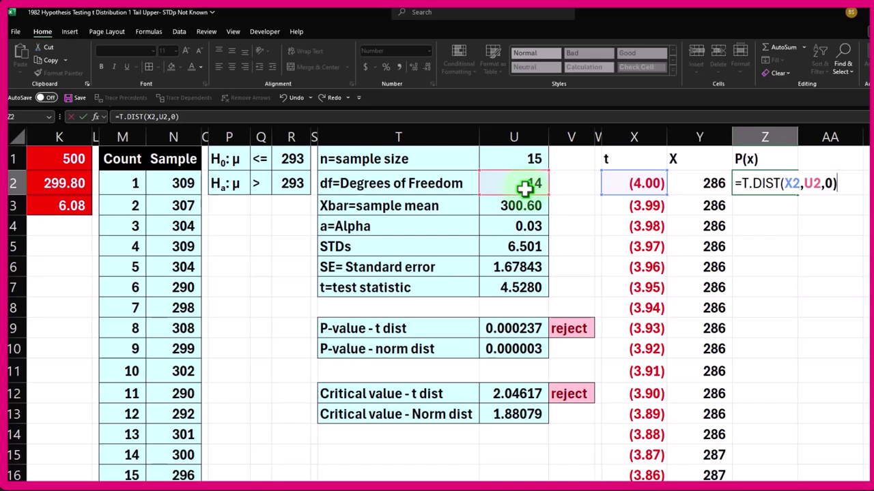
{"action": "left_click", "coordinate": [794, 183]}
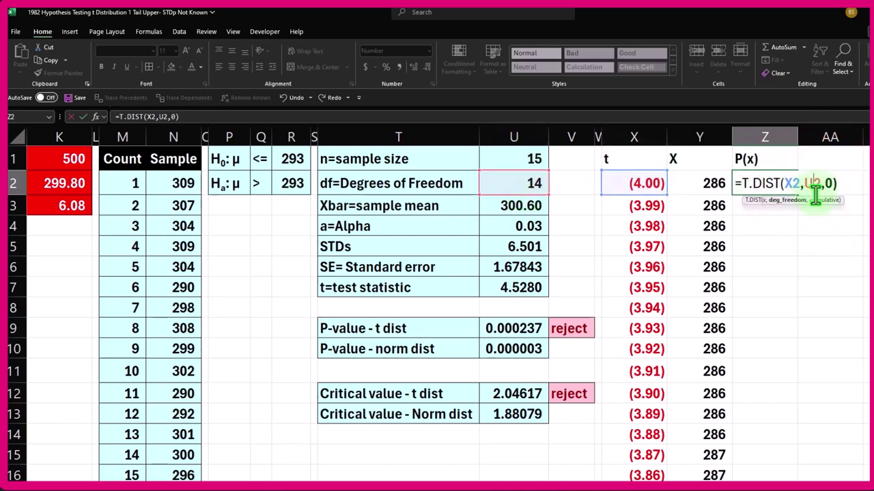
{"action": "key", "text": "F4"}
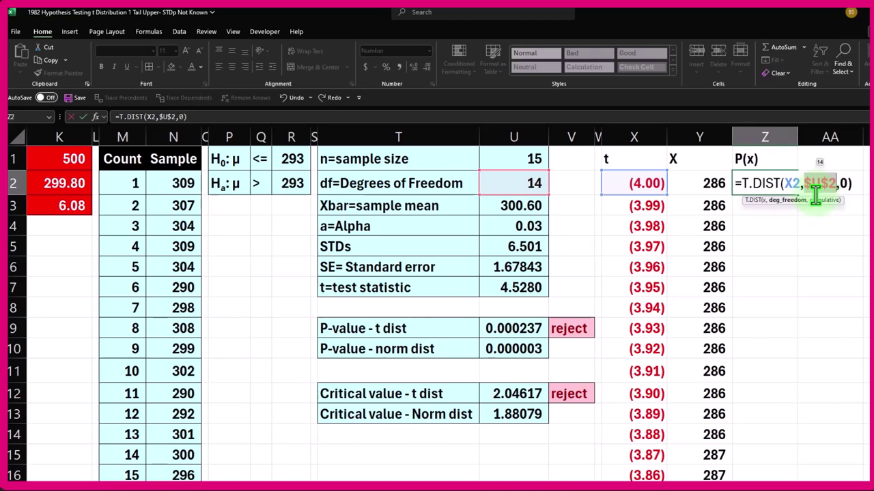
{"action": "key", "text": "Return"}
{"action": "left_click", "coordinate": [782, 183]}
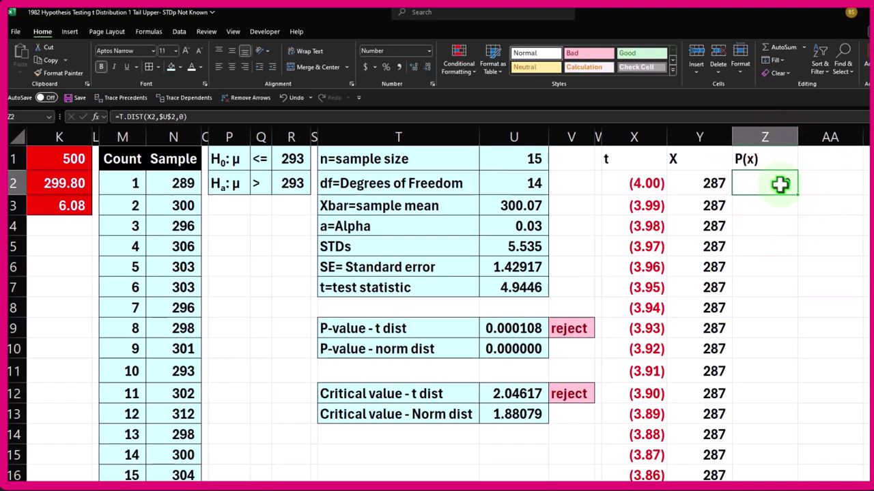
Step: Format Z2 as a two-decimal percentage and fill it down column Z (0.13% to 0.17%)
{"action": "left_click", "coordinate": [388, 67]}
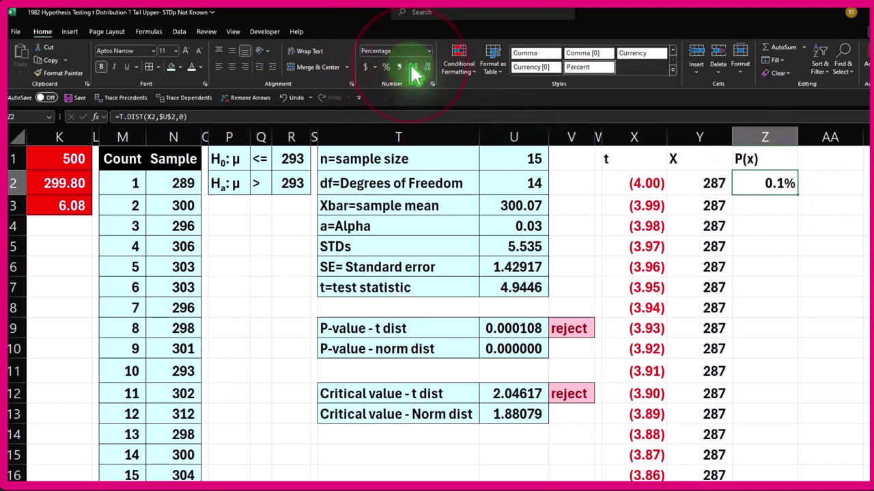
{"action": "left_click", "coordinate": [412, 68]}
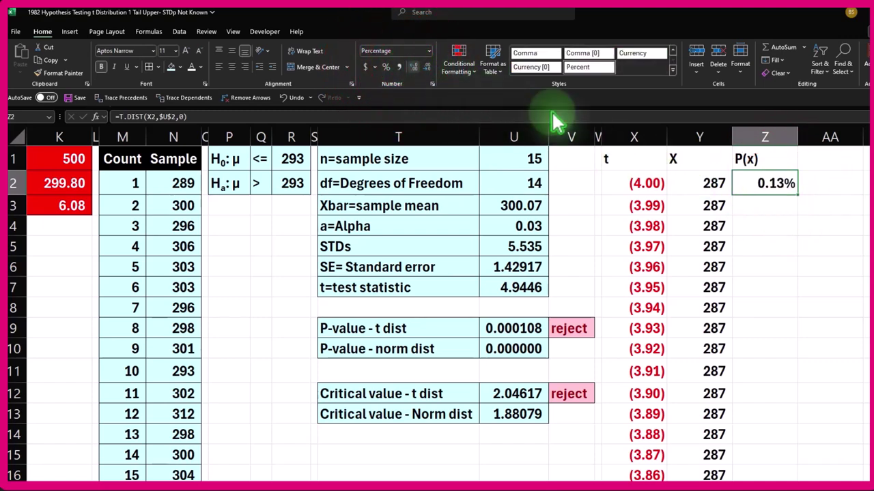
{"action": "double_click", "coordinate": [797, 194]}
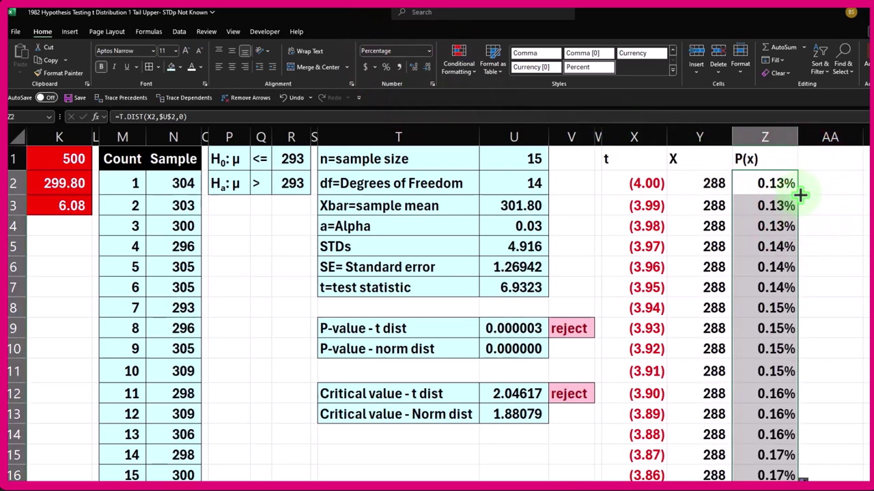
{"action": "left_click", "coordinate": [810, 159]}
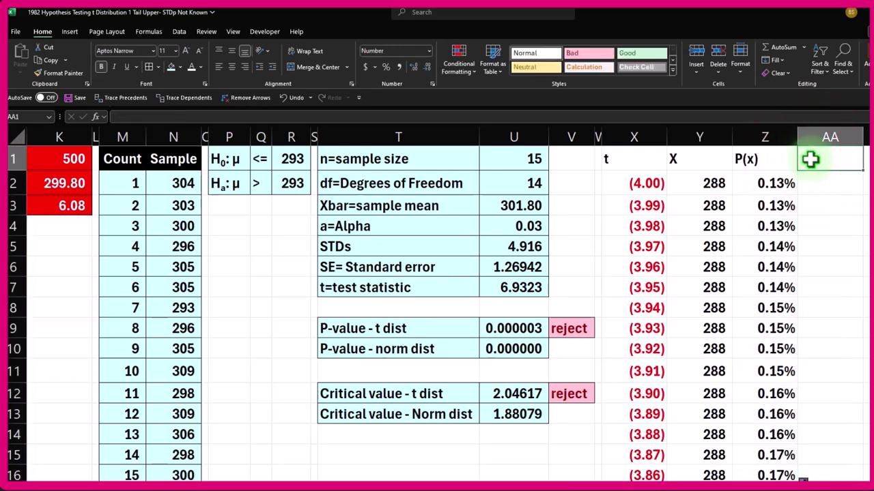
{"action": "left_click_drag", "start_coordinate": [634, 160], "coordinate": [733, 159]}
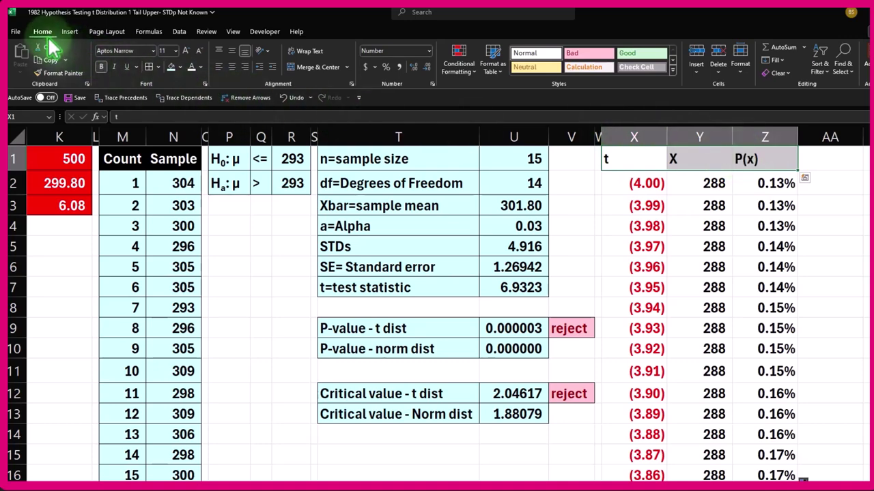
Step: Give the t, X and P(x) headers a black fill with centred white labels
{"action": "left_click", "coordinate": [179, 67]}
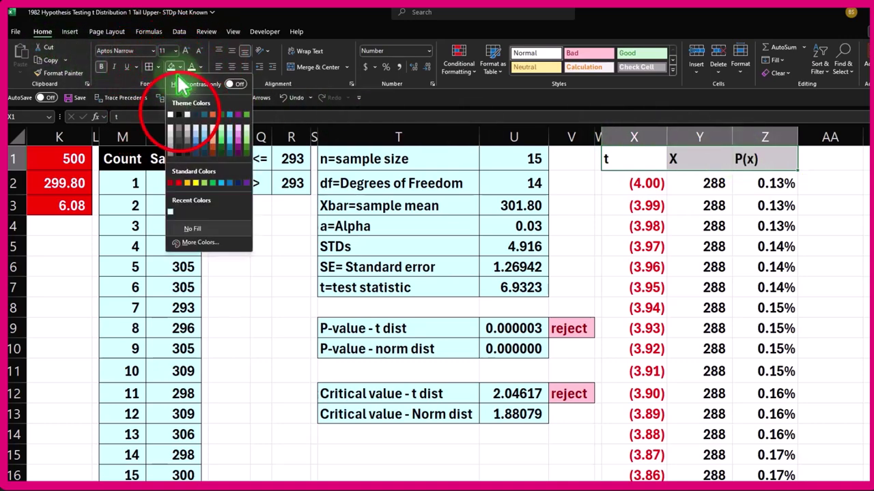
{"action": "left_click", "coordinate": [179, 115]}
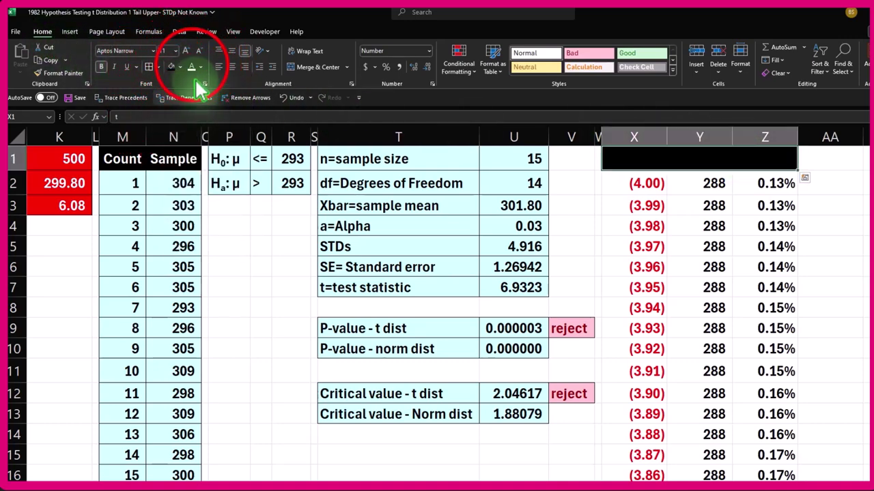
{"action": "left_click", "coordinate": [232, 67]}
Step: Select all the P(x) values down column Z
{"action": "left_click", "coordinate": [721, 179]}
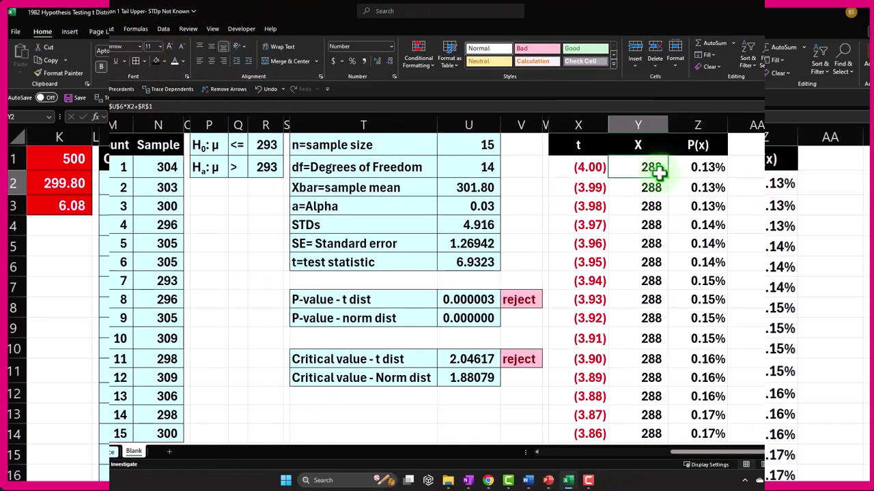
{"action": "key", "text": "Right"}
{"action": "key", "text": "Right"}
{"action": "key", "text": "Right"}
{"action": "key", "text": "Left"}
{"action": "key", "text": "Left"}
{"action": "key", "text": "Left"}
{"action": "key", "text": "Left"}
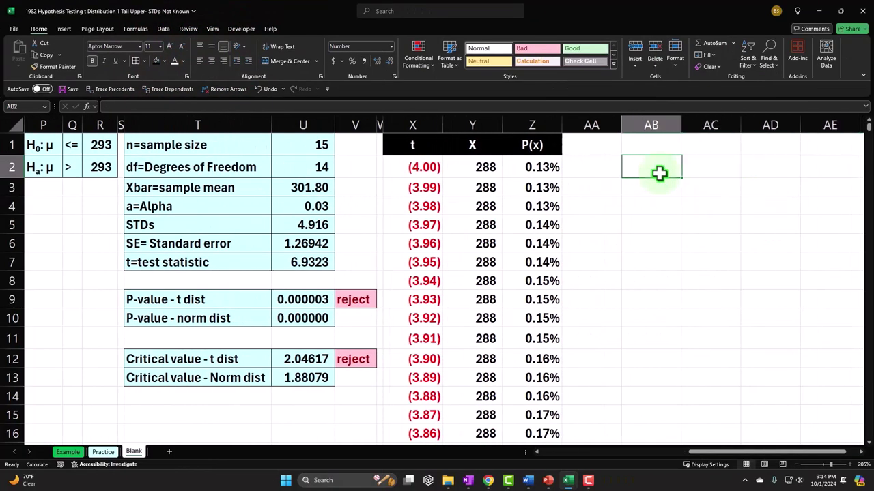
{"action": "key", "text": "ctrl+shift+Down"}
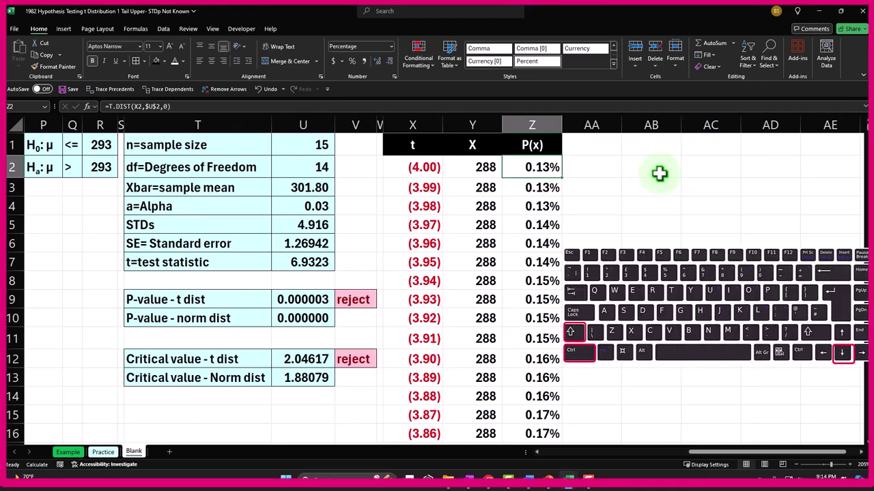
{"action": "key", "text": "ctrl+BackSpace"}
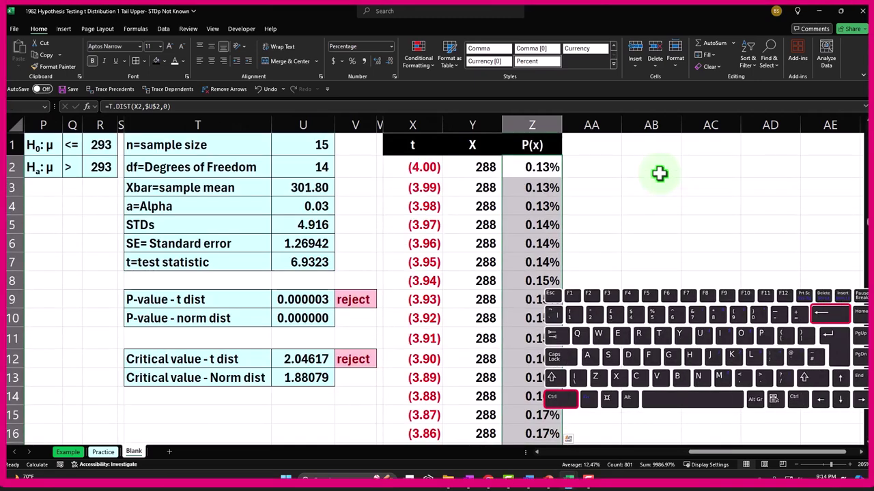
Step: Insert an Area chart of the P(x) values and place it right of the table
{"action": "left_click", "coordinate": [63, 29]}
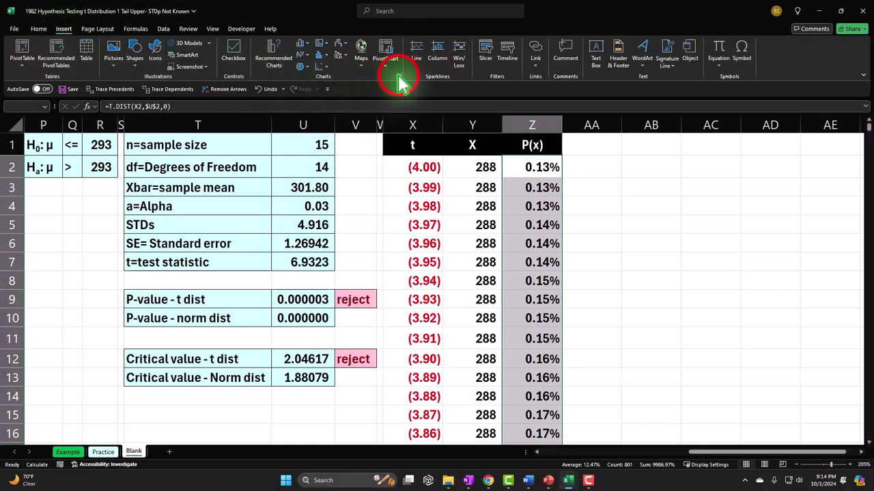
{"action": "left_click", "coordinate": [399, 76]}
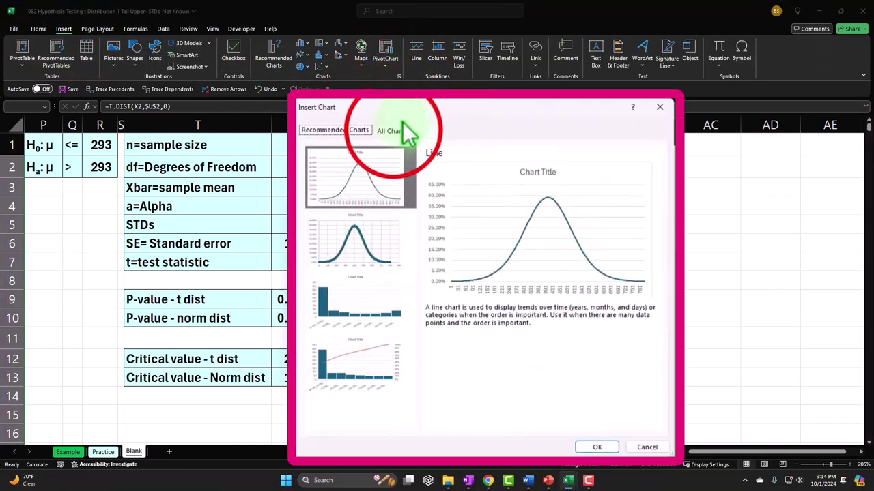
{"action": "left_click", "coordinate": [394, 130]}
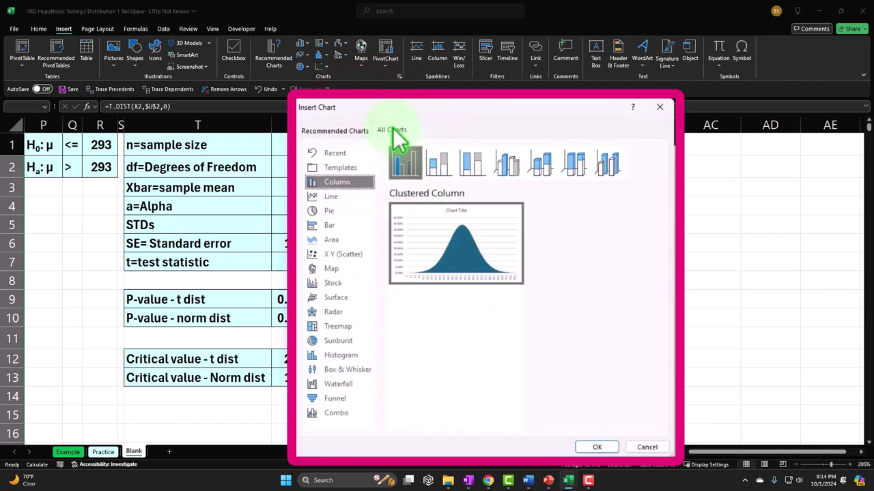
{"action": "left_click", "coordinate": [364, 199]}
{"action": "left_click", "coordinate": [347, 240]}
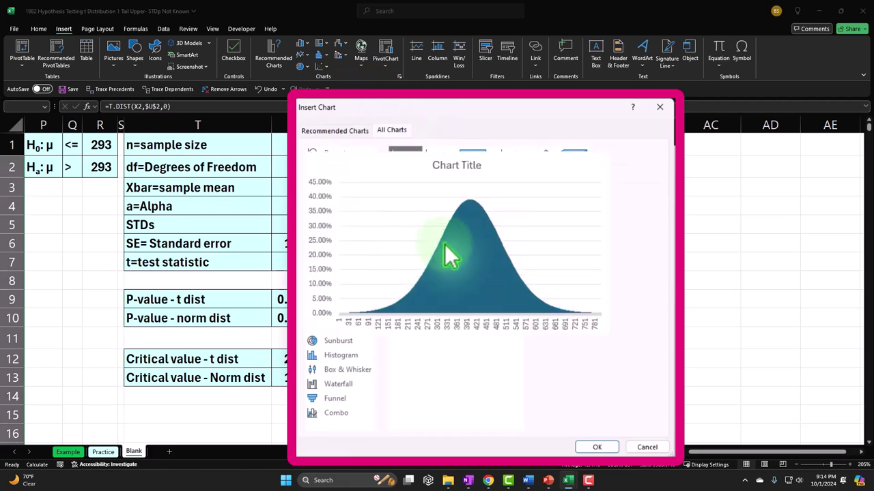
{"action": "double_click", "coordinate": [405, 162]}
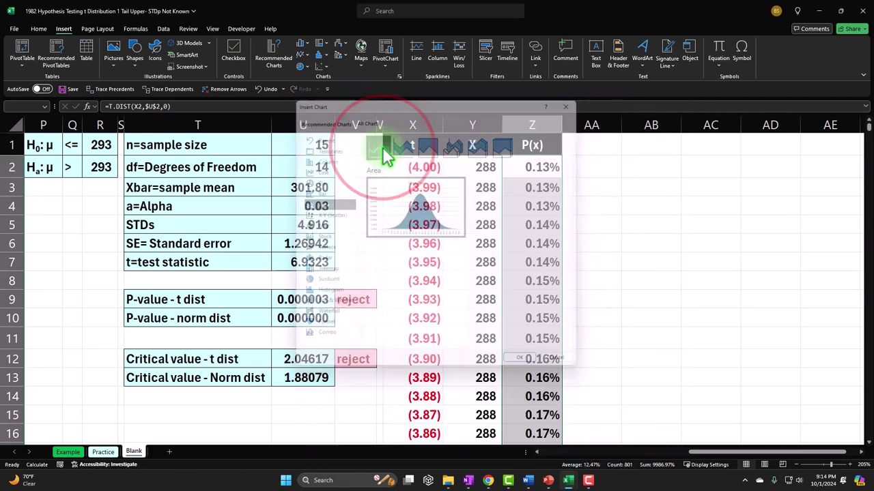
{"action": "left_click_drag", "start_coordinate": [326, 168], "coordinate": [683, 173]}
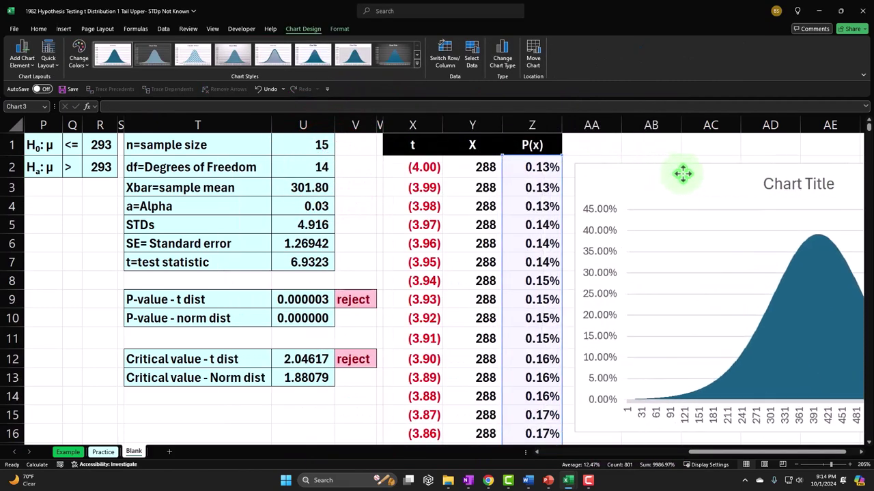
Step: Delete the chart title and open the chart's Select Data settings
{"action": "left_click", "coordinate": [860, 453]}
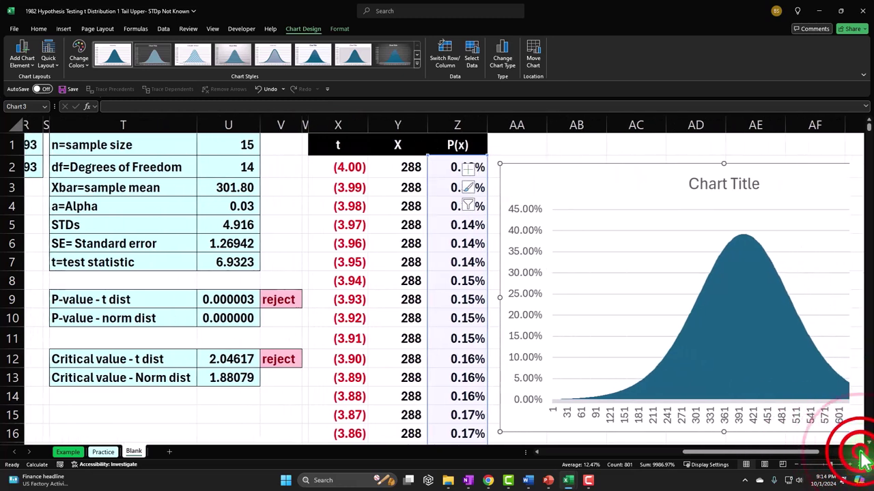
{"action": "left_click", "coordinate": [592, 184]}
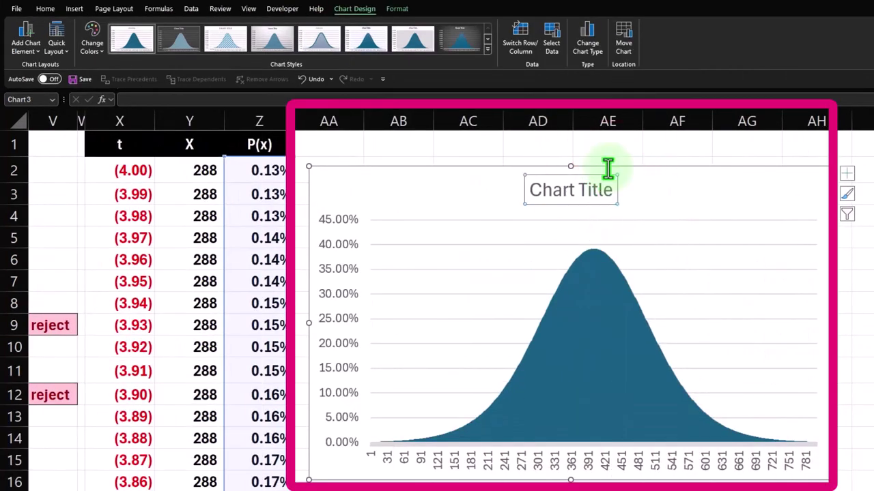
{"action": "key", "text": "Delete"}
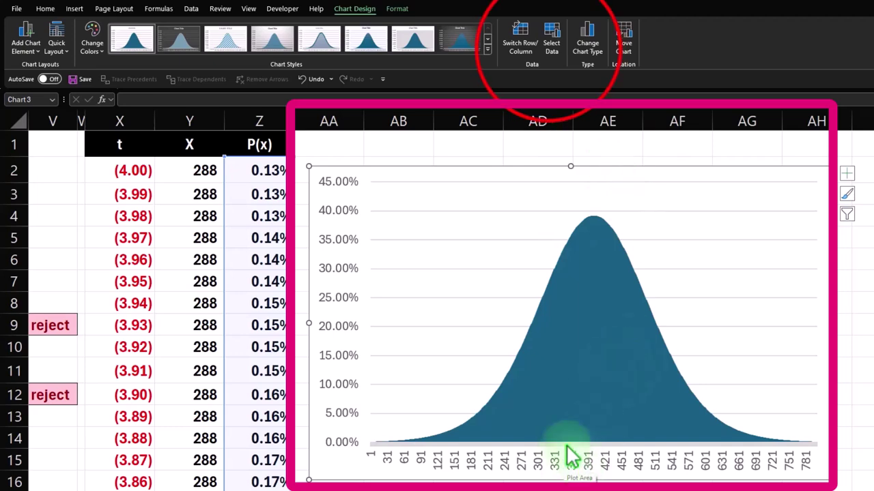
{"action": "left_click", "coordinate": [550, 51]}
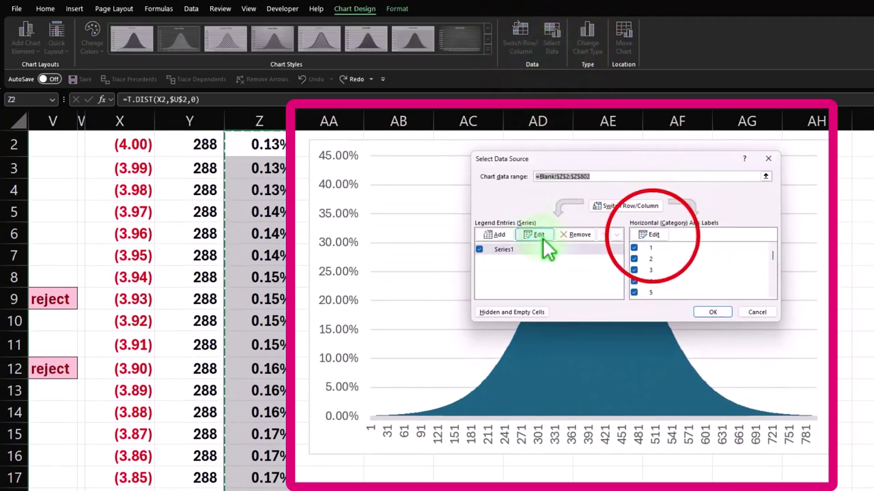
Step: Use Y2:Y802 as the horizontal axis labels (288–298) and nudge the chart right
{"action": "left_click", "coordinate": [653, 235]}
{"action": "scroll", "coordinate": [341, 269], "scroll_direction": "up", "scroll_amount": 1}
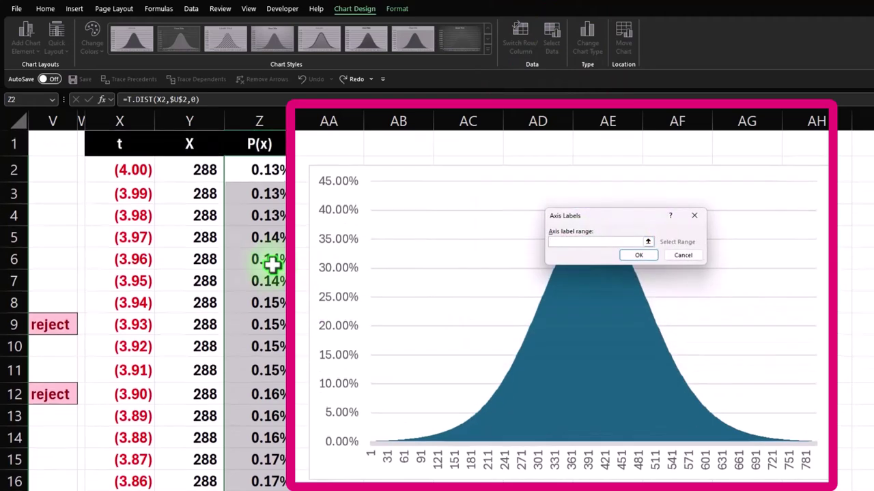
{"action": "left_click", "coordinate": [196, 164]}
{"action": "key", "text": "ctrl+shift+Down"}
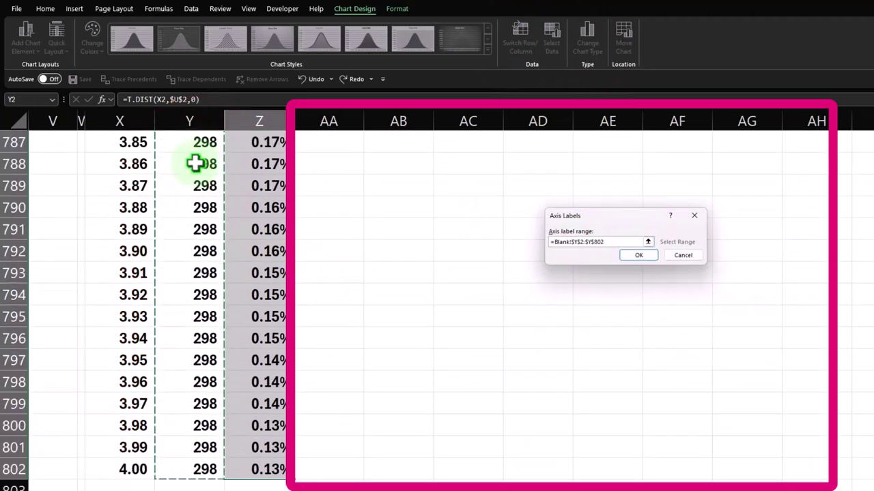
{"action": "key", "text": "ctrl+BackSpace"}
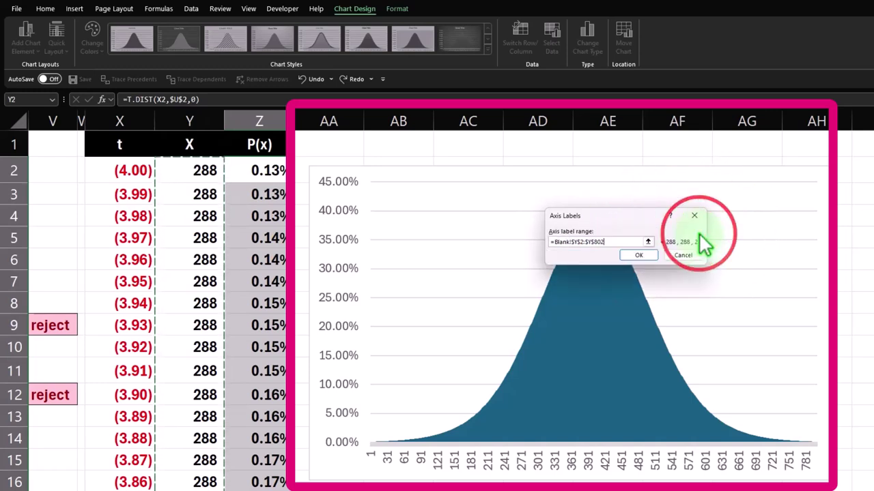
{"action": "left_click", "coordinate": [634, 254]}
{"action": "left_click", "coordinate": [703, 311]}
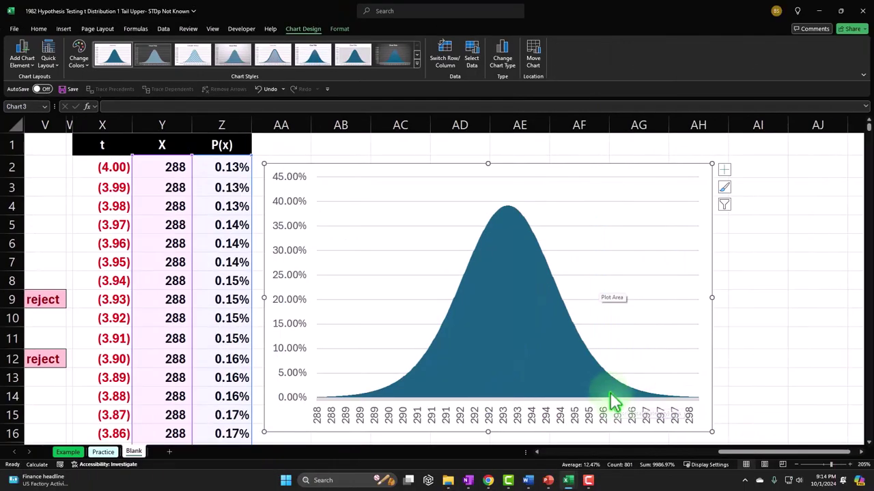
{"action": "left_click", "coordinate": [443, 175]}
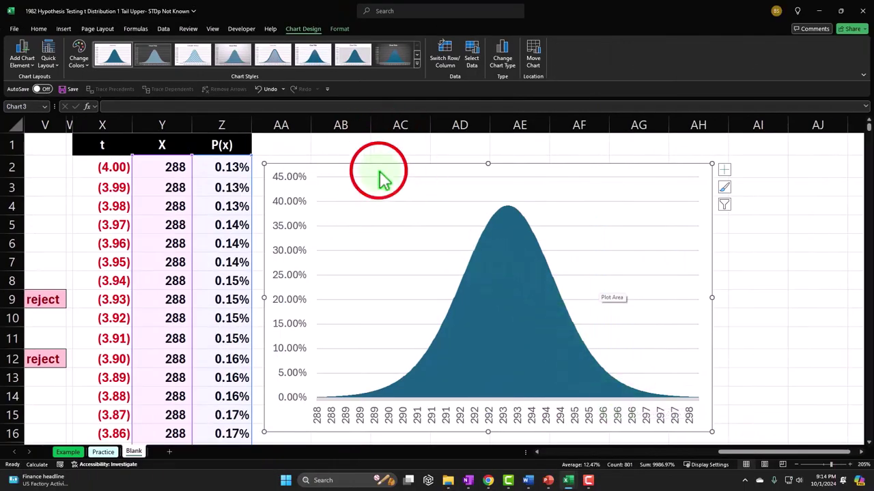
{"action": "left_click_drag", "start_coordinate": [382, 178], "coordinate": [455, 164]}
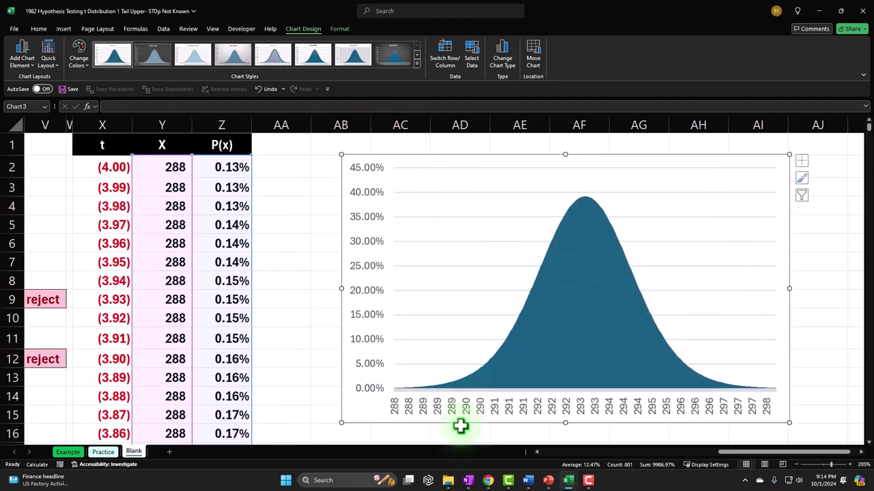
{"action": "left_click", "coordinate": [288, 238]}
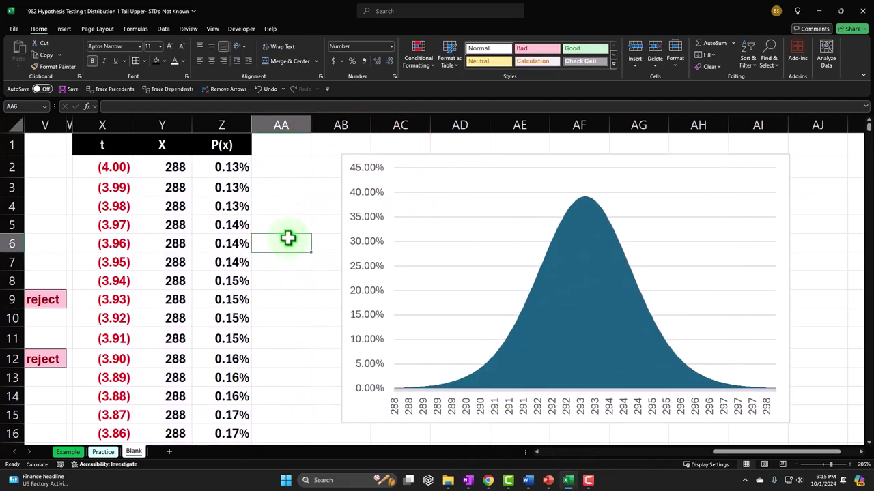
Step: Start an AA1 header formula that references the t critical value in U12
{"action": "key", "text": "Left"}
{"action": "key", "text": "Left"}
{"action": "key", "text": "Left"}
{"action": "key", "text": "Left"}
{"action": "key", "text": "Left"}
{"action": "key", "text": "Left"}
{"action": "key", "text": "Left"}
{"action": "key", "text": "Left"}
{"action": "key", "text": "Left"}
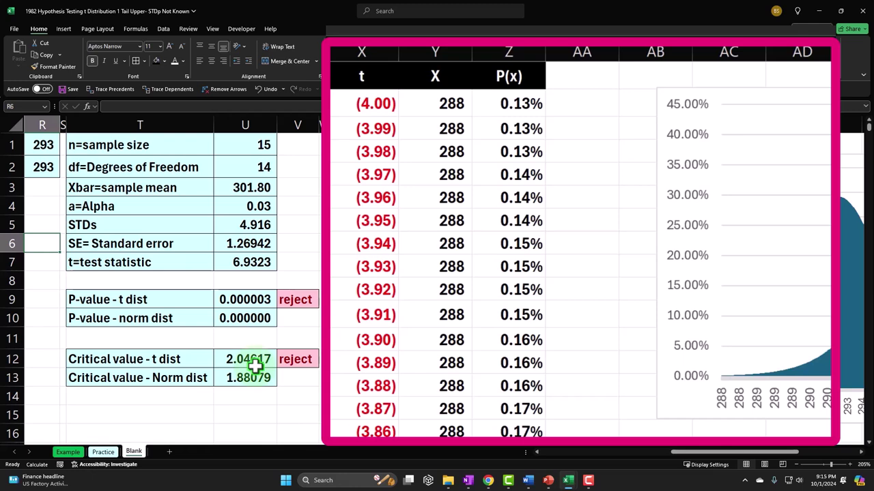
{"action": "left_click", "coordinate": [579, 73]}
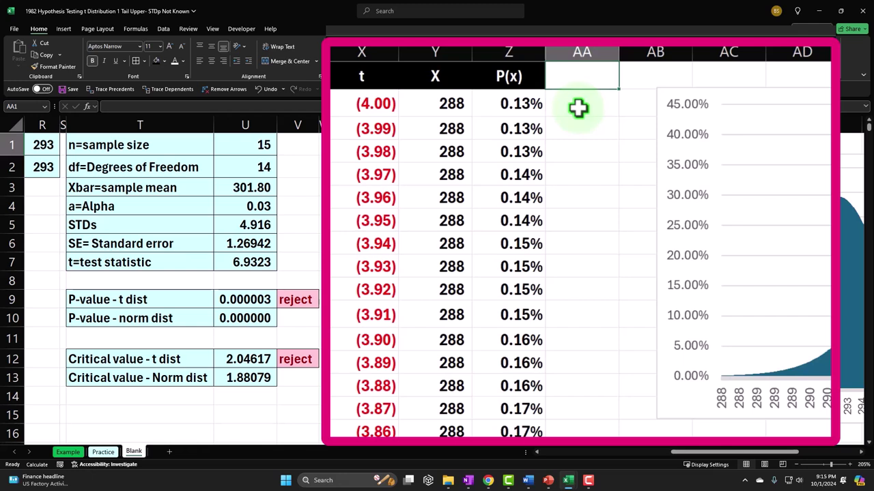
{"action": "type", "text": "t"}
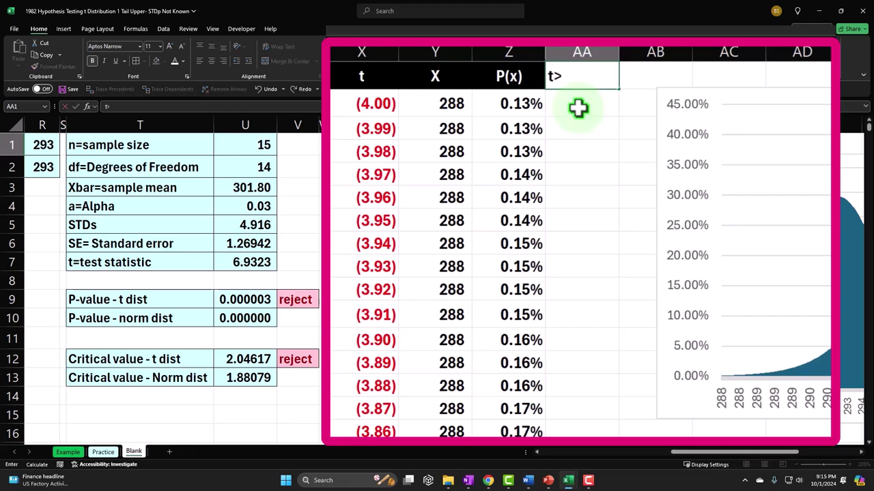
{"action": "type", "text": ">"}
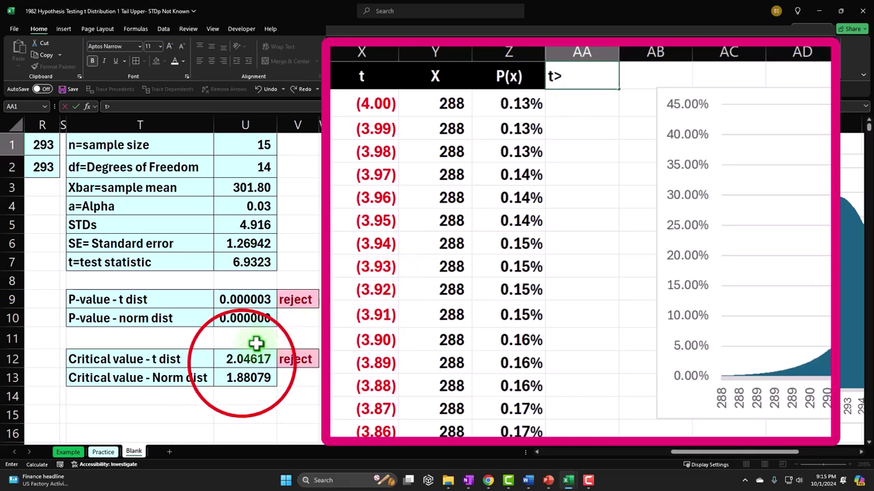
{"action": "left_click", "coordinate": [242, 363]}
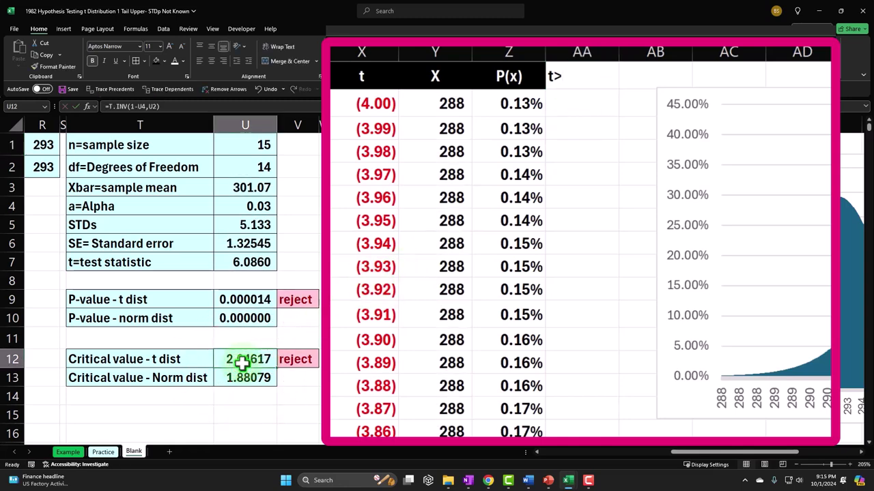
{"action": "left_click", "coordinate": [577, 76]}
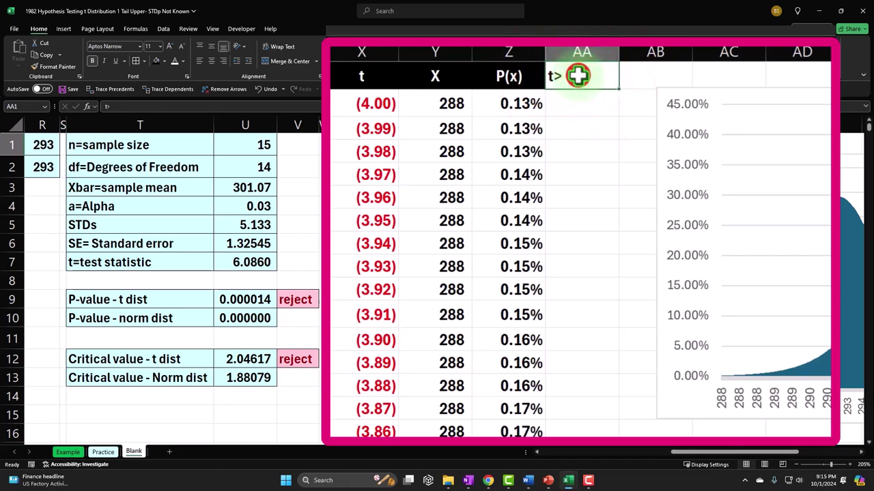
{"action": "double_click", "coordinate": [577, 76]}
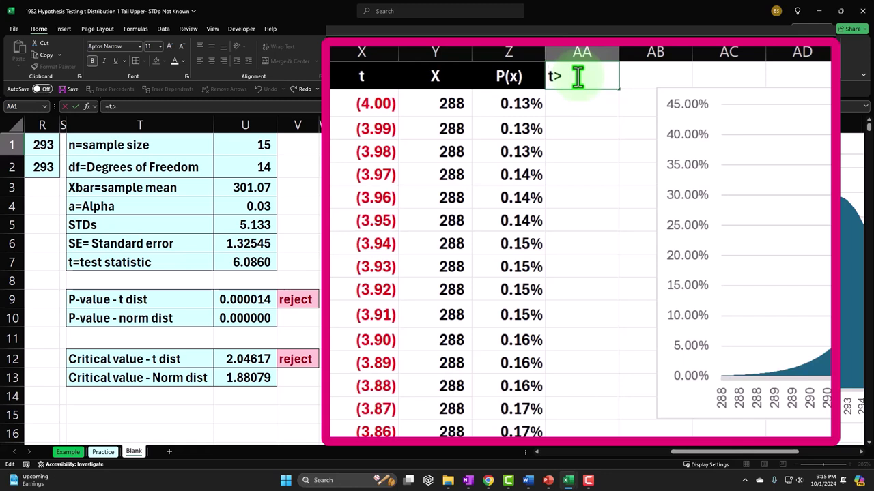
{"action": "type", "text": "="}
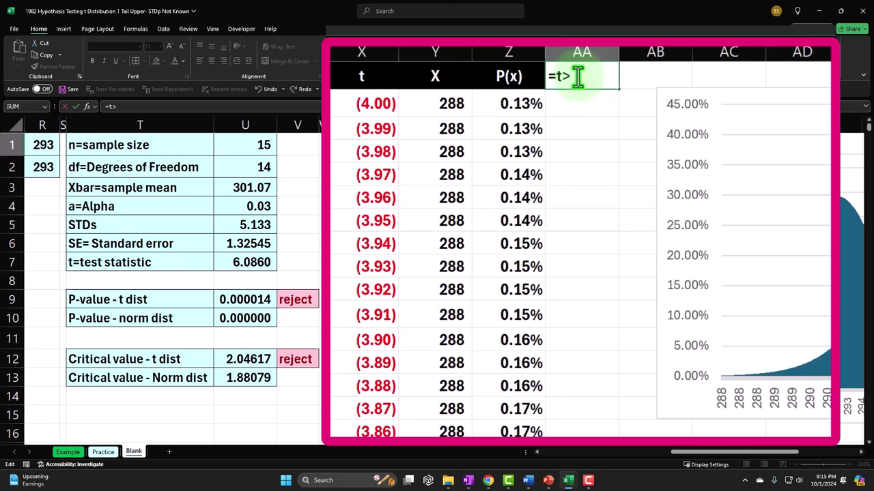
{"action": "left_click", "coordinate": [258, 377]}
{"action": "left_click", "coordinate": [254, 359]}
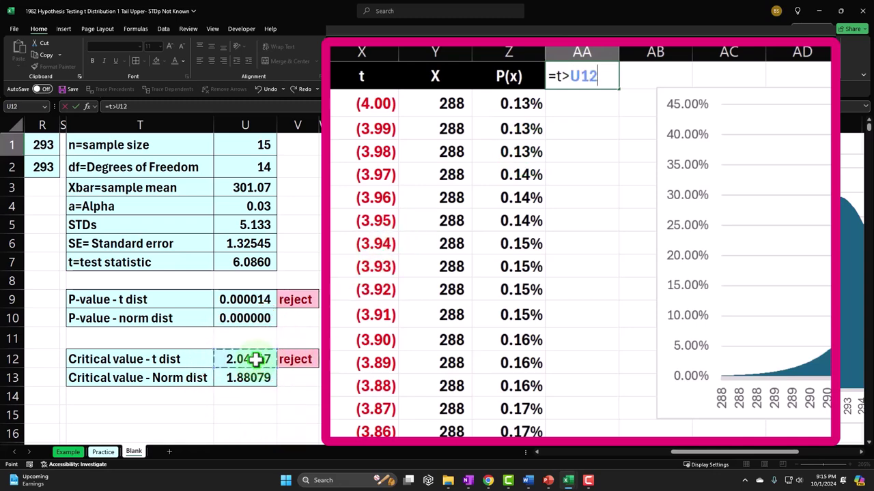
{"action": "key", "text": "Return"}
Step: Rework AA1 to ="T>"&ROUND(U12,2), showing T>2.05, and centre it
{"action": "double_click", "coordinate": [569, 74]}
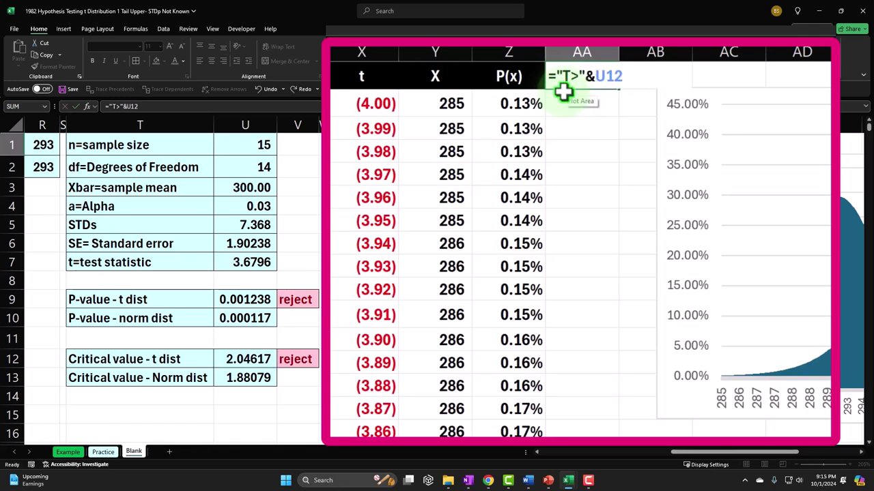
{"action": "key", "text": "Return"}
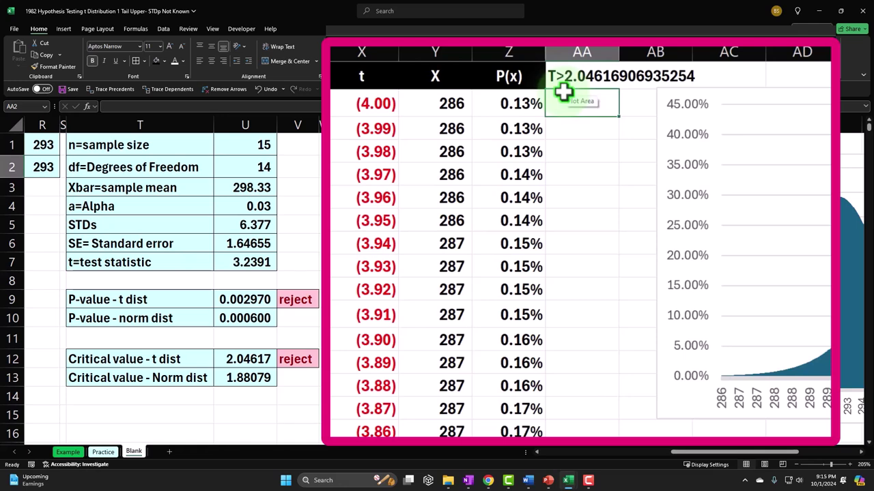
{"action": "left_click", "coordinate": [581, 75]}
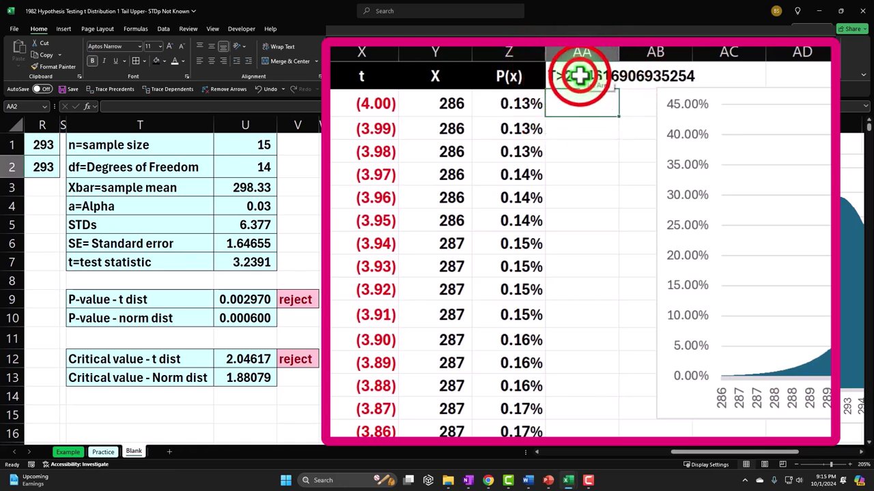
{"action": "double_click", "coordinate": [580, 75]}
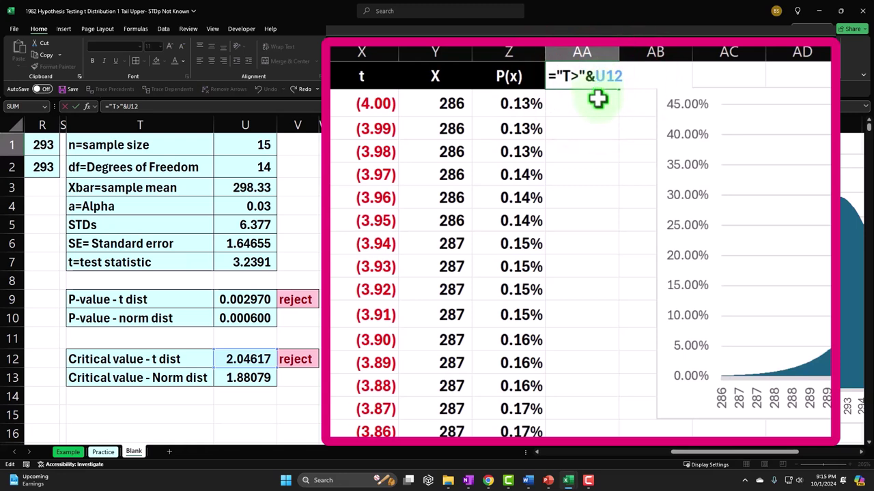
{"action": "type", "text": "Round"}
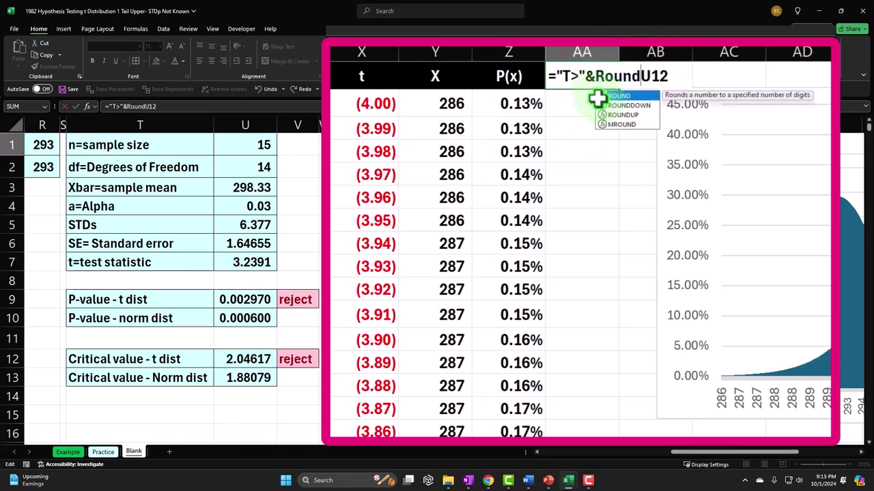
{"action": "double_click", "coordinate": [598, 98]}
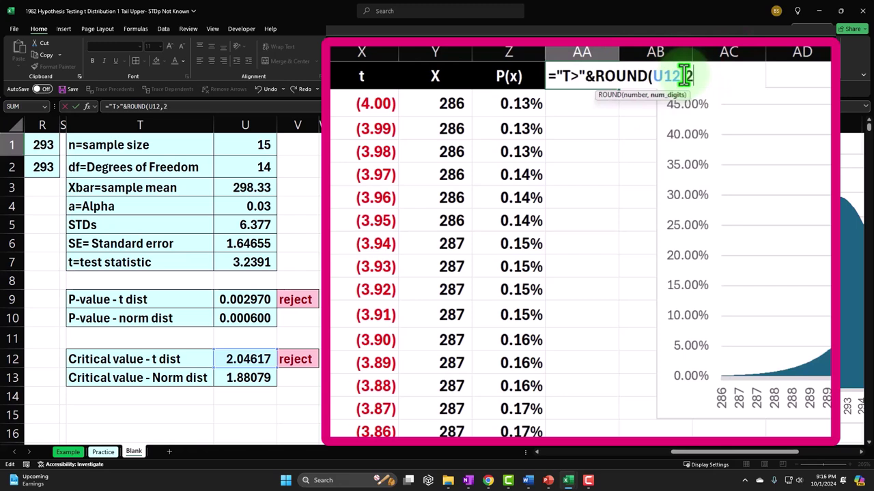
{"action": "key", "text": "Return"}
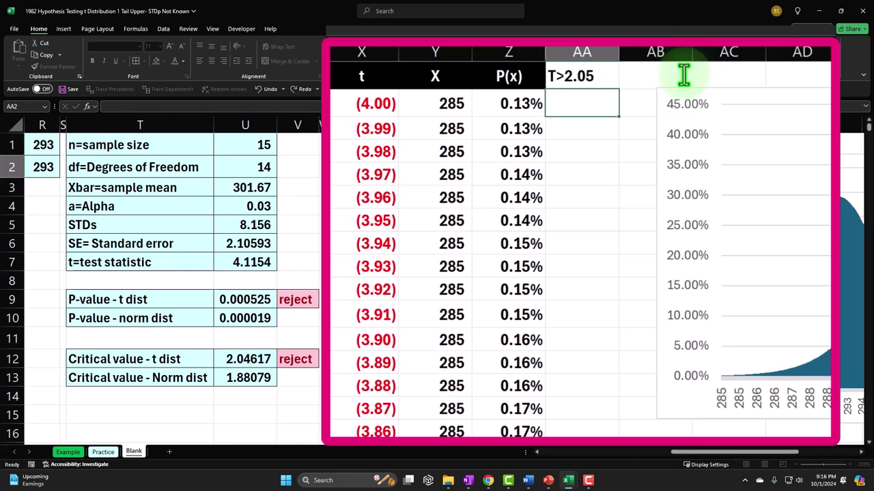
{"action": "left_click", "coordinate": [592, 77]}
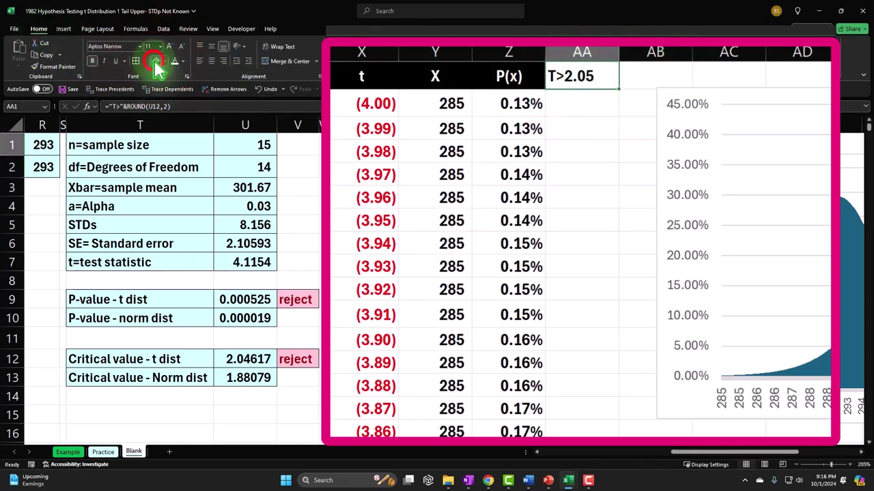
{"action": "left_click", "coordinate": [211, 61]}
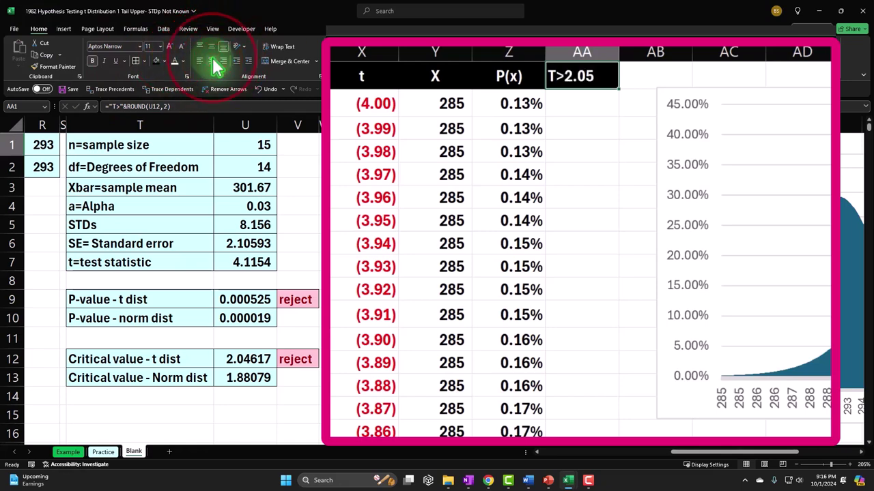
{"action": "left_click", "coordinate": [581, 106]}
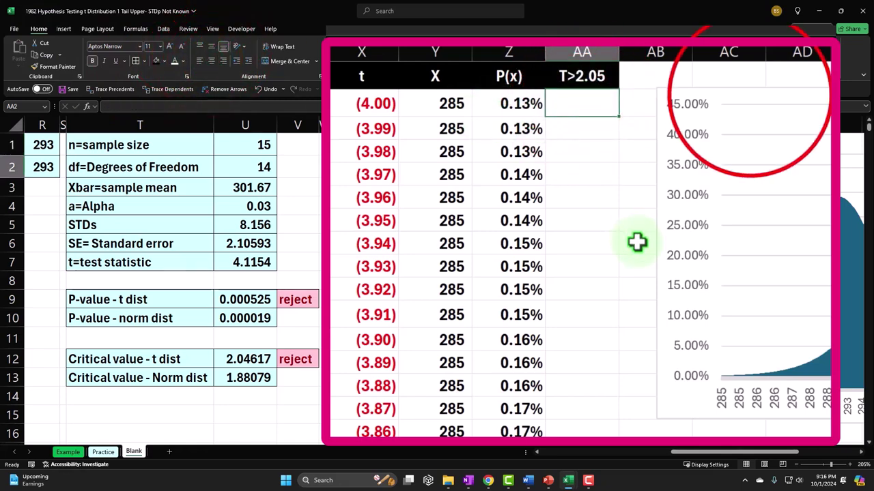
Step: Move the chart lower and change the AA1 header to lowercase t>2.05
{"action": "left_click_drag", "start_coordinate": [748, 96], "coordinate": [750, 147]}
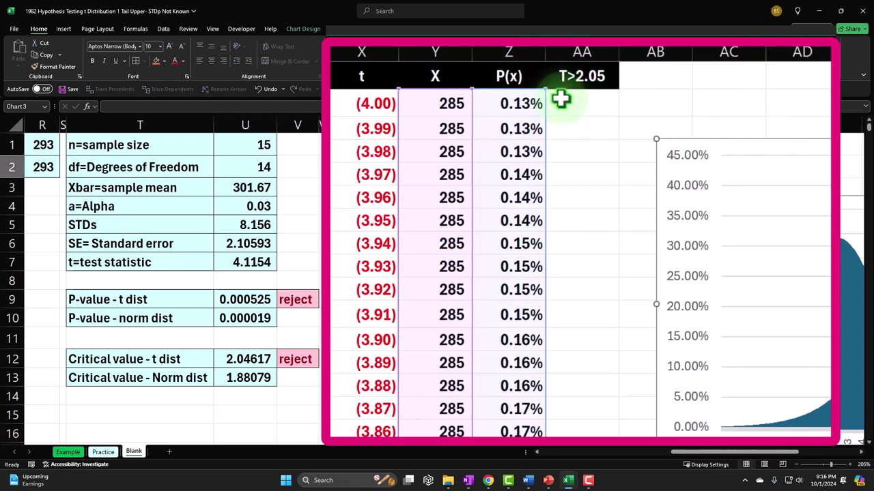
{"action": "left_click", "coordinate": [608, 146]}
{"action": "left_click", "coordinate": [568, 76]}
{"action": "double_click", "coordinate": [568, 76]}
{"action": "left_click", "coordinate": [503, 79]}
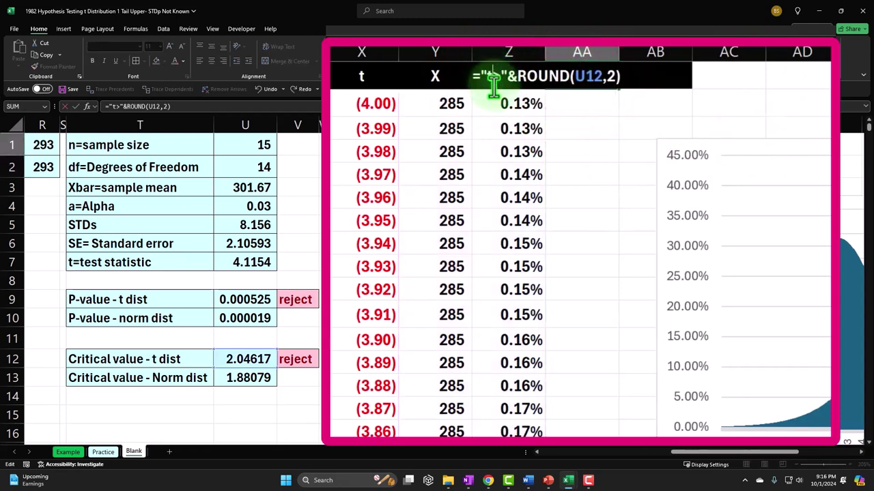
{"action": "key", "text": "Return"}
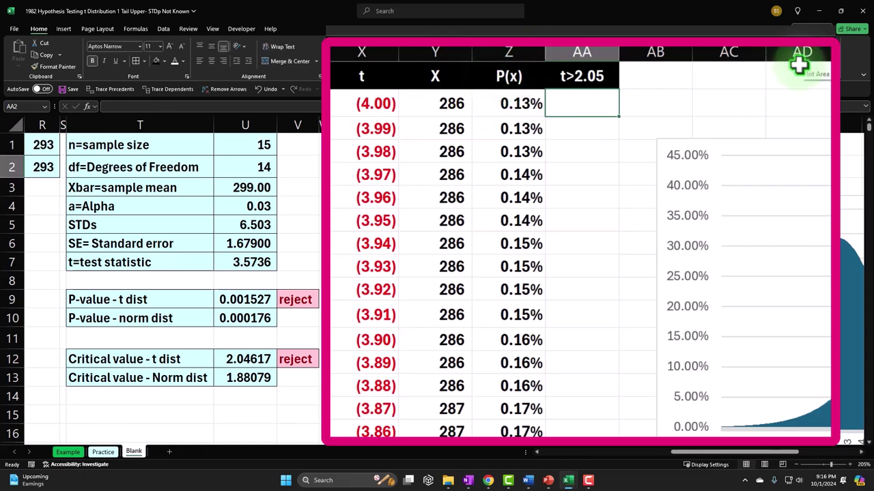
Step: Enter =IF(X2>$U$12,Z2," ") in AA2 to keep P(x) only beyond the critical value
{"action": "type", "text": "=if"}
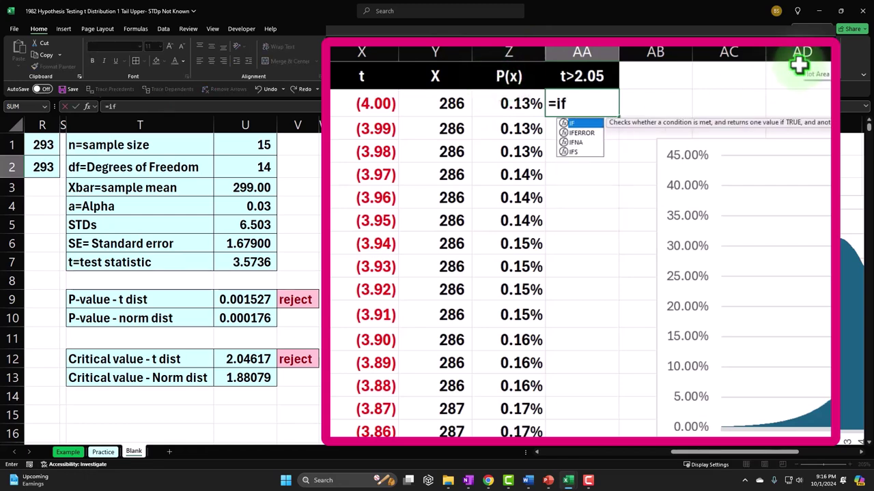
{"action": "key", "text": "Tab"}
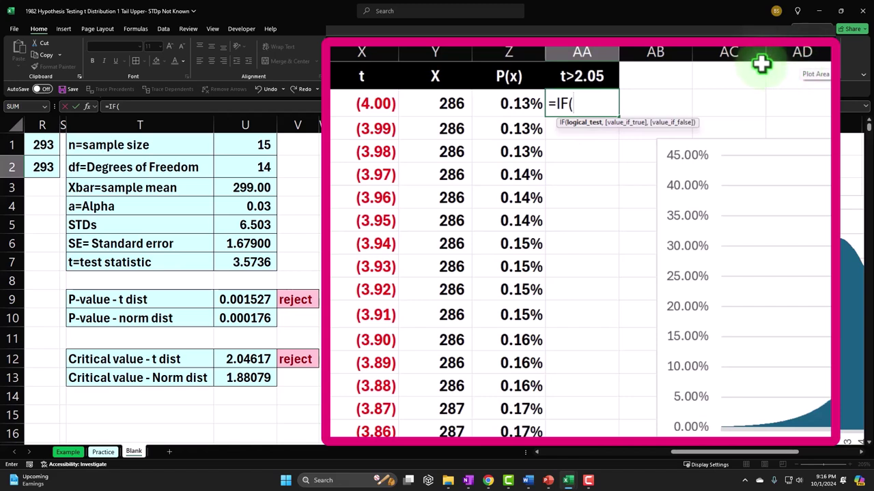
{"action": "left_click", "coordinate": [361, 103]}
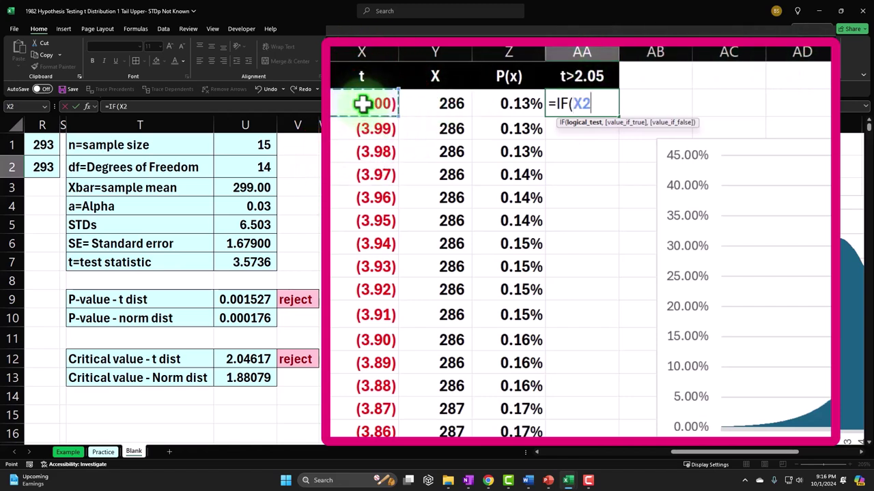
{"action": "type", "text": ">"}
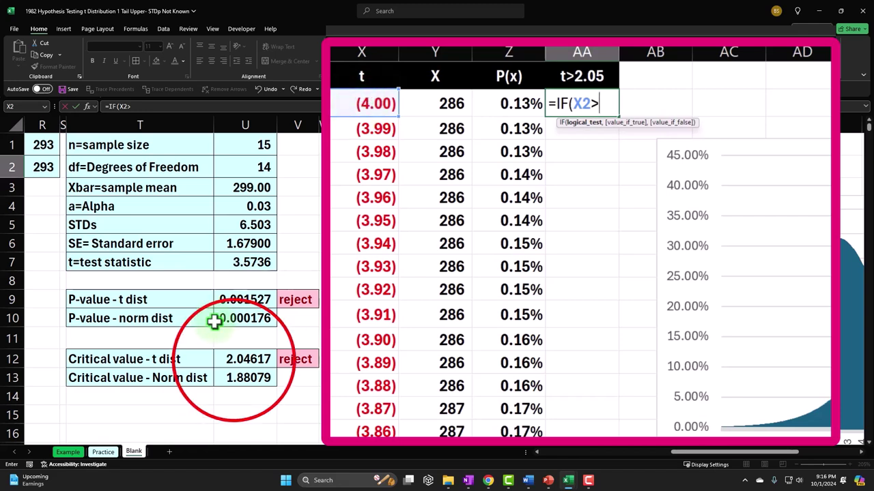
{"action": "left_click", "coordinate": [233, 360]}
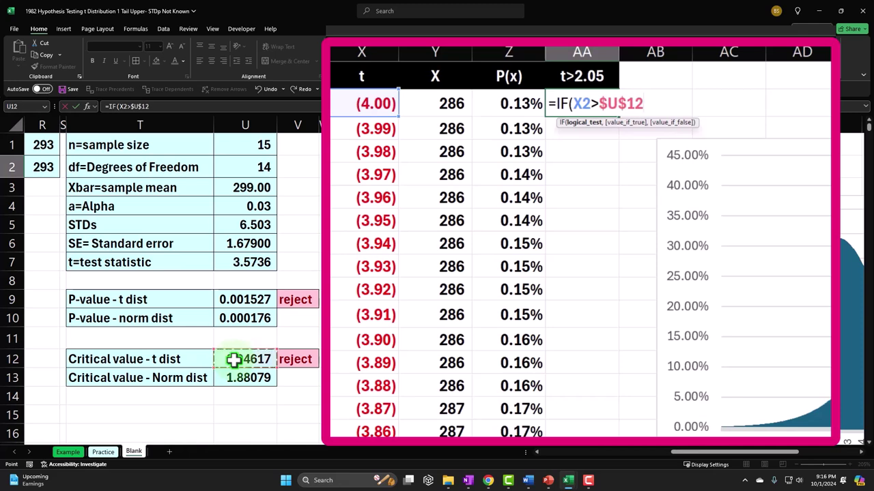
{"action": "type", "text": ","}
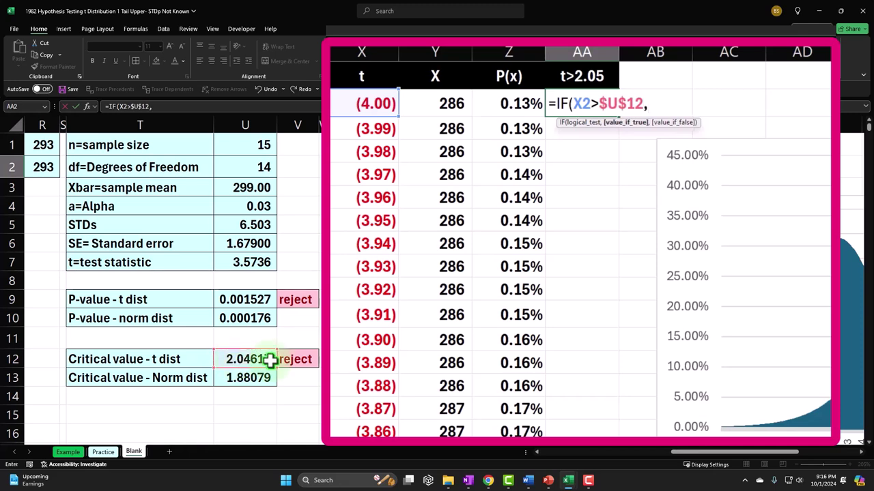
{"action": "left_click", "coordinate": [503, 103]}
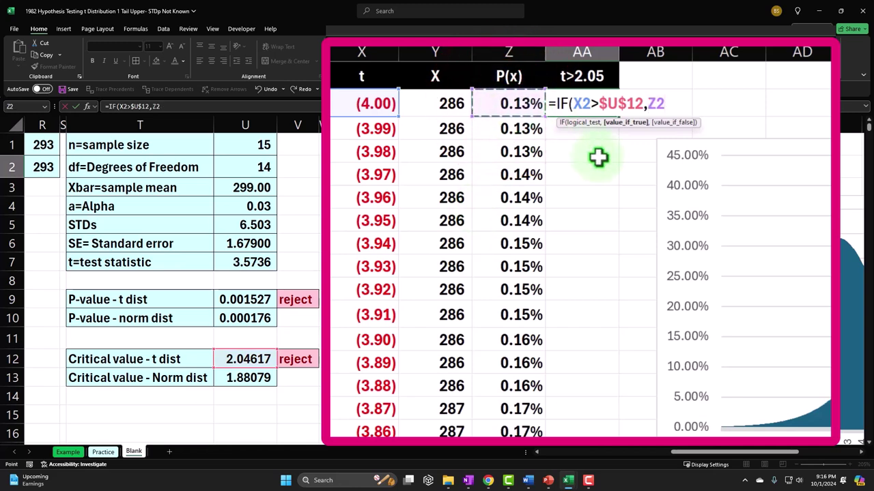
{"action": "type", "text": ","}
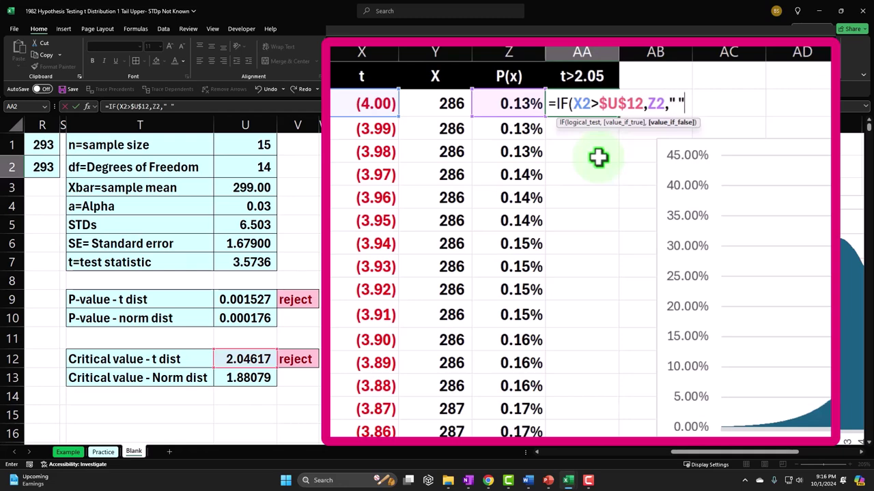
{"action": "type", "text": ")"}
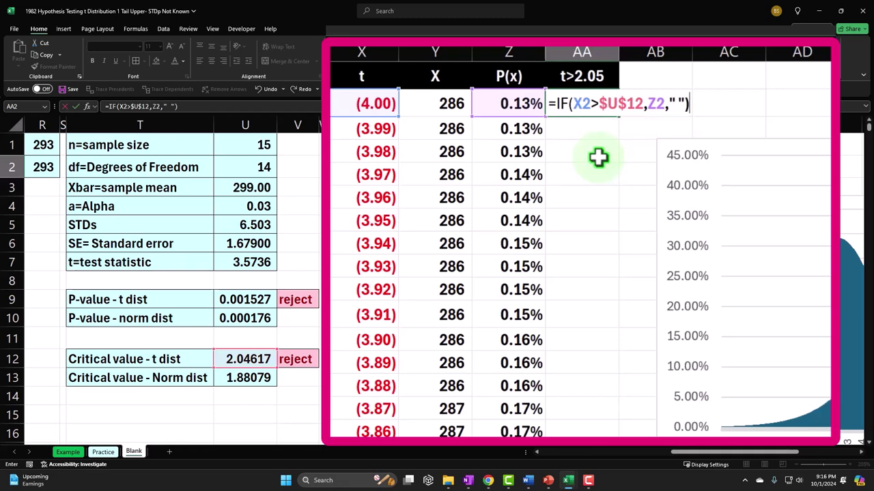
{"action": "key", "text": "Return"}
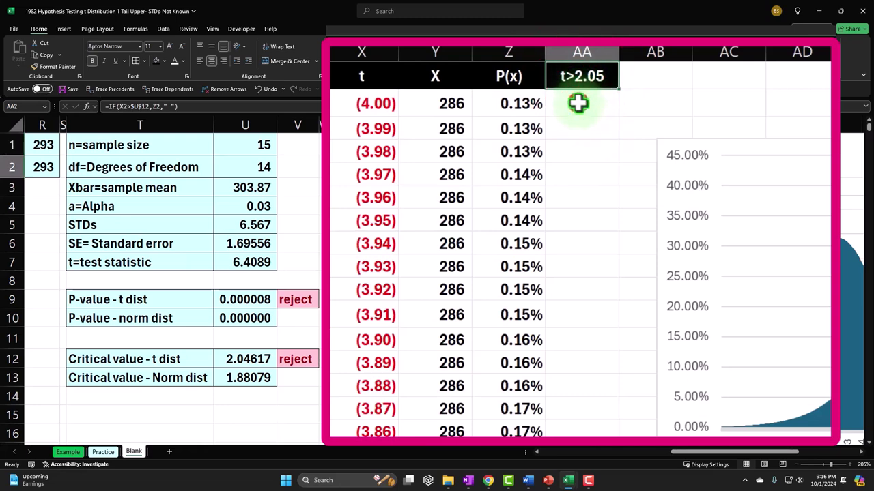
Step: Format AA2 as a percentage, fill it down column AA, and page down to check tail values
{"action": "left_click", "coordinate": [532, 166]}
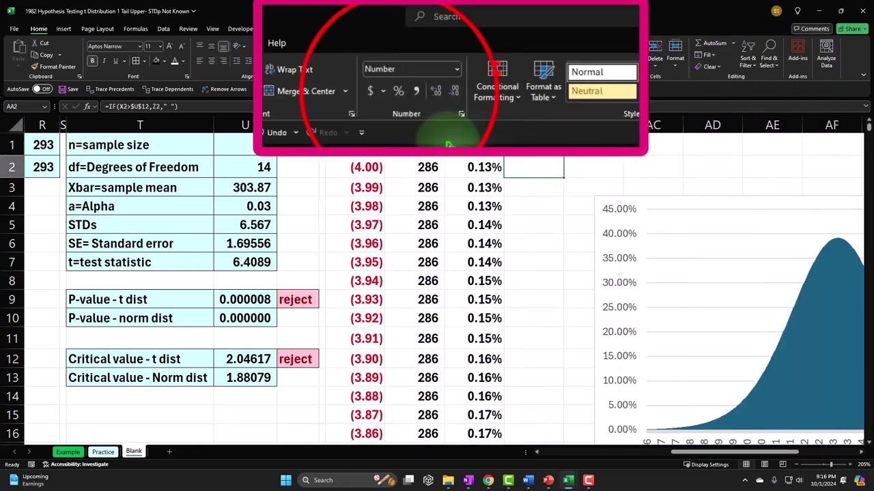
{"action": "left_click", "coordinate": [352, 61]}
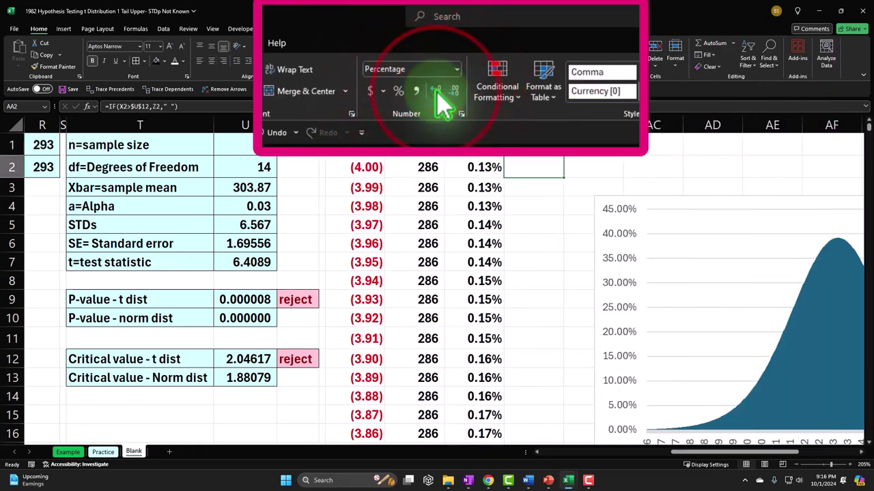
{"action": "double_click", "coordinate": [563, 176]}
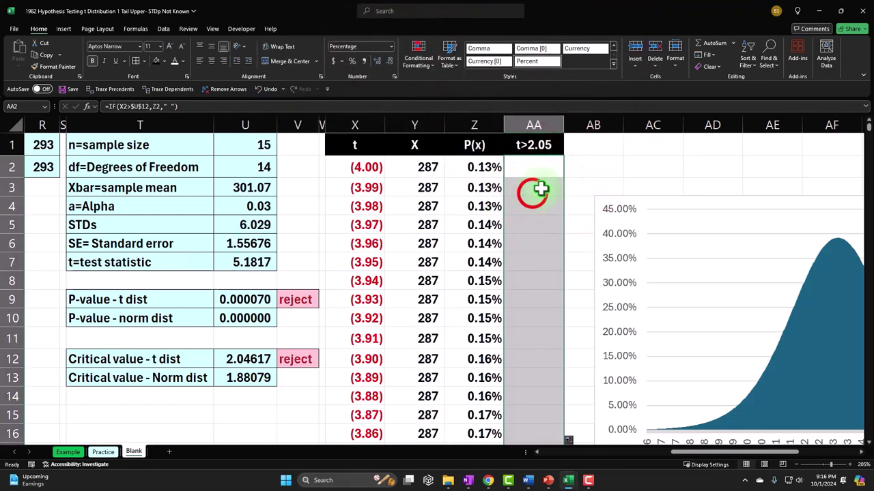
{"action": "left_click", "coordinate": [532, 194]}
{"action": "key", "text": "Page_Down"}
{"action": "key", "text": "Page_Down"}
{"action": "key", "text": "Page_Down"}
{"action": "key", "text": "Page_Down"}
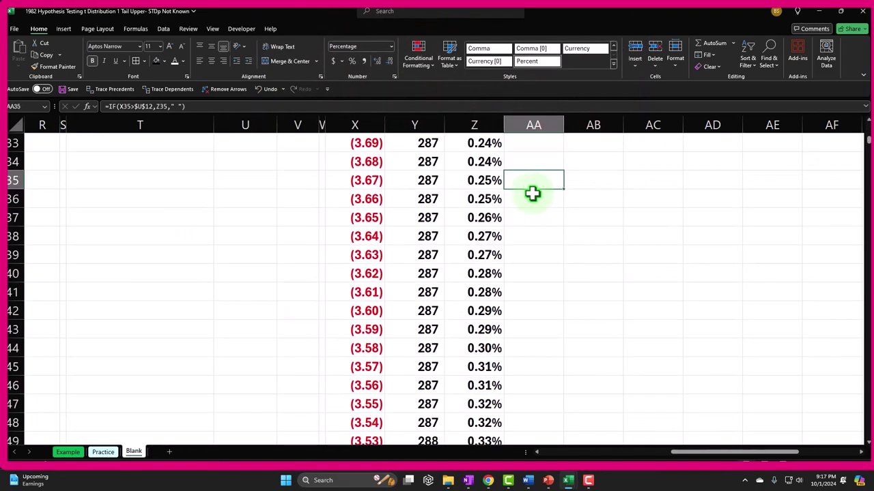
{"action": "key", "text": "Page_Down"}
{"action": "key", "text": "Page_Down"}
{"action": "key", "text": "Page_Down"}
{"action": "key", "text": "Page_Down"}
{"action": "key", "text": "Page_Down"}
{"action": "key", "text": "Page_Down"}
{"action": "key", "text": "Page_Down"}
{"action": "key", "text": "Page_Down"}
{"action": "key", "text": "Page_Down"}
{"action": "key", "text": "Page_Down"}
{"action": "key", "text": "Page_Down"}
{"action": "key", "text": "Page_Down"}
{"action": "key", "text": "Page_Down"}
{"action": "key", "text": "Page_Down"}
{"action": "key", "text": "Page_Down"}
{"action": "key", "text": "Page_Down"}
{"action": "key", "text": "Page_Down"}
{"action": "key", "text": "Page_Down"}
{"action": "key", "text": "Page_Down"}
{"action": "key", "text": "Page_Down"}
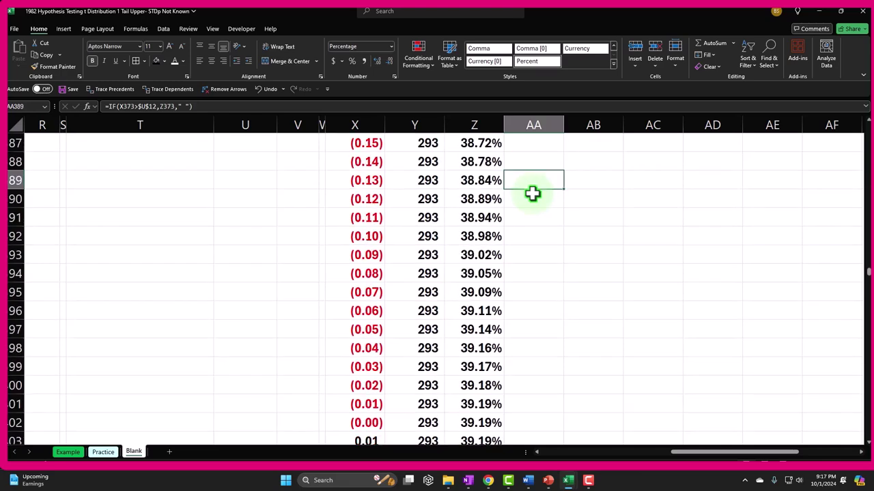
{"action": "key", "text": "Page_Down"}
{"action": "key", "text": "Page_Down"}
{"action": "key", "text": "Page_Down"}
{"action": "key", "text": "Page_Down"}
{"action": "key", "text": "Page_Down"}
{"action": "key", "text": "Page_Down"}
{"action": "key", "text": "Page_Down"}
{"action": "key", "text": "Page_Down"}
{"action": "key", "text": "Page_Down"}
{"action": "scroll", "coordinate": [533, 194], "scroll_direction": "up", "scroll_amount": 16}
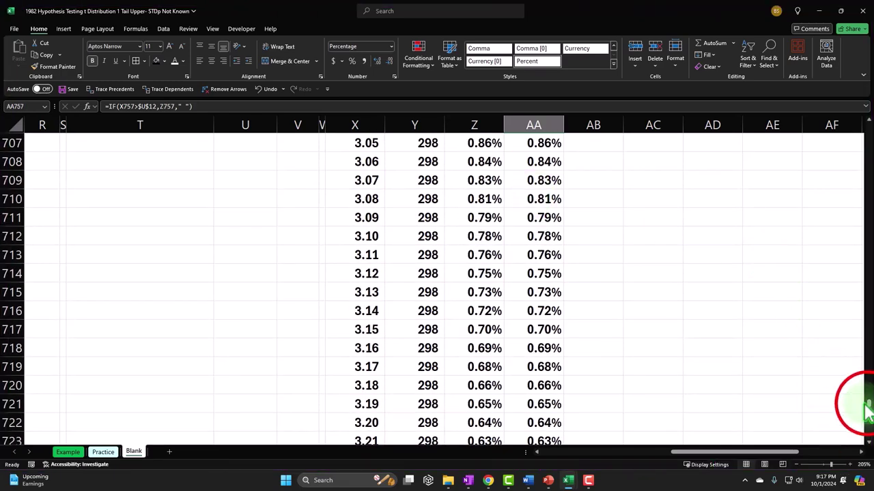
{"action": "left_click_drag", "start_coordinate": [864, 402], "coordinate": [868, 123]}
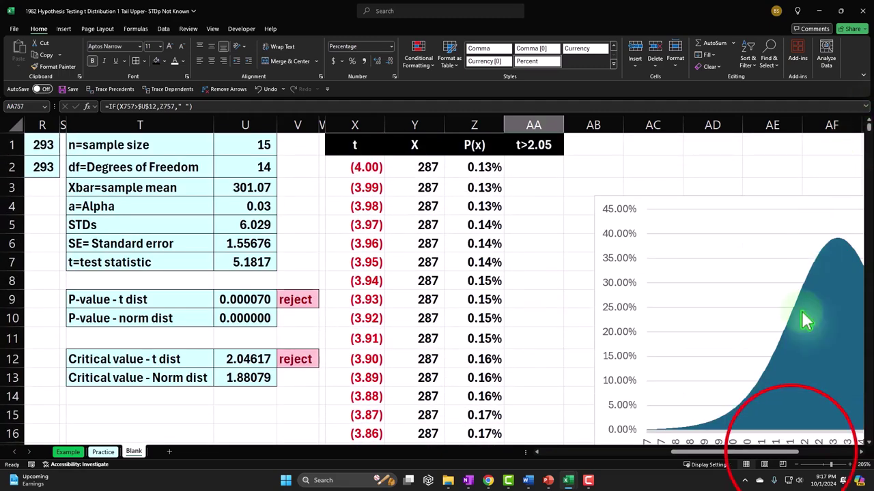
Step: Add a chart series named from AA1 (t>2.05) with values Blank!$AA$2:$AA$802
{"action": "left_click_drag", "start_coordinate": [792, 453], "coordinate": [819, 456]}
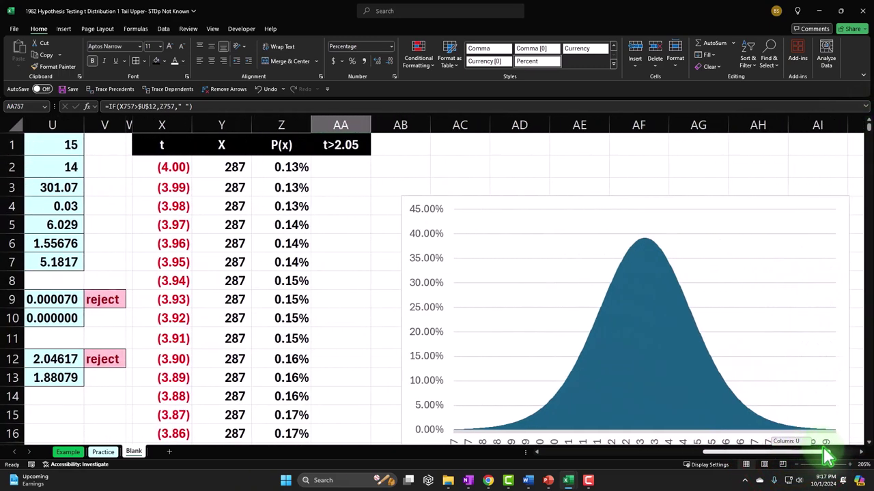
{"action": "left_click_drag", "start_coordinate": [562, 202], "coordinate": [562, 155]}
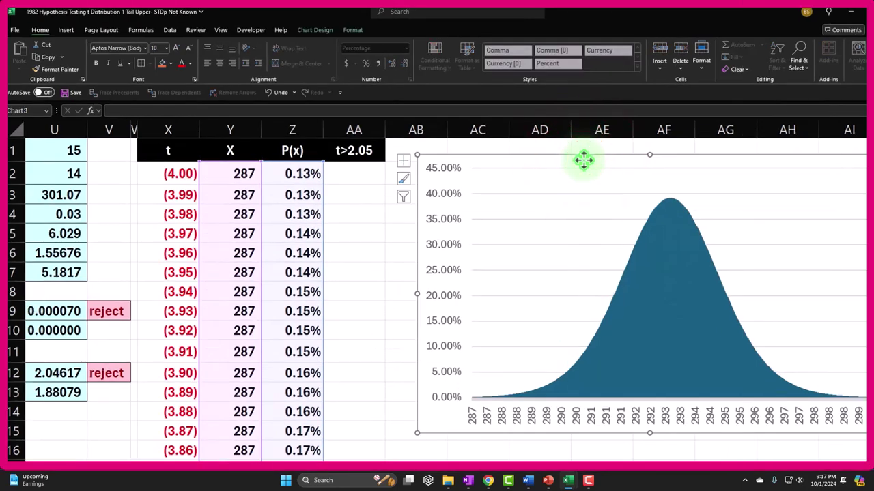
{"action": "left_click", "coordinate": [320, 31]}
{"action": "left_click", "coordinate": [490, 60]}
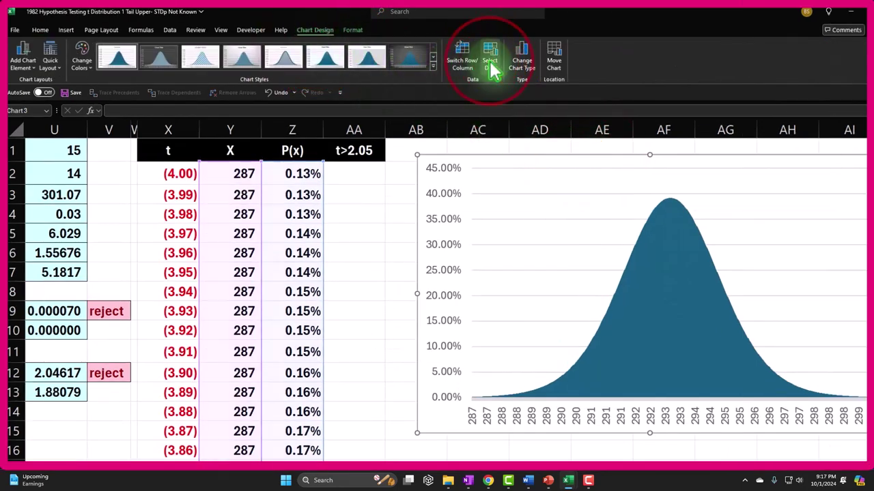
{"action": "left_click", "coordinate": [439, 231]}
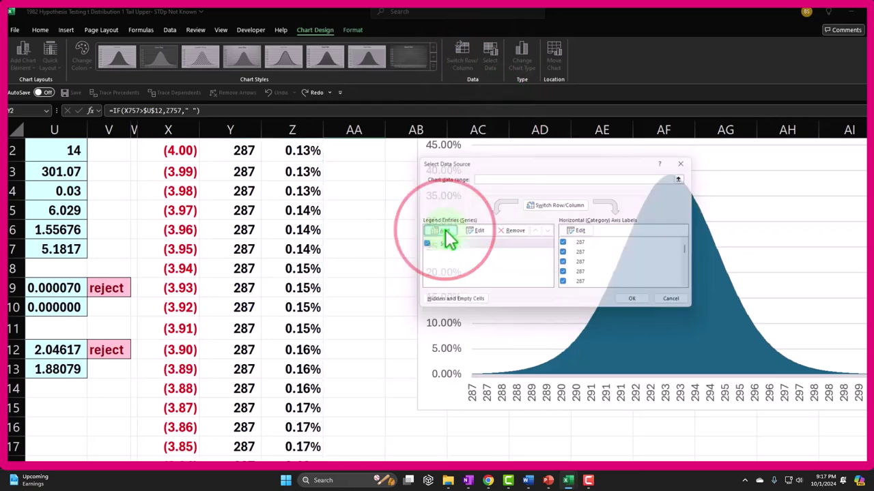
{"action": "left_click", "coordinate": [350, 164]}
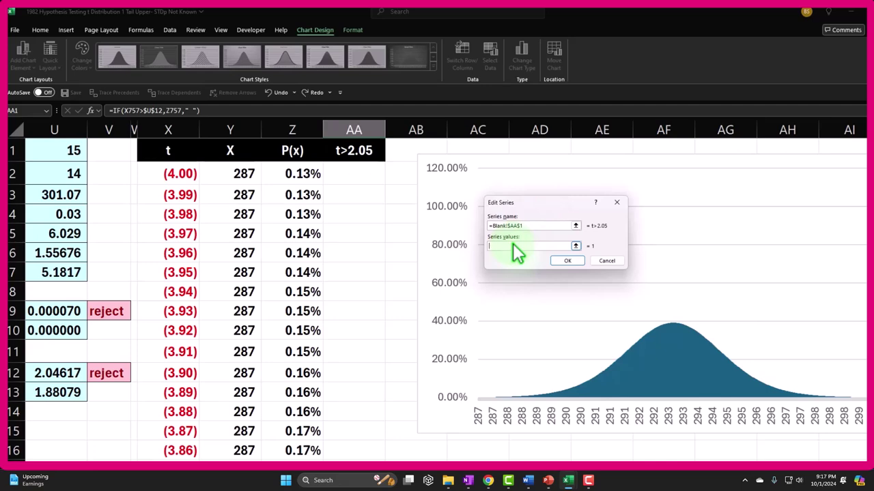
{"action": "left_click", "coordinate": [365, 175]}
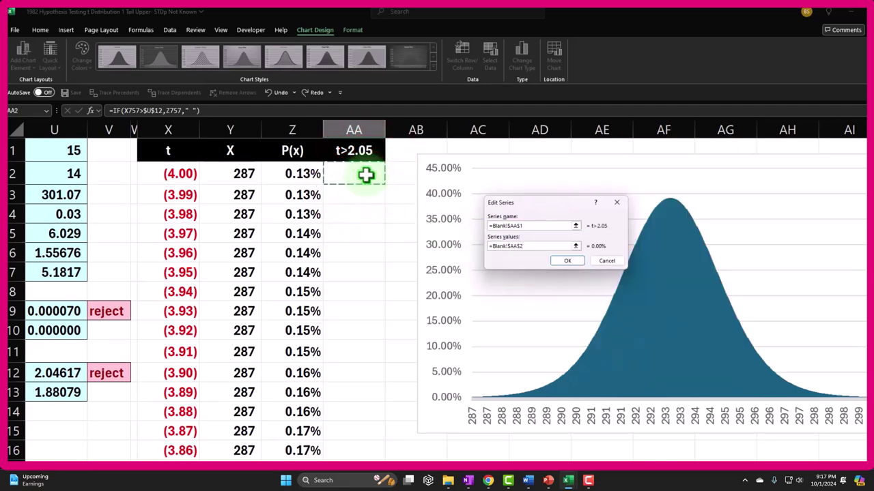
{"action": "key", "text": "ctrl+shift+Down"}
{"action": "scroll", "coordinate": [348, 167], "scroll_direction": "up", "scroll_amount": 13}
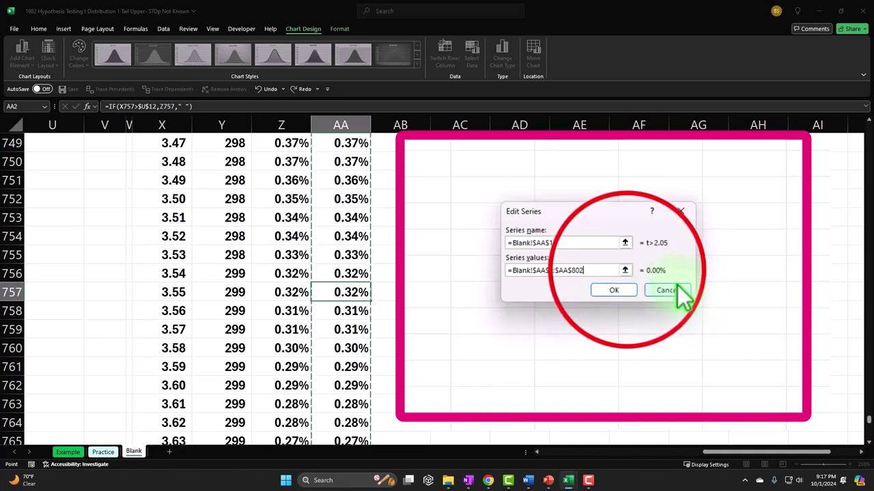
{"action": "left_click", "coordinate": [625, 270]}
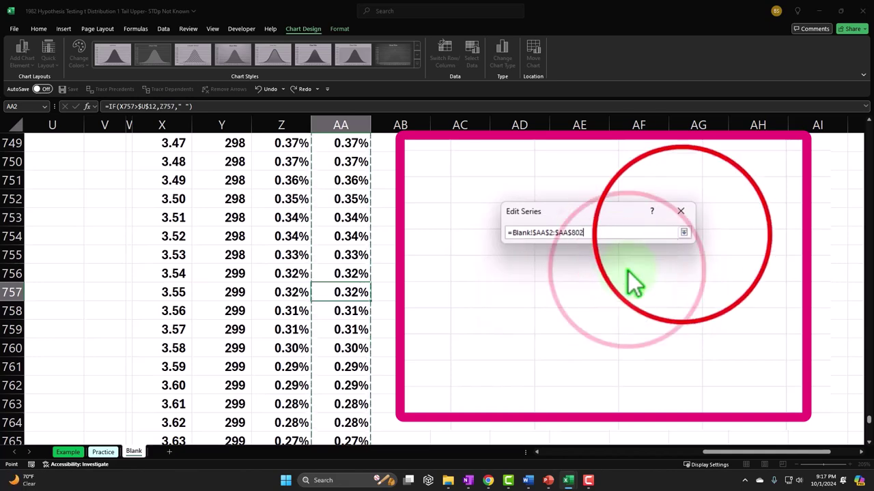
{"action": "left_click", "coordinate": [683, 232]}
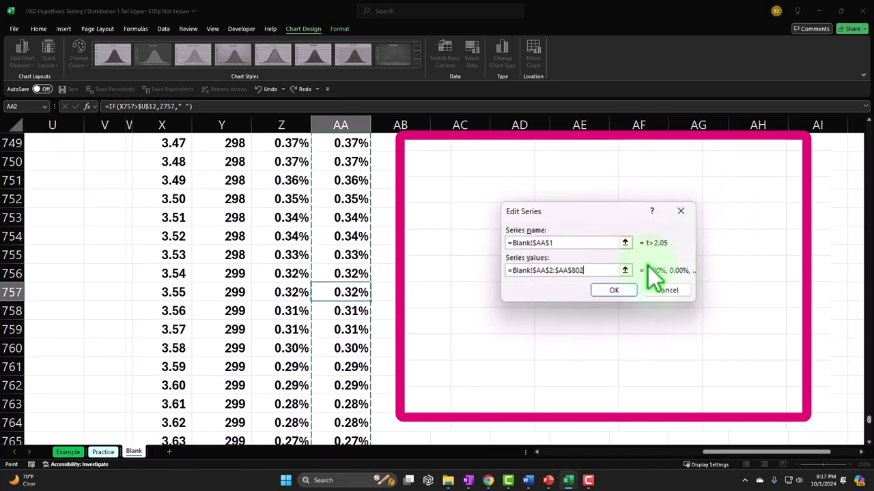
{"action": "left_click", "coordinate": [618, 291]}
Step: Plot the t>2.05 tail series on a secondary axis
{"action": "left_click", "coordinate": [697, 343]}
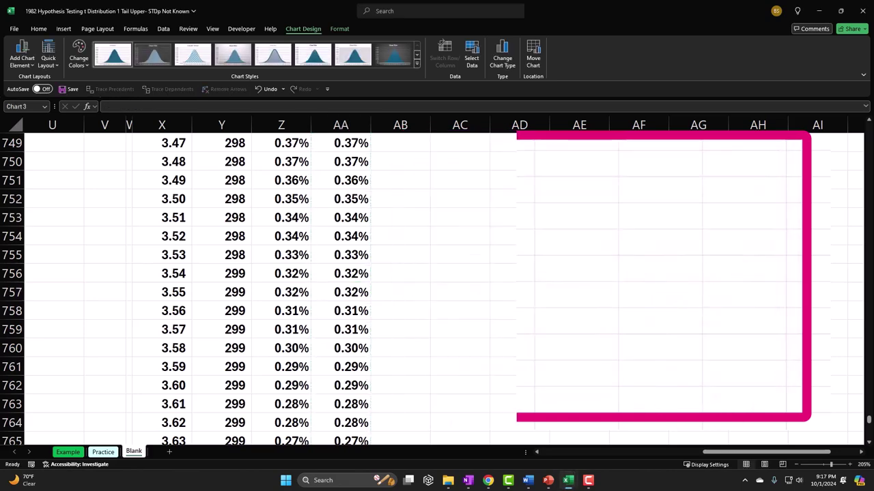
{"action": "left_click_drag", "start_coordinate": [868, 420], "coordinate": [868, 131]}
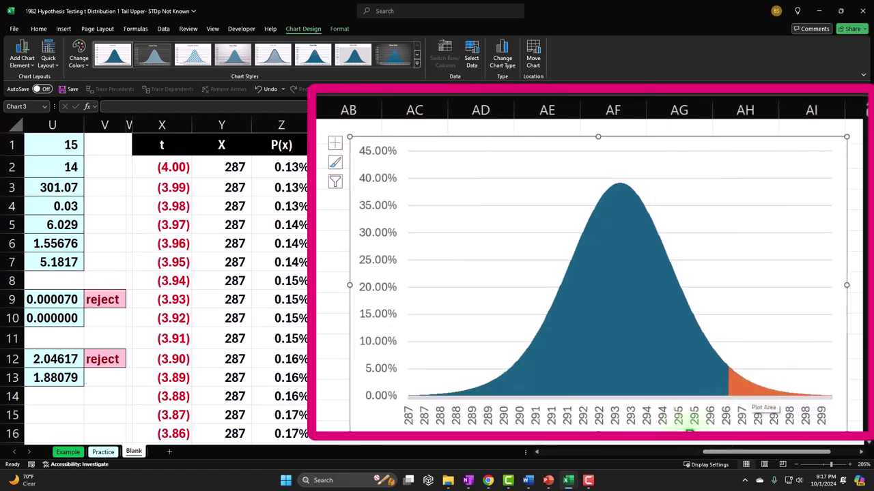
{"action": "double_click", "coordinate": [740, 395]}
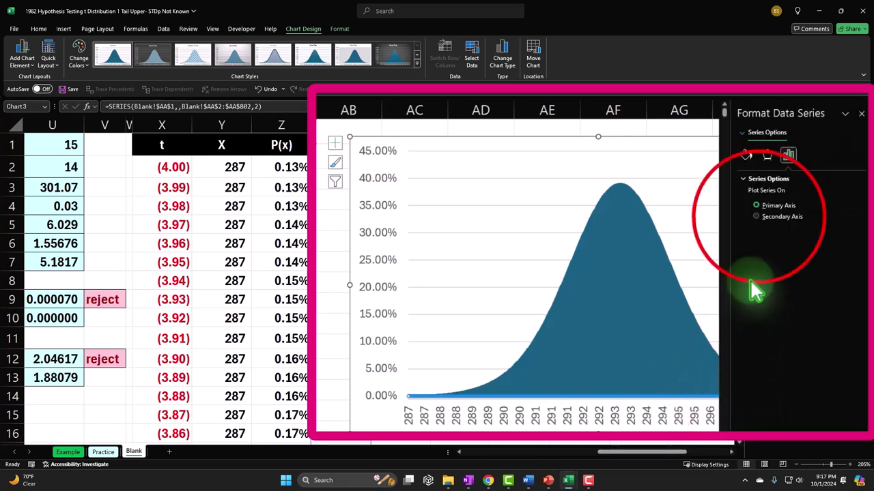
{"action": "left_click", "coordinate": [756, 218]}
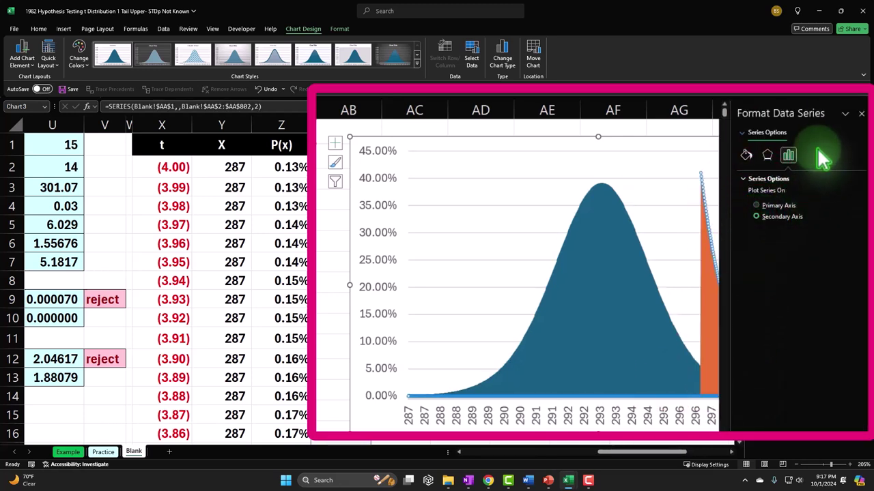
{"action": "left_click", "coordinate": [859, 114]}
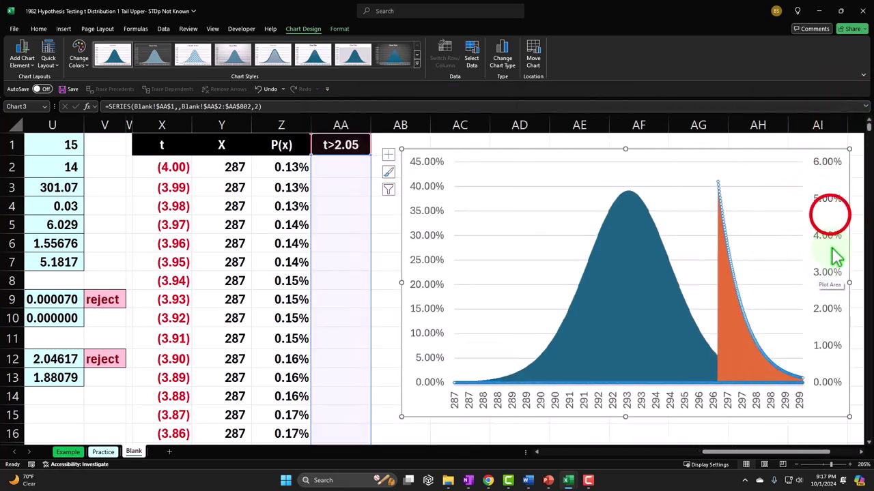
Step: Delete the secondary vertical axis so the tail shares the curve's scale
{"action": "left_click", "coordinate": [829, 217]}
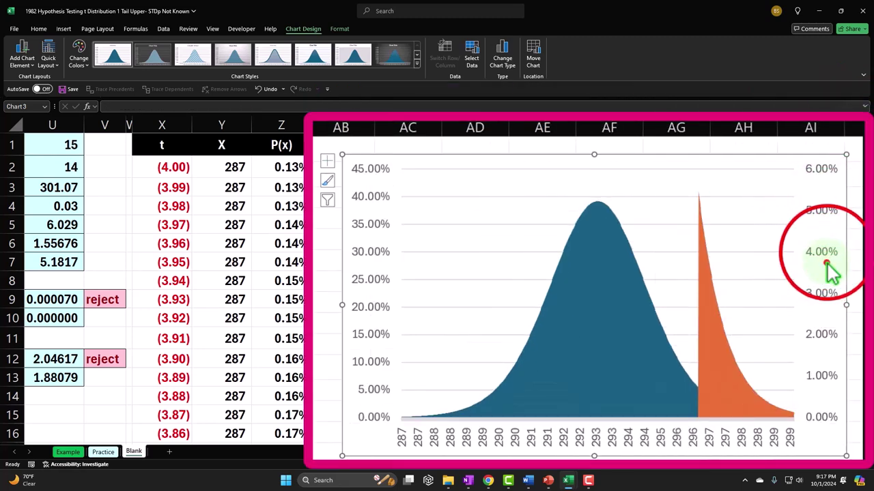
{"action": "left_click", "coordinate": [830, 235]}
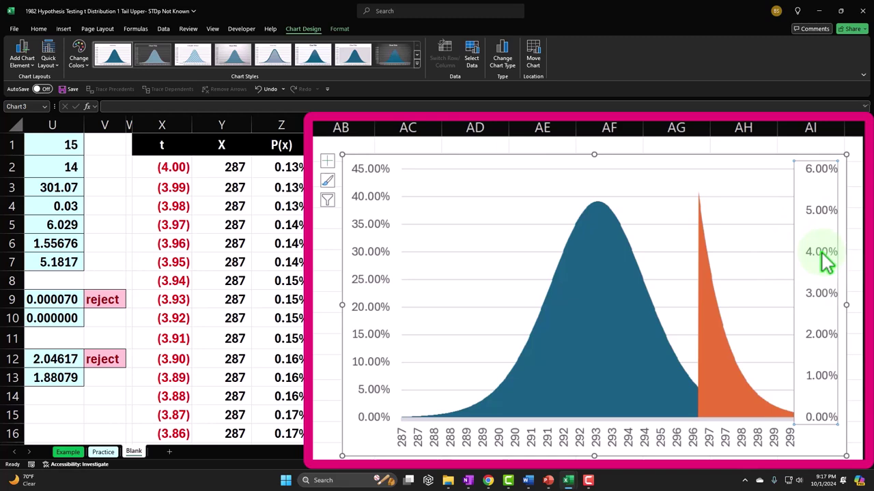
{"action": "key", "text": "Delete"}
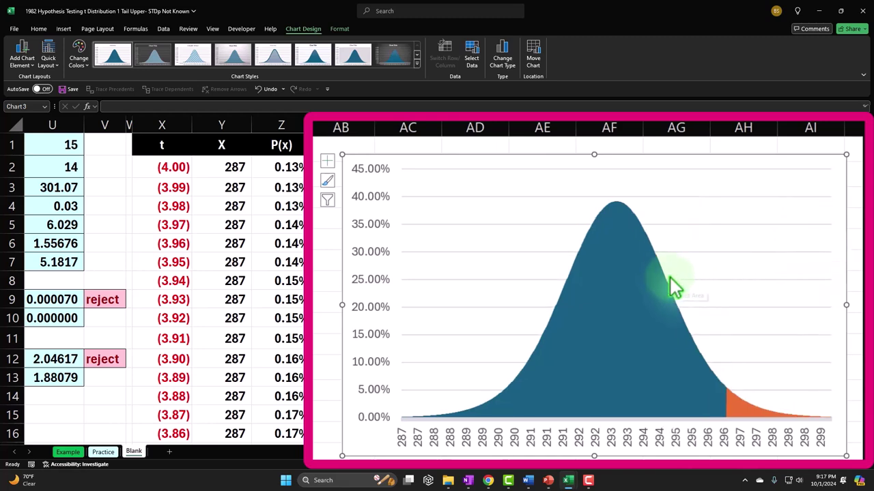
Step: Set the t>2.05 series' horizontal axis labels to Blank!$X$2:$X$802
{"action": "left_click", "coordinate": [482, 60]}
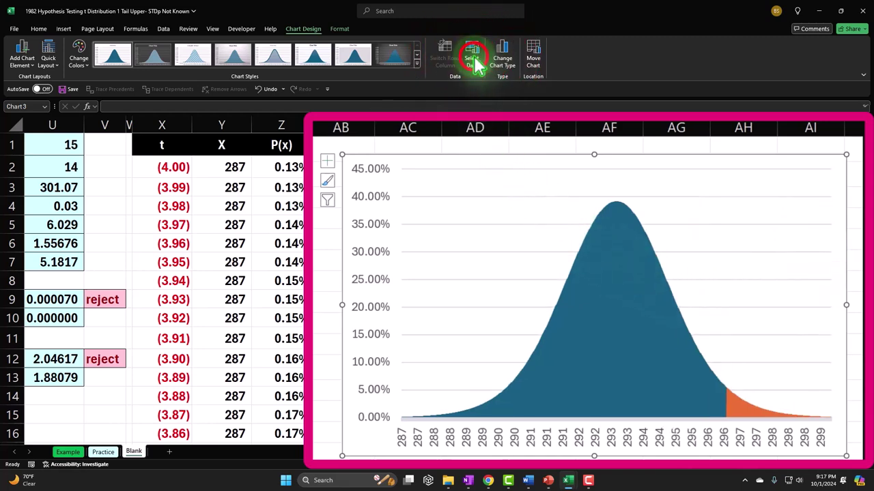
{"action": "left_click", "coordinate": [378, 262]}
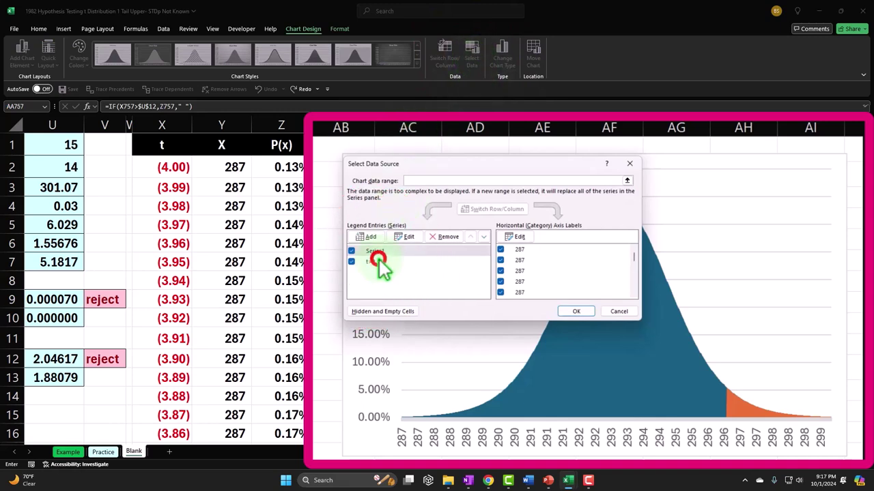
{"action": "left_click", "coordinate": [514, 237]}
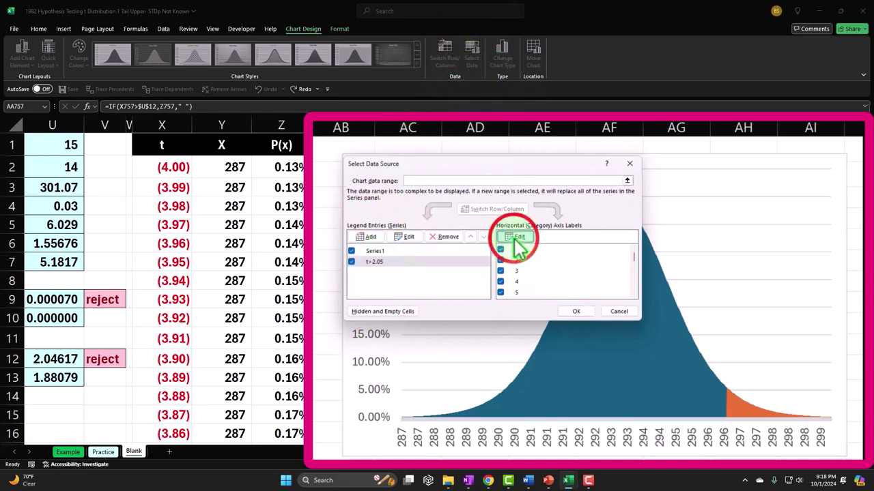
{"action": "left_click", "coordinate": [176, 167]}
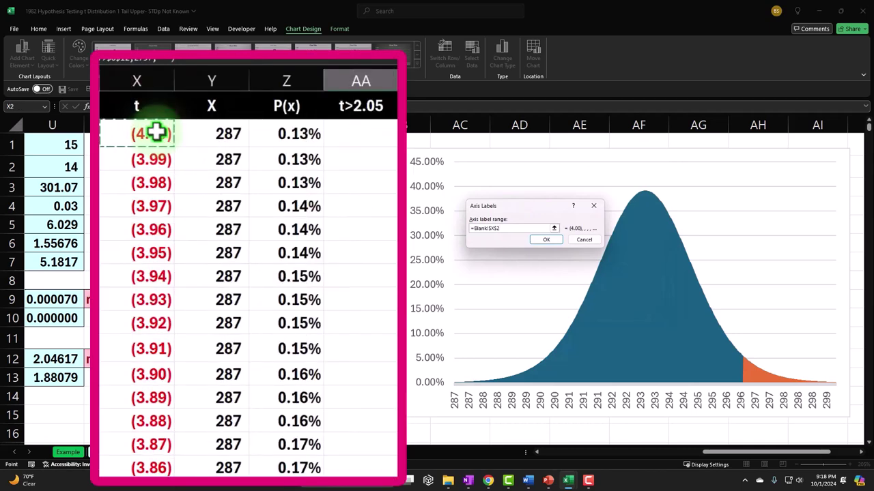
{"action": "key", "text": "ctrl+shift+Down"}
{"action": "scroll", "coordinate": [156, 130], "scroll_direction": "up", "scroll_amount": 13}
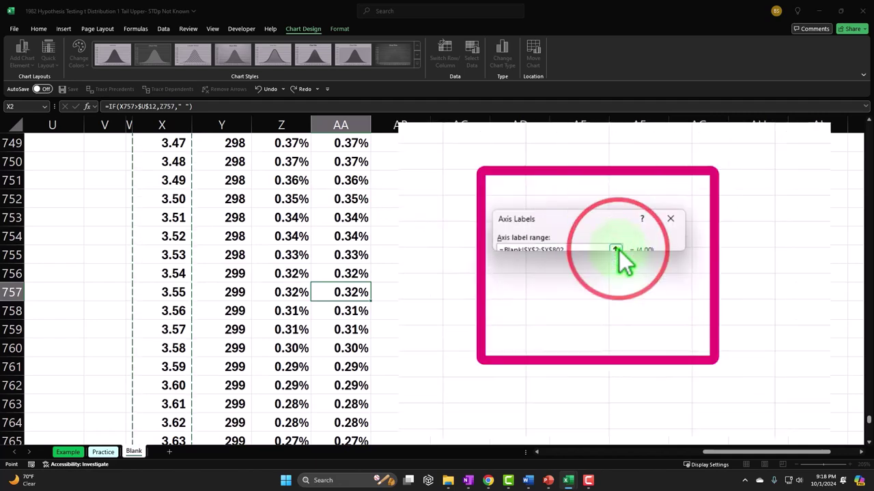
{"action": "left_click", "coordinate": [675, 245]}
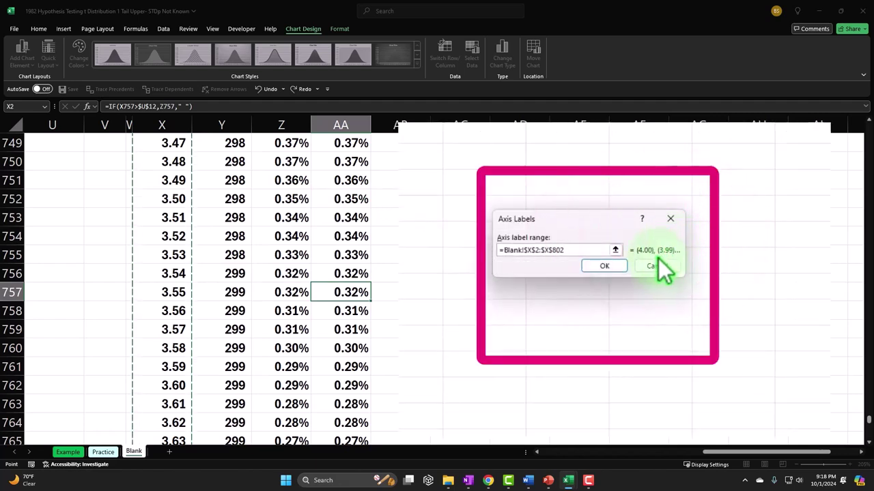
{"action": "left_click", "coordinate": [605, 266]}
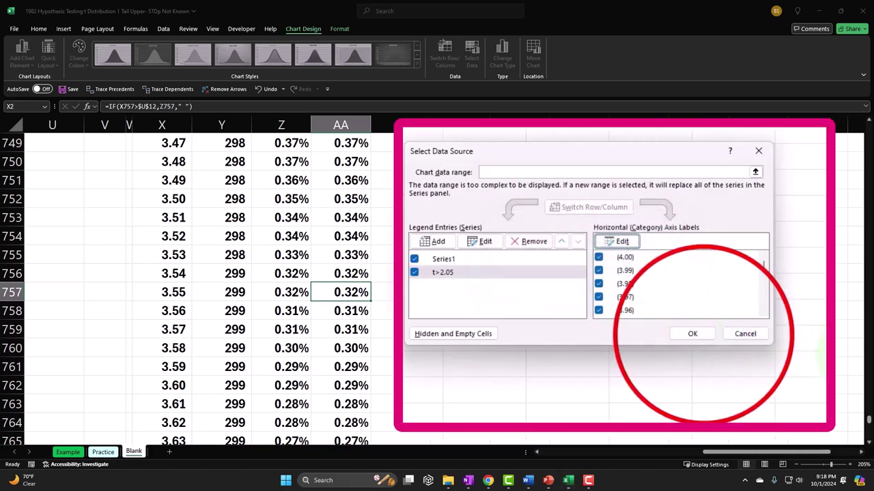
{"action": "left_click", "coordinate": [703, 337]}
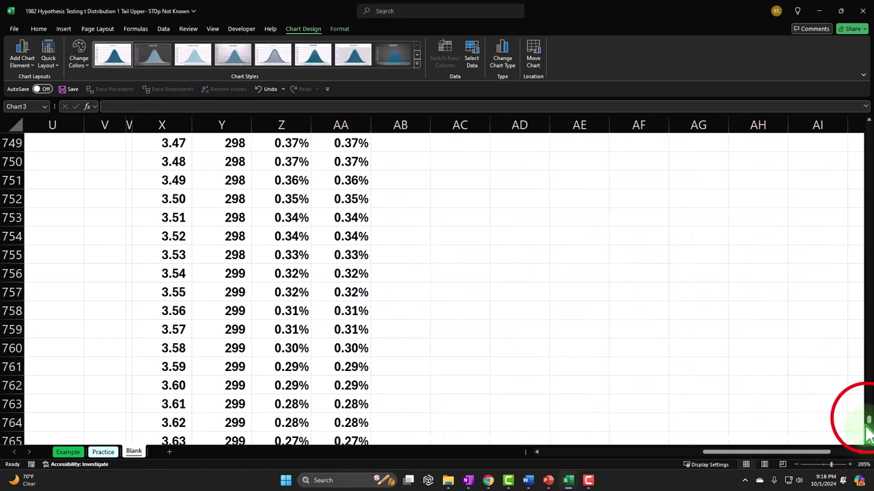
Step: Add a secondary horizontal axis along the top of the chart
{"action": "left_click_drag", "start_coordinate": [866, 420], "coordinate": [853, 121]}
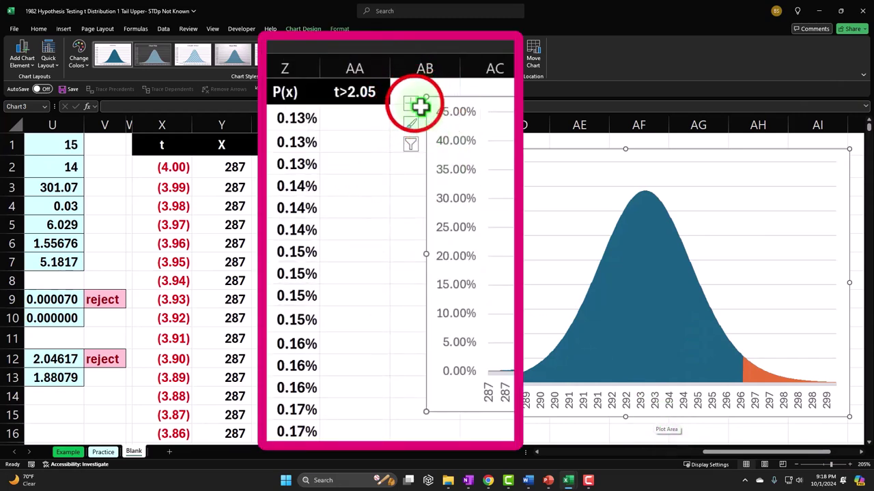
{"action": "left_click", "coordinate": [388, 155]}
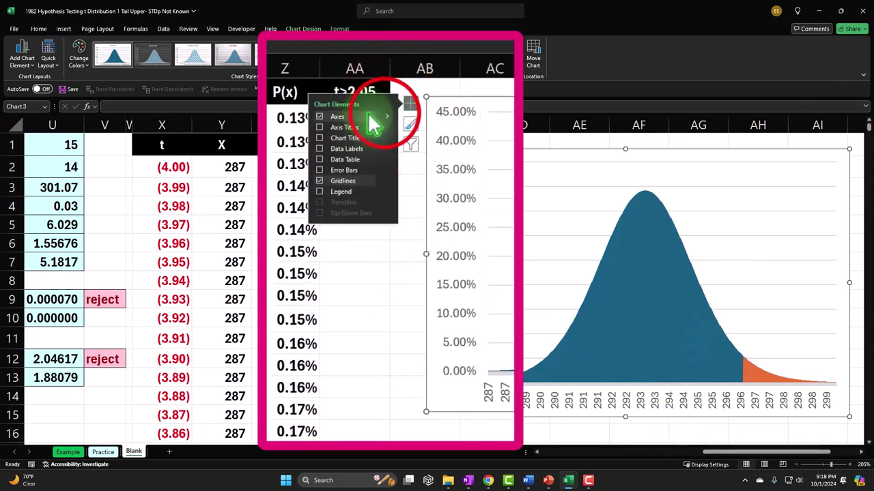
{"action": "left_click", "coordinate": [386, 116]}
{"action": "left_click", "coordinate": [411, 140]}
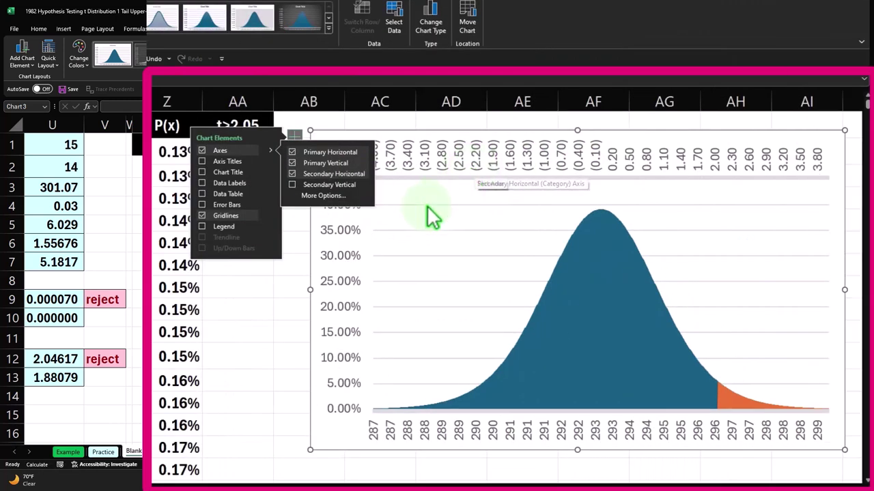
{"action": "left_click", "coordinate": [411, 203]}
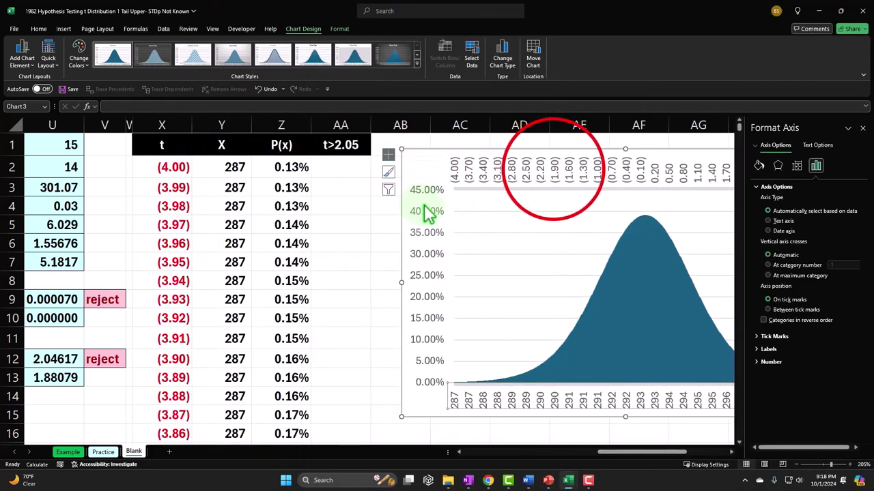
{"action": "left_click", "coordinate": [492, 156]}
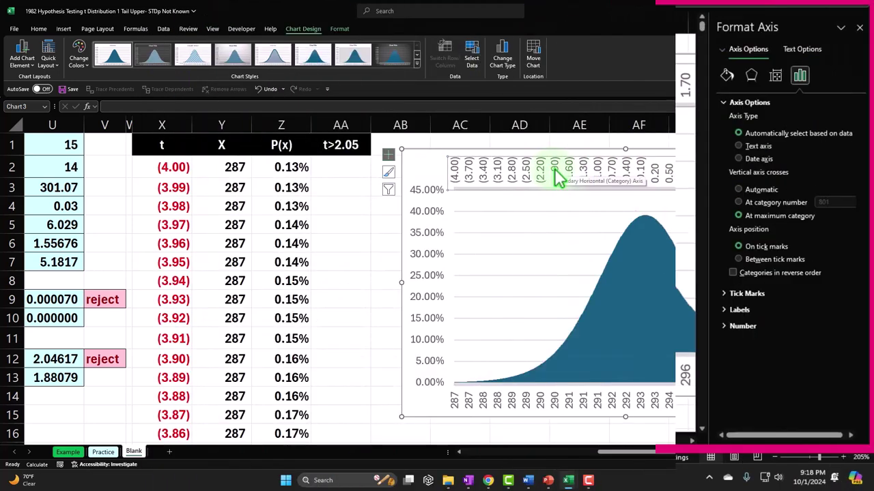
Step: Set that axis's label position to Low, then move and enlarge the chart
{"action": "left_click", "coordinate": [739, 309]}
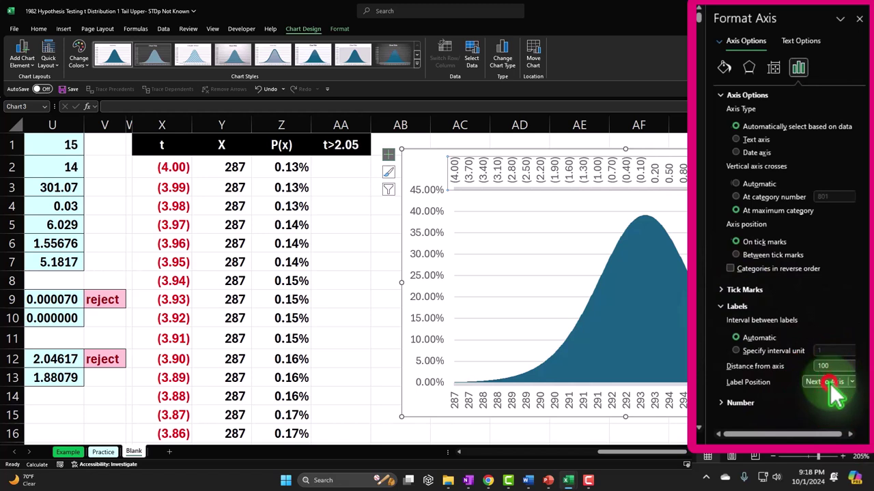
{"action": "left_click", "coordinate": [840, 409]}
{"action": "left_click", "coordinate": [825, 417]}
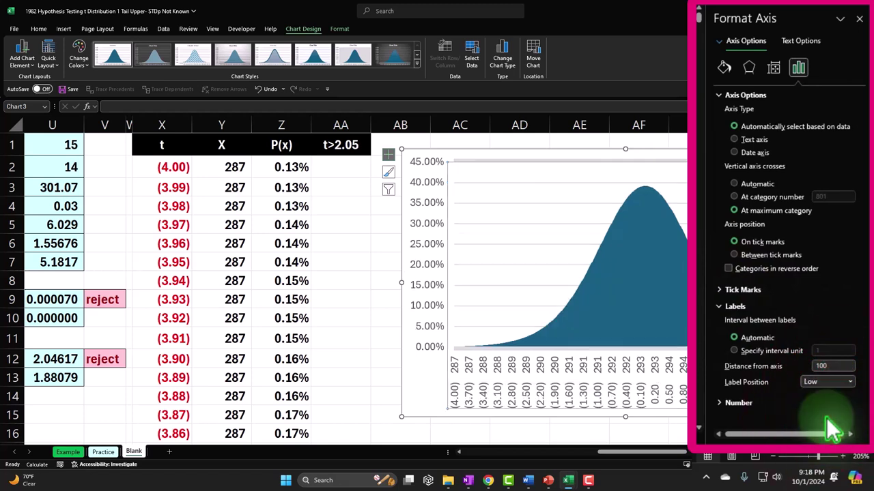
{"action": "left_click", "coordinate": [859, 18]}
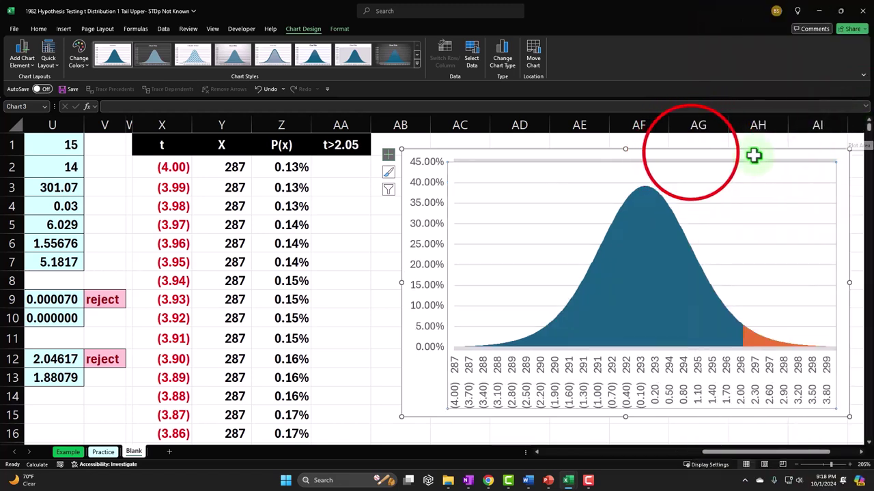
{"action": "left_click_drag", "start_coordinate": [690, 152], "coordinate": [671, 142]}
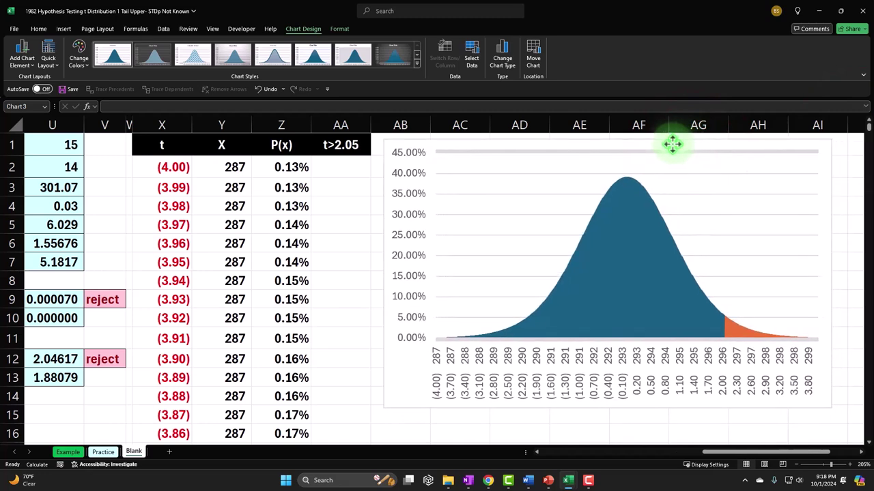
{"action": "left_click_drag", "start_coordinate": [832, 408], "coordinate": [840, 412]}
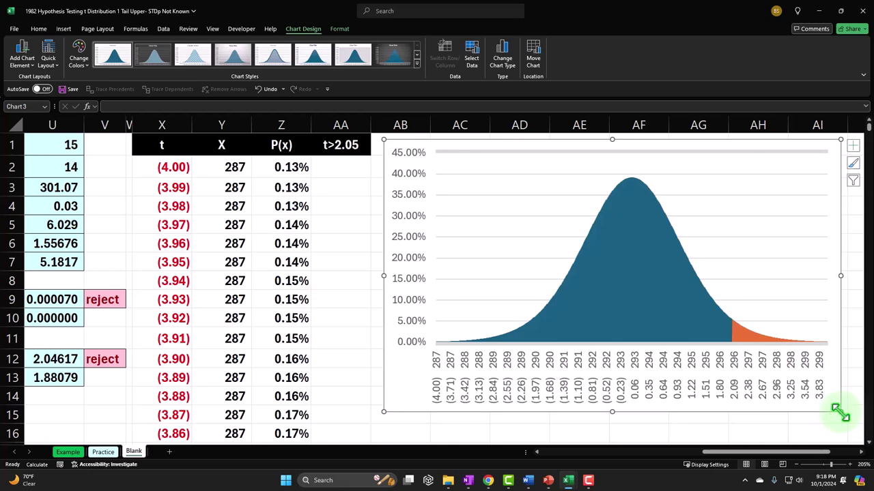
Step: Draw a straight vertical line shape on the bell-curve chart
{"action": "left_click", "coordinate": [63, 28]}
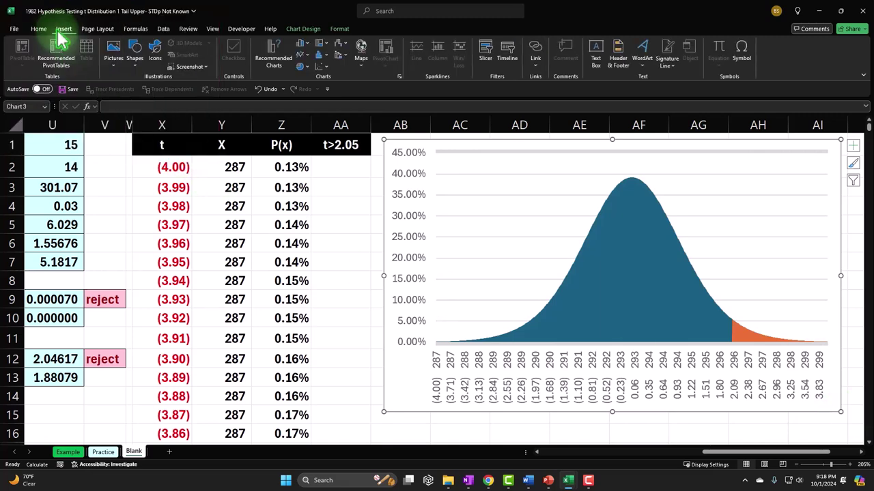
{"action": "left_click", "coordinate": [134, 52]}
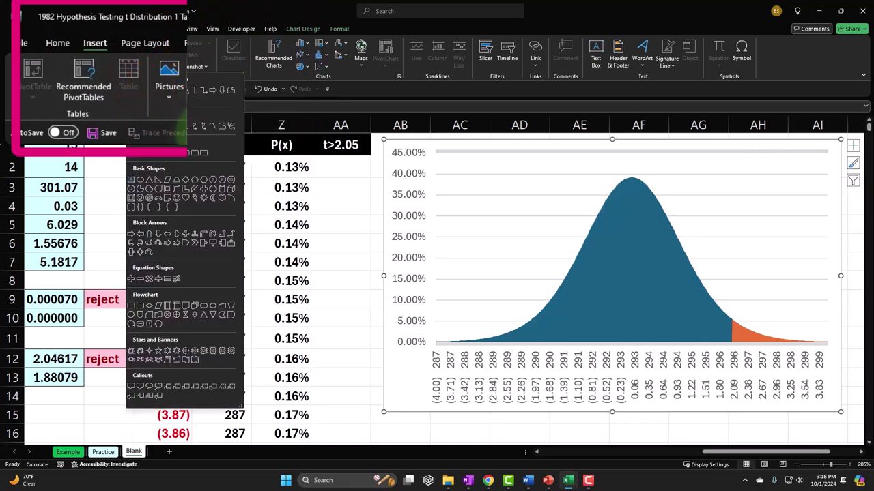
{"action": "left_click", "coordinate": [140, 96]}
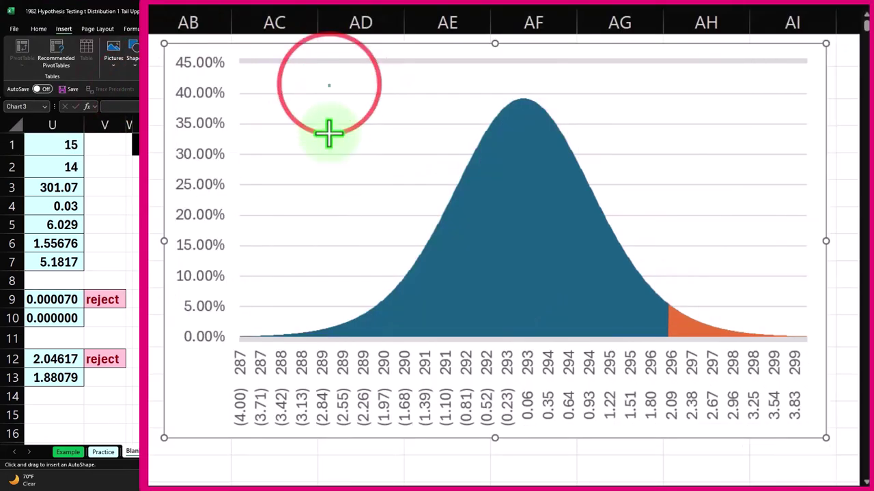
{"action": "left_click_drag", "start_coordinate": [328, 134], "coordinate": [337, 329]}
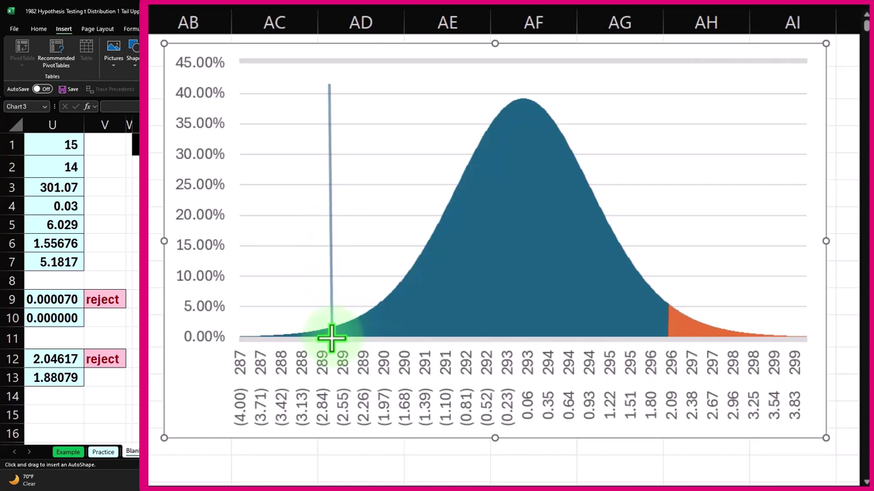
{"action": "left_click_drag", "start_coordinate": [330, 337], "coordinate": [330, 338]}
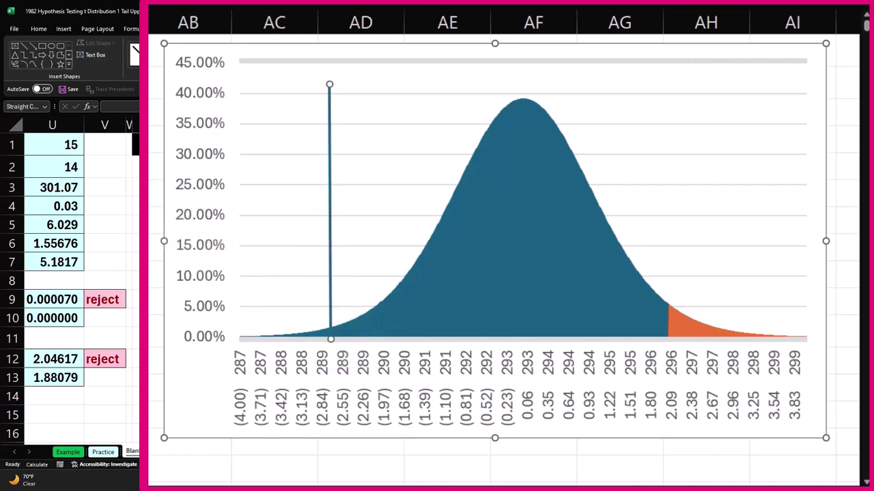
Step: Move the line to the curve's peak at the mean of 293
{"action": "left_click", "coordinate": [332, 201]}
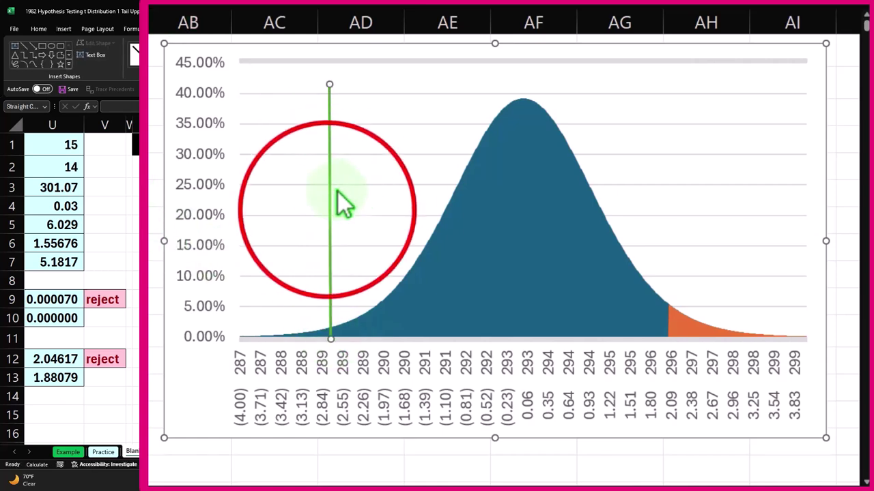
{"action": "left_click_drag", "start_coordinate": [374, 212], "coordinate": [522, 214]}
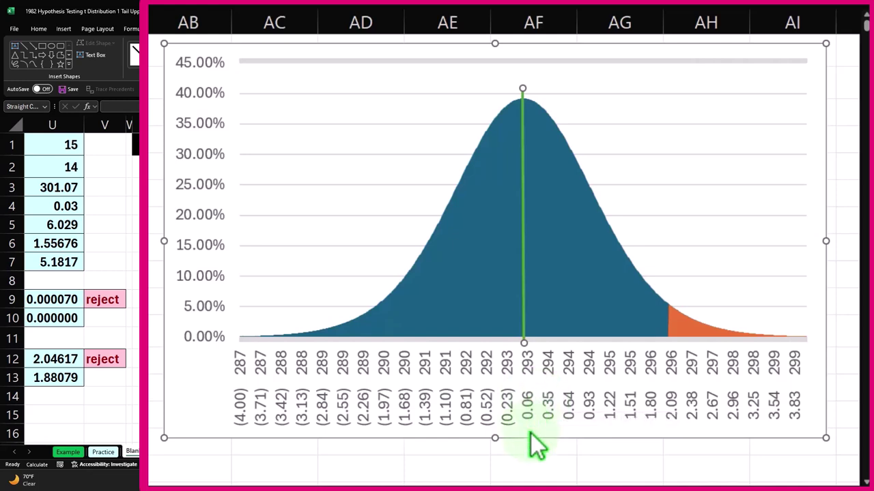
{"action": "left_click_drag", "start_coordinate": [778, 452], "coordinate": [658, 466]}
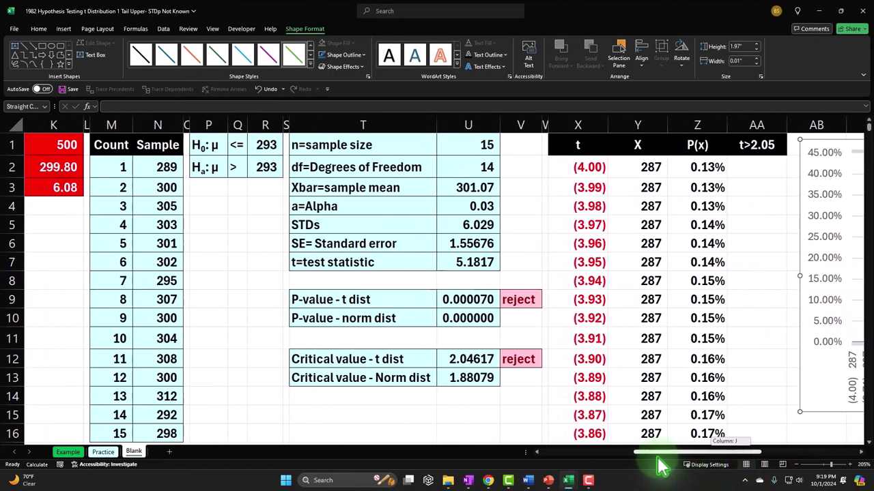
Step: Drag the green line right to the orange tail's edge at t 2.09
{"action": "left_click", "coordinate": [305, 145]}
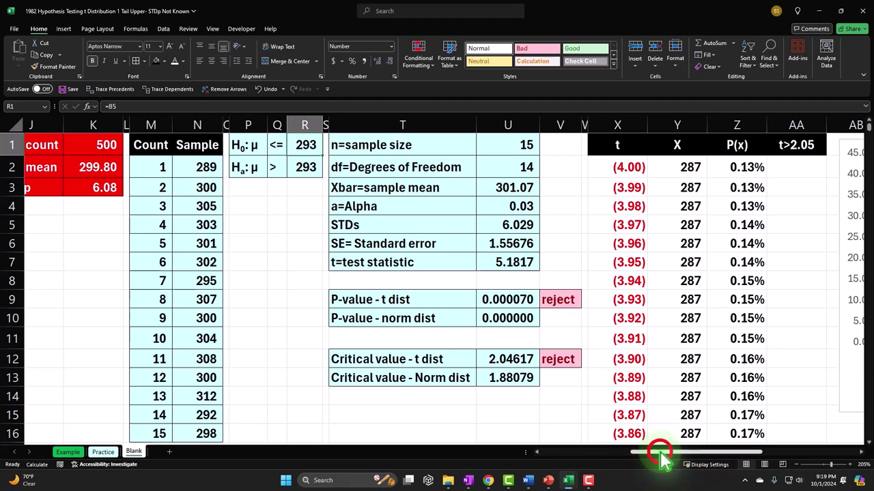
{"action": "left_click_drag", "start_coordinate": [662, 461], "coordinate": [733, 462]}
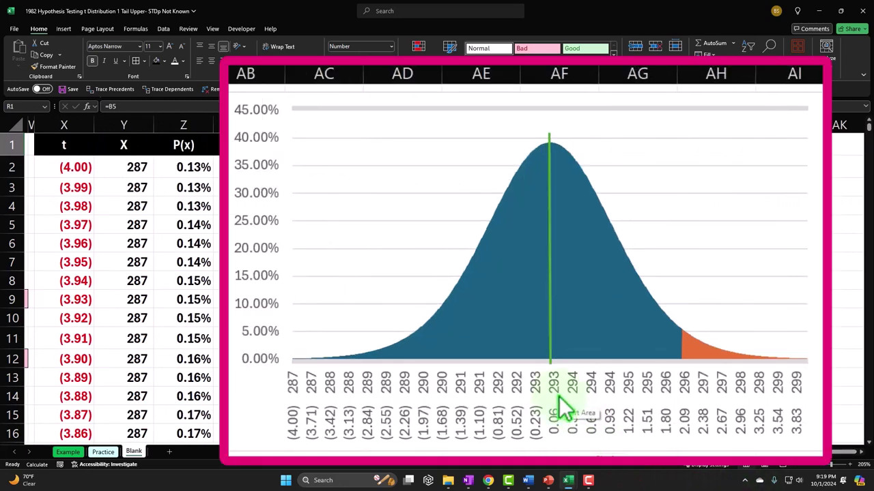
{"action": "left_click_drag", "start_coordinate": [548, 307], "coordinate": [675, 310]}
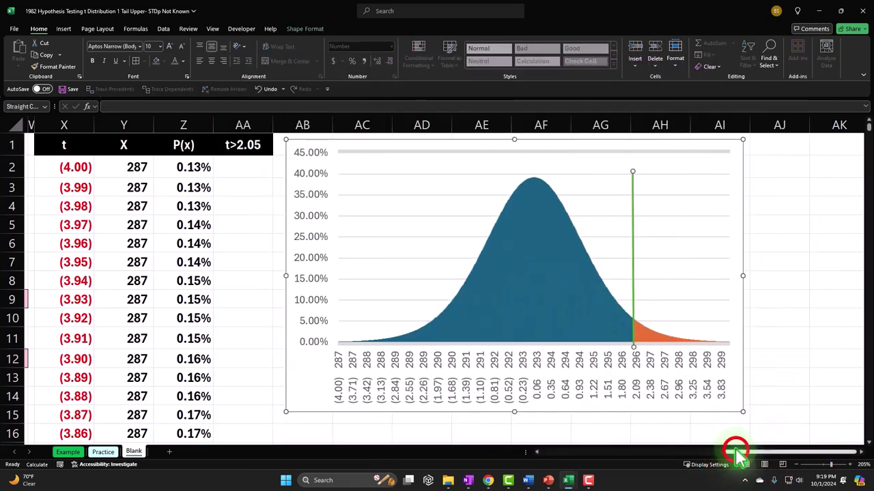
{"action": "left_click_drag", "start_coordinate": [747, 452], "coordinate": [676, 464]}
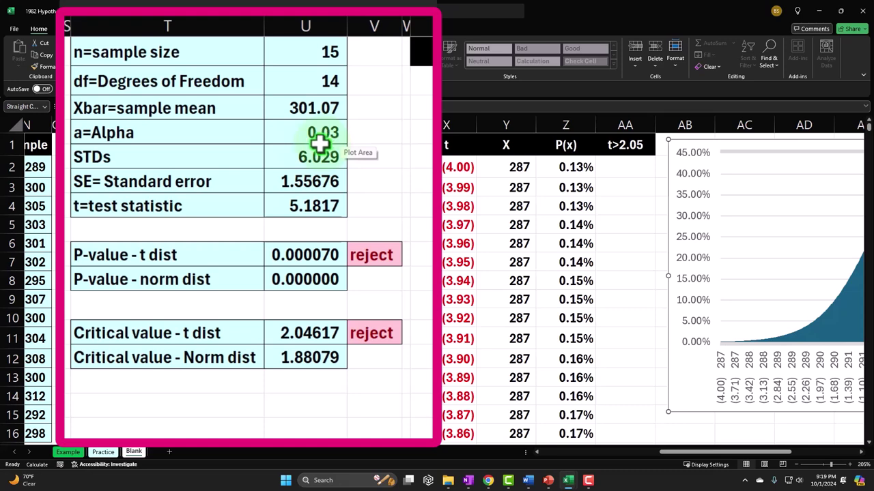
{"action": "left_click", "coordinate": [321, 351]}
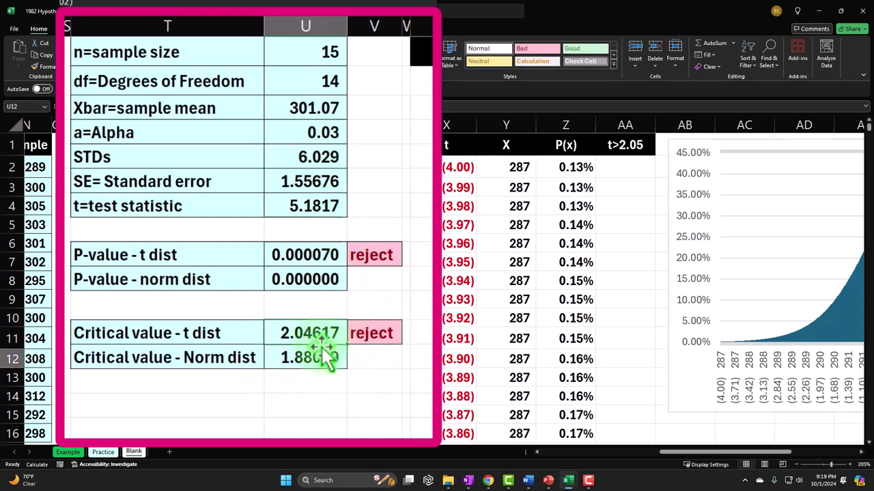
{"action": "left_click_drag", "start_coordinate": [699, 453], "coordinate": [775, 462]}
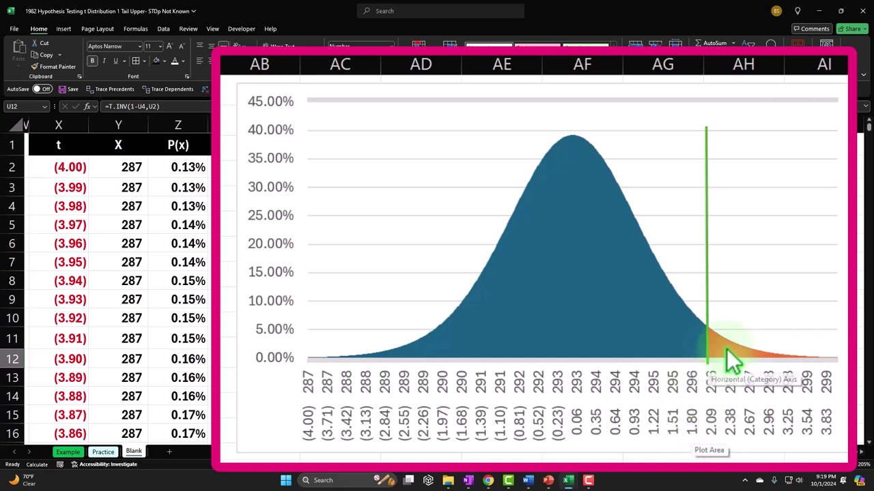
{"action": "mouse_move", "coordinate": [740, 351]}
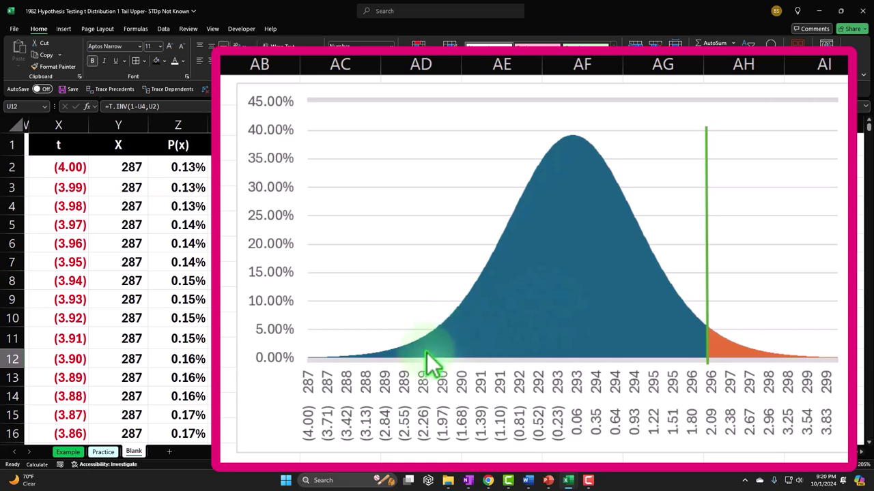
{"action": "left_click", "coordinate": [696, 261]}
{"action": "left_click_drag", "start_coordinate": [707, 258], "coordinate": [410, 260]}
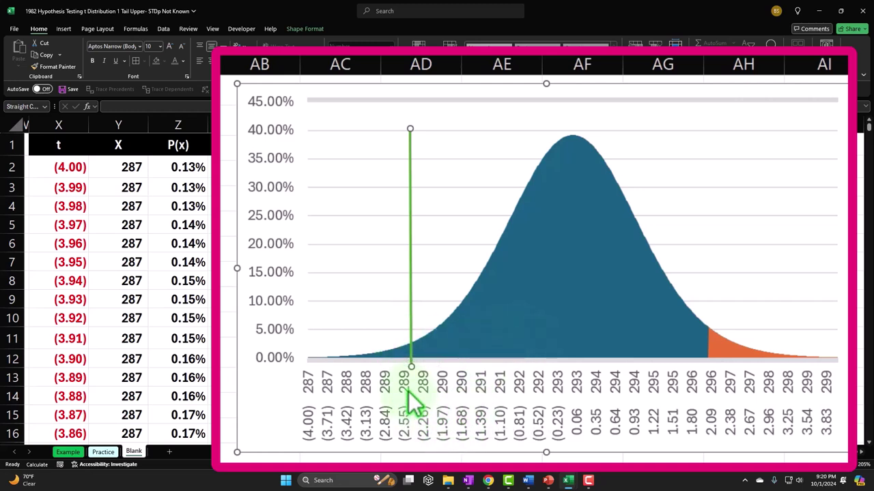
{"action": "left_click", "coordinate": [414, 355]}
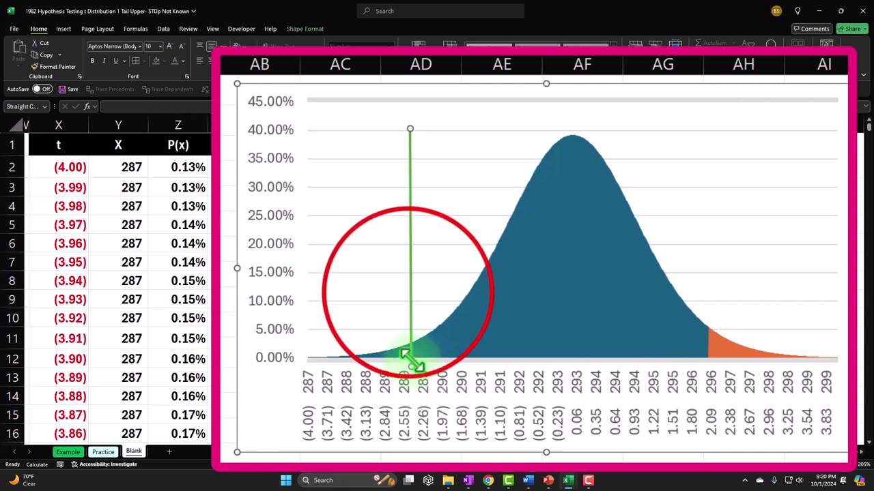
{"action": "left_click_drag", "start_coordinate": [415, 293], "coordinate": [705, 290]}
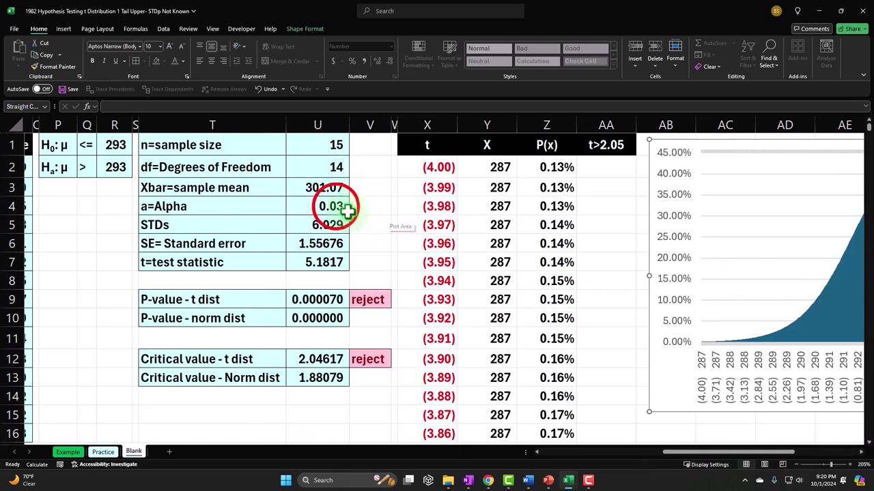
{"action": "left_click", "coordinate": [347, 210]}
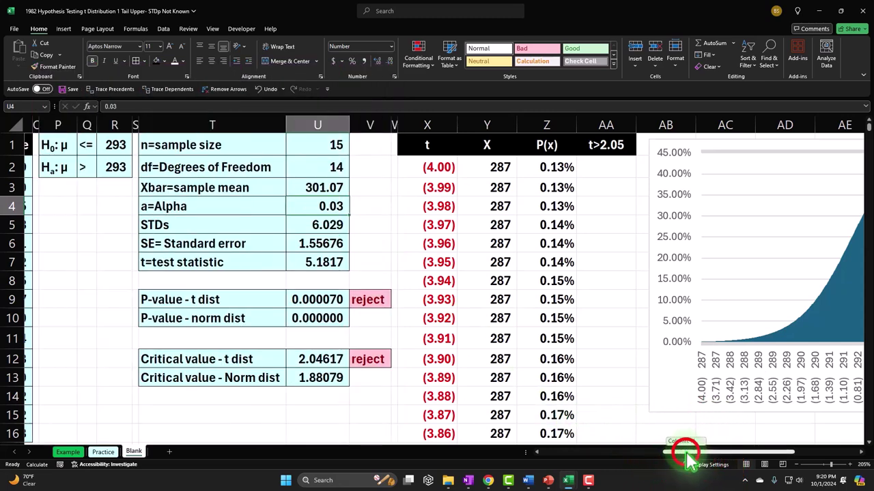
{"action": "left_click_drag", "start_coordinate": [688, 458], "coordinate": [750, 459]}
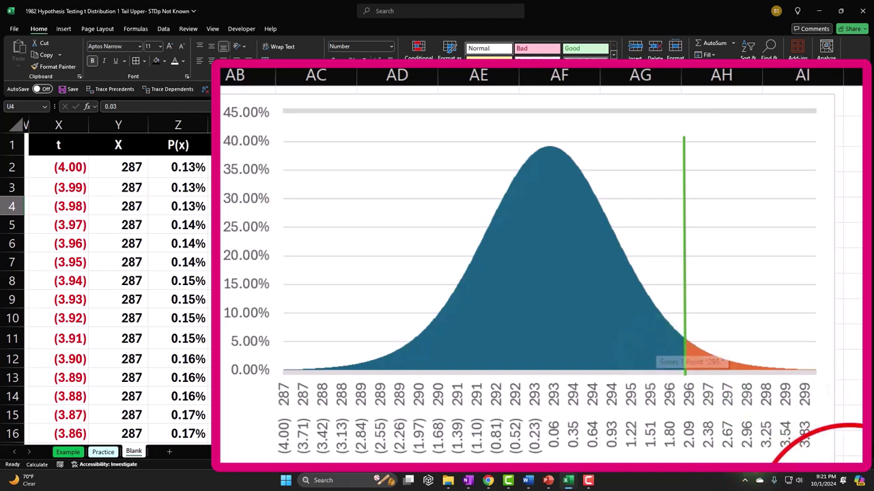
{"action": "scroll", "coordinate": [109, 273], "scroll_direction": "left", "scroll_amount": 3}
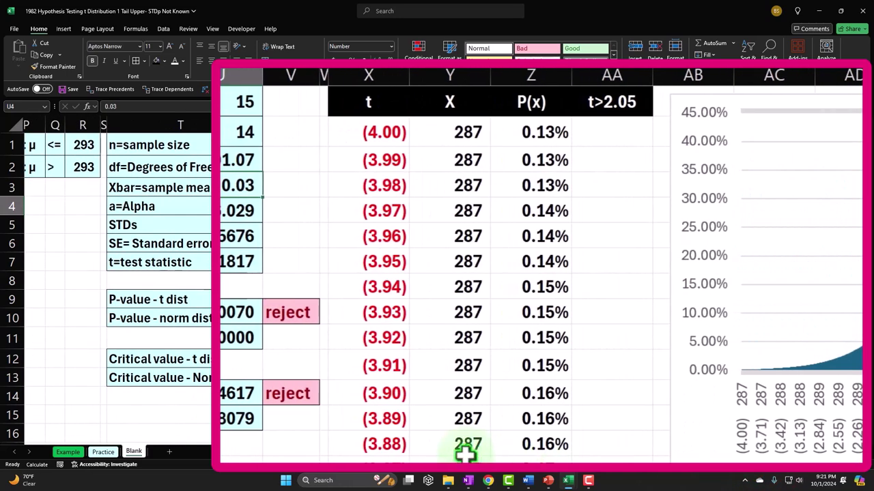
{"action": "left_click", "coordinate": [248, 392]}
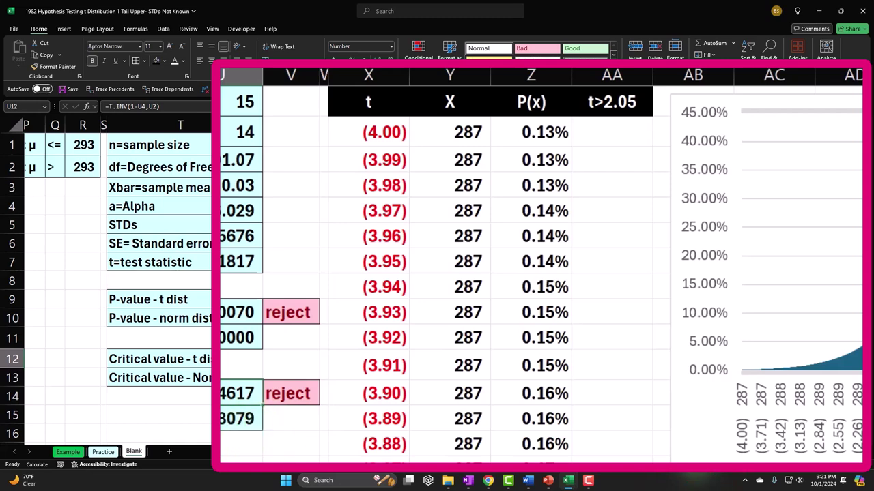
{"action": "scroll", "coordinate": [110, 273], "scroll_direction": "right", "scroll_amount": 3}
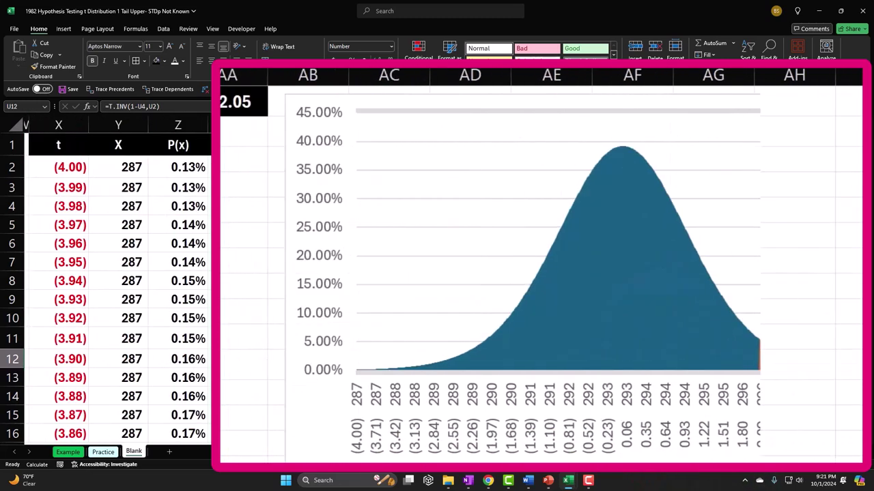
{"action": "left_click_drag", "start_coordinate": [734, 453], "coordinate": [695, 462]}
{"action": "left_click", "coordinate": [289, 262]}
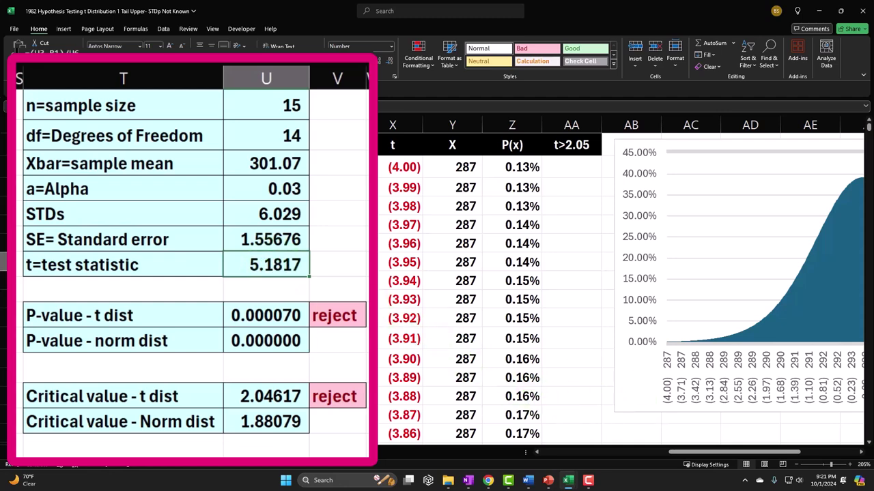
{"action": "left_click_drag", "start_coordinate": [742, 453], "coordinate": [660, 440]}
Step: Re-enter the test statistic cell repeatedly until the sample gives mean 297.87 and t 2.8239
{"action": "left_click", "coordinate": [640, 296]}
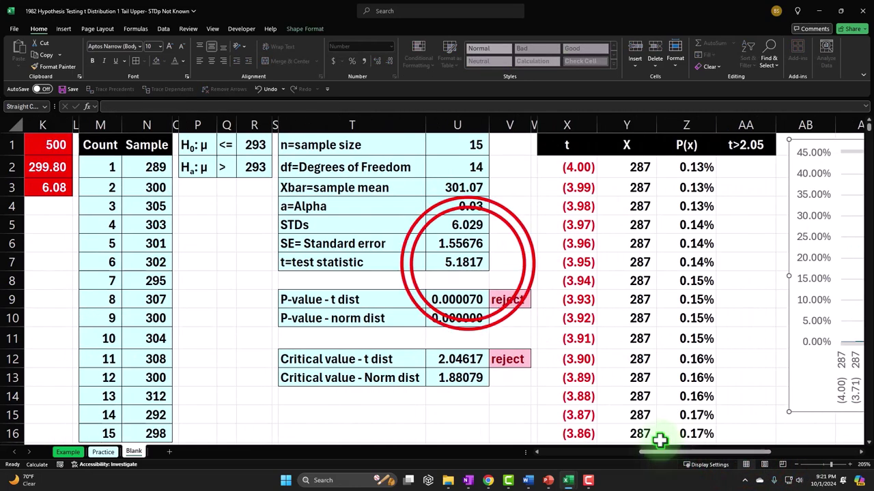
{"action": "double_click", "coordinate": [467, 263]}
{"action": "key", "text": "Return"}
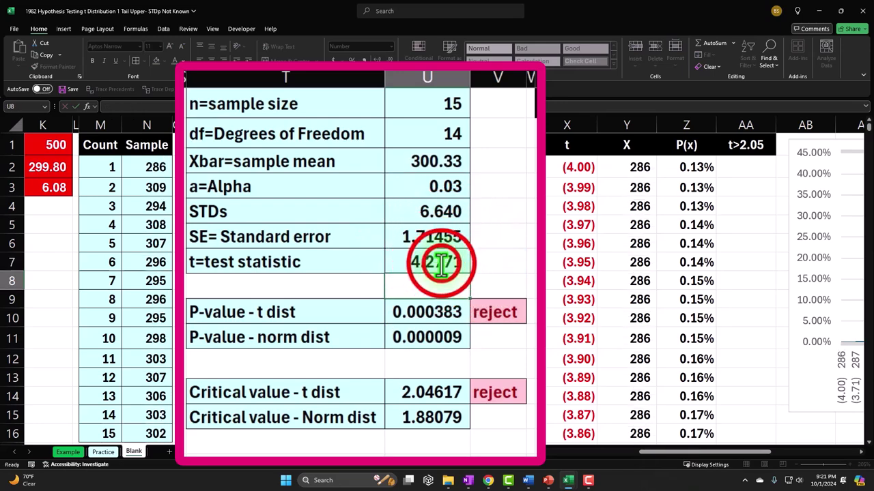
{"action": "double_click", "coordinate": [441, 264]}
{"action": "key", "text": "Return"}
{"action": "double_click", "coordinate": [441, 263]}
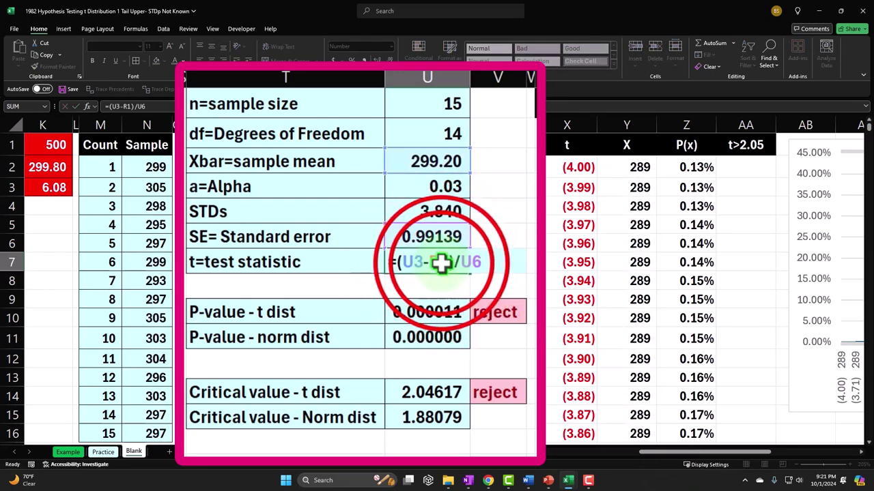
{"action": "key", "text": "Return"}
{"action": "double_click", "coordinate": [441, 263]}
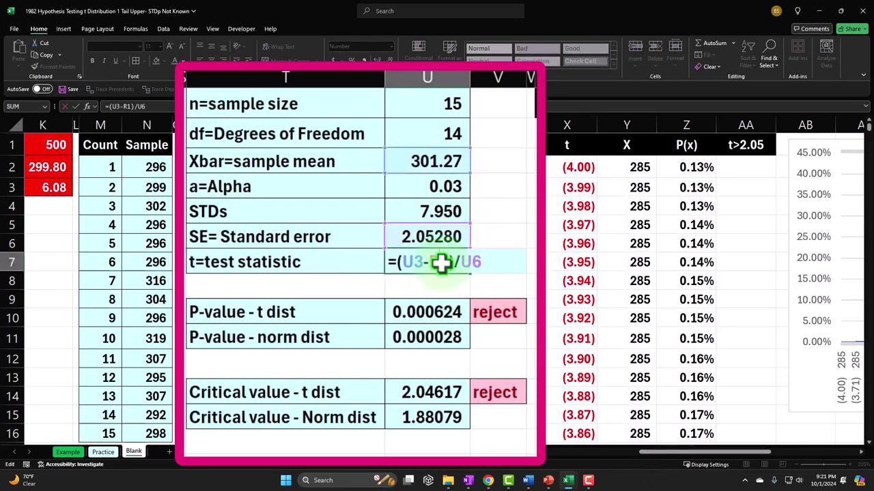
{"action": "key", "text": "Return"}
{"action": "double_click", "coordinate": [441, 263]}
{"action": "key", "text": "Return"}
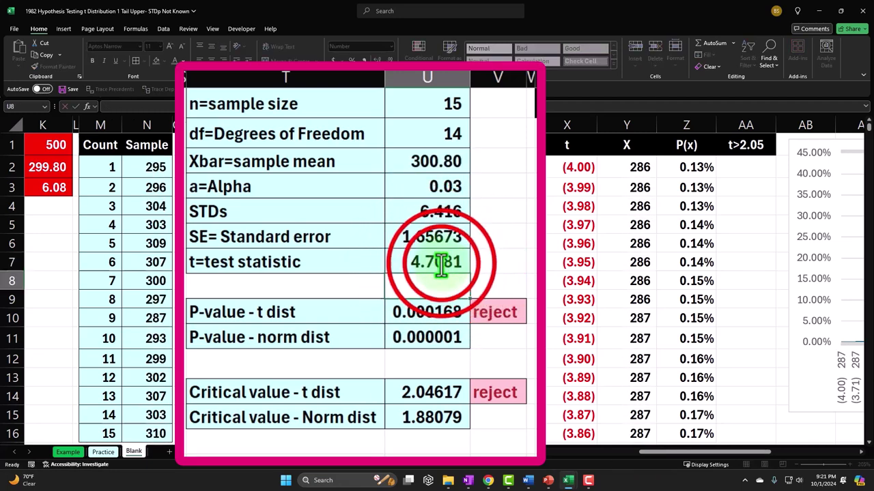
{"action": "double_click", "coordinate": [441, 264]}
{"action": "key", "text": "Return"}
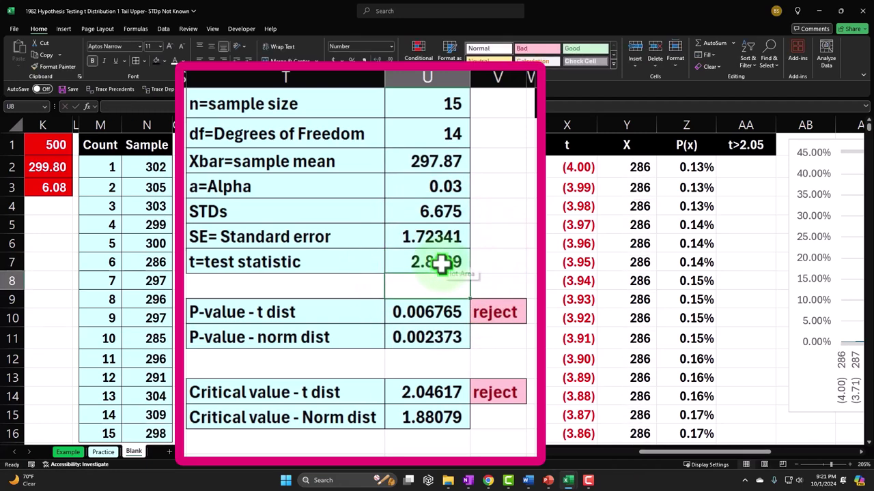
{"action": "left_click", "coordinate": [659, 453]}
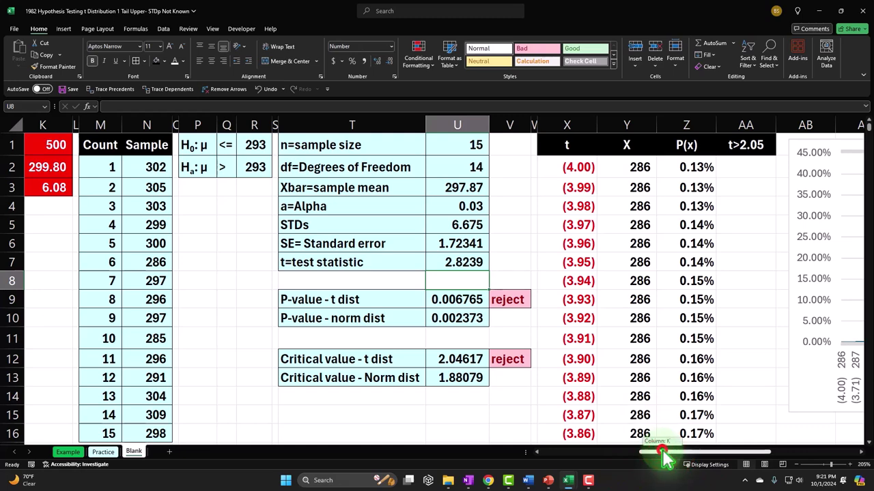
Step: Nudge the green critical-value line left onto the start of the orange tail
{"action": "left_click_drag", "start_coordinate": [661, 452], "coordinate": [760, 465]}
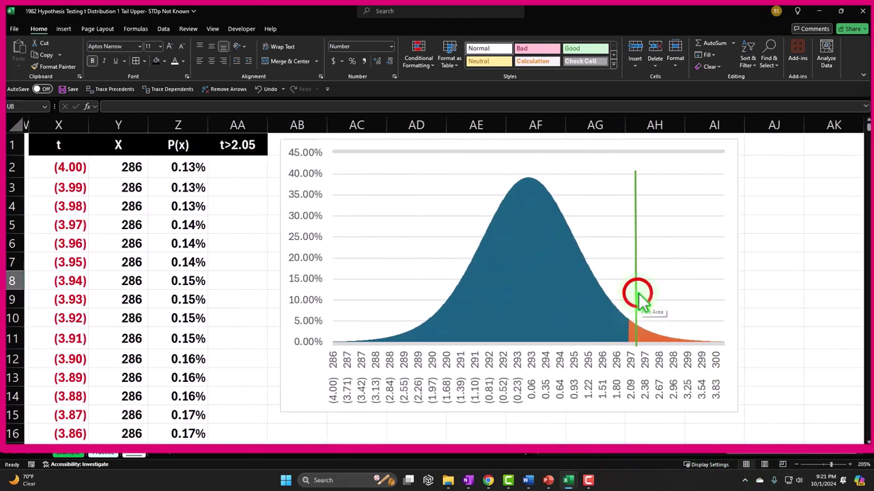
{"action": "left_click_drag", "start_coordinate": [637, 294], "coordinate": [634, 295]}
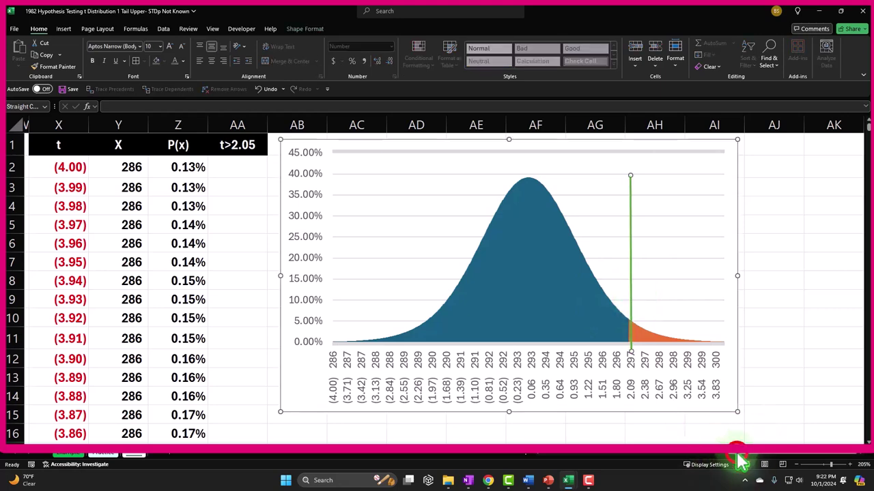
{"action": "left_click_drag", "start_coordinate": [759, 464], "coordinate": [689, 464]}
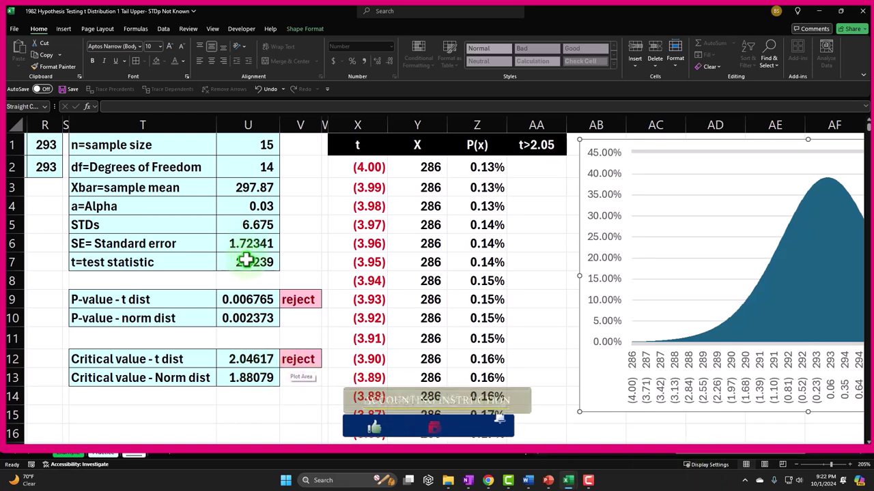
{"action": "left_click", "coordinate": [697, 463]}
{"action": "scroll", "coordinate": [703, 461], "scroll_direction": "right", "scroll_amount": 3}
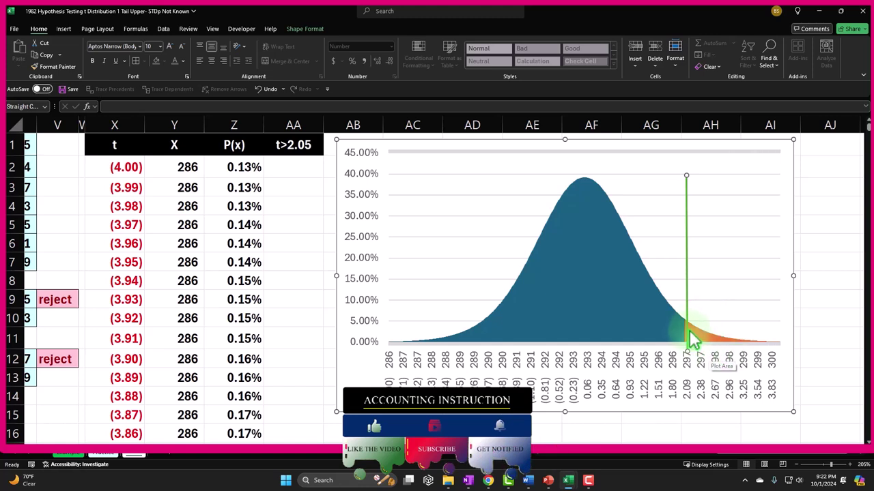
{"action": "left_click_drag", "start_coordinate": [686, 319], "coordinate": [683, 318]}
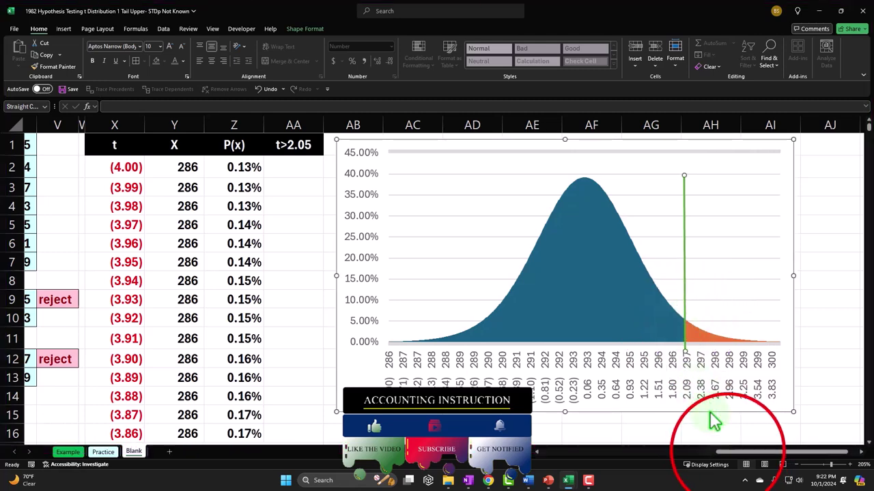
{"action": "left_click_drag", "start_coordinate": [726, 452], "coordinate": [662, 454]}
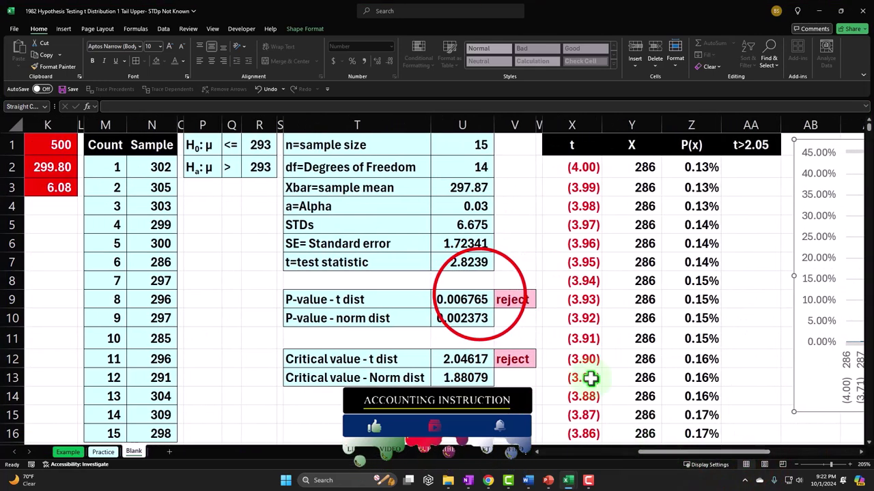
Step: Review the t-distribution and normal P-value formulas and the alpha of 0.03
{"action": "left_click", "coordinate": [479, 297]}
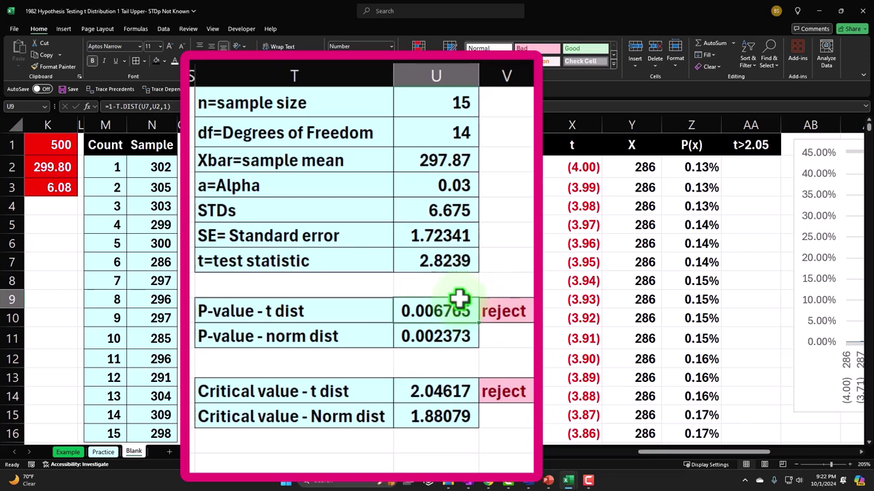
{"action": "left_click", "coordinate": [454, 185]}
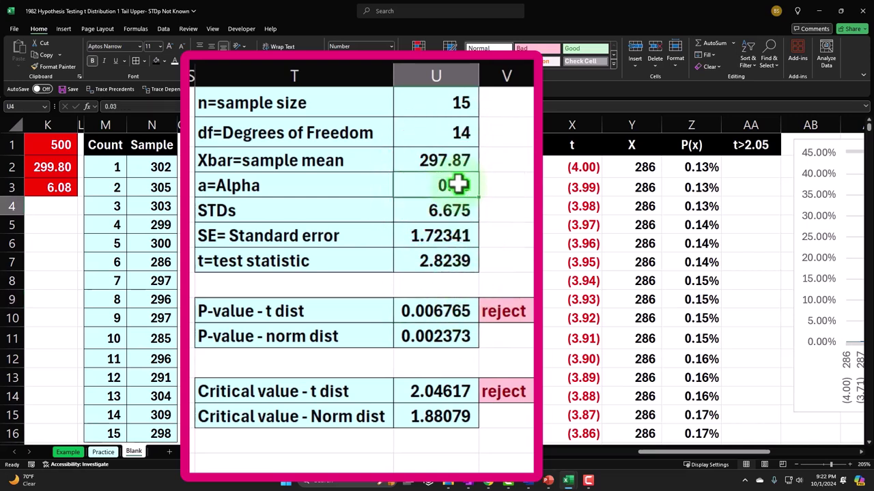
{"action": "left_click", "coordinate": [453, 336]}
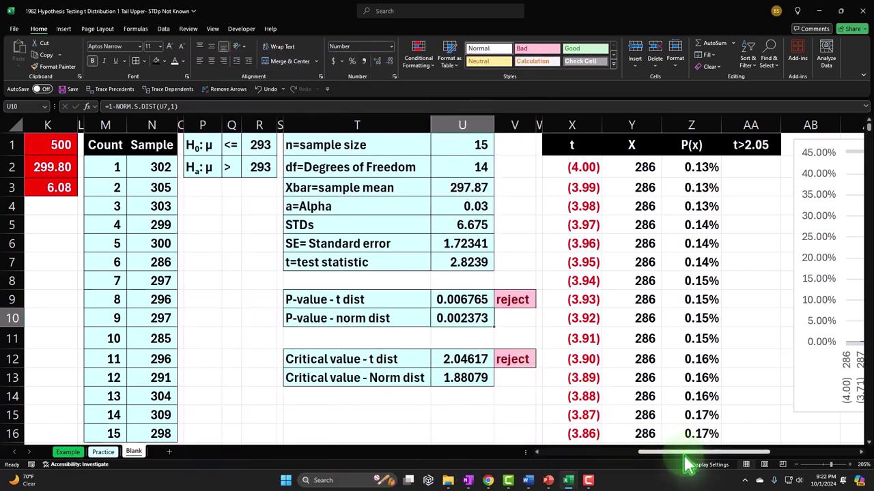
Step: Move the green critical-value line onto the 2.09 mark where the tail begins
{"action": "left_click_drag", "start_coordinate": [685, 454], "coordinate": [744, 456]}
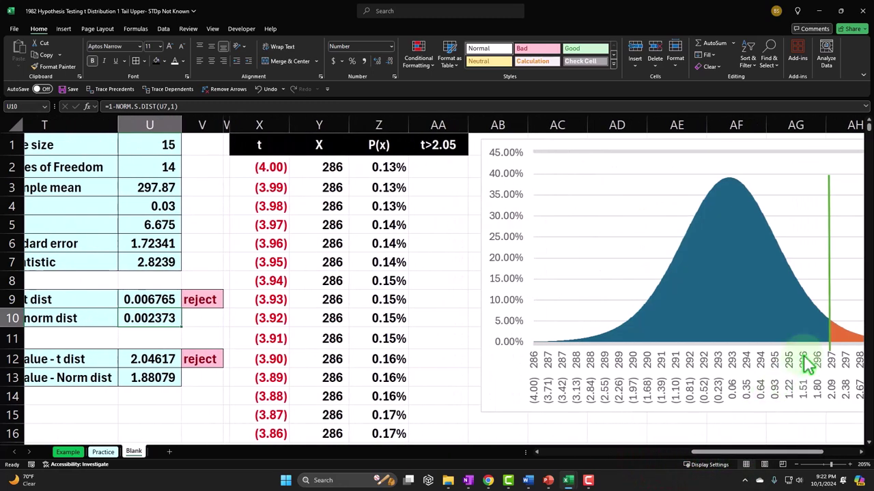
{"action": "mouse_move", "coordinate": [834, 327]}
{"action": "left_mouse_down"}
{"action": "mouse_move", "coordinate": [835, 319]}
{"action": "mouse_move", "coordinate": [839, 328]}
{"action": "left_mouse_up"}
{"action": "left_click_drag", "start_coordinate": [806, 459], "coordinate": [815, 460]}
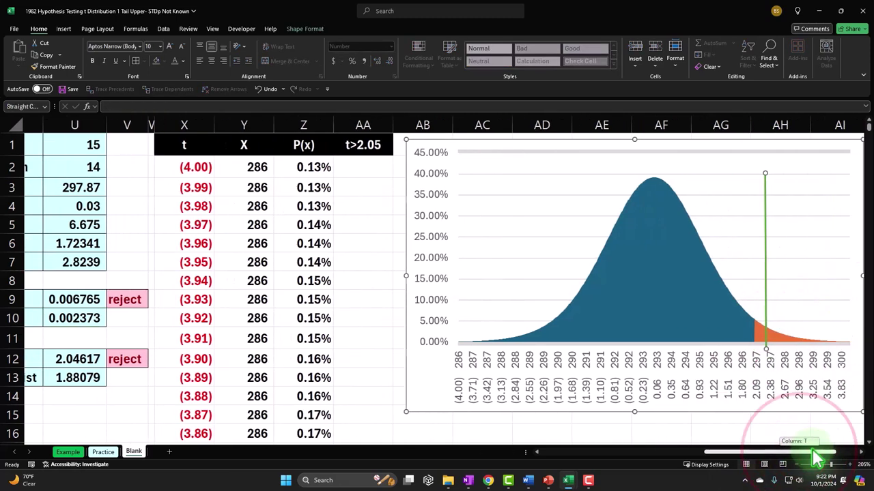
{"action": "left_click", "coordinate": [767, 337]}
{"action": "left_click_drag", "start_coordinate": [746, 357], "coordinate": [731, 353]}
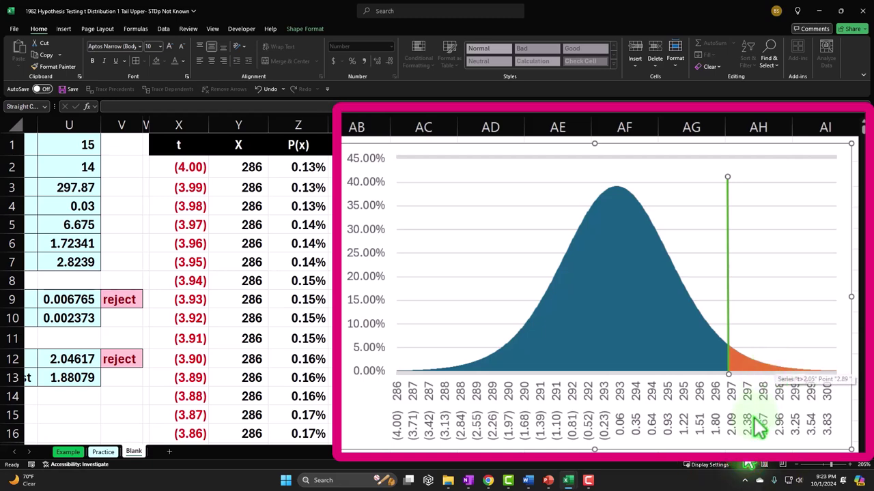
Step: Inspect the P-value formulas and the t-distribution critical value formula
{"action": "scroll", "coordinate": [614, 393], "scroll_direction": "left", "scroll_amount": 3}
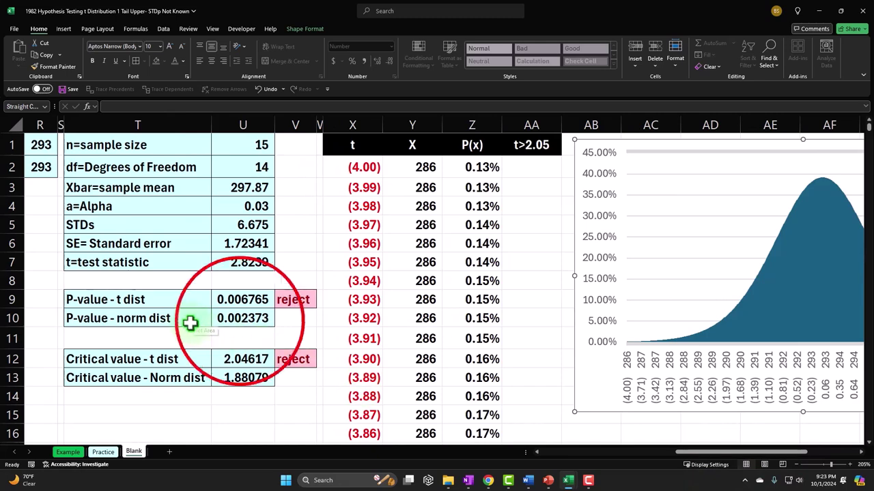
{"action": "left_click", "coordinate": [239, 321]}
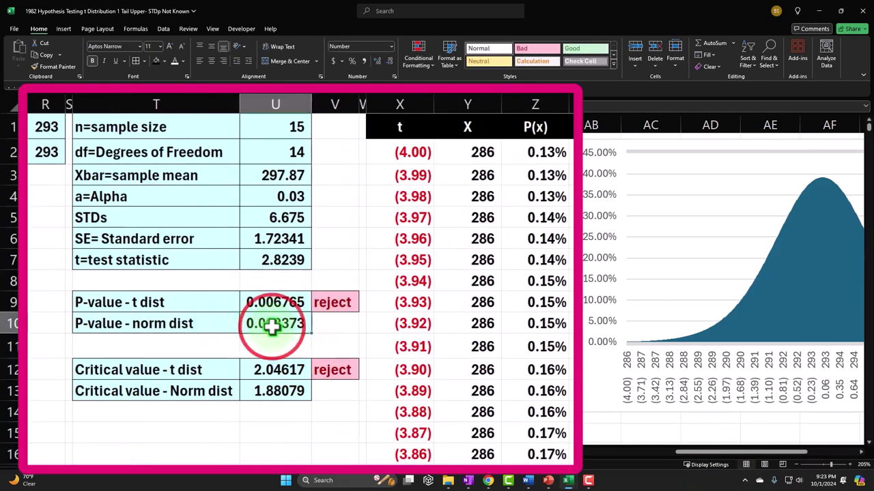
{"action": "left_click", "coordinate": [280, 300]}
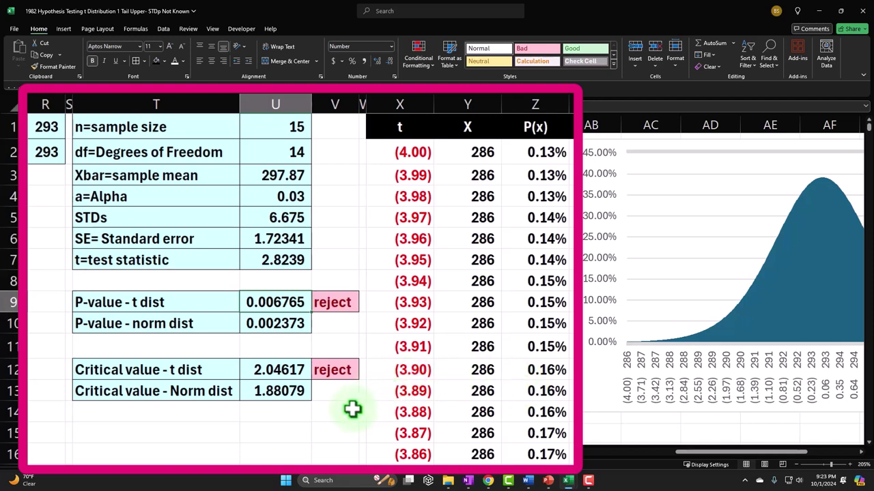
{"action": "left_click", "coordinate": [184, 369]}
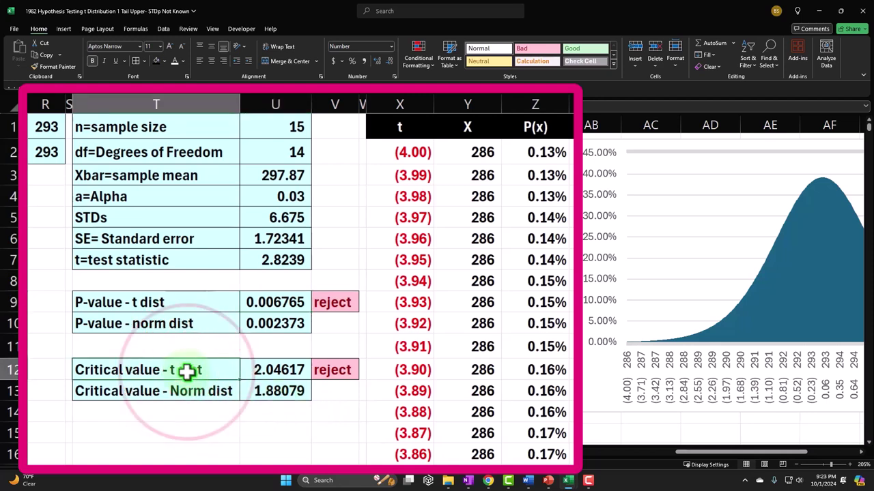
{"action": "left_click", "coordinate": [261, 372]}
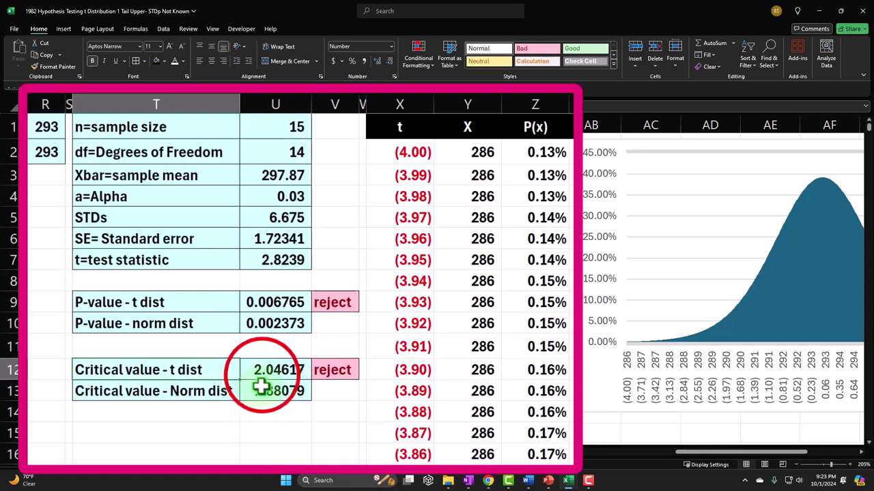
{"action": "left_click_drag", "start_coordinate": [686, 453], "coordinate": [722, 464]}
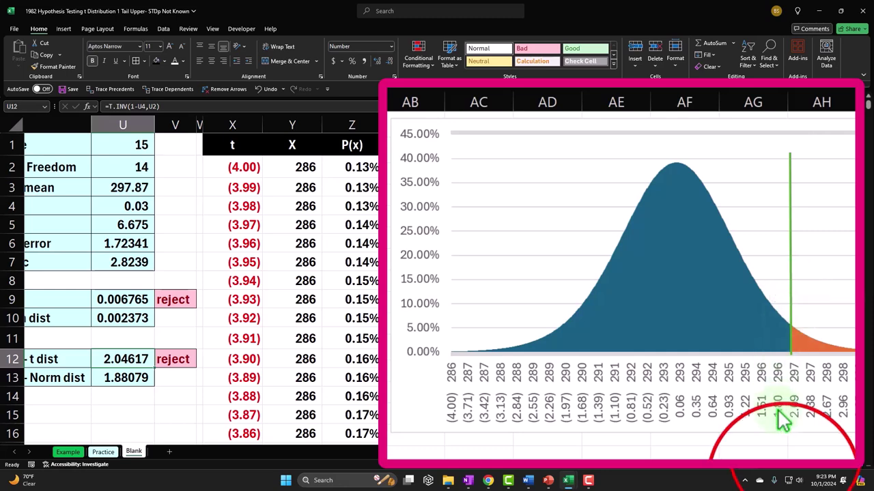
{"action": "left_click_drag", "start_coordinate": [795, 456], "coordinate": [744, 468]}
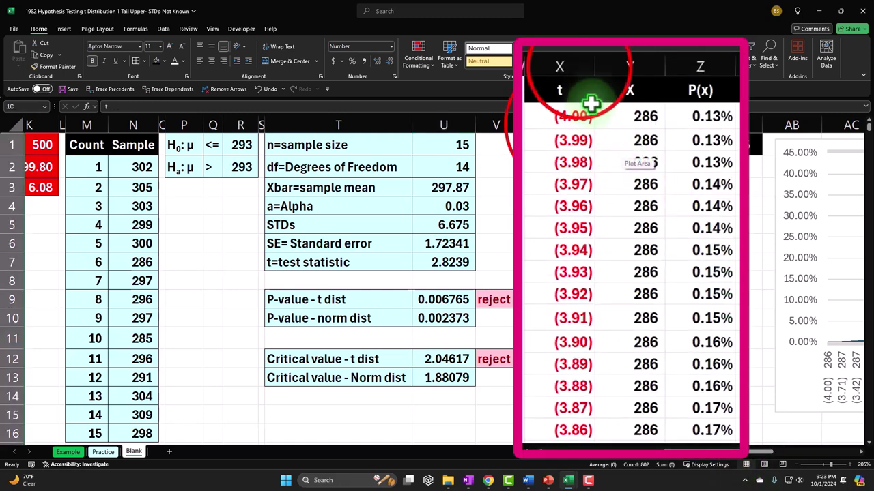
Step: Autofit and widen columns X through AA
{"action": "left_click", "coordinate": [584, 66]}
{"action": "left_click_drag", "start_coordinate": [597, 66], "coordinate": [730, 65]}
{"action": "double_click", "coordinate": [732, 63]}
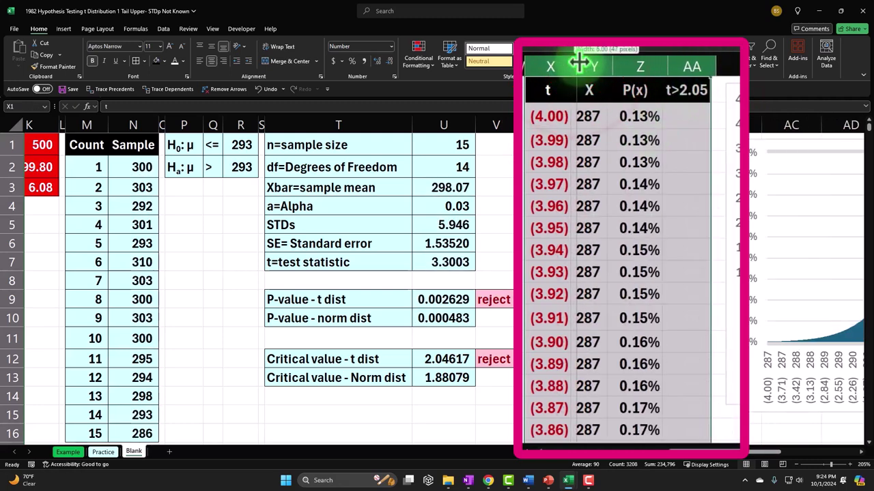
{"action": "left_click_drag", "start_coordinate": [579, 63], "coordinate": [664, 174]}
Step: Fill the curve data table X2:AA802 light blue and recalculate with F9
{"action": "key", "text": "ctrl+shift+Down"}
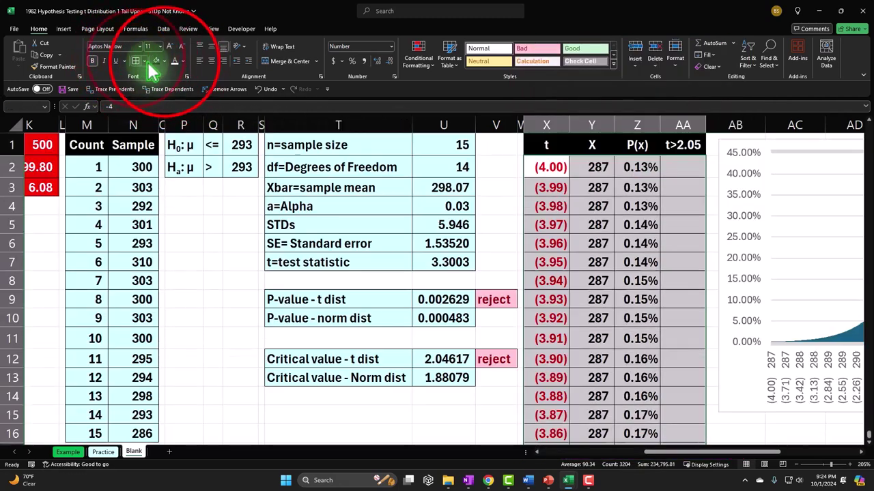
{"action": "key", "text": "ctrl+BackSpace"}
{"action": "left_click", "coordinate": [222, 82]}
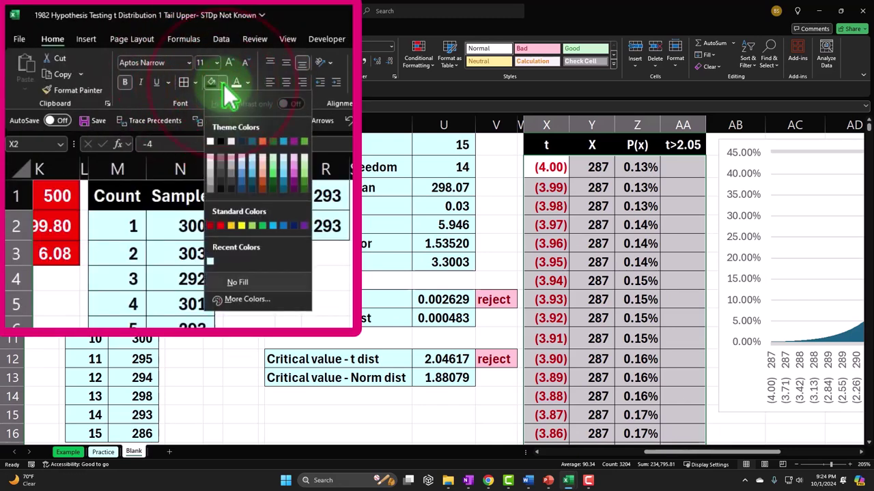
{"action": "left_click", "coordinate": [500, 208]}
{"action": "left_click", "coordinate": [500, 208]}
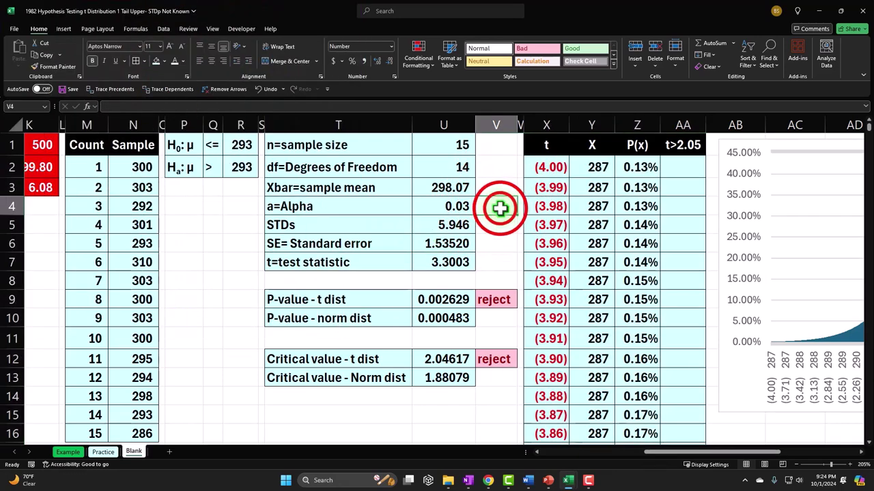
{"action": "key", "text": "F9"}
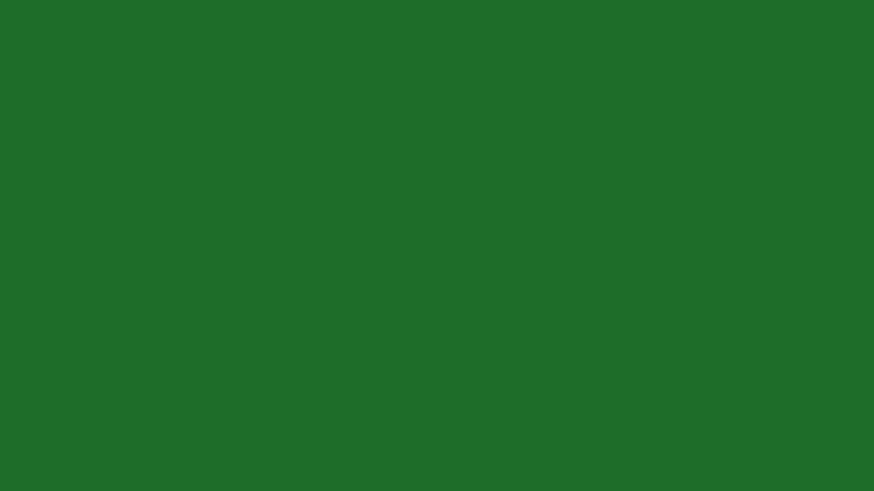